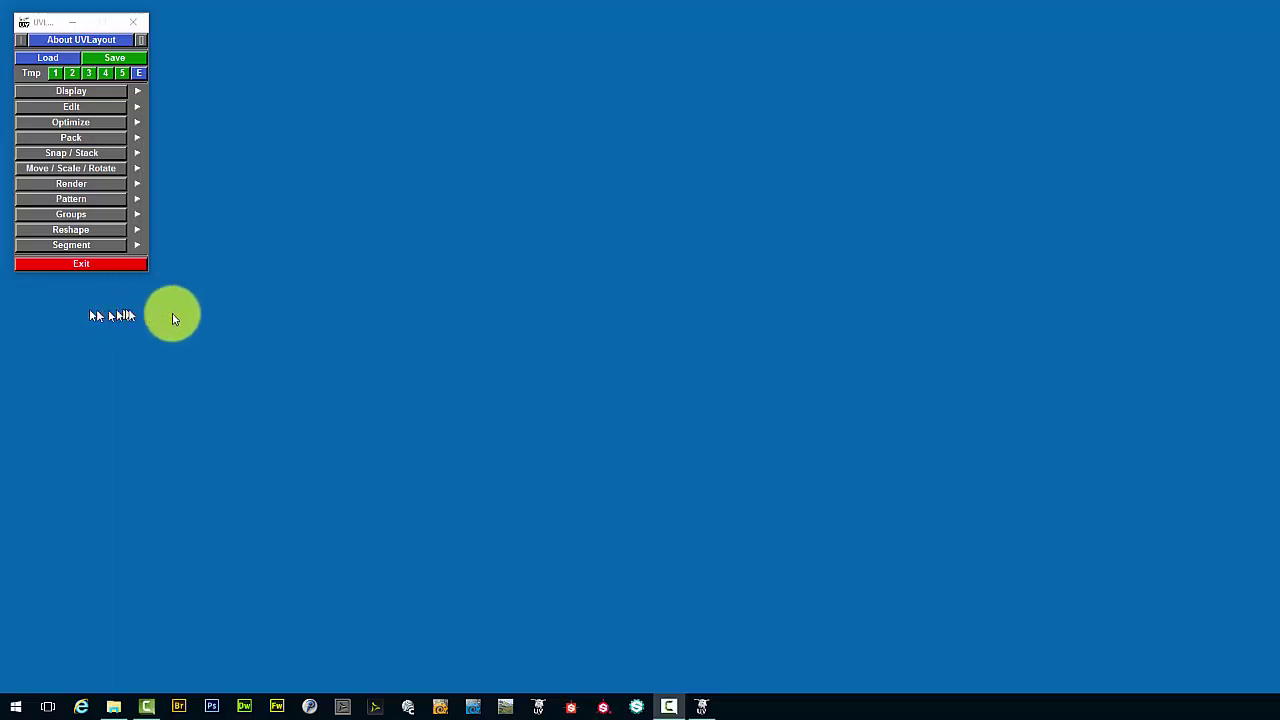
click(54, 108)
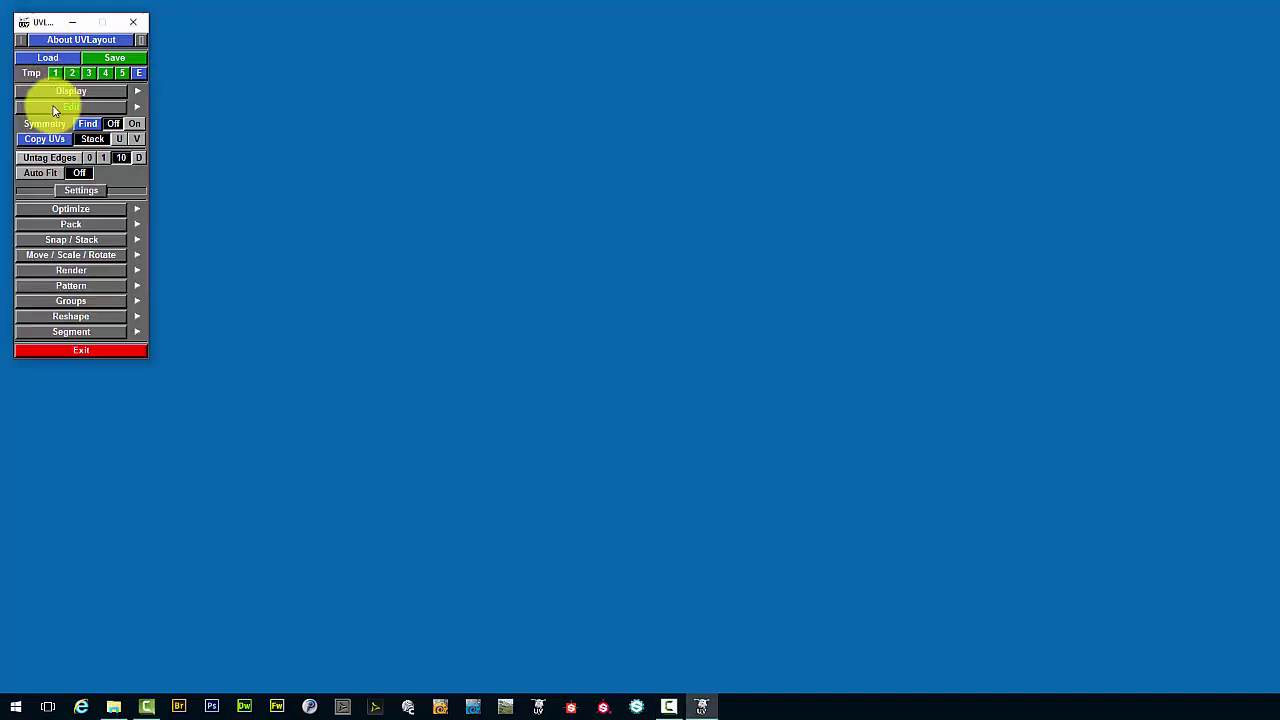
click(48, 210)
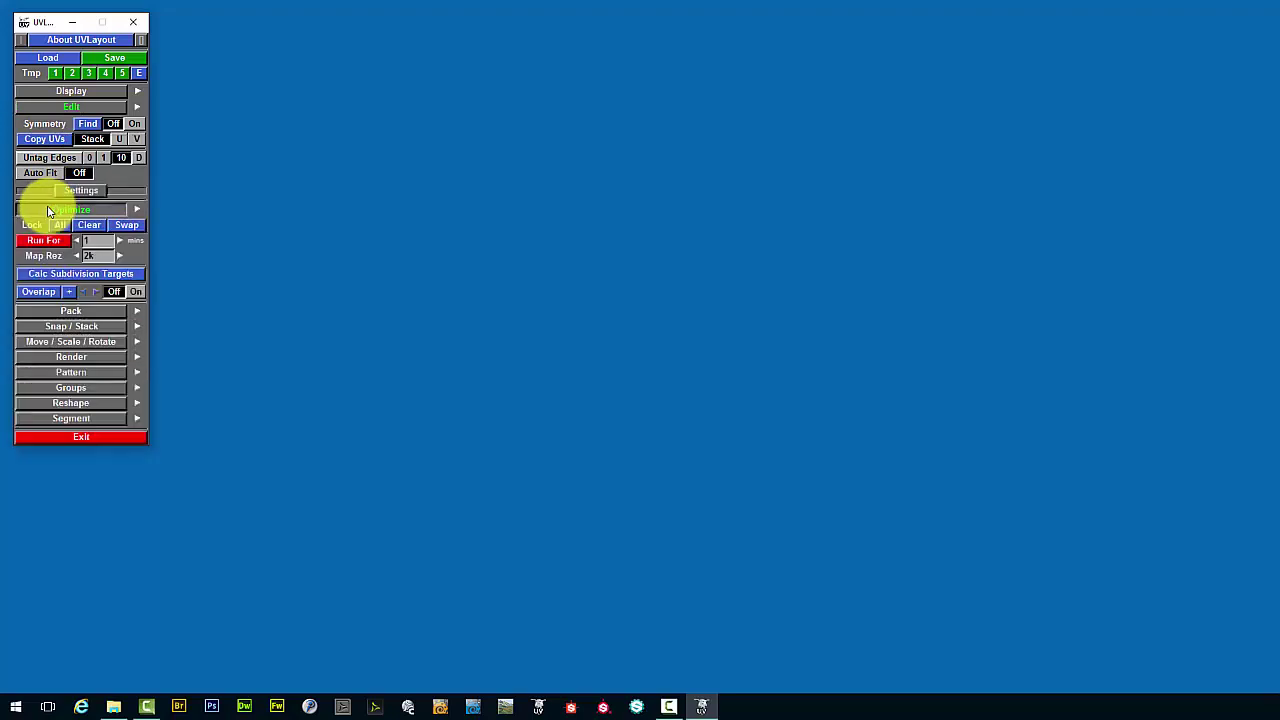
click(48, 210)
click(50, 108)
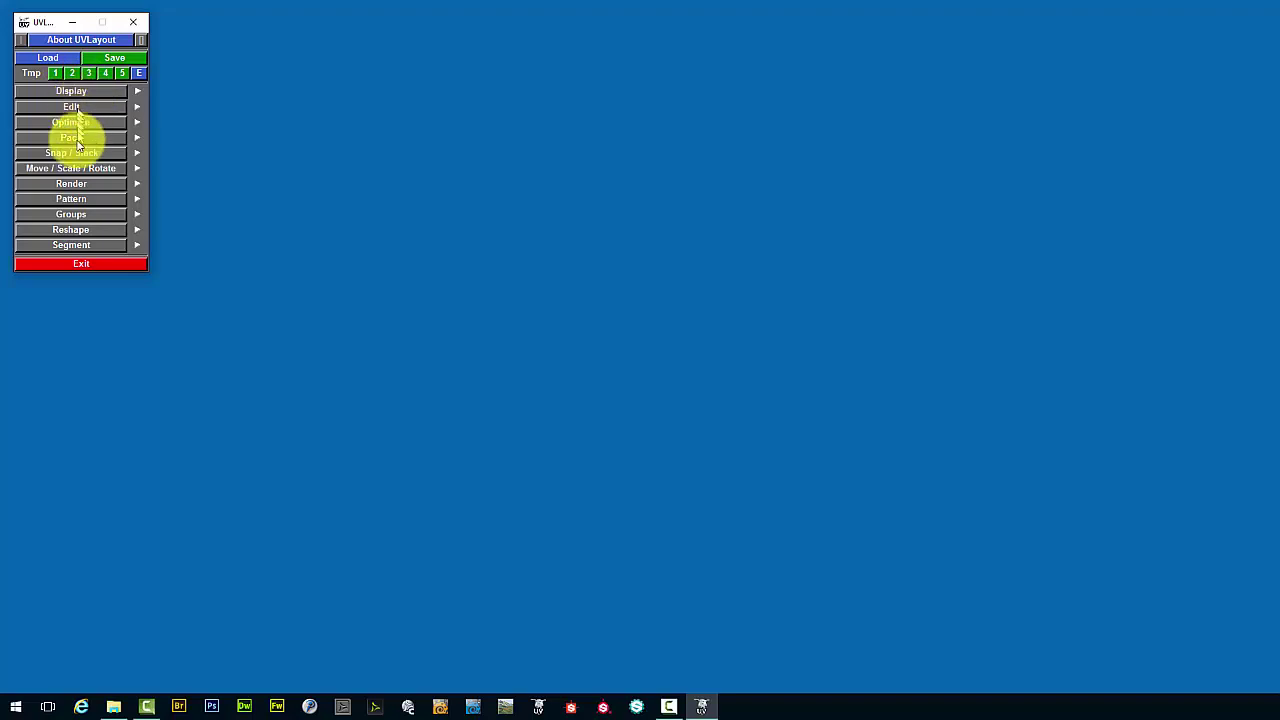
Load primitives.obj from the unwrap_primitives folder with the type set to Poly and UVs set to New
click(46, 59)
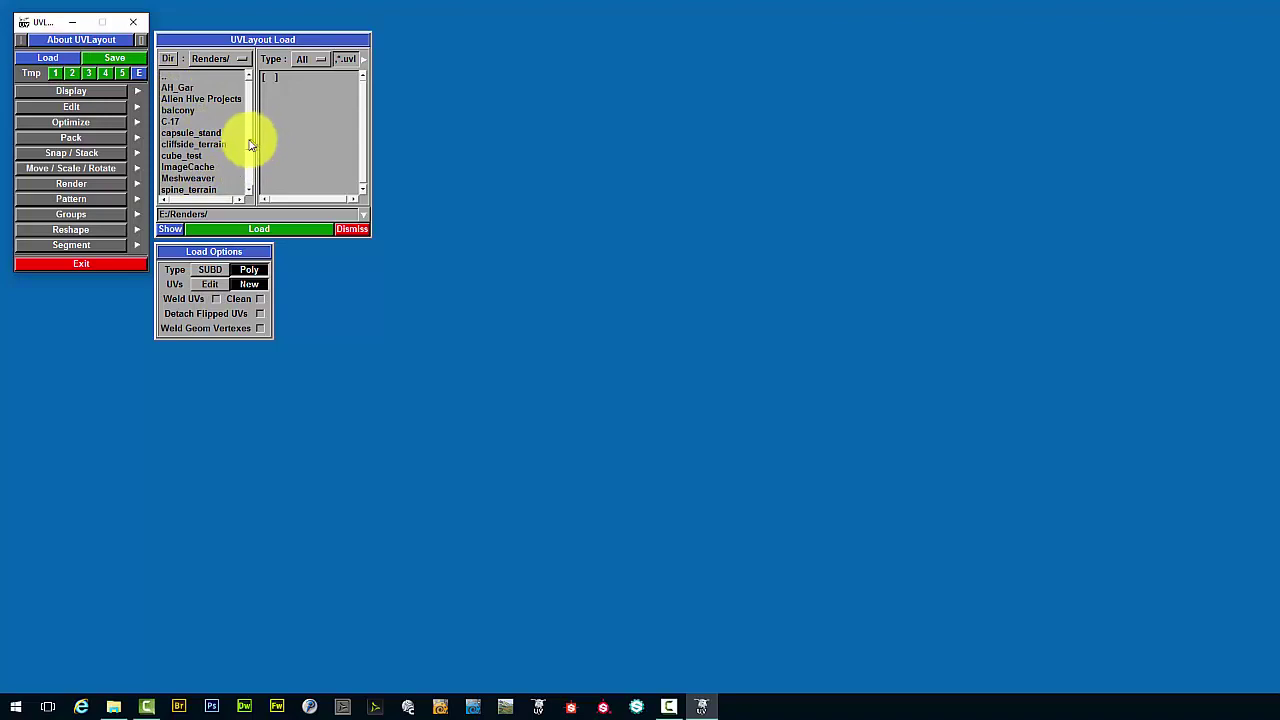
drag(250, 145, 243, 189)
click(211, 156)
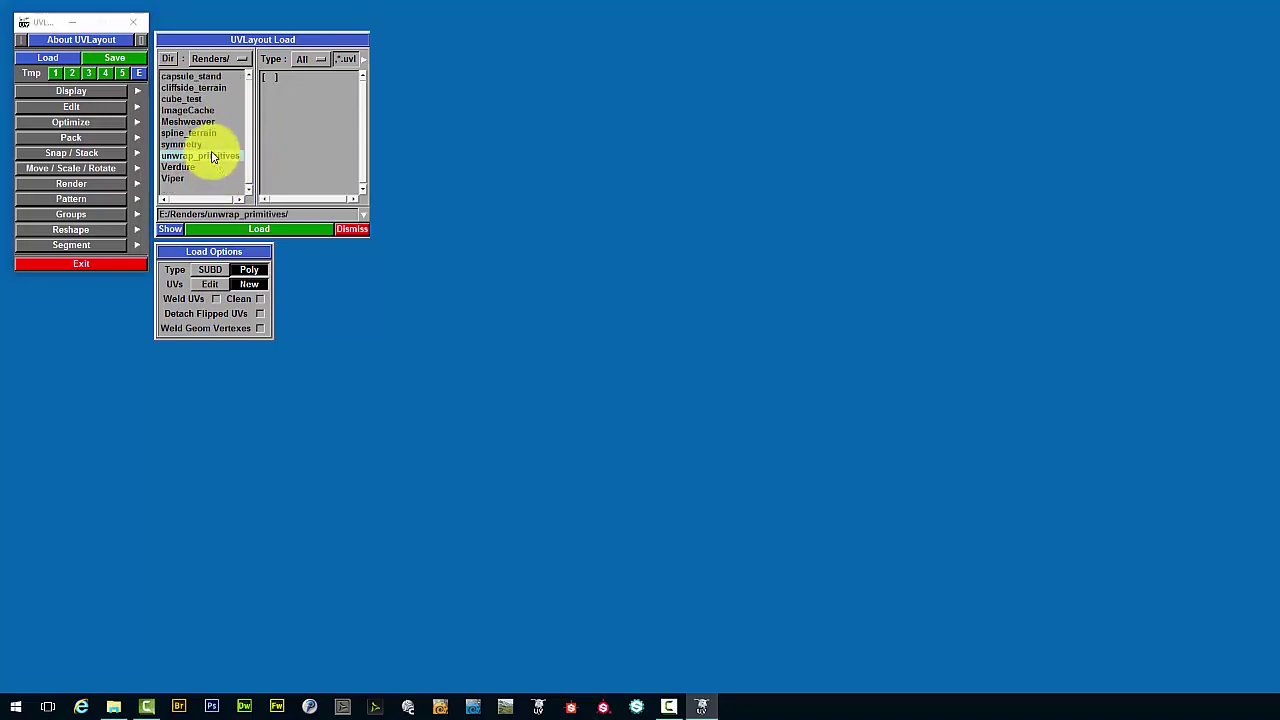
double_click(211, 156)
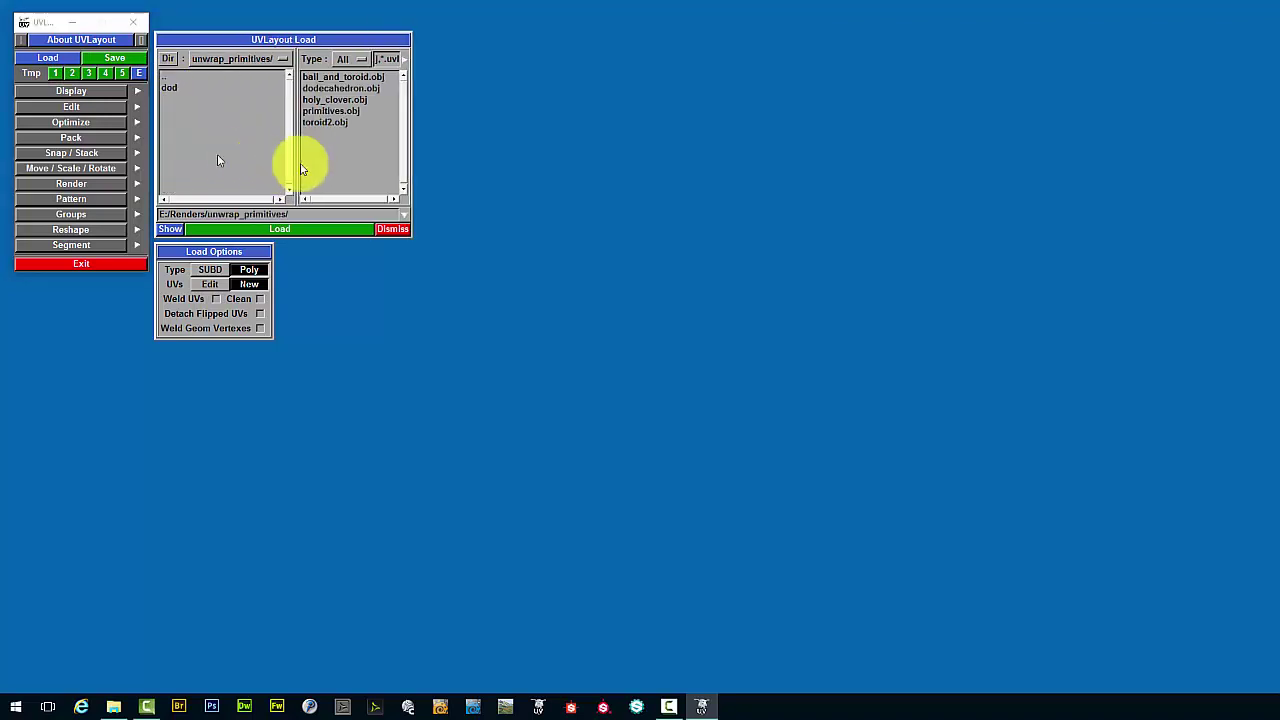
click(344, 112)
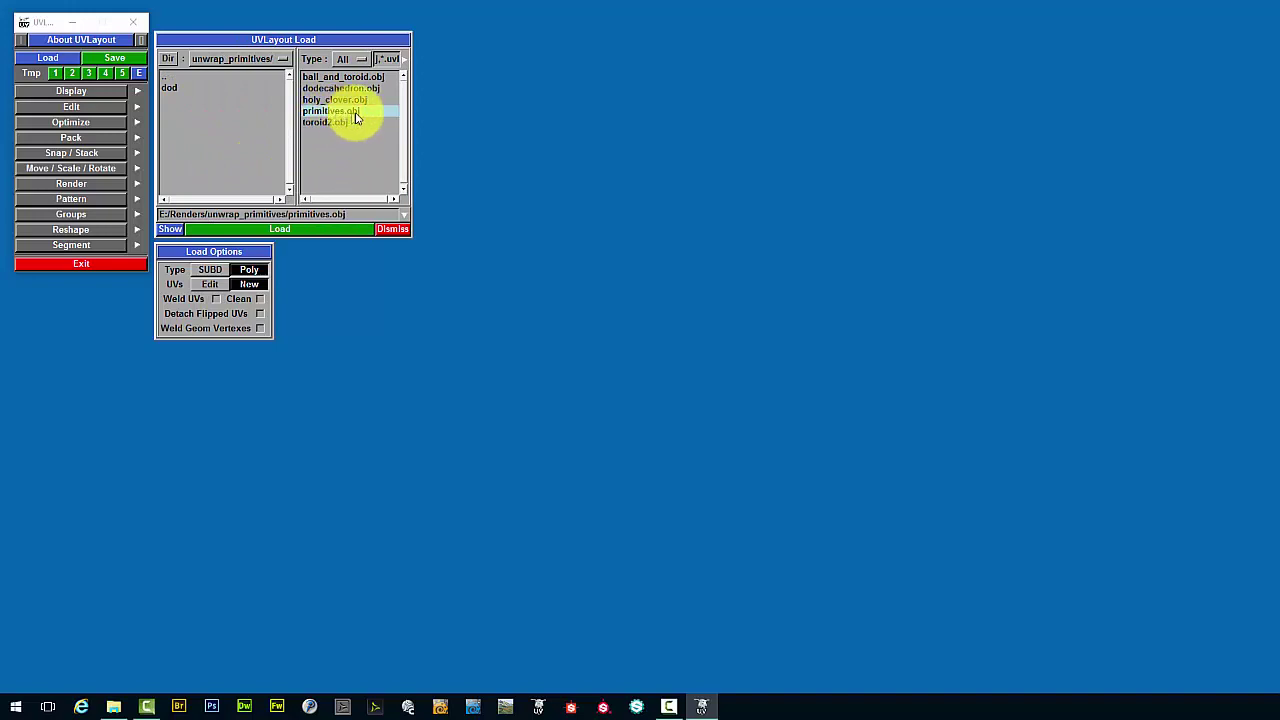
click(210, 286)
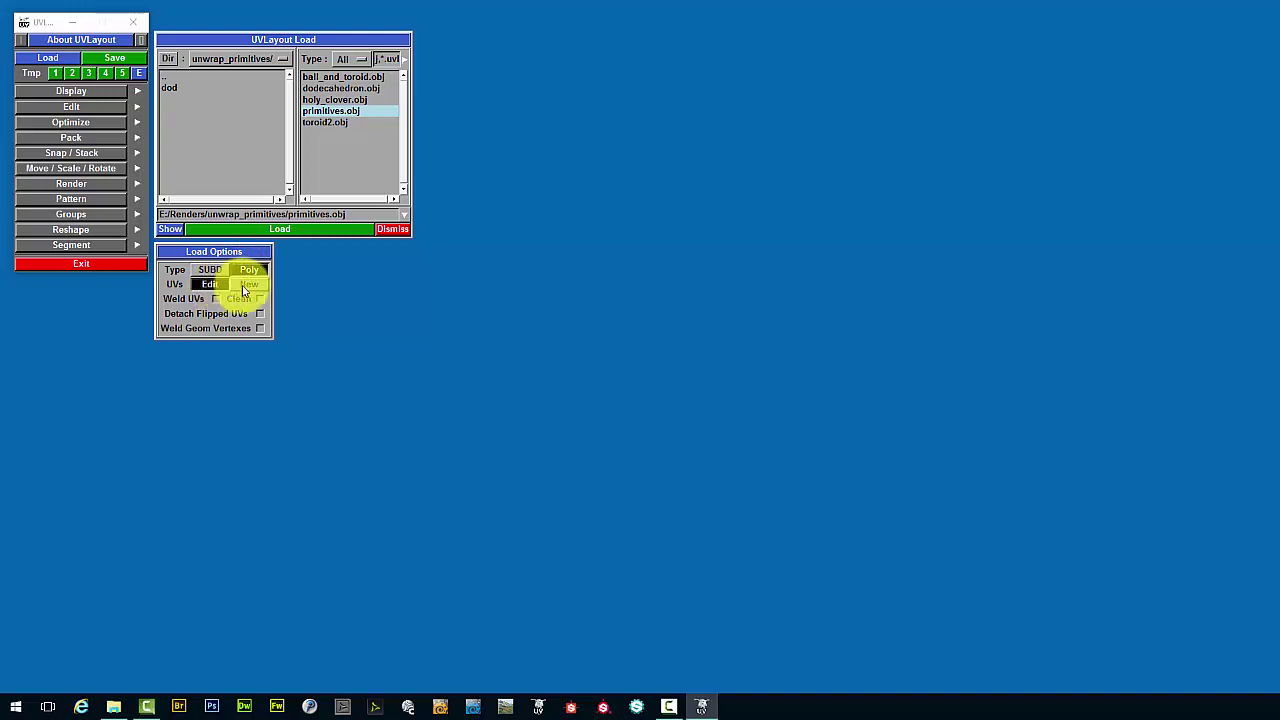
click(249, 285)
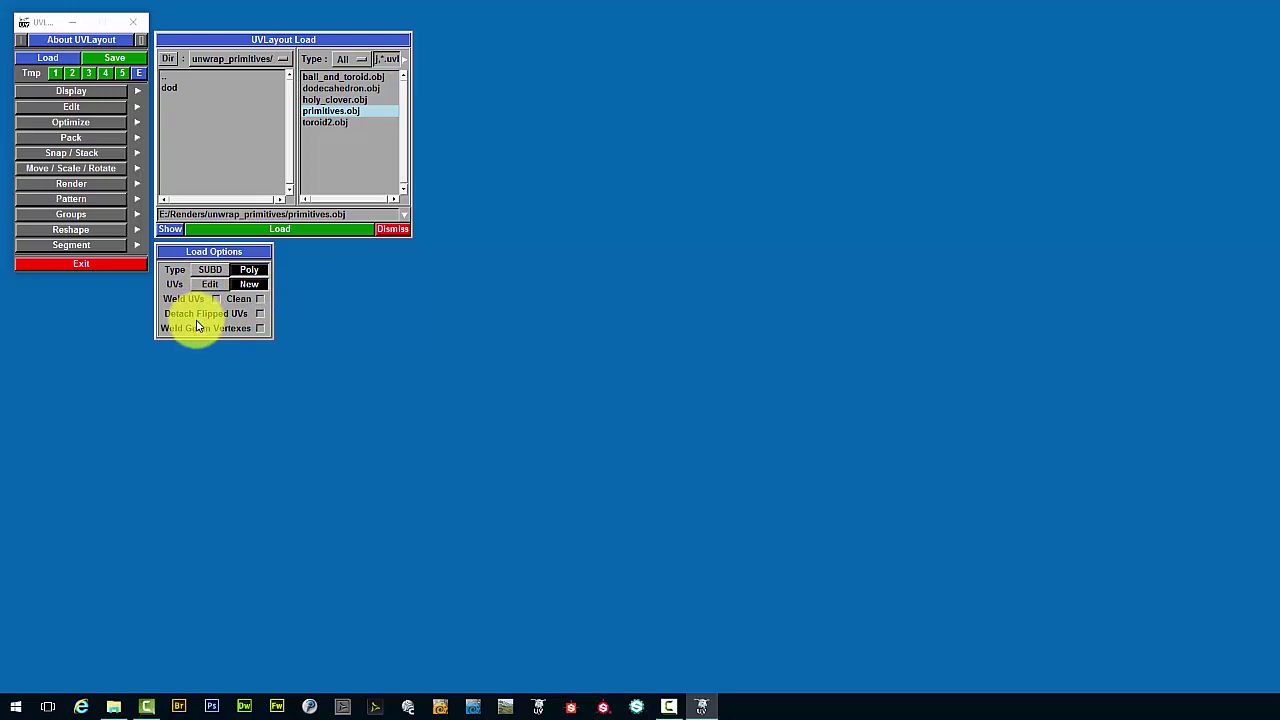
click(301, 232)
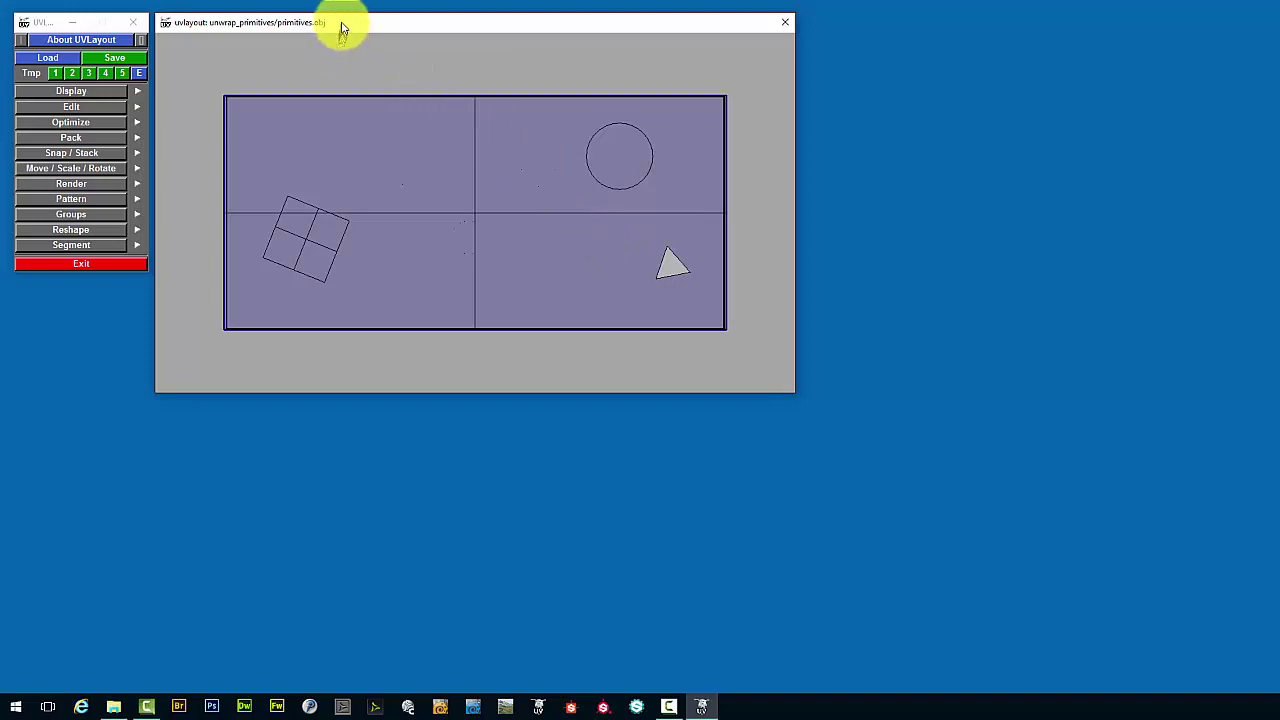
Enlarge the model window to fill most of the desktop and show the primitives at an angle
mouse_move(341, 28)
mouse_down()
mouse_move(364, 38)
mouse_move(356, 48)
mouse_move(341, 28)
mouse_up()
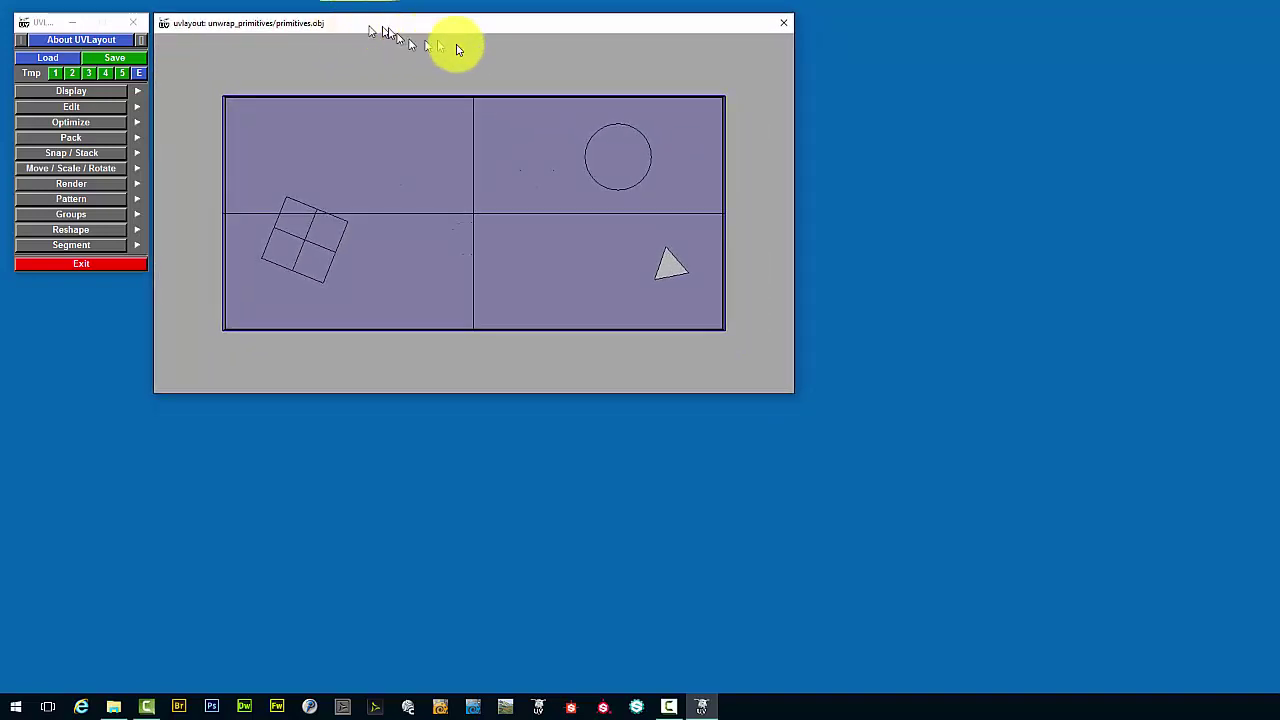
drag(795, 393, 1242, 673)
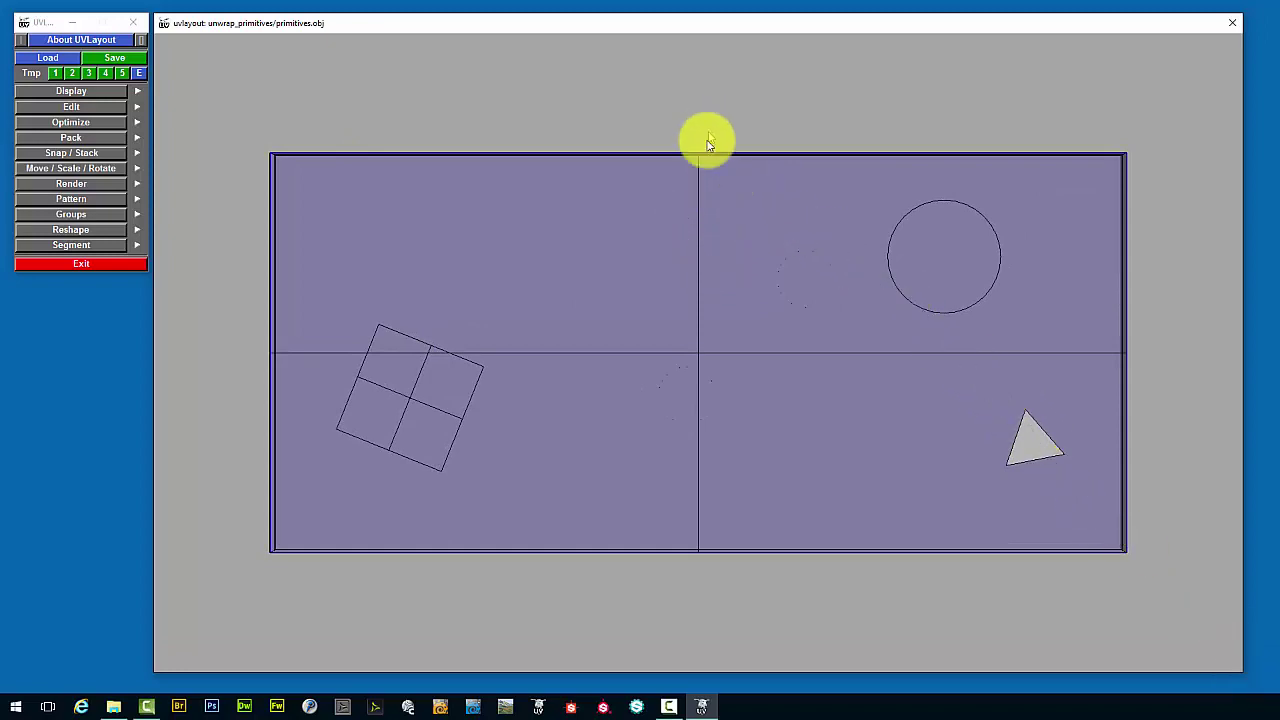
key(2)
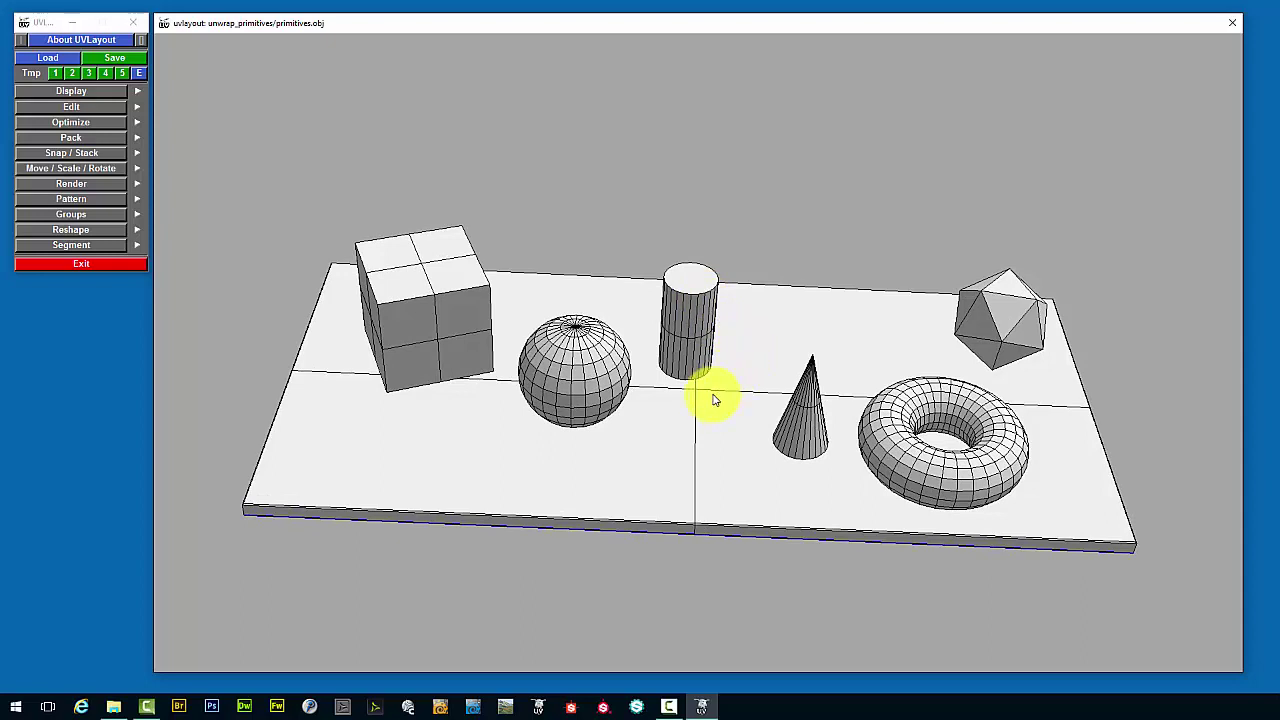
Reveal the display settings and compare the primitives in the UV, Ed and 3D views, returning to the Ed view
click(71, 92)
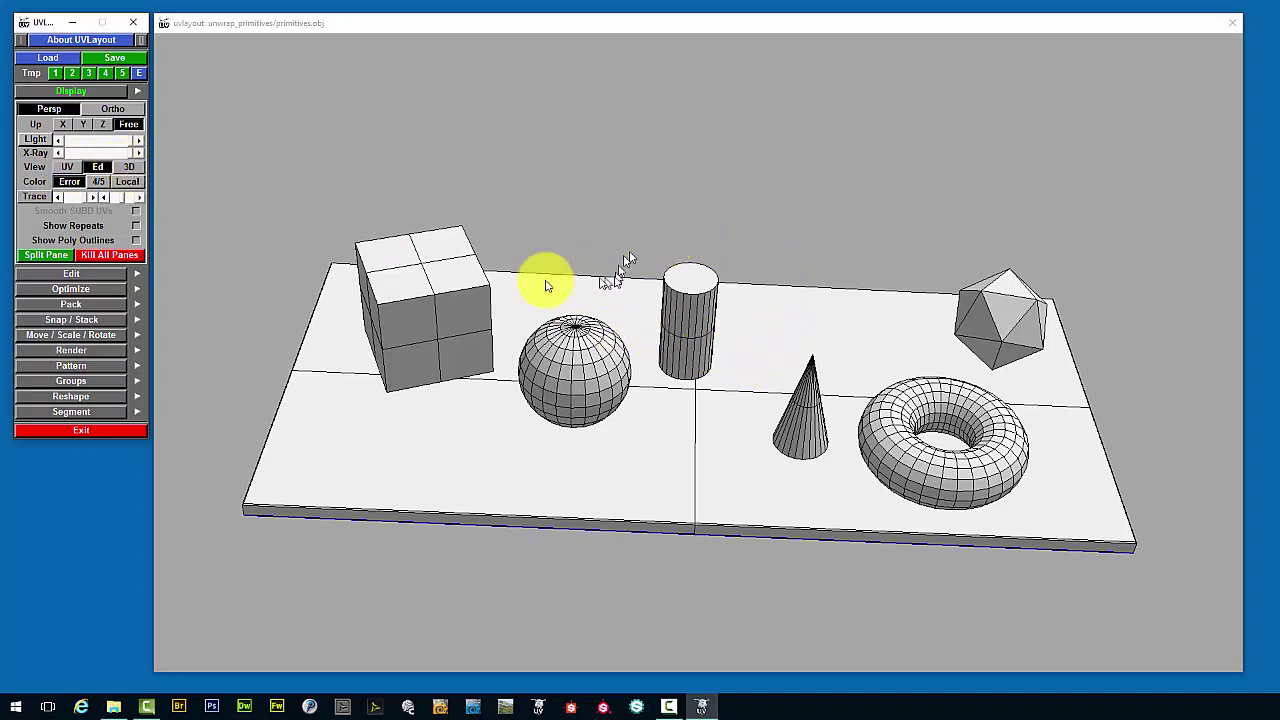
mouse_move(757, 442)
mouse_down()
mouse_move(774, 434)
mouse_move(743, 429)
mouse_up()
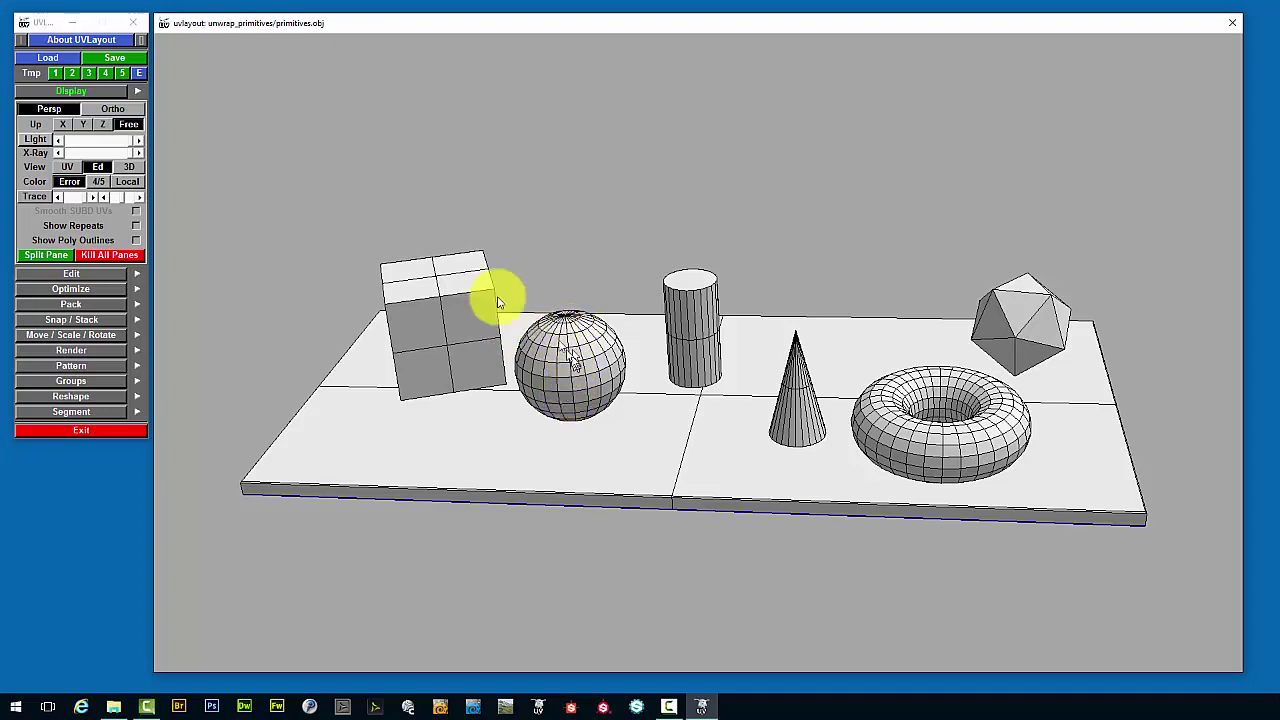
click(67, 167)
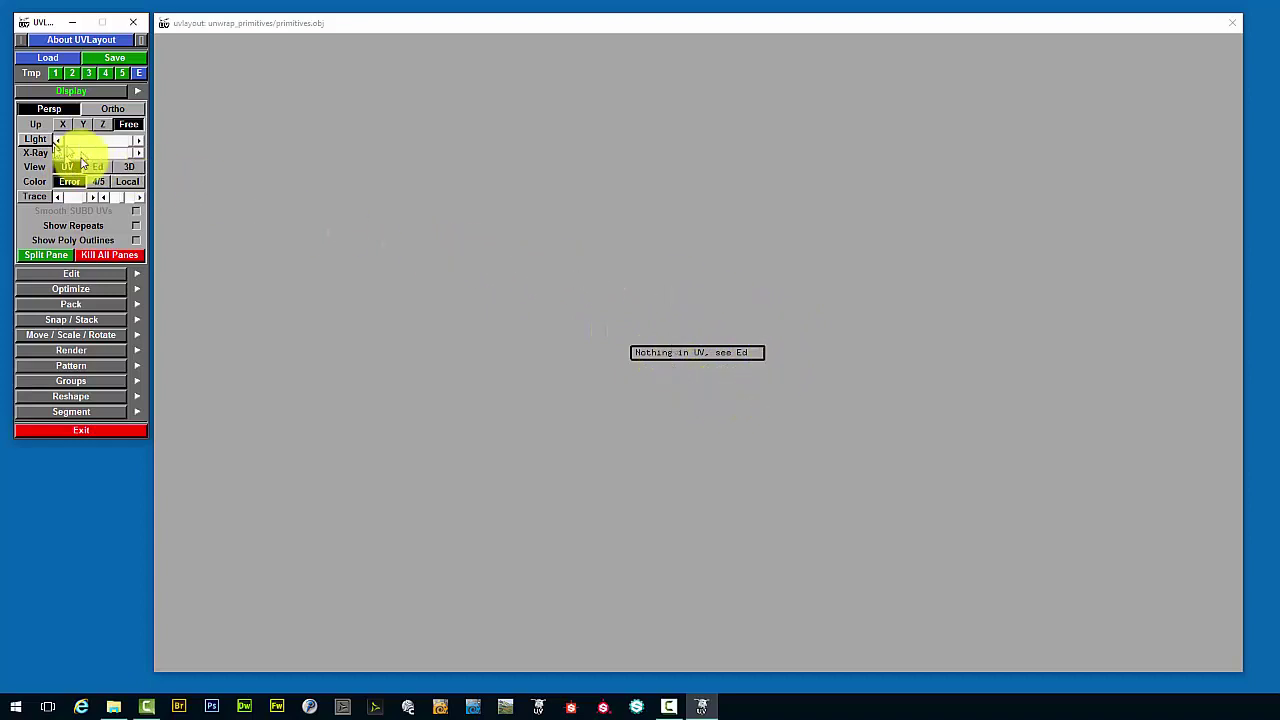
click(96, 167)
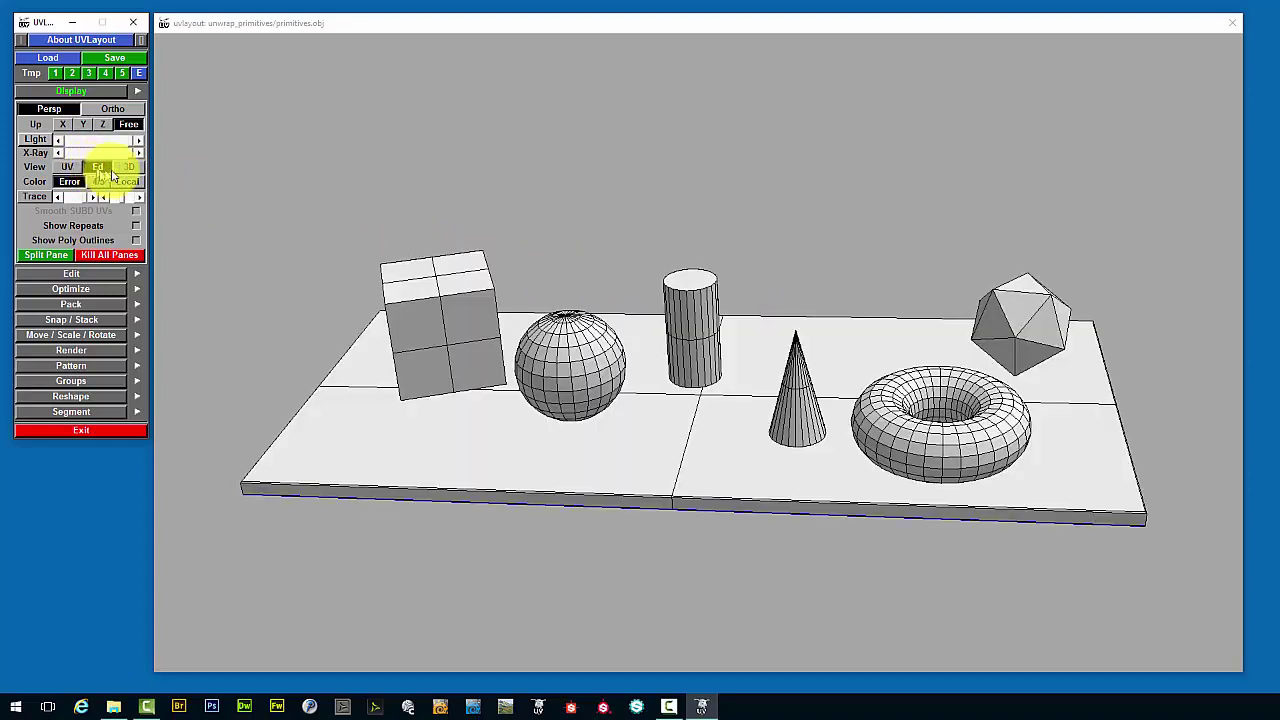
key(2)
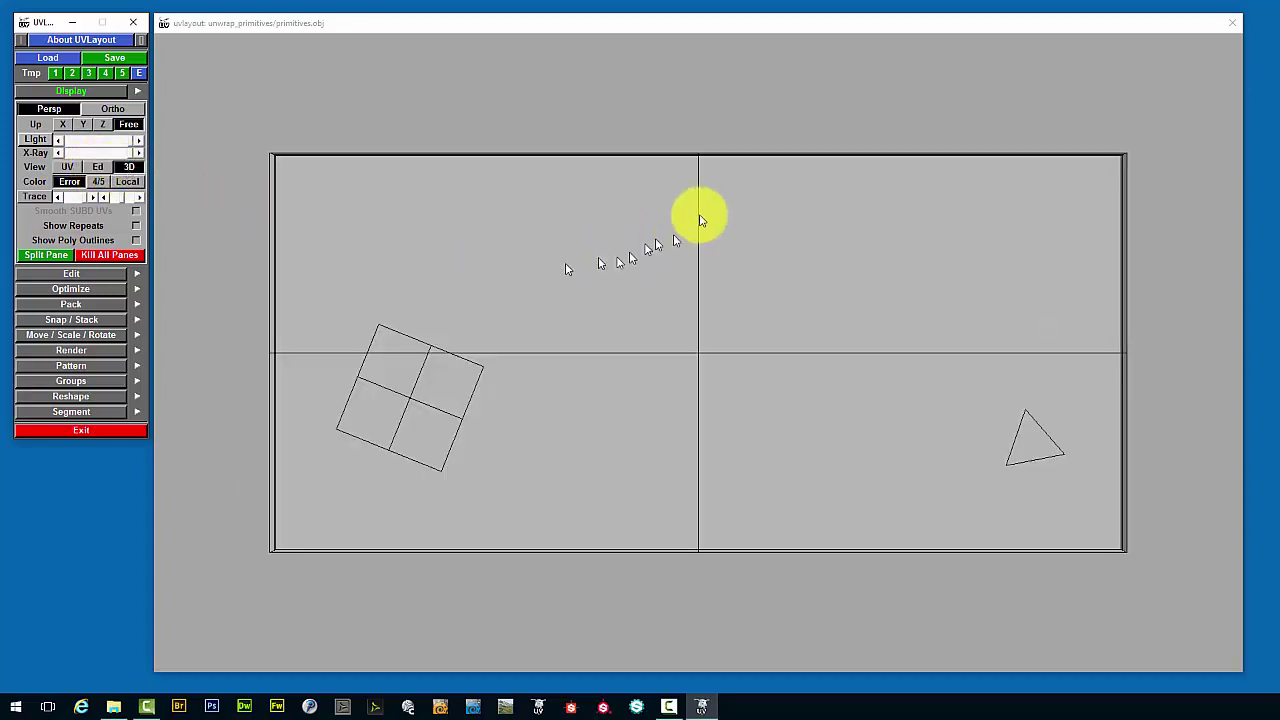
key(3)
mouse_move(697, 393)
mouse_down()
mouse_move(680, 380)
mouse_move(688, 391)
mouse_move(700, 380)
mouse_move(703, 400)
mouse_move(694, 380)
mouse_up()
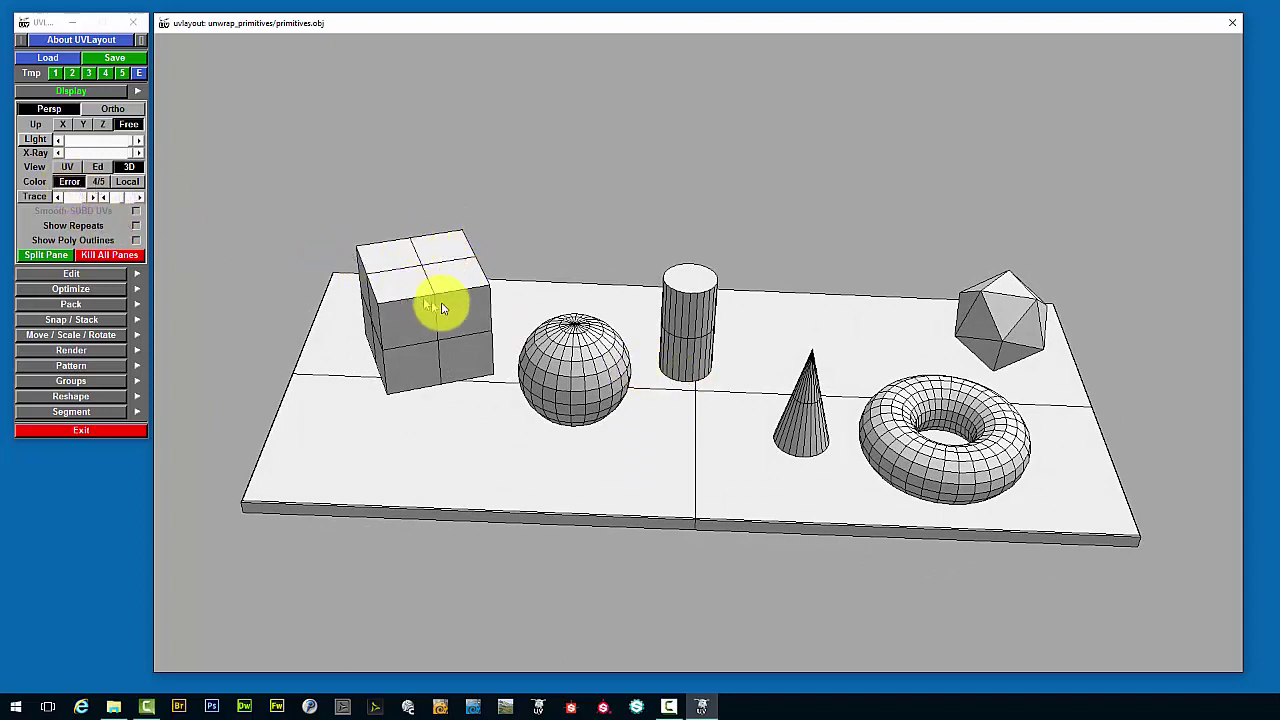
click(100, 168)
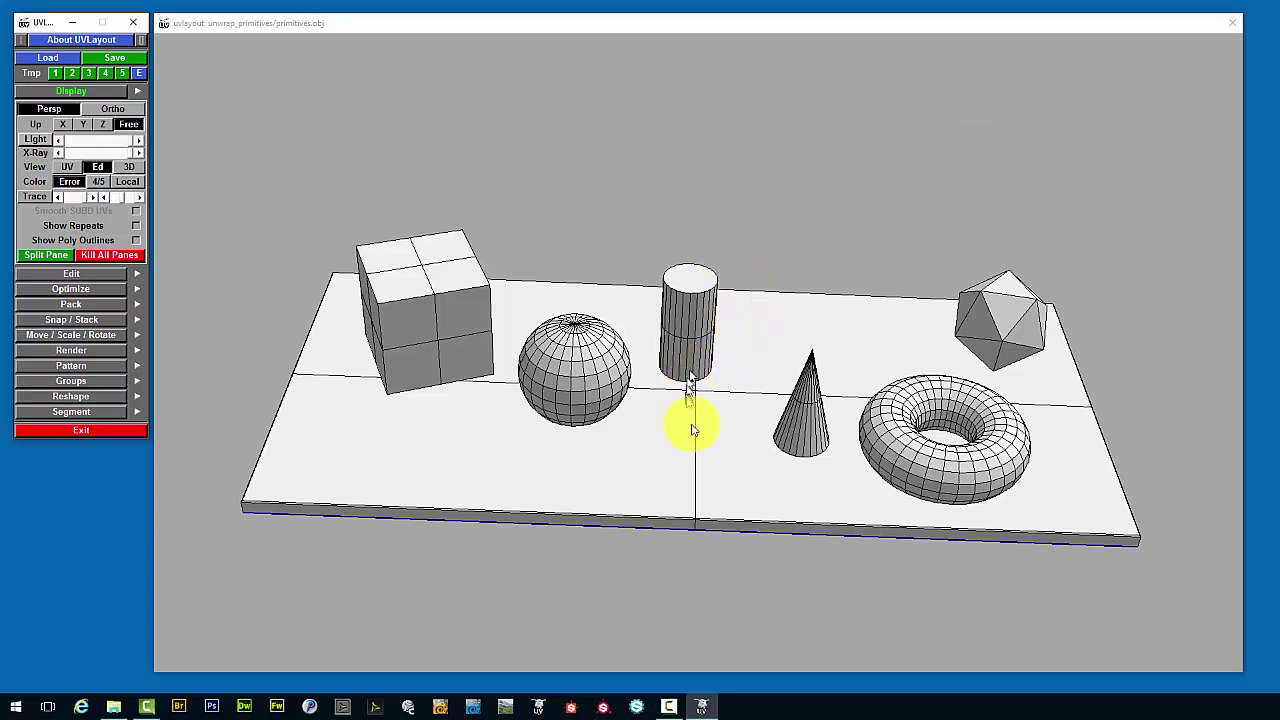
Separate the objects in the Ed view by lowering the base plate and raising the cube, sphere, cylinder and cone above it
middle_drag(690, 410, 628, 346)
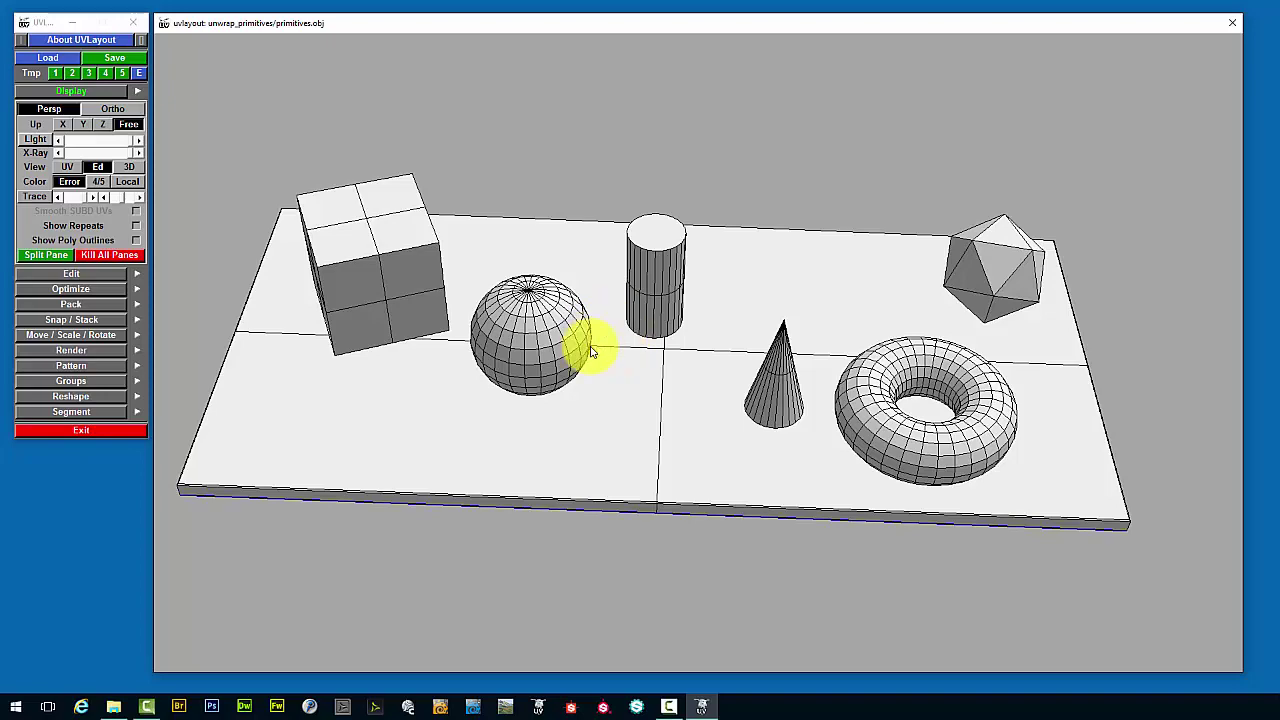
scroll(591, 351, up, 10)
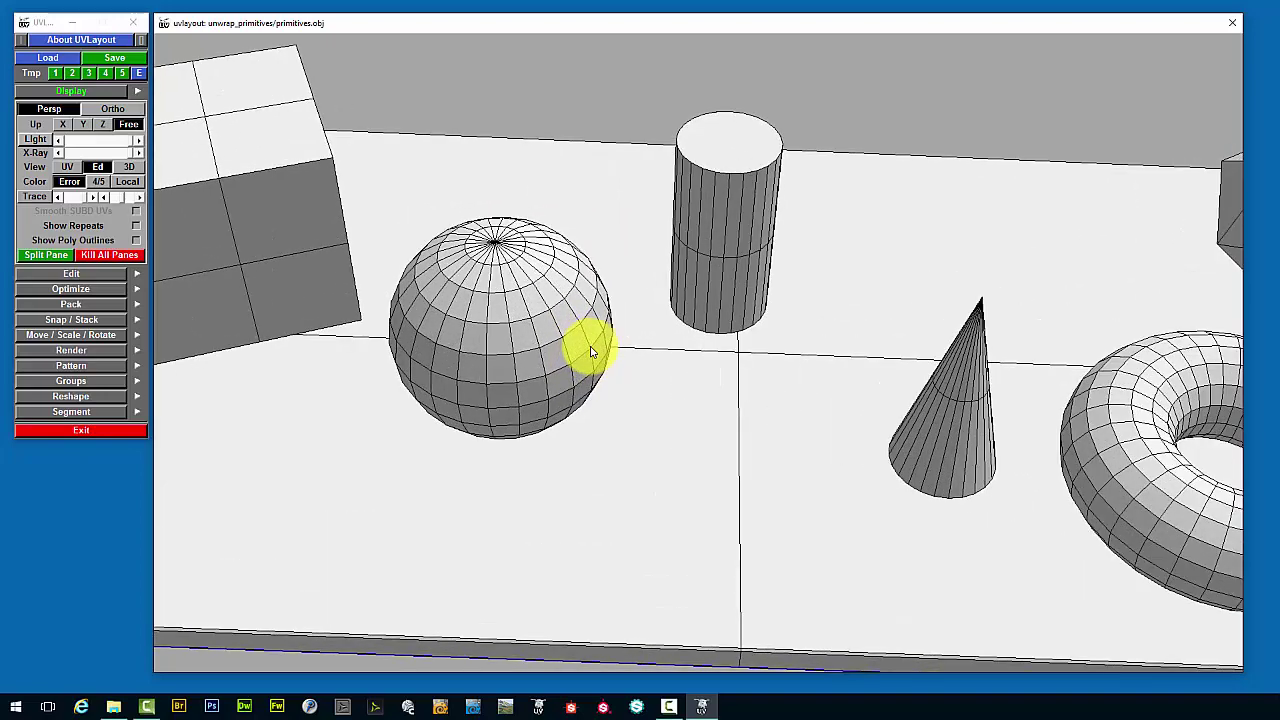
scroll(591, 351, up, 10)
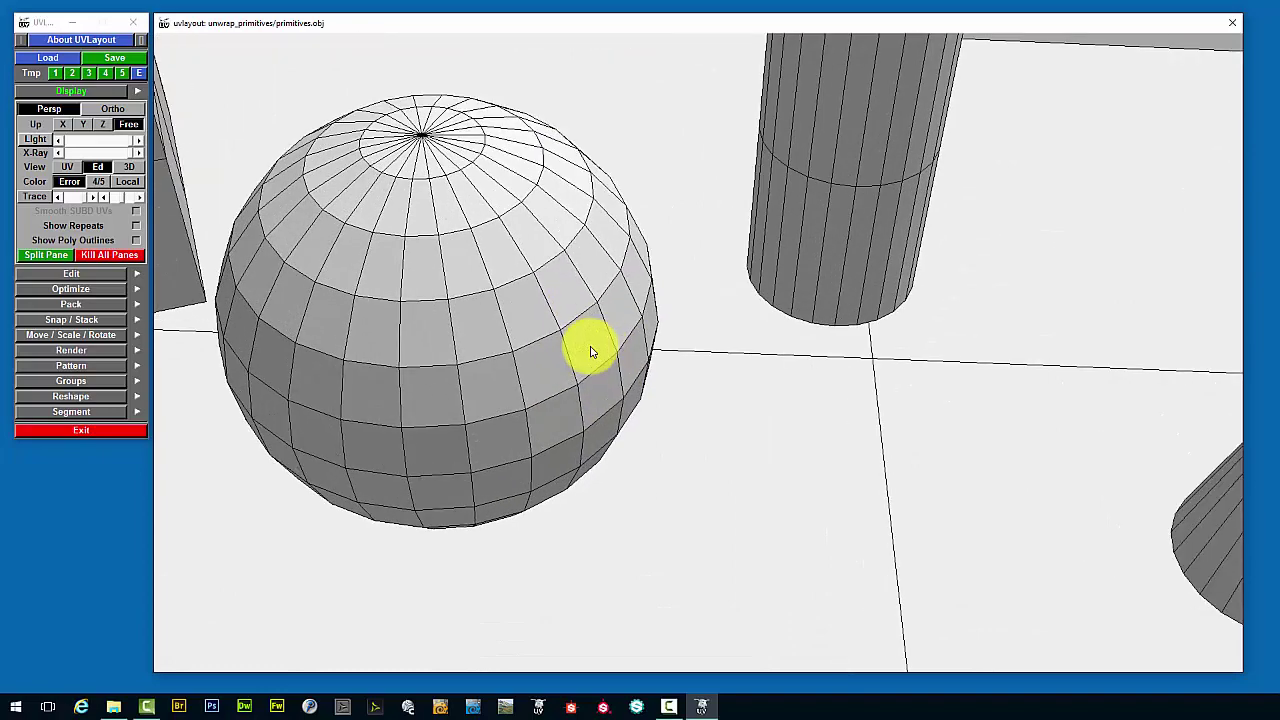
scroll(591, 351, down, 10)
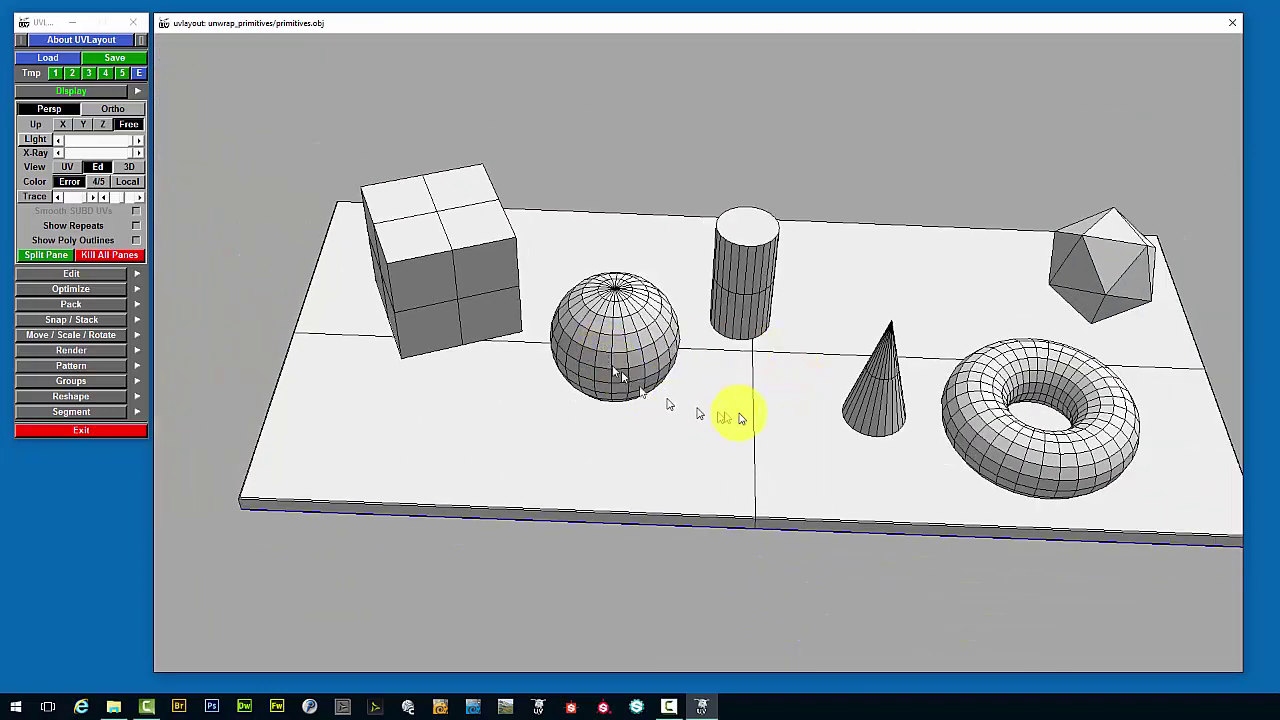
drag(734, 420, 743, 380)
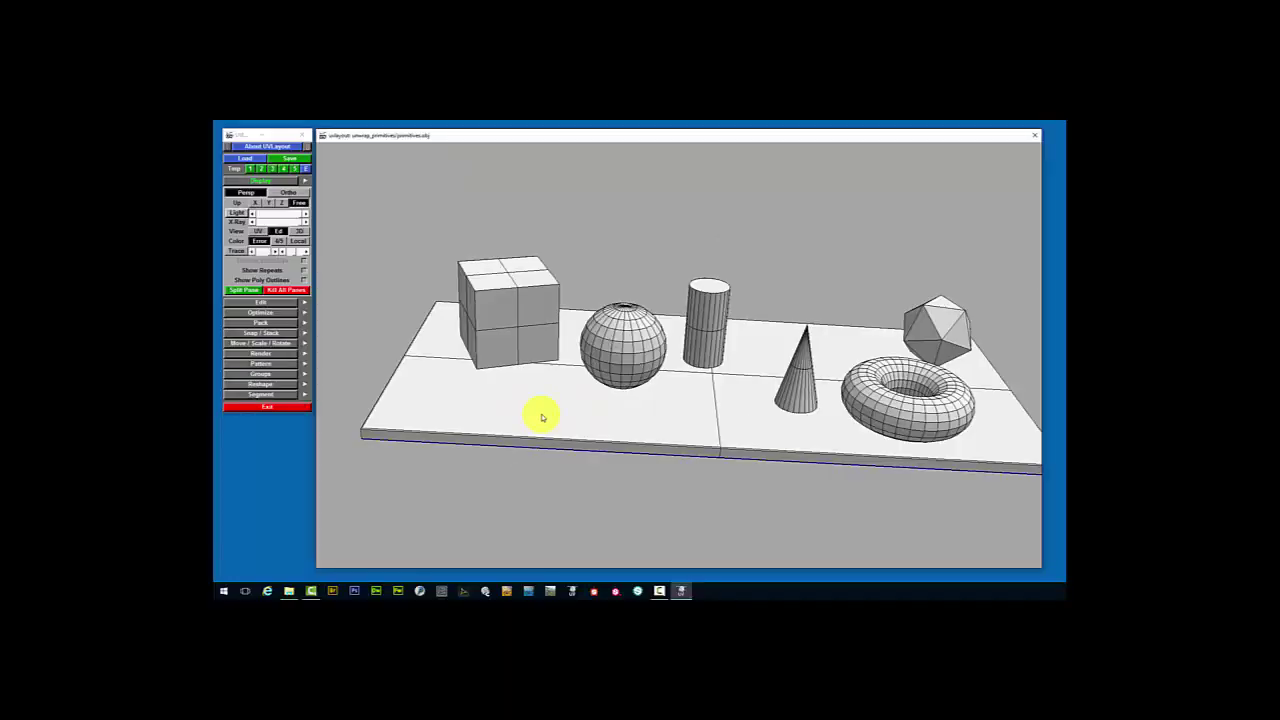
drag(541, 416, 532, 466)
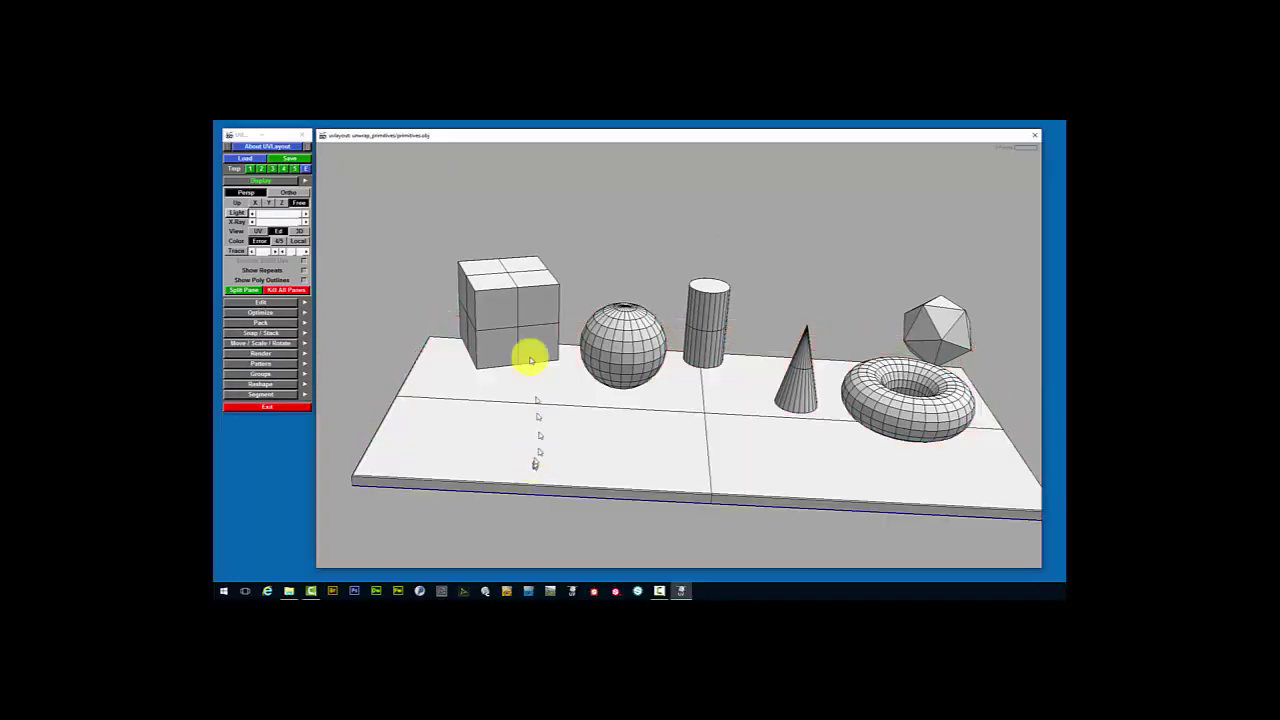
drag(526, 314, 466, 217)
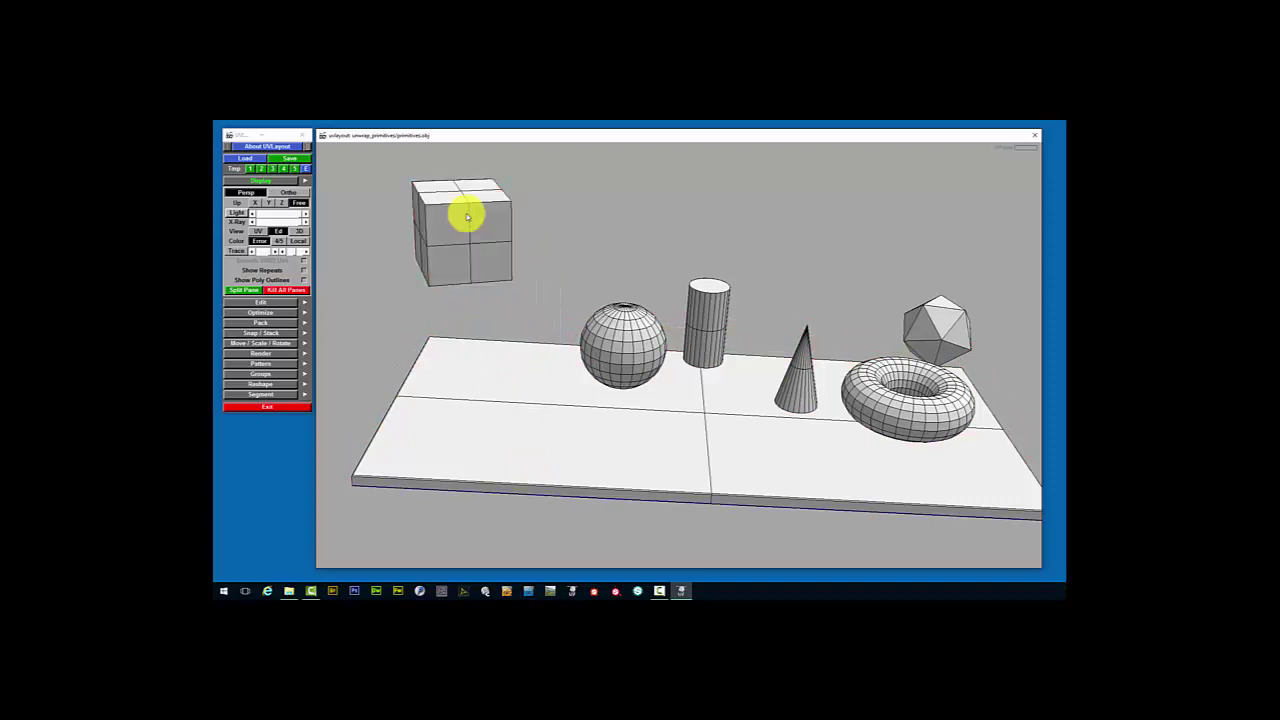
drag(614, 337, 631, 206)
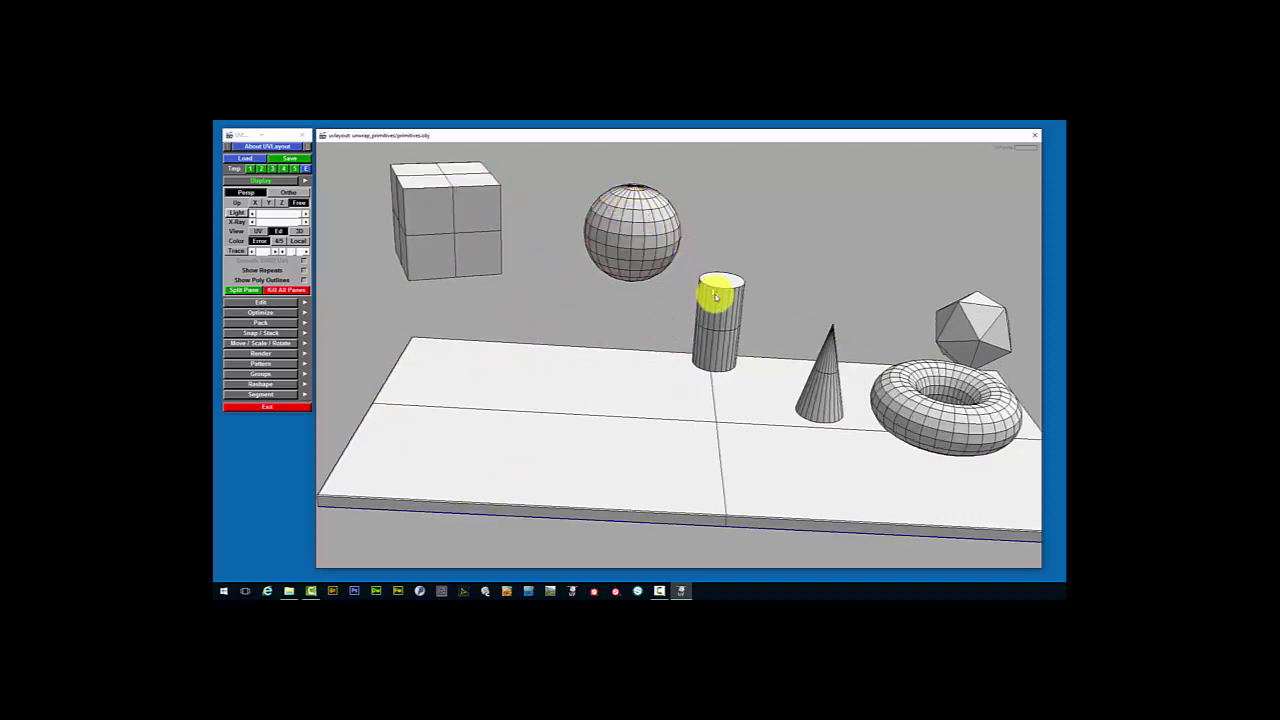
drag(717, 297, 771, 180)
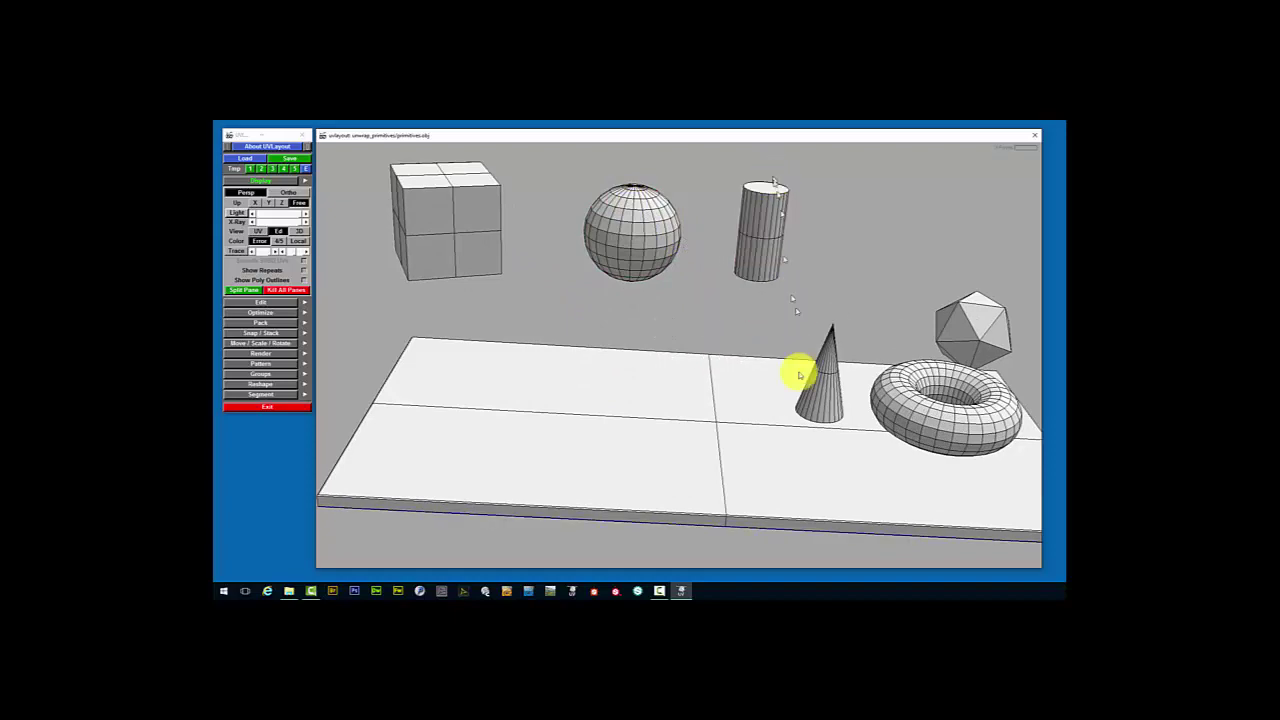
drag(817, 383, 852, 212)
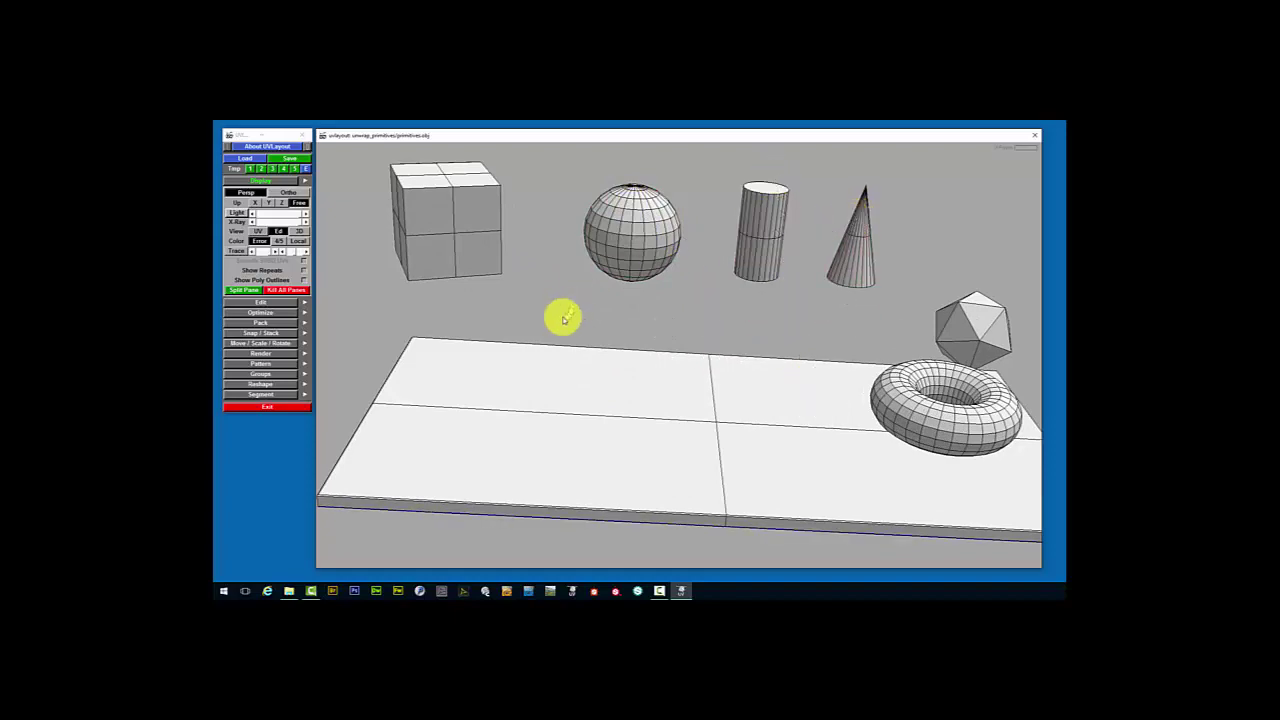
Examine the separated objects from other angles and compare them with the 3D view, returning to the Ed view
drag(560, 317, 634, 357)
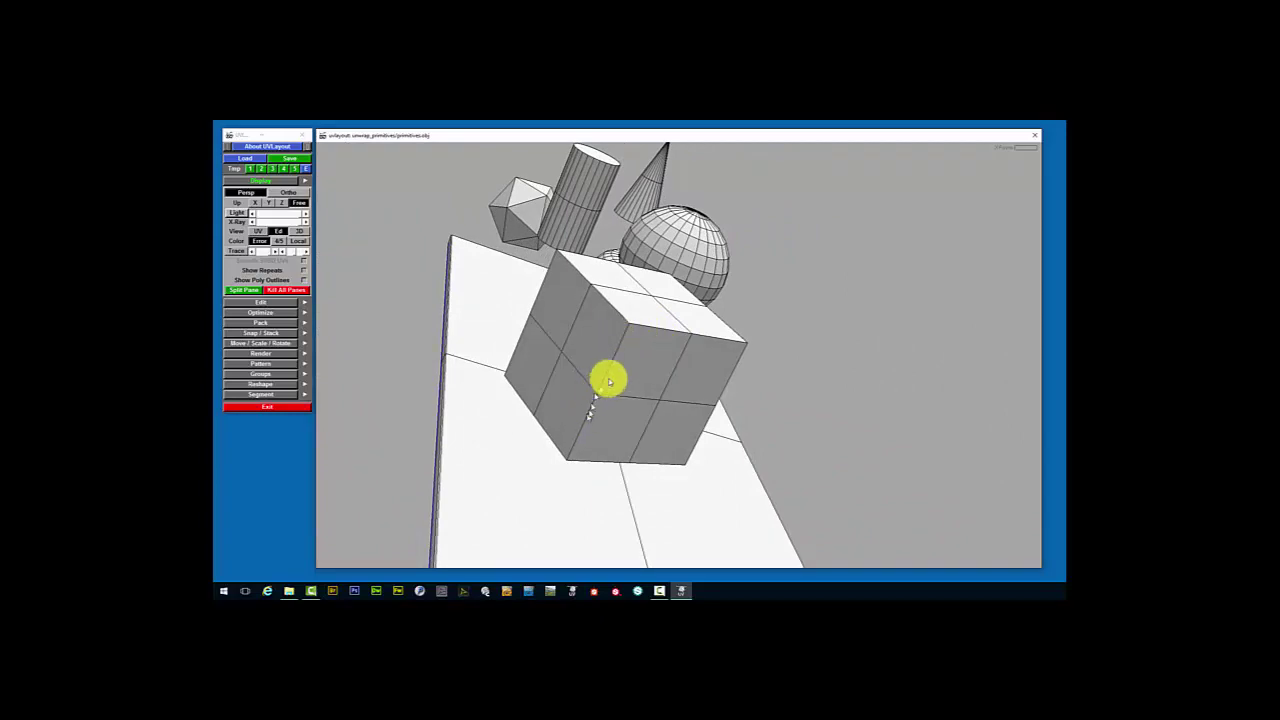
middle_drag(649, 366, 577, 358)
mouse_move(831, 426)
middle_down()
mouse_move(794, 449)
mouse_move(834, 411)
mouse_move(841, 421)
middle_up()
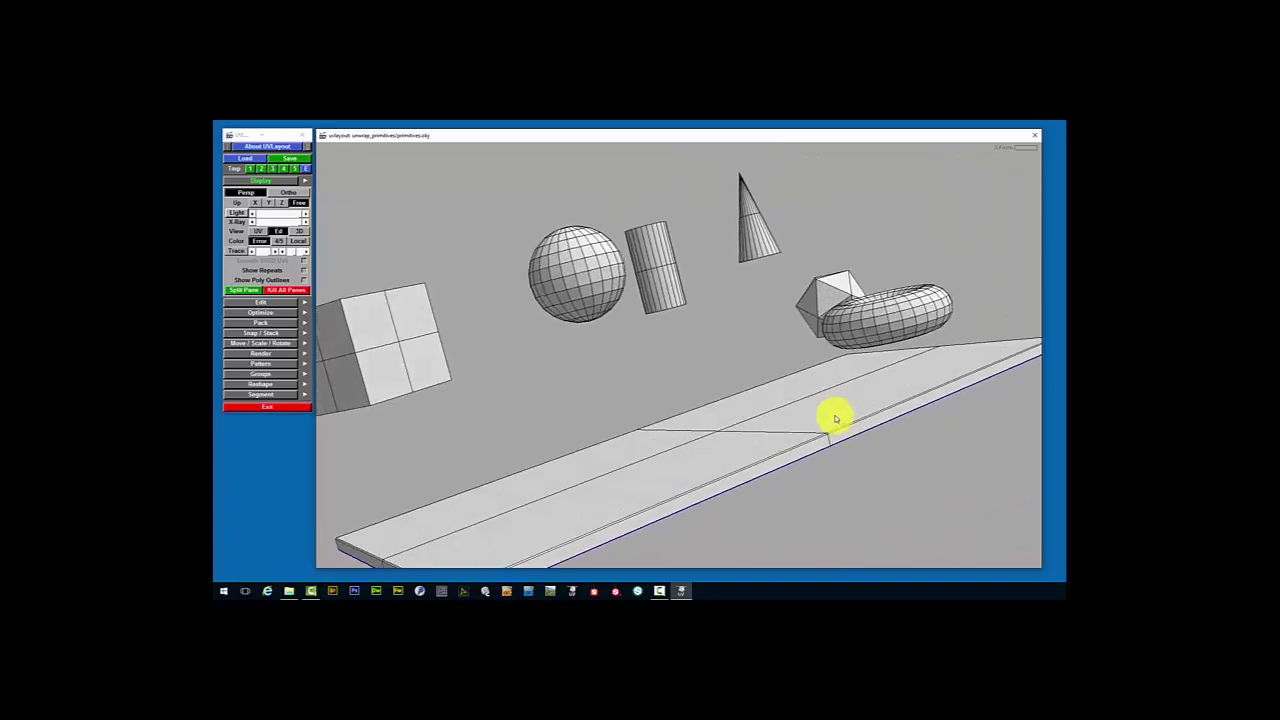
key(3)
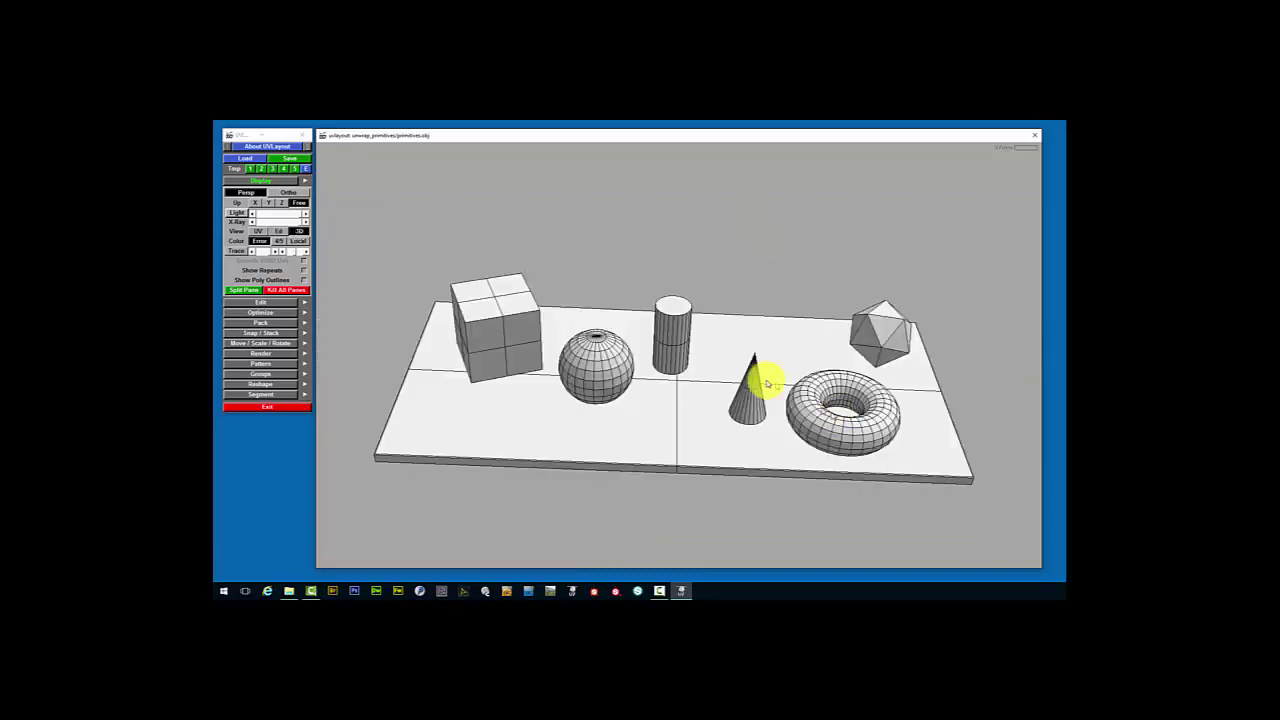
middle_drag(754, 392, 602, 358)
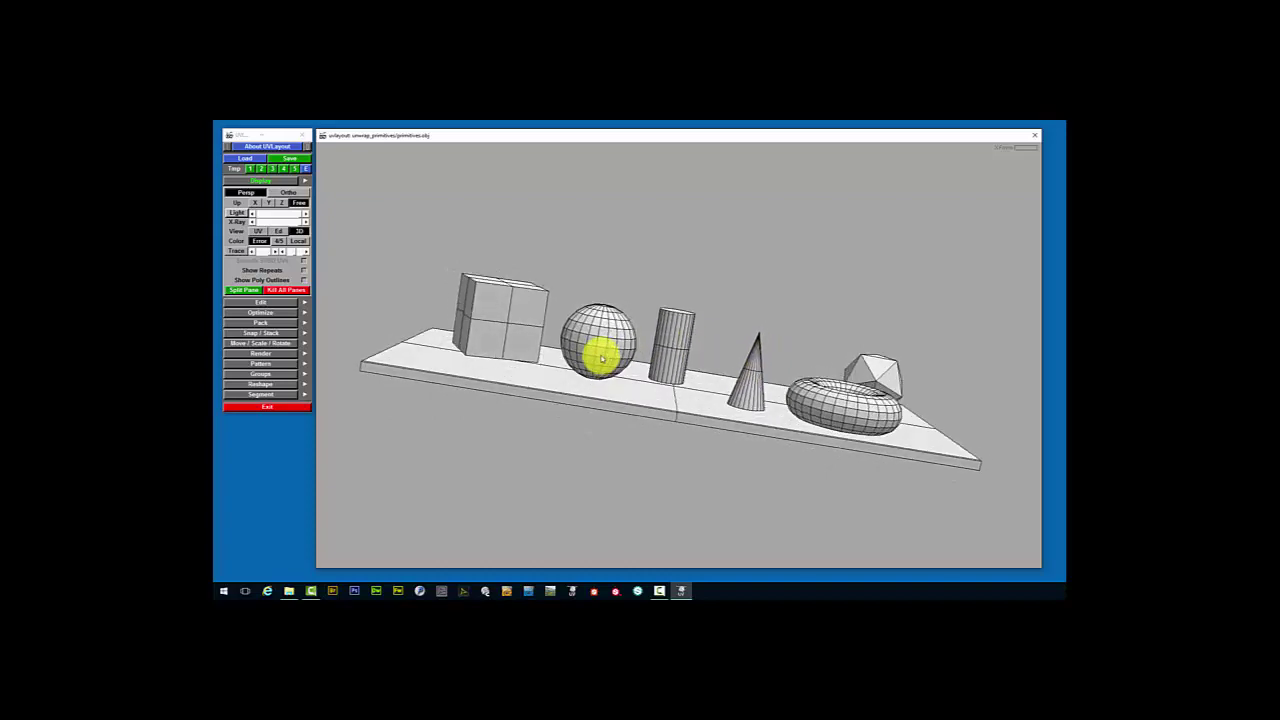
key(2)
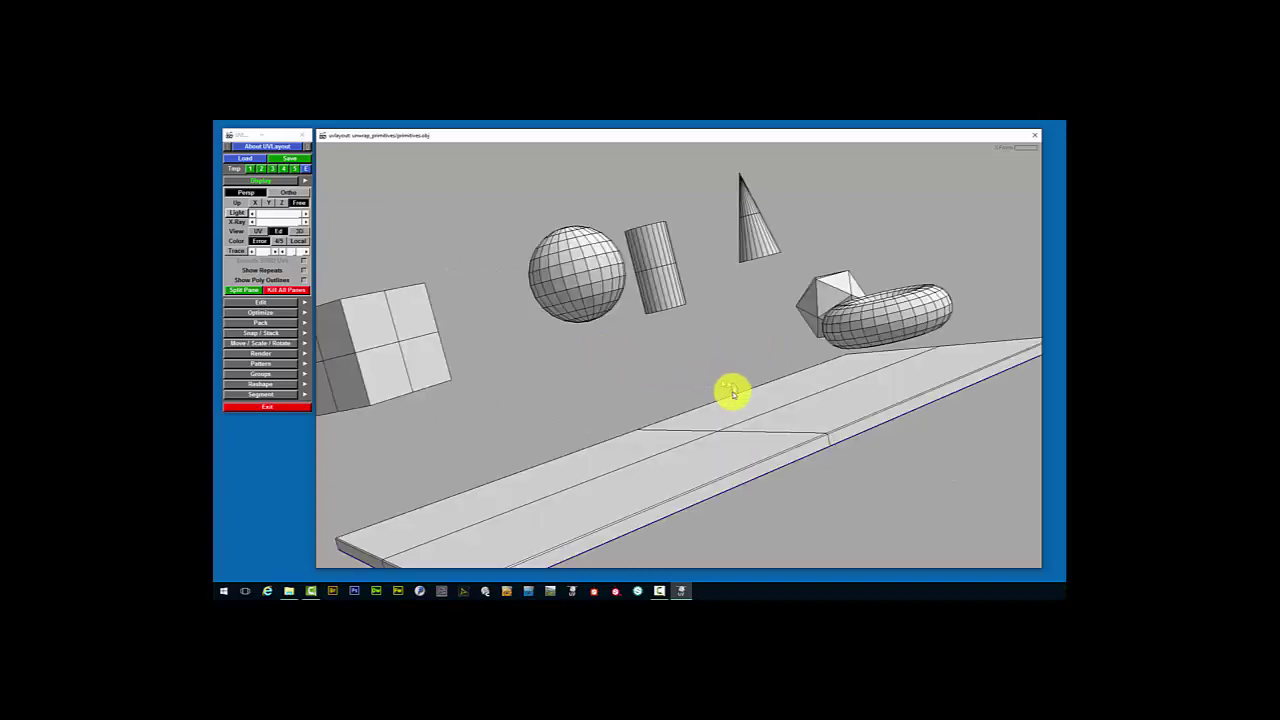
Mark the edge at the base plate's near corner for cutting, trying out unmarking on its short upper segment
middle_drag(733, 393, 650, 460)
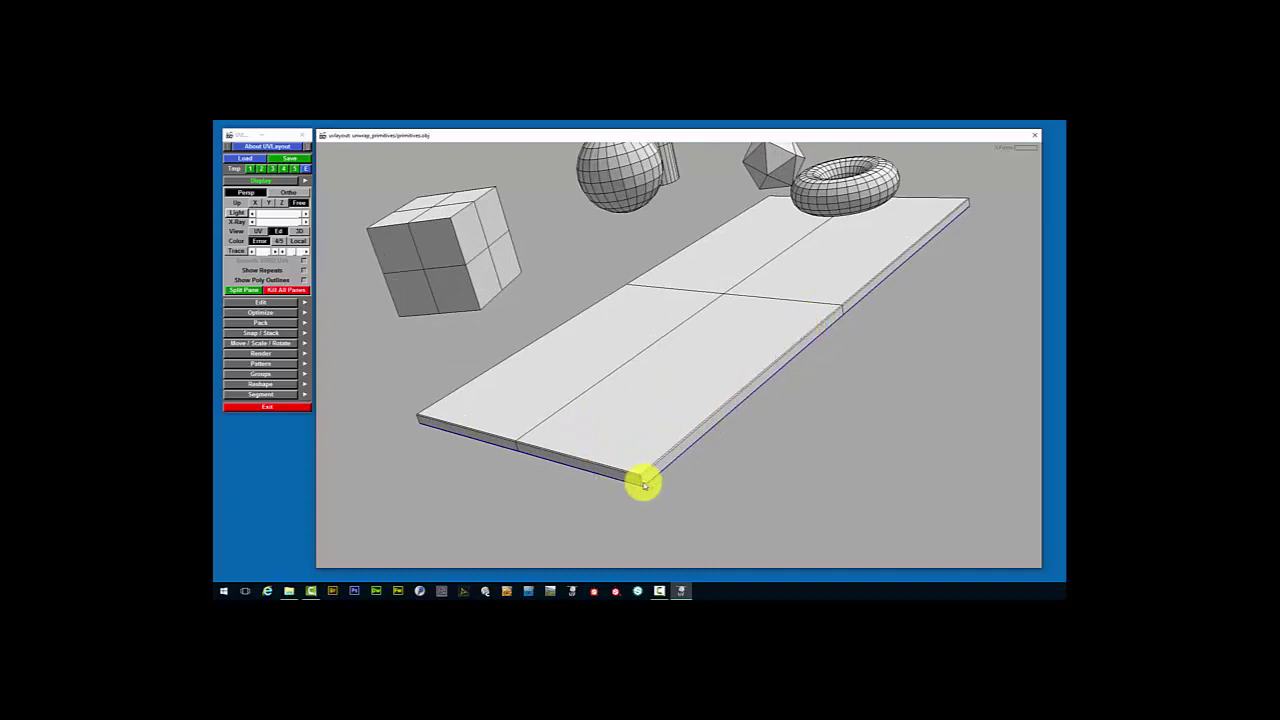
scroll(641, 483, up, 3)
scroll(651, 437, up, 3)
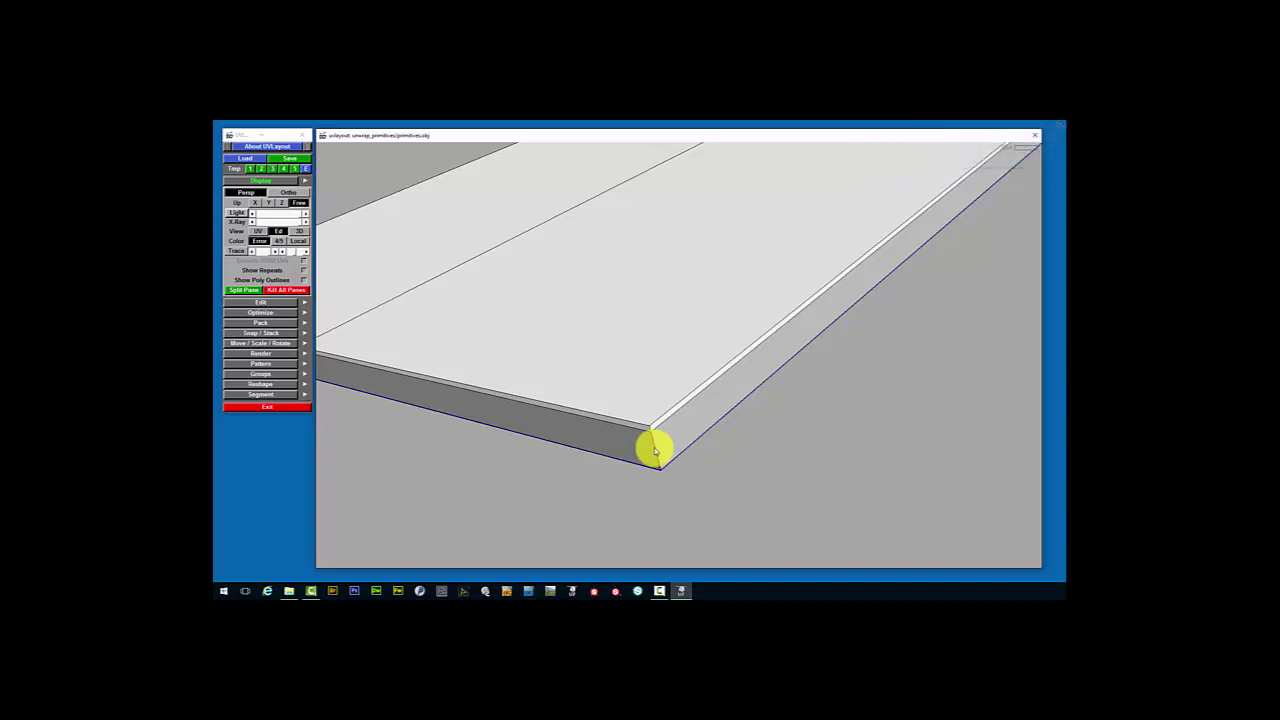
scroll(655, 450, up, 2)
key(c)
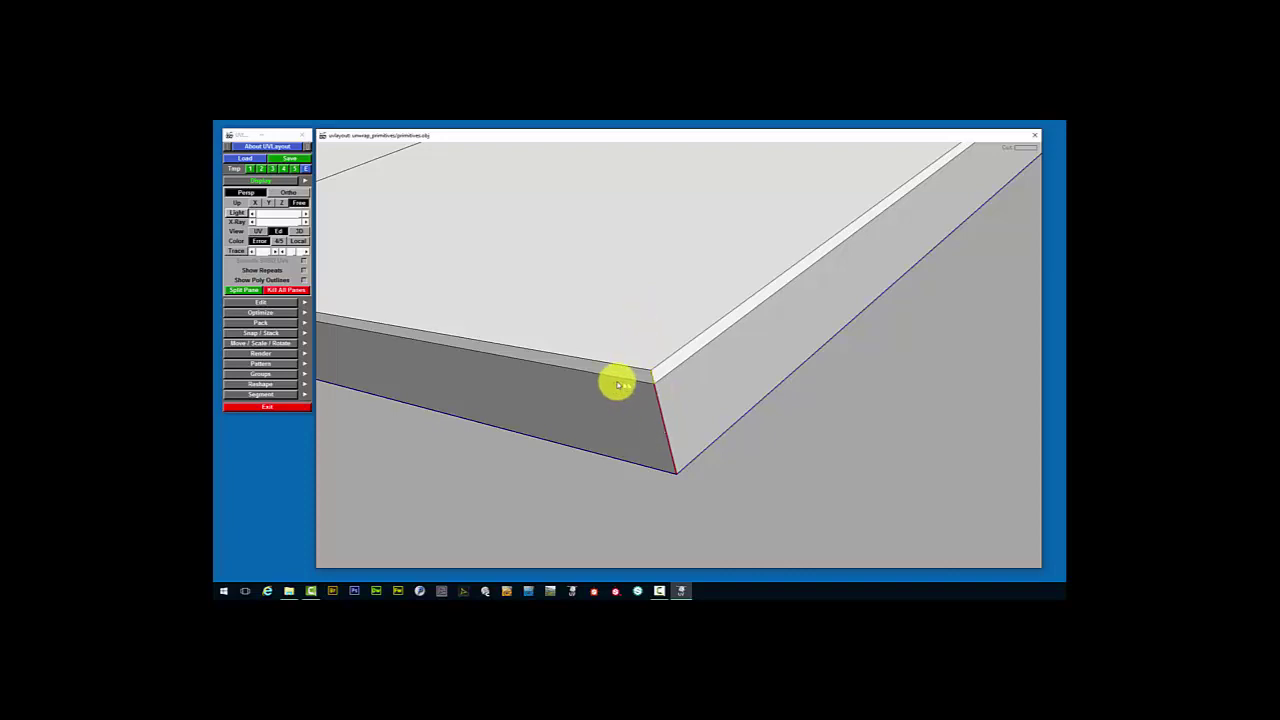
drag(658, 393, 651, 376)
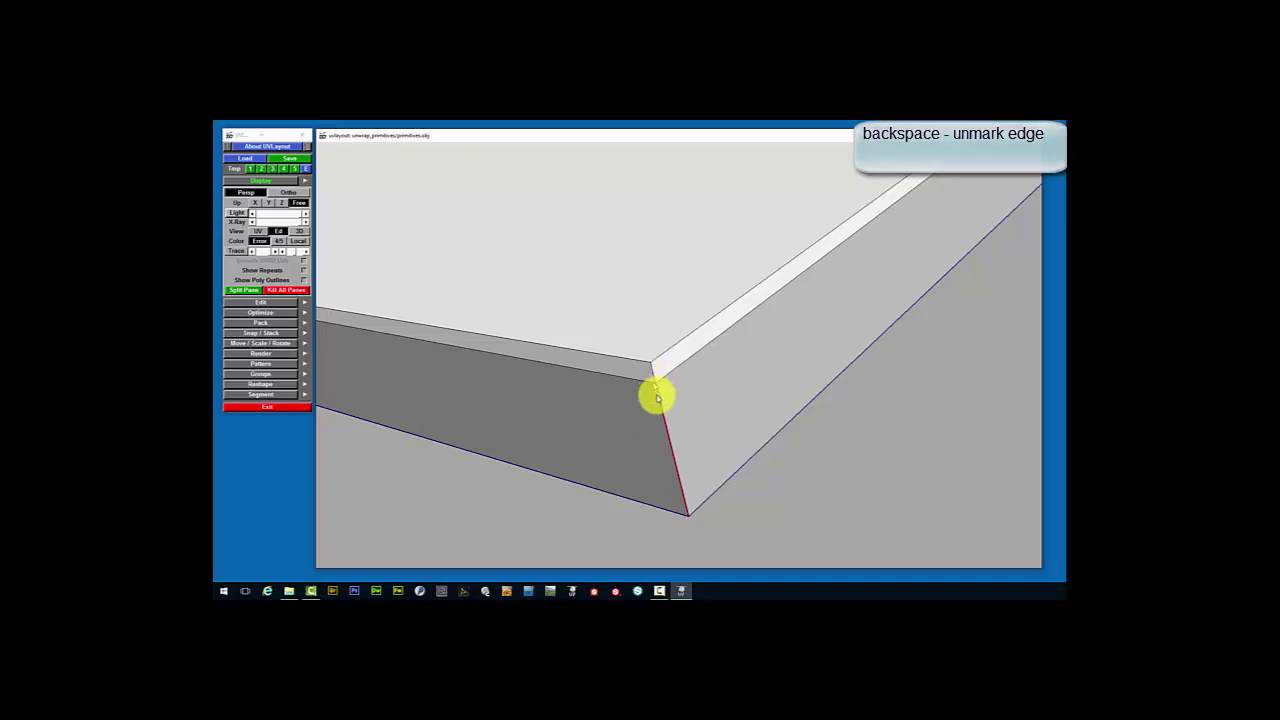
key(BackSpace)
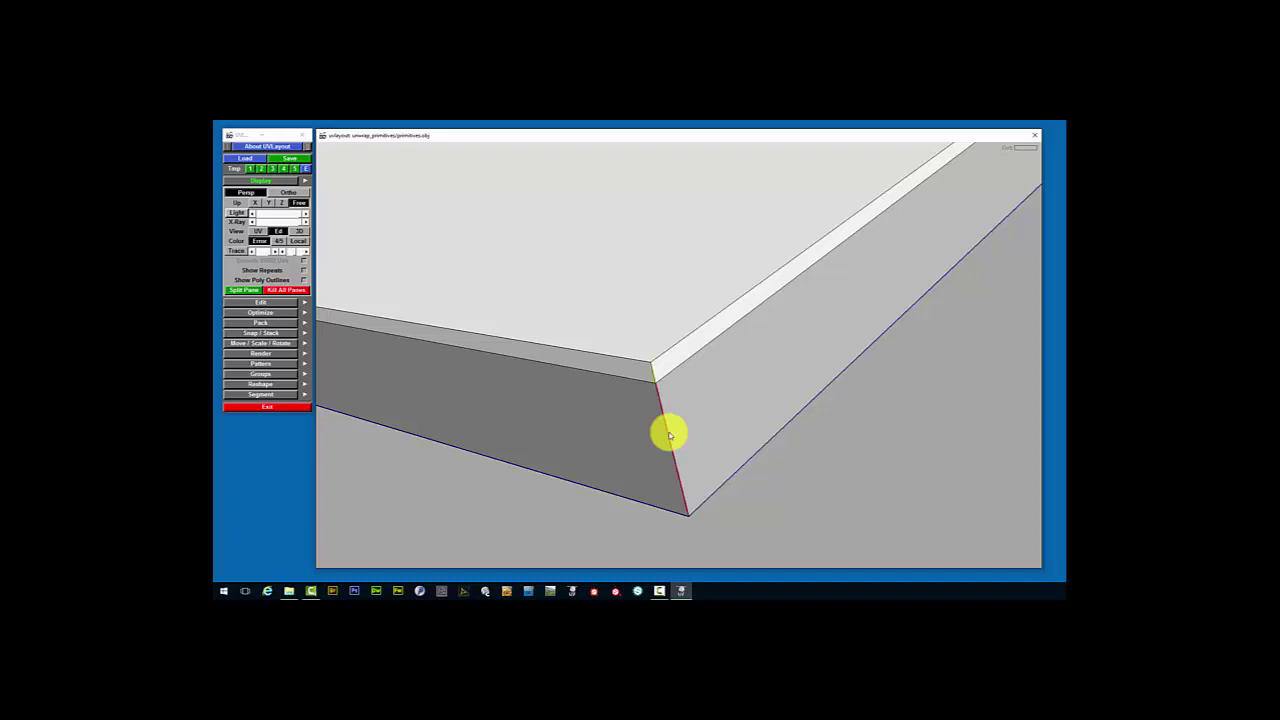
Mark the base plate's remaining corner edges for cutting and commit the cut
middle_drag(631, 407, 578, 321)
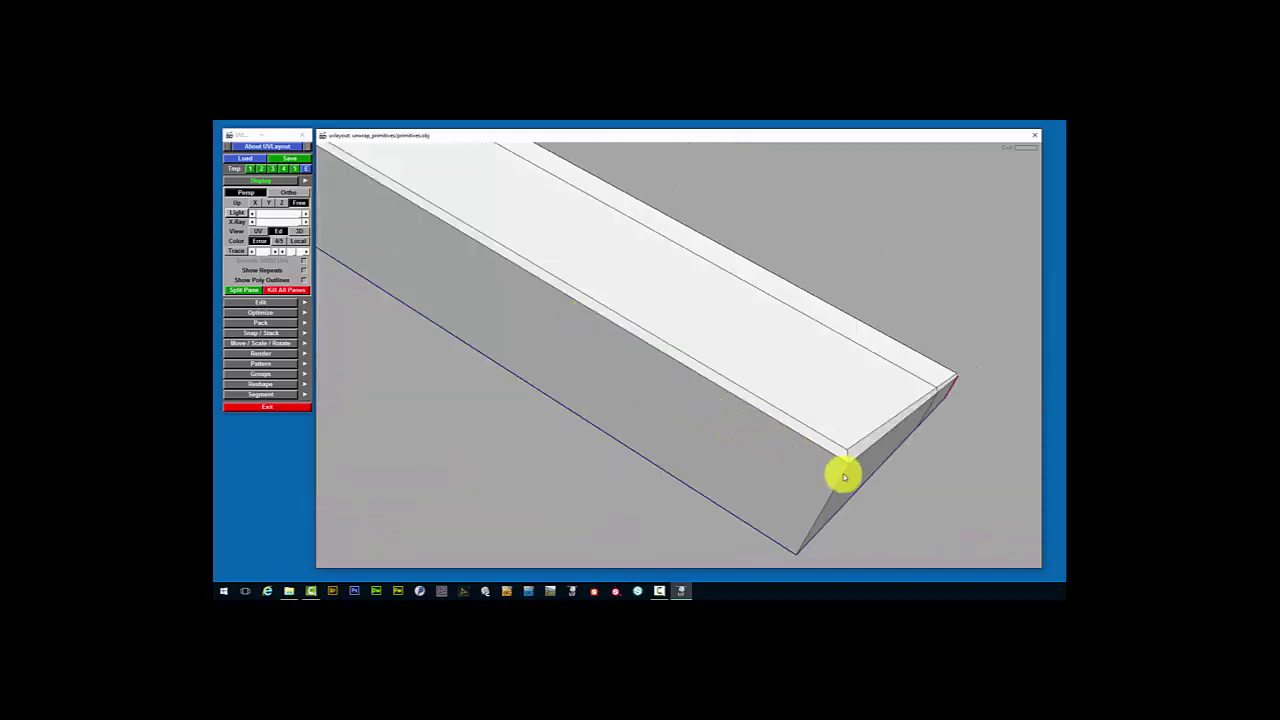
right_drag(557, 337, 454, 271)
drag(454, 271, 632, 340)
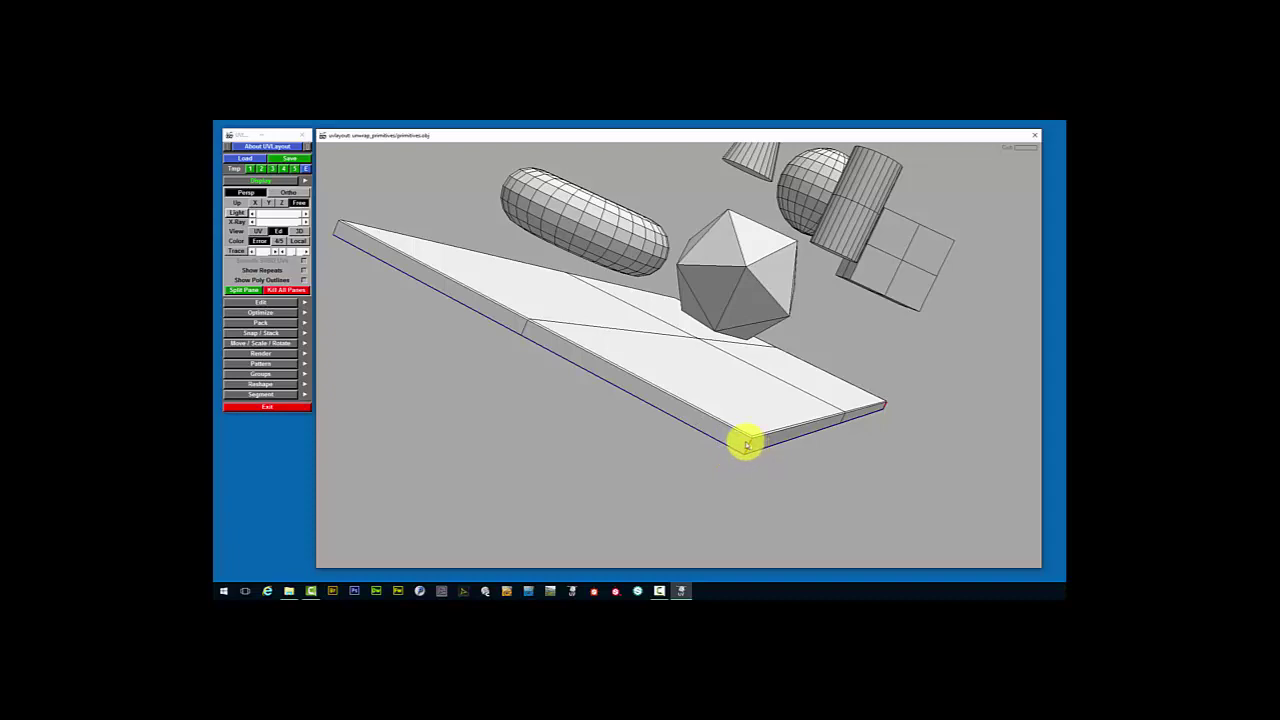
drag(626, 377, 657, 410)
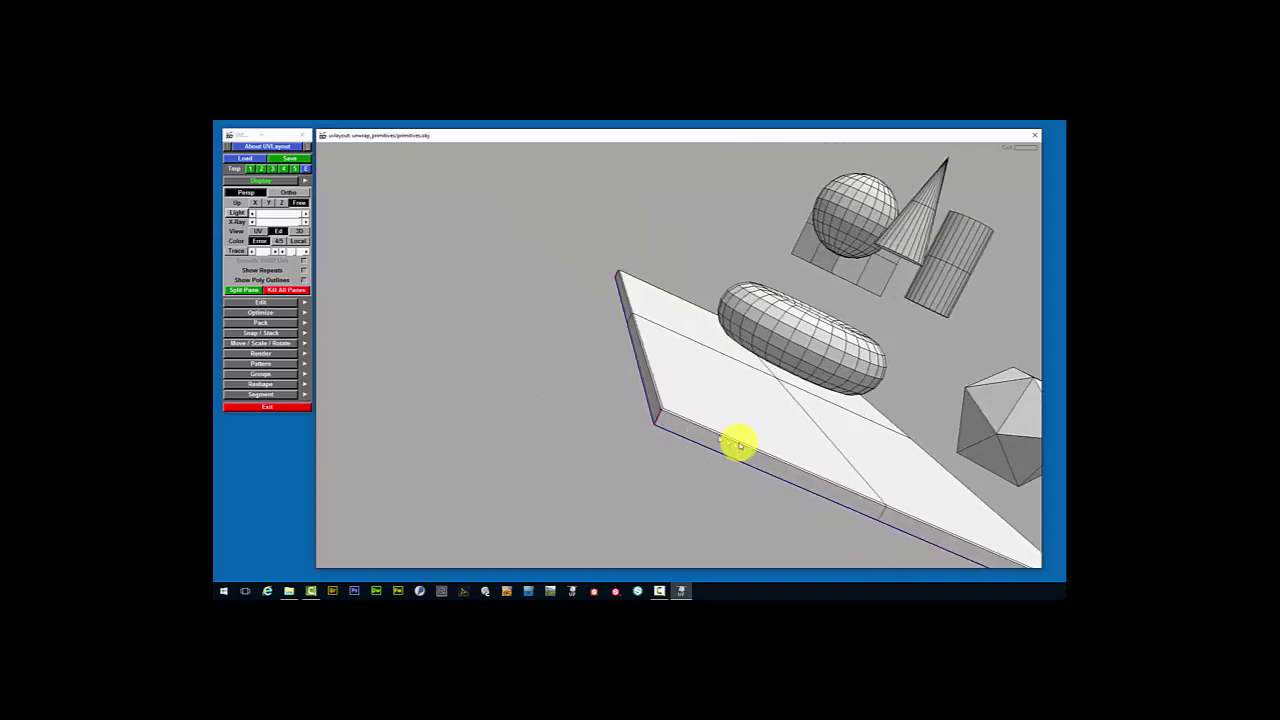
drag(737, 443, 680, 443)
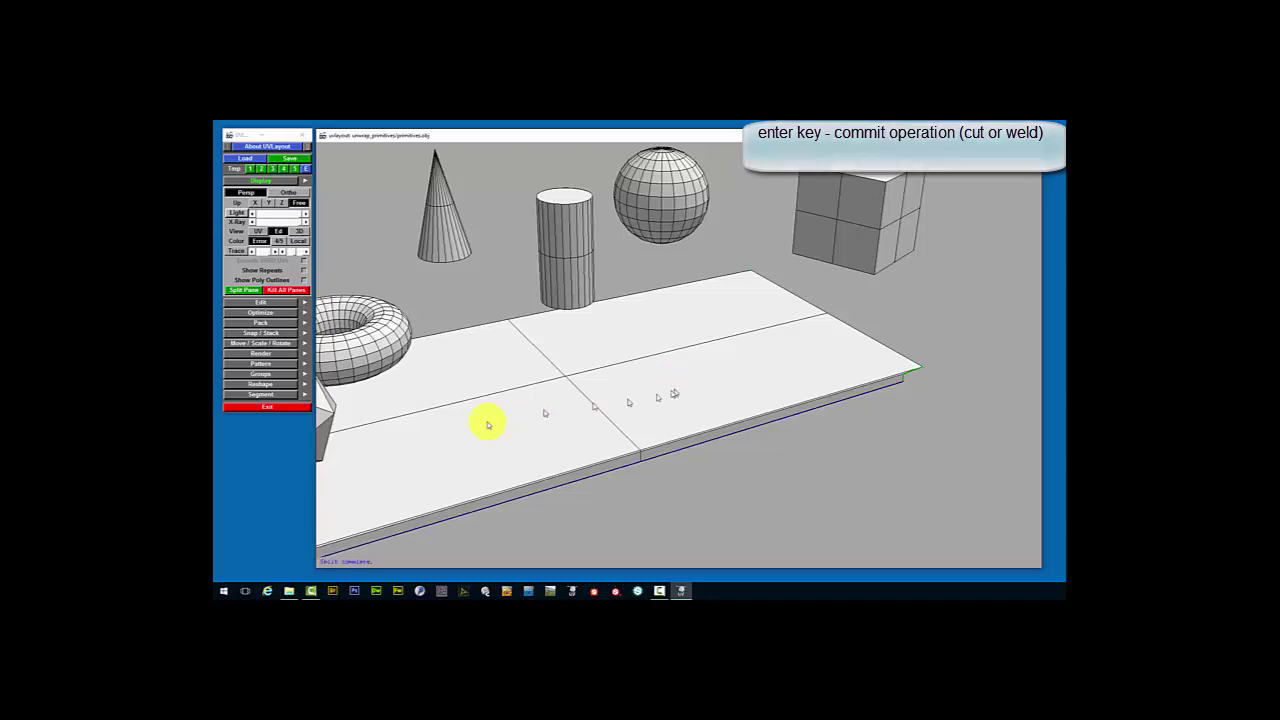
Drop the cut base plate into UV space and inspect it in the UV view, returning to the Ed view
drag(457, 443, 523, 463)
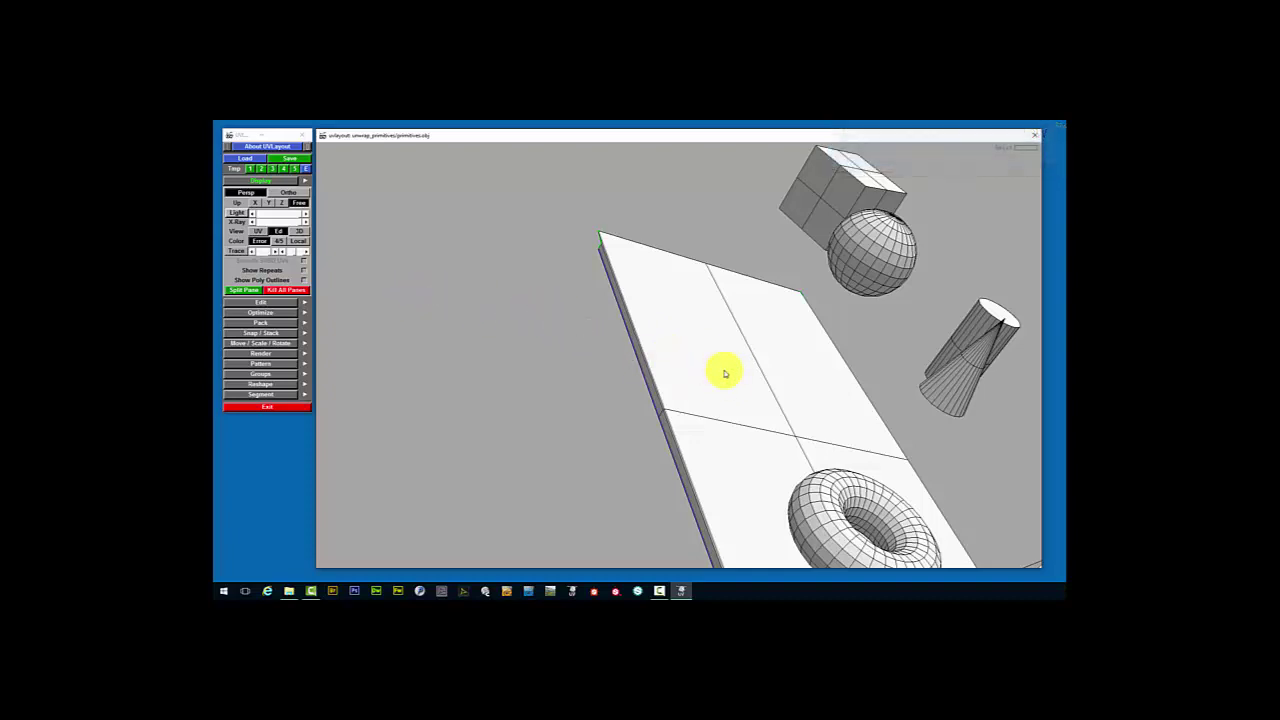
key(d)
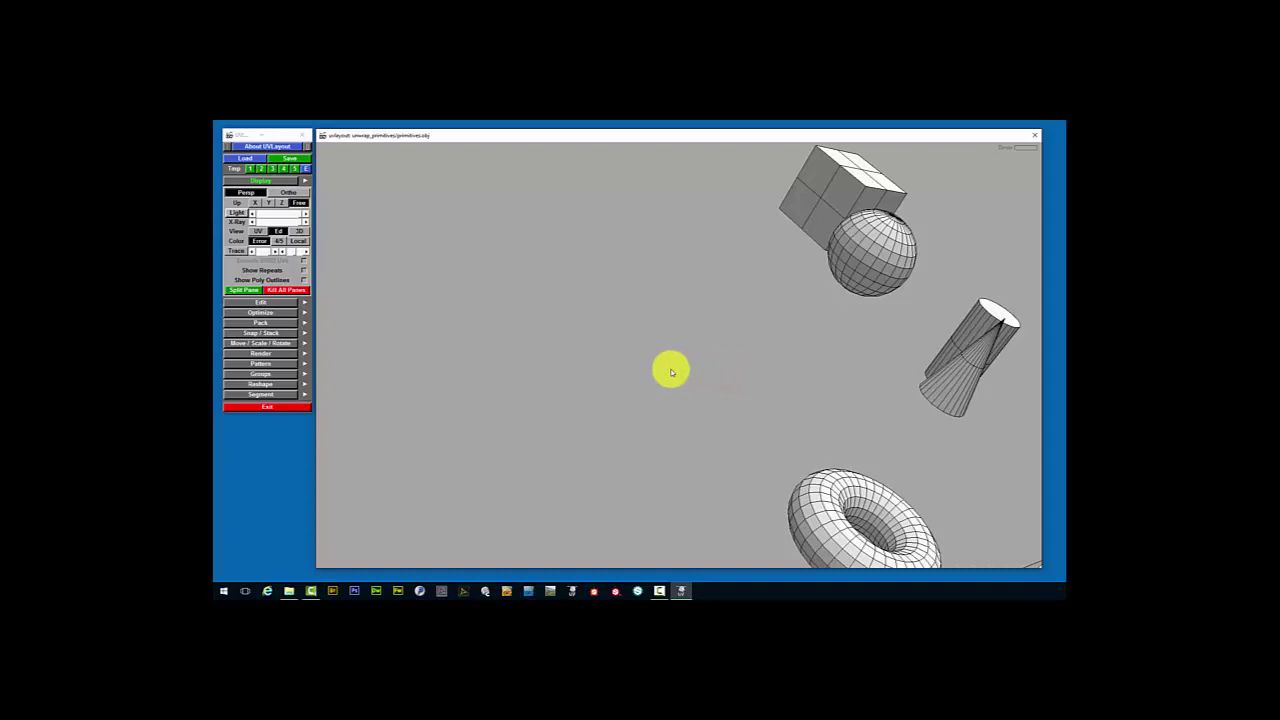
key(1)
scroll(671, 330, down, 5)
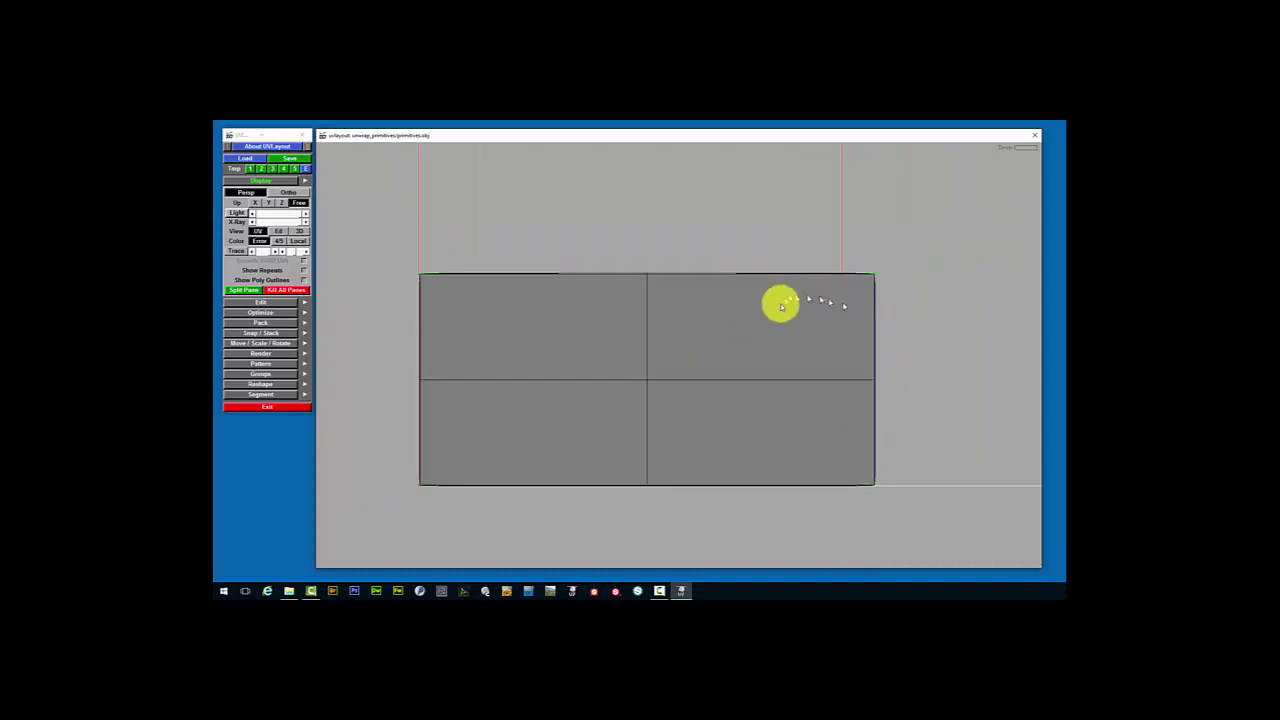
scroll(763, 329, down, 3)
scroll(637, 371, down, 1)
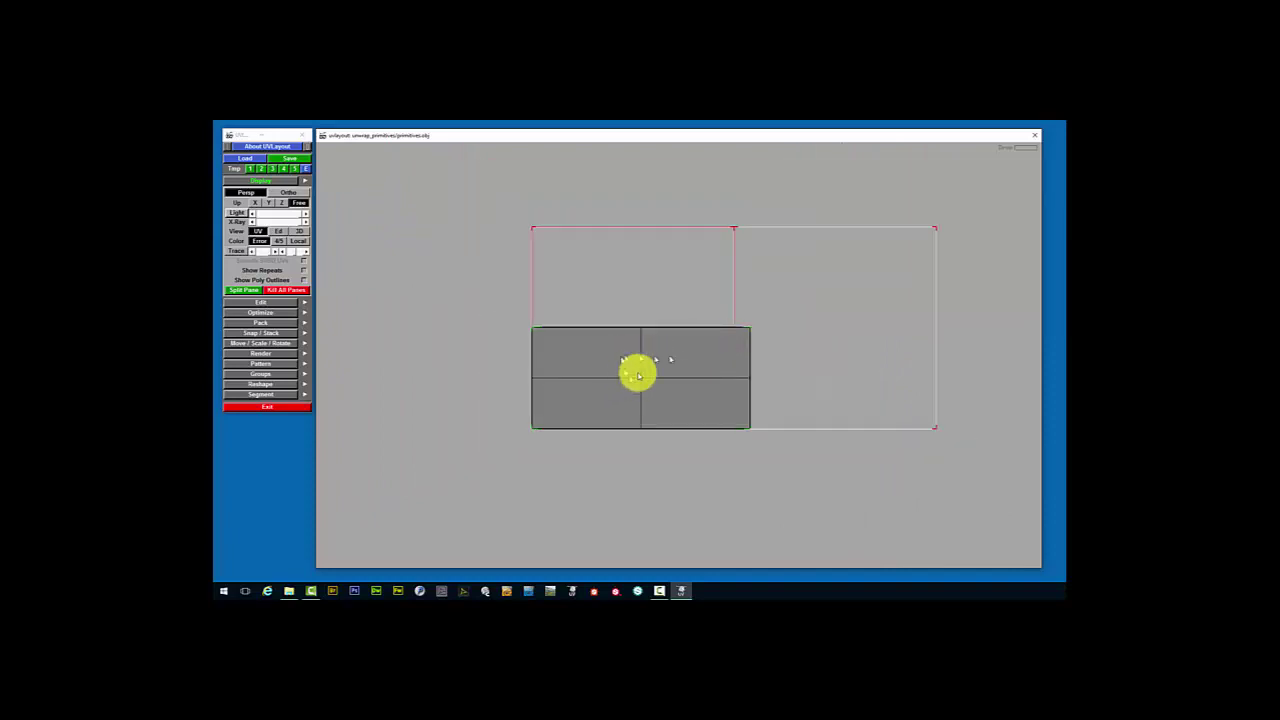
scroll(643, 363, up, 3)
scroll(662, 350, down, 2)
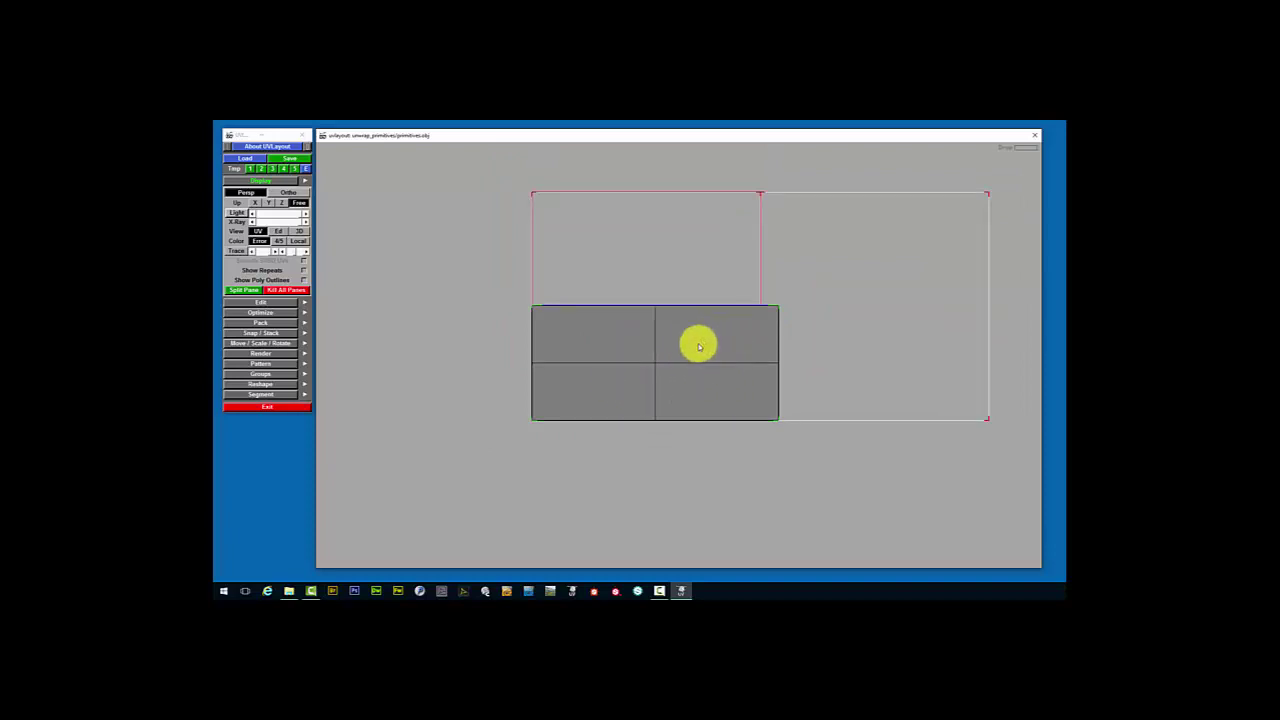
key(2)
scroll(717, 346, down, 1)
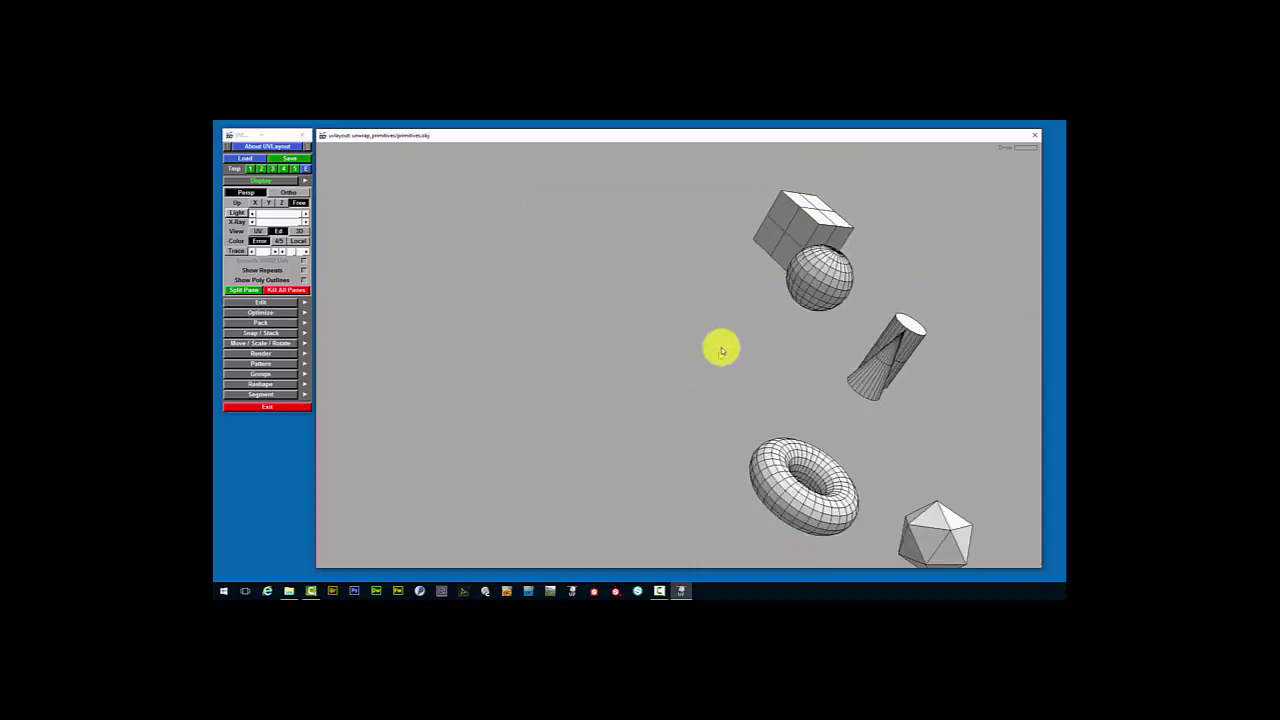
Mark seams along the cube's outer edges for cutting so that its faces can unfold
mouse_move(805, 242)
mouse_down()
mouse_move(748, 229)
mouse_move(763, 246)
mouse_move(720, 226)
mouse_move(691, 251)
mouse_move(694, 223)
mouse_move(820, 261)
mouse_up()
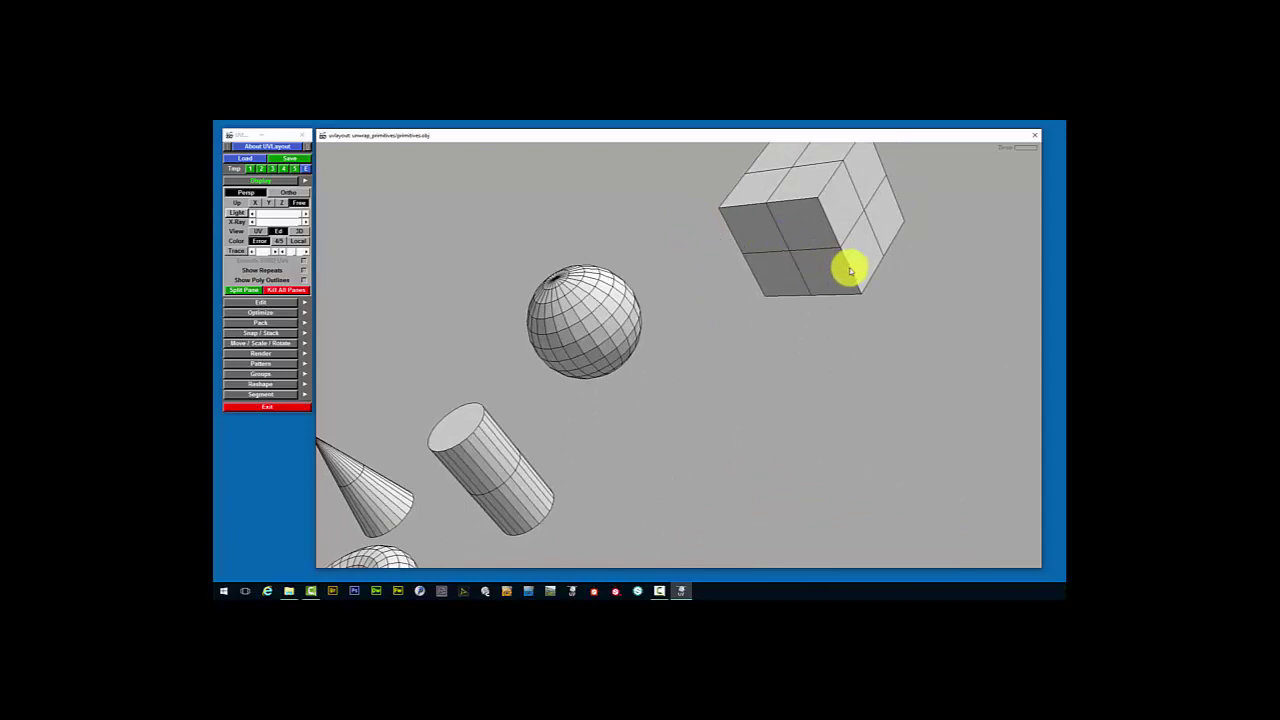
key(c)
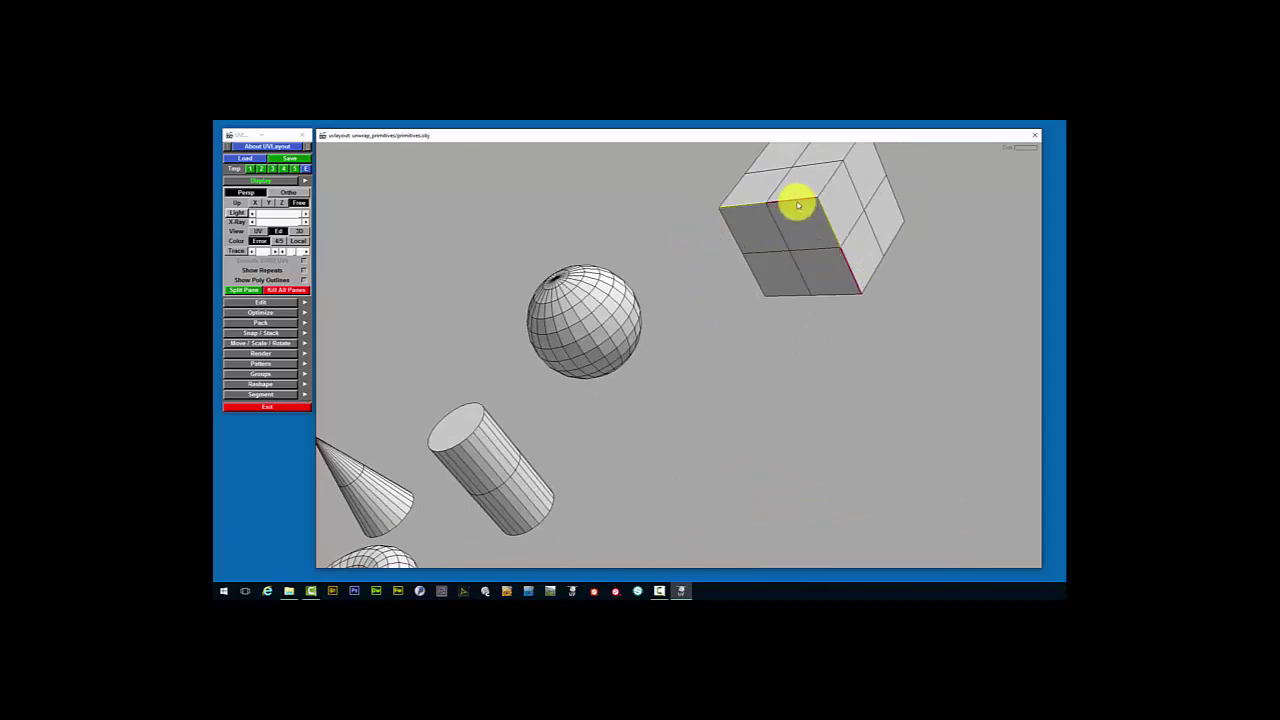
drag(798, 205, 832, 271)
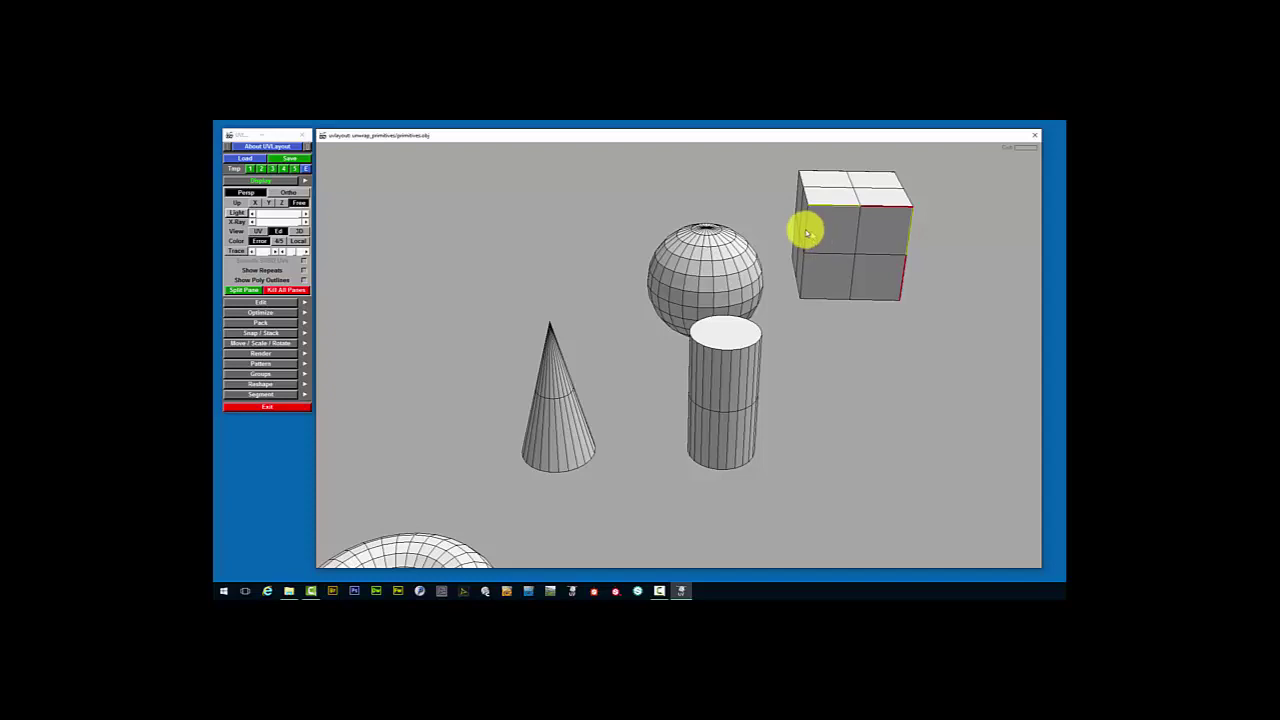
drag(894, 277, 799, 317)
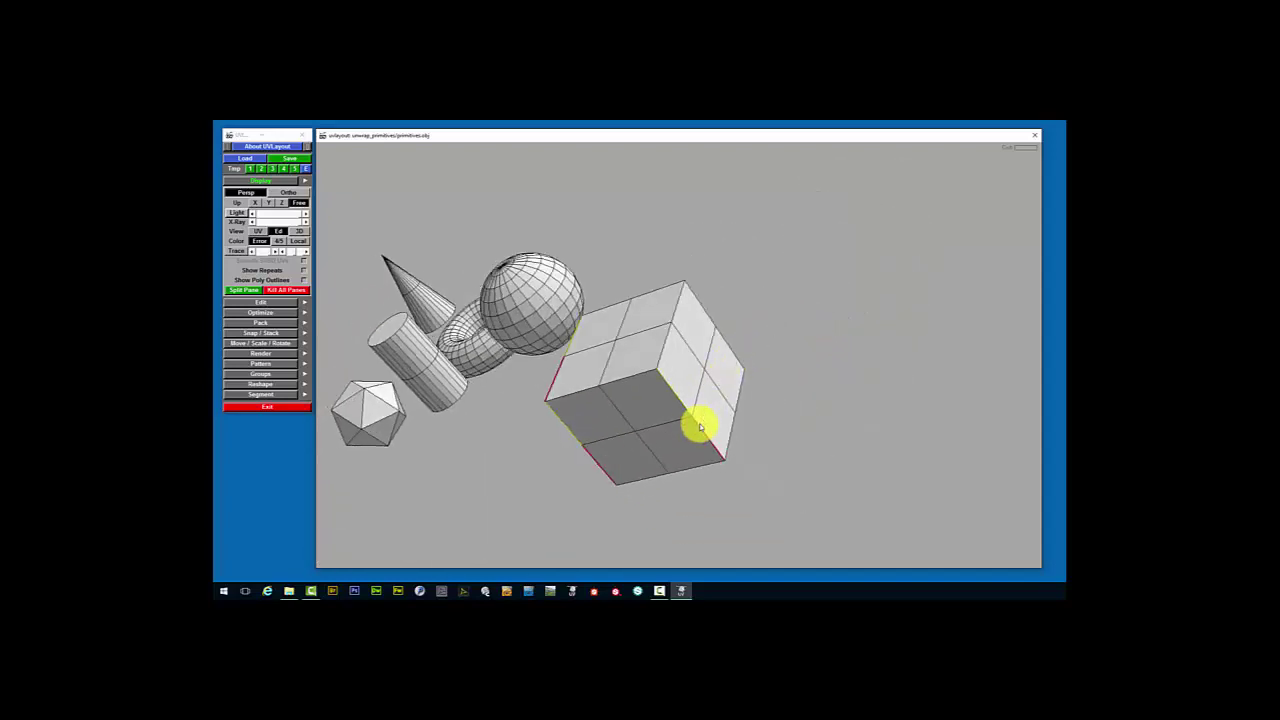
drag(674, 327, 614, 391)
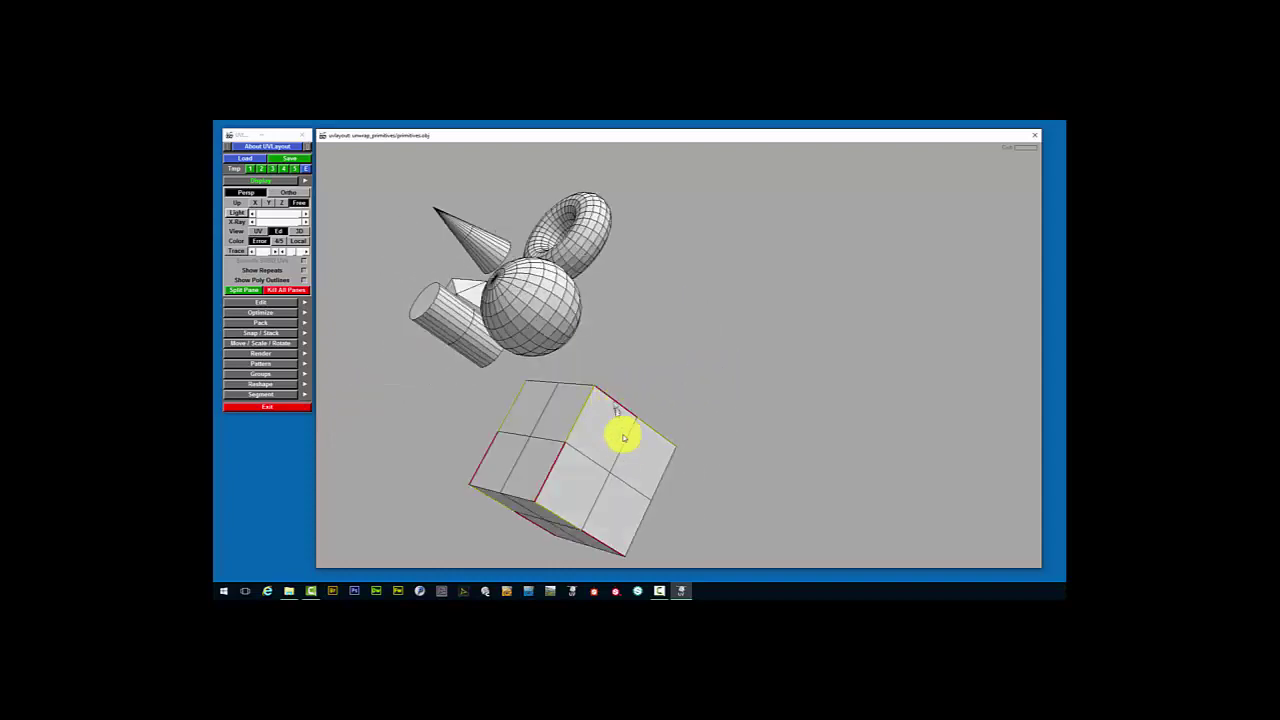
drag(622, 437, 540, 432)
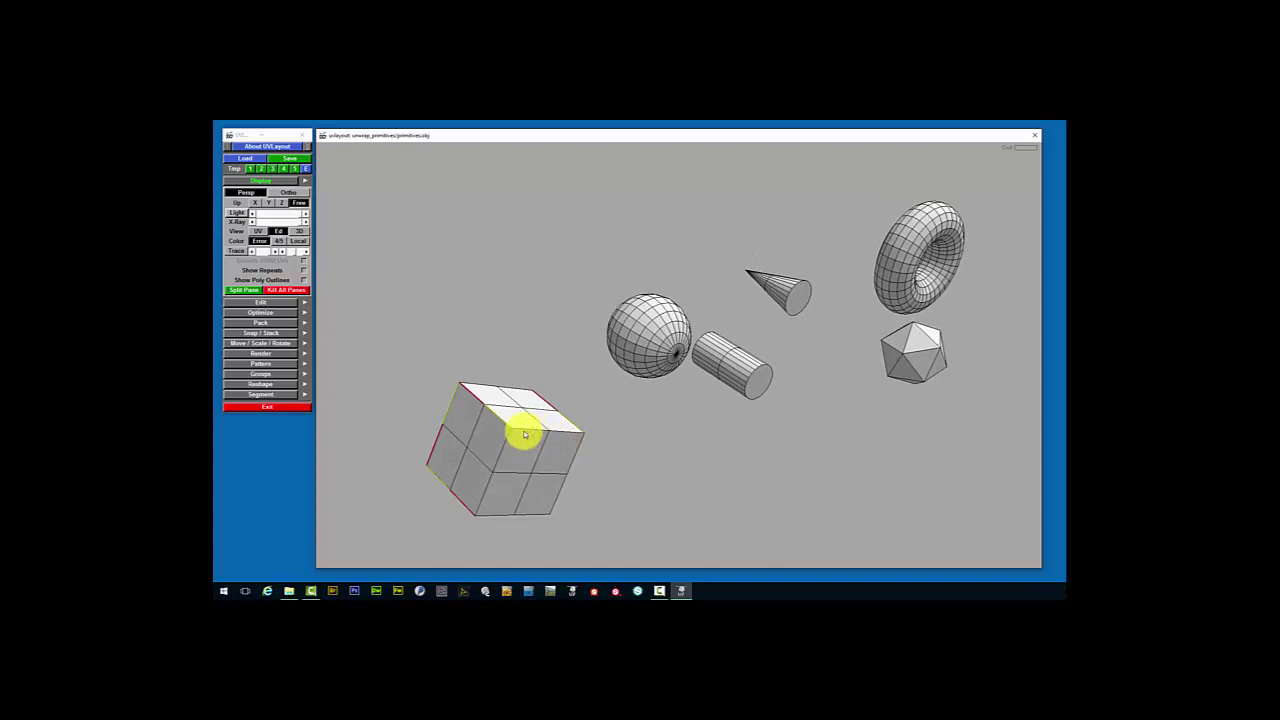
Cut the cube open along its marked seams and drop it into UV space
drag(524, 431, 531, 426)
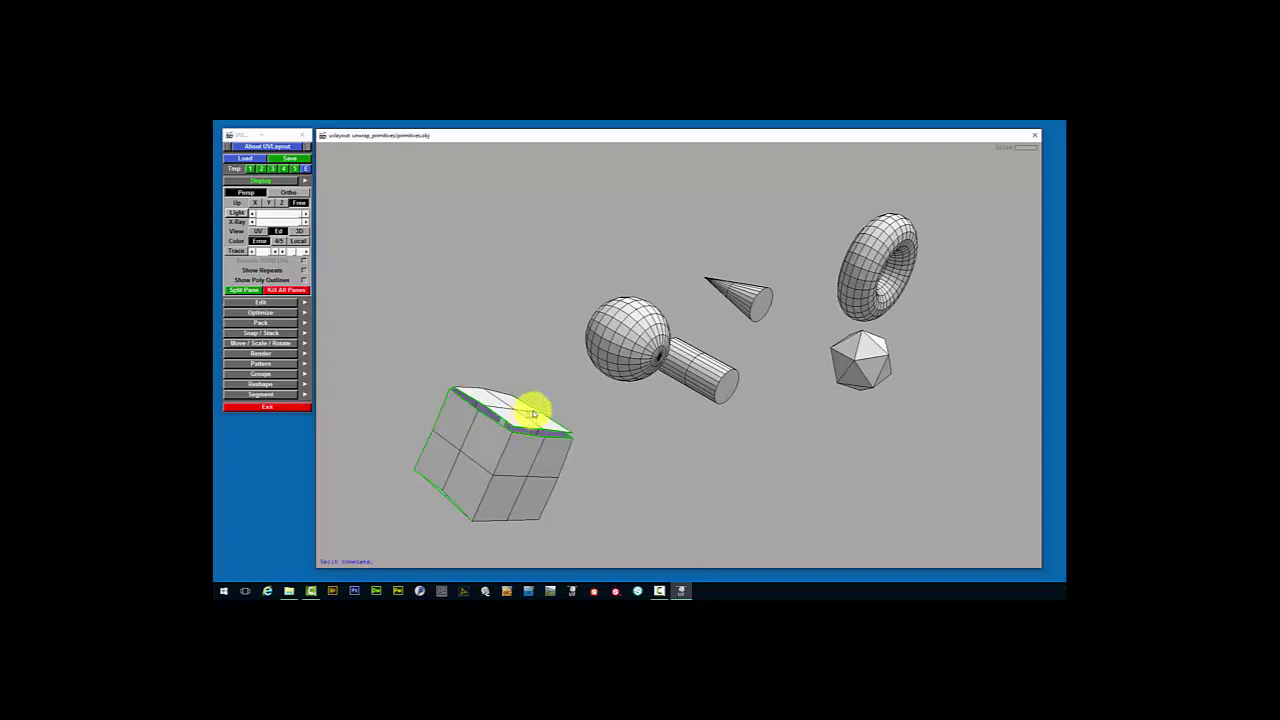
drag(528, 403, 720, 368)
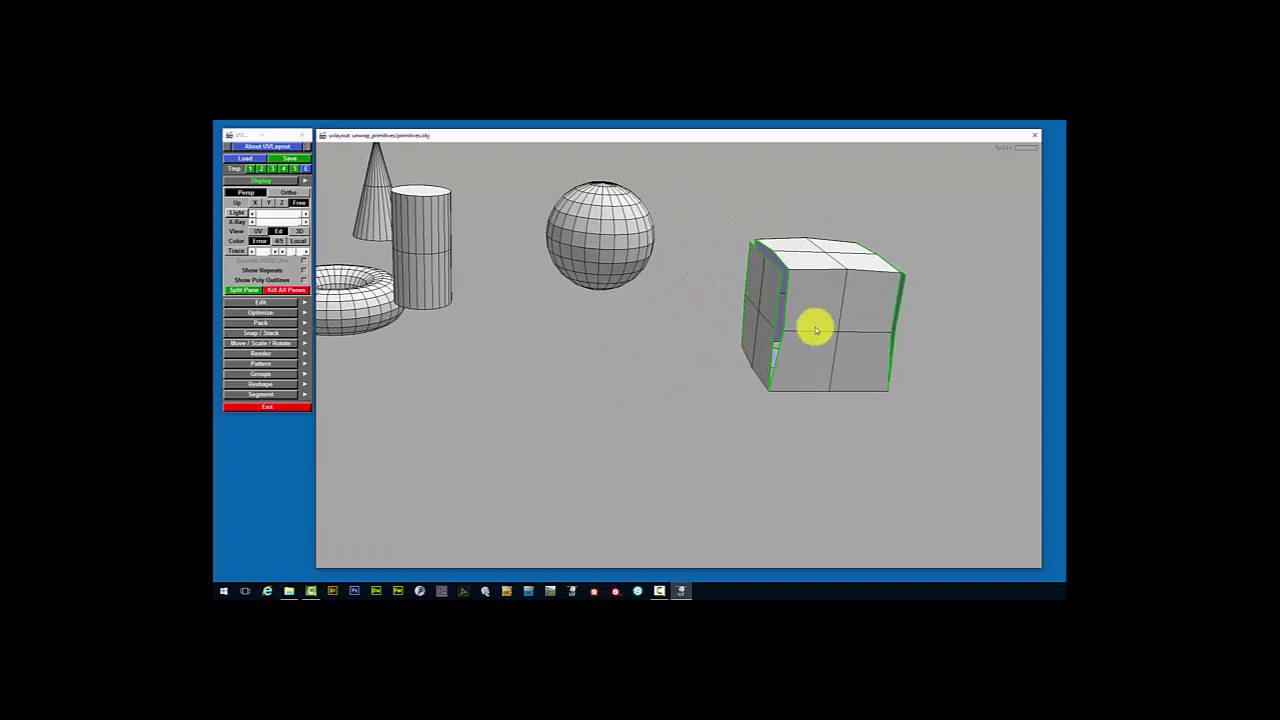
key(d)
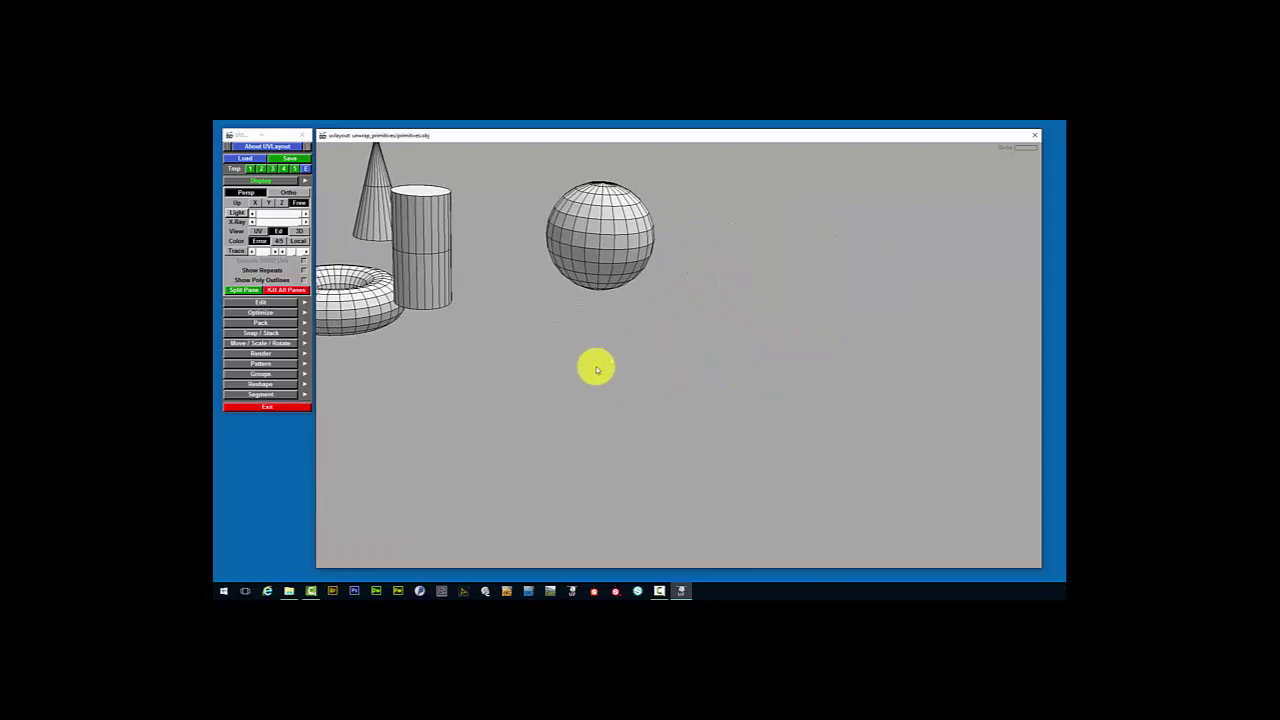
Mark one lengthwise seam on the cylinder and the full rims of both end caps for cutting
drag(551, 346, 560, 266)
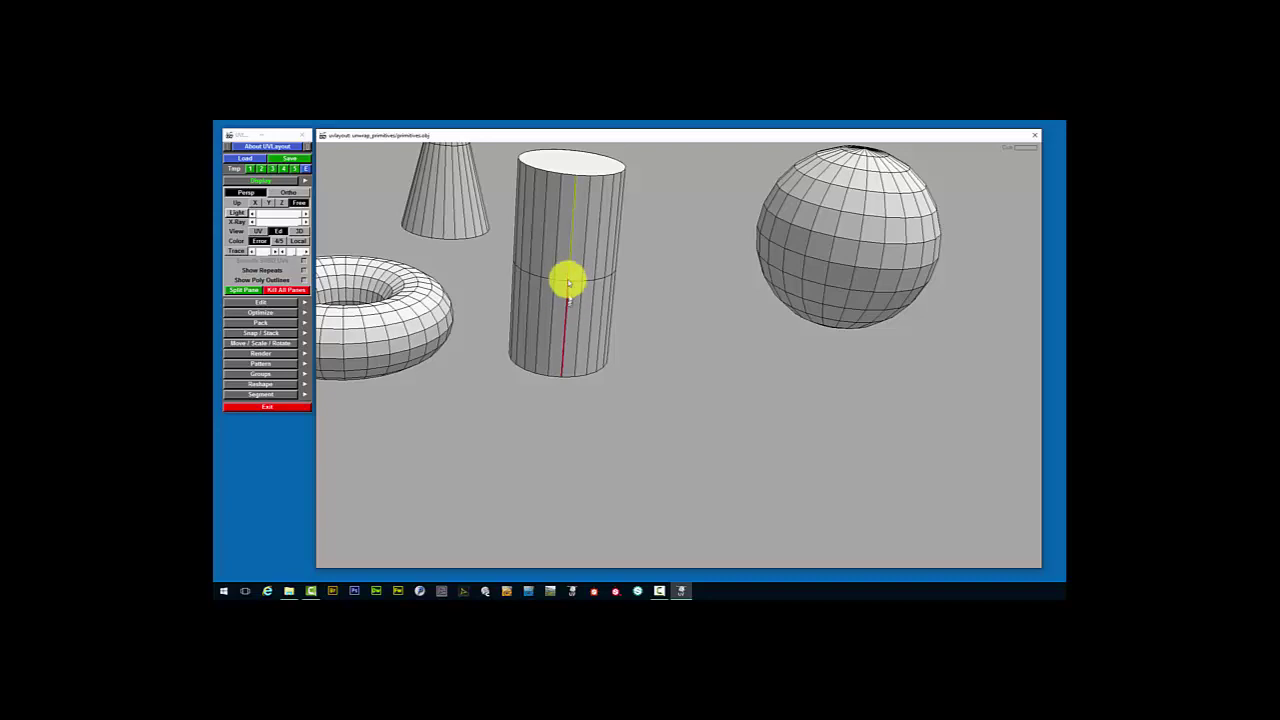
drag(571, 220, 571, 251)
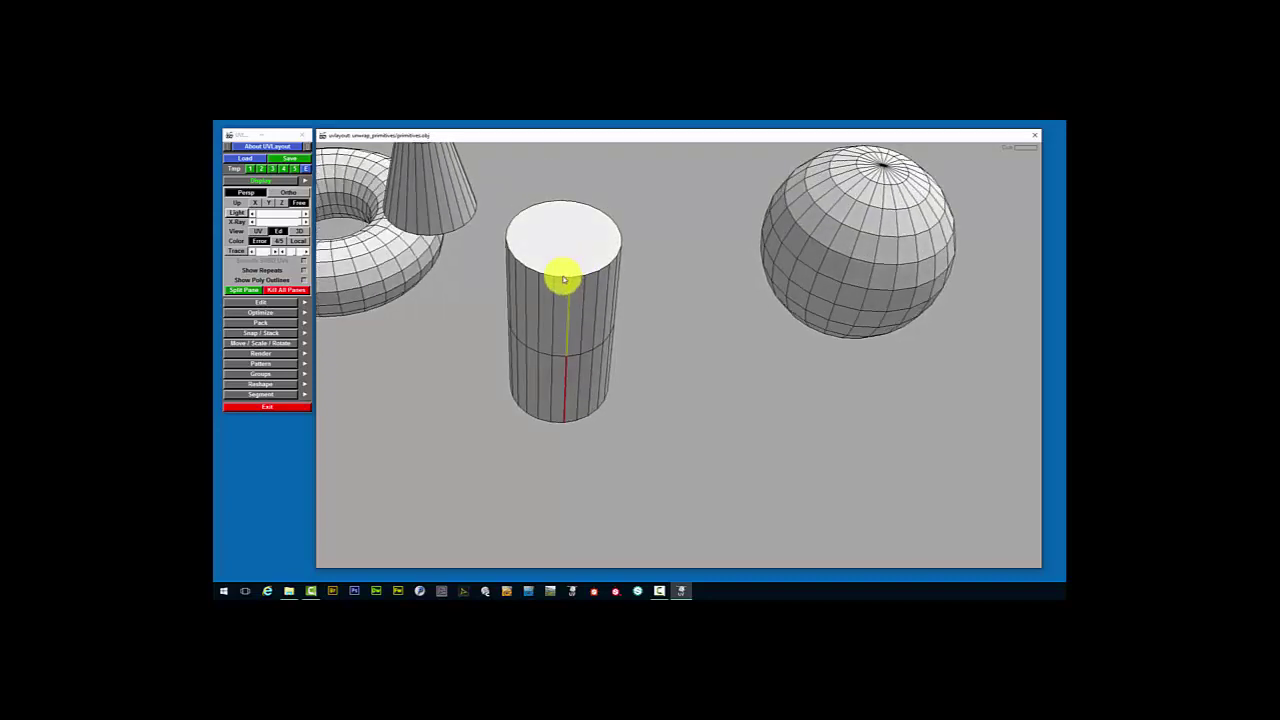
drag(565, 257, 564, 268)
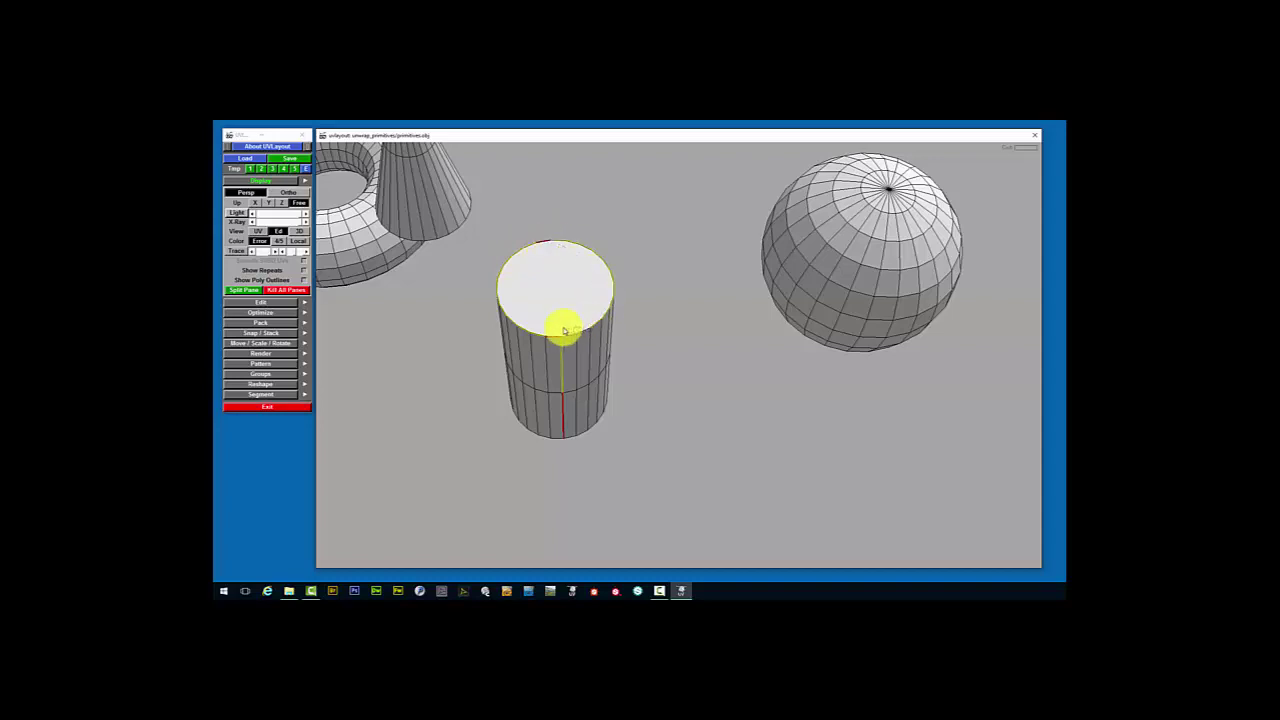
scroll(563, 330, up, 5)
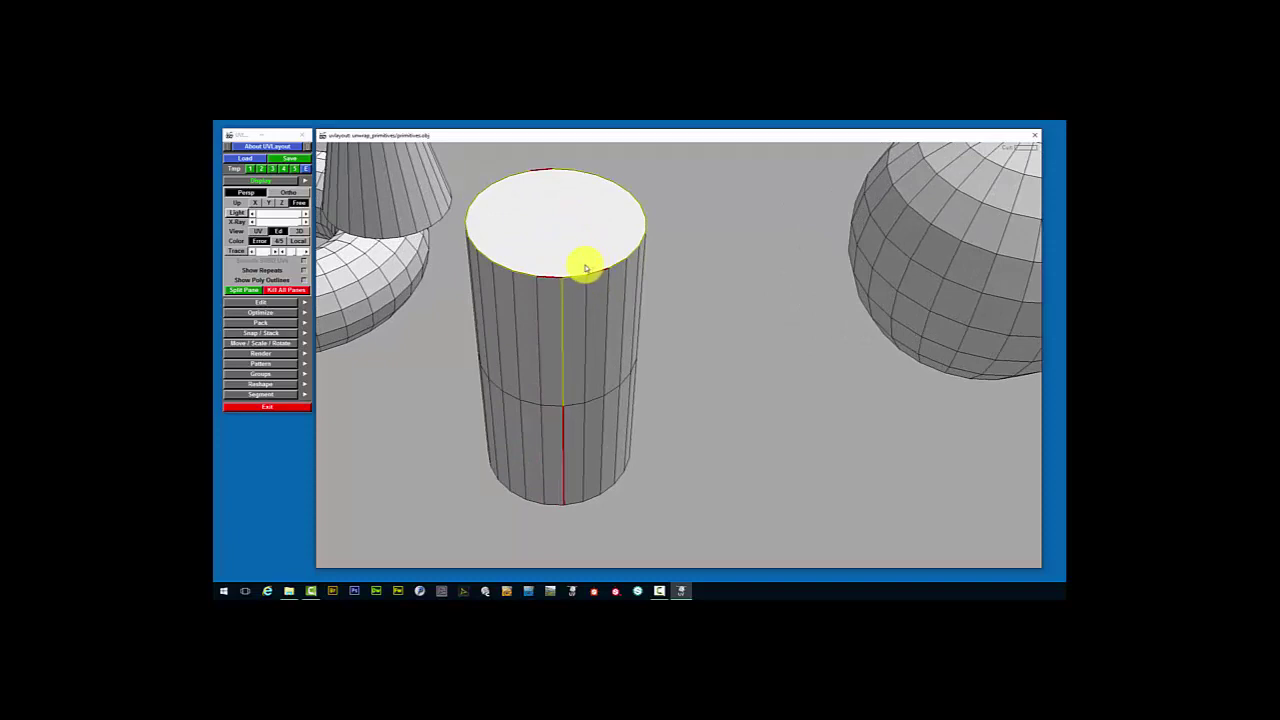
middle_drag(588, 258, 563, 286)
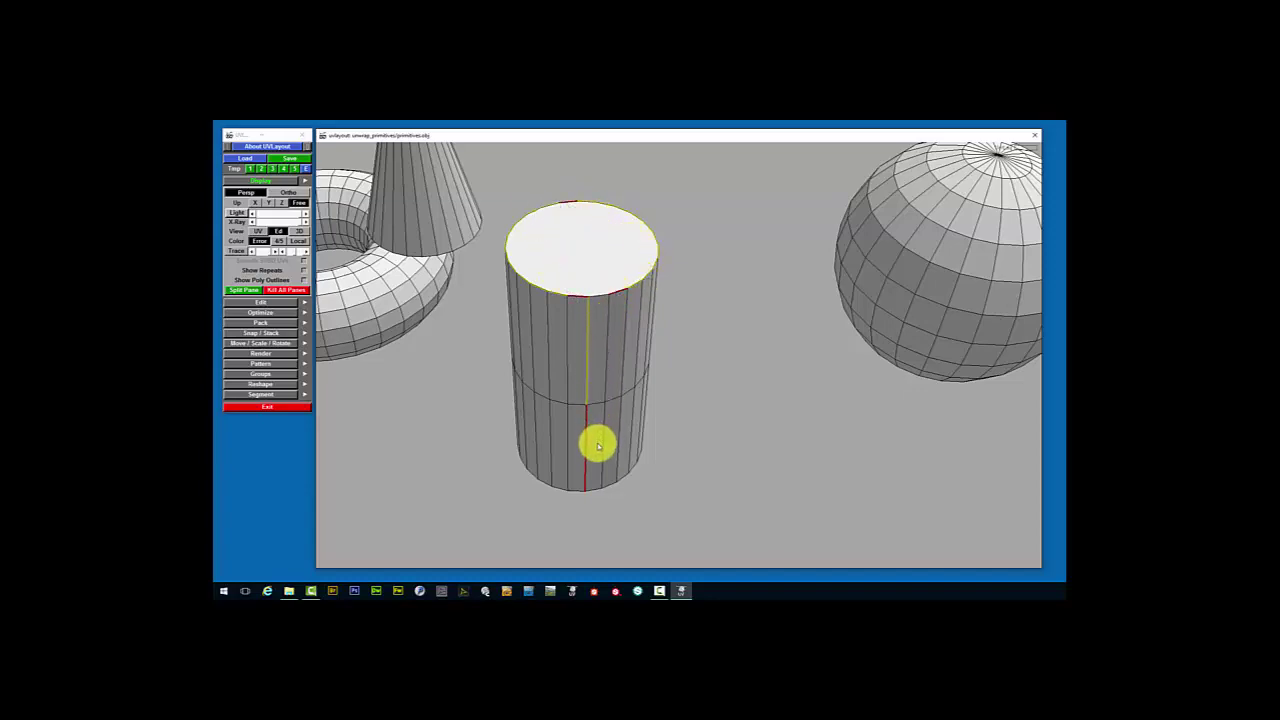
drag(597, 440, 597, 425)
middle_drag(597, 425, 594, 340)
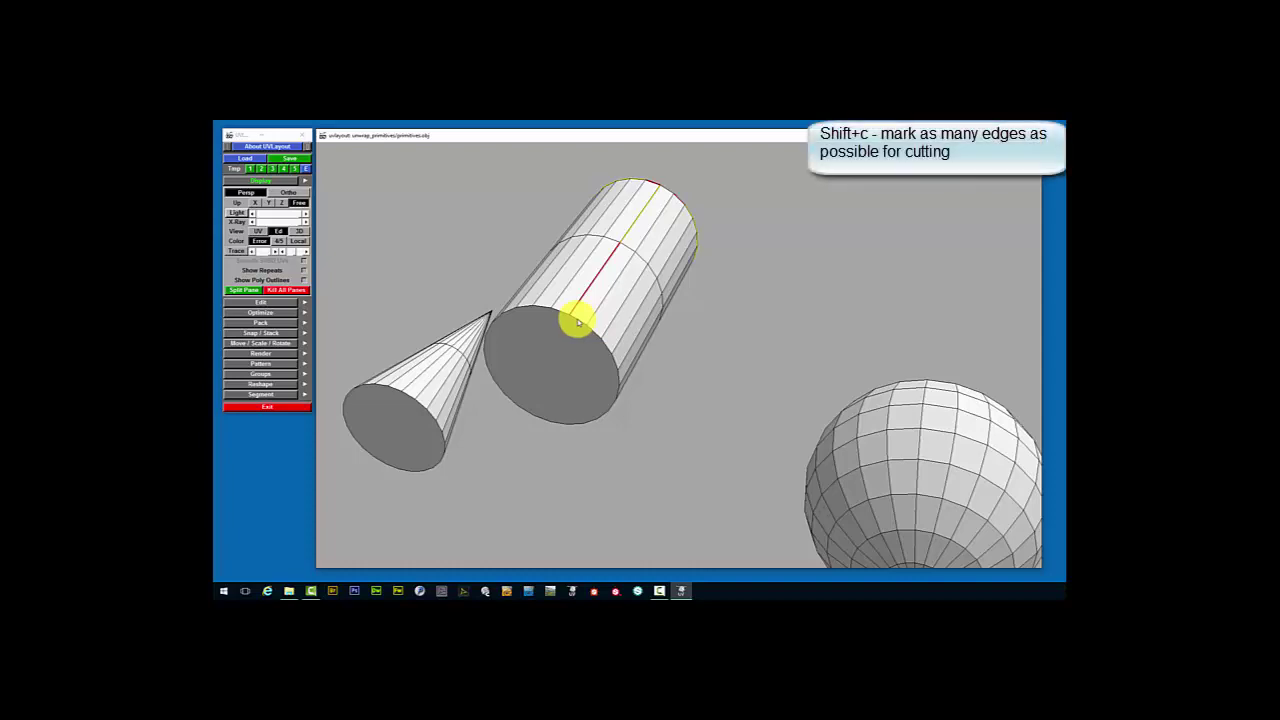
key(shift+c)
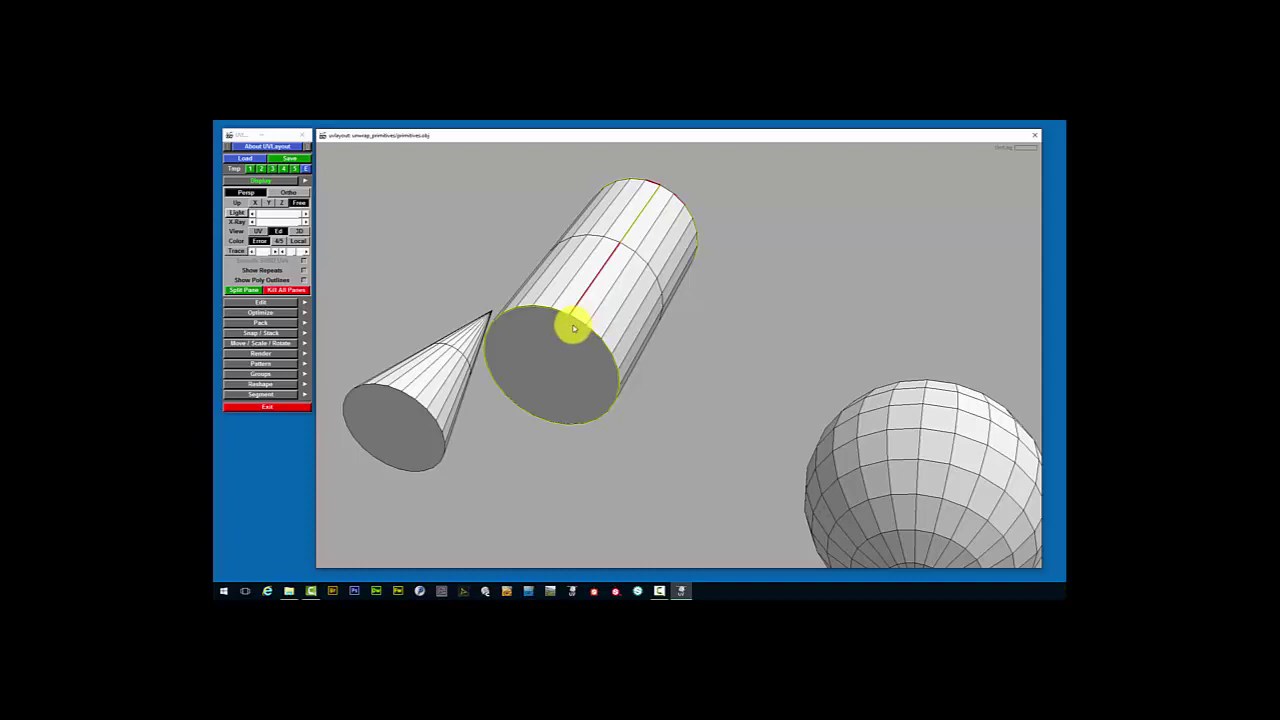
Cut the cylinder along its marked seams and drop its shell into UV space
key(Return)
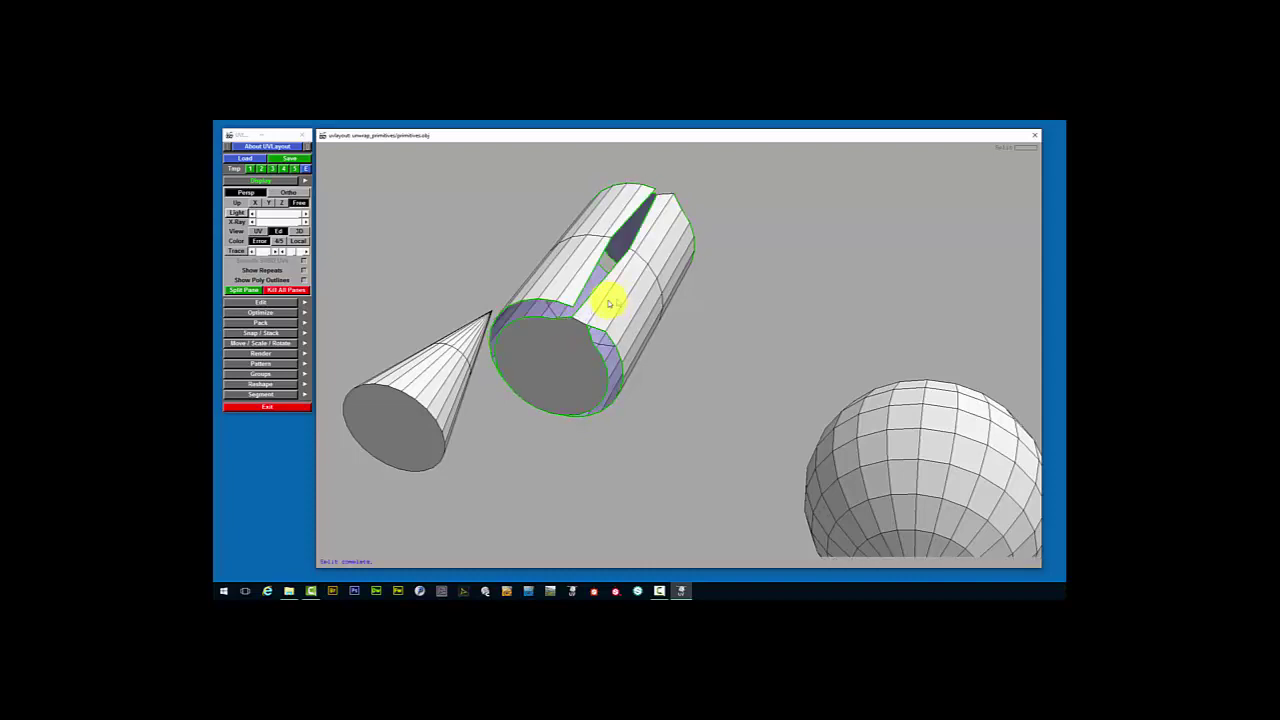
drag(608, 297, 543, 300)
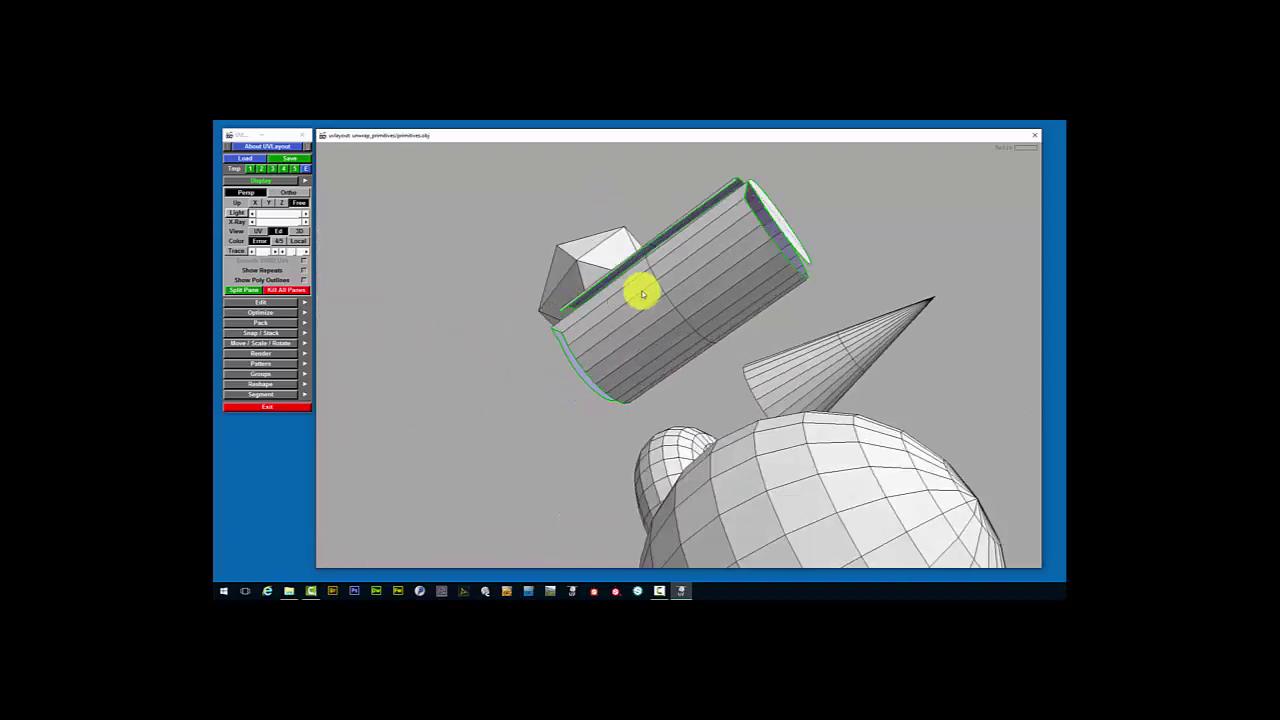
key(d)
Cut the cone open along one lengthwise seam and its full base rim, and drop it into UV space
drag(646, 291, 734, 434)
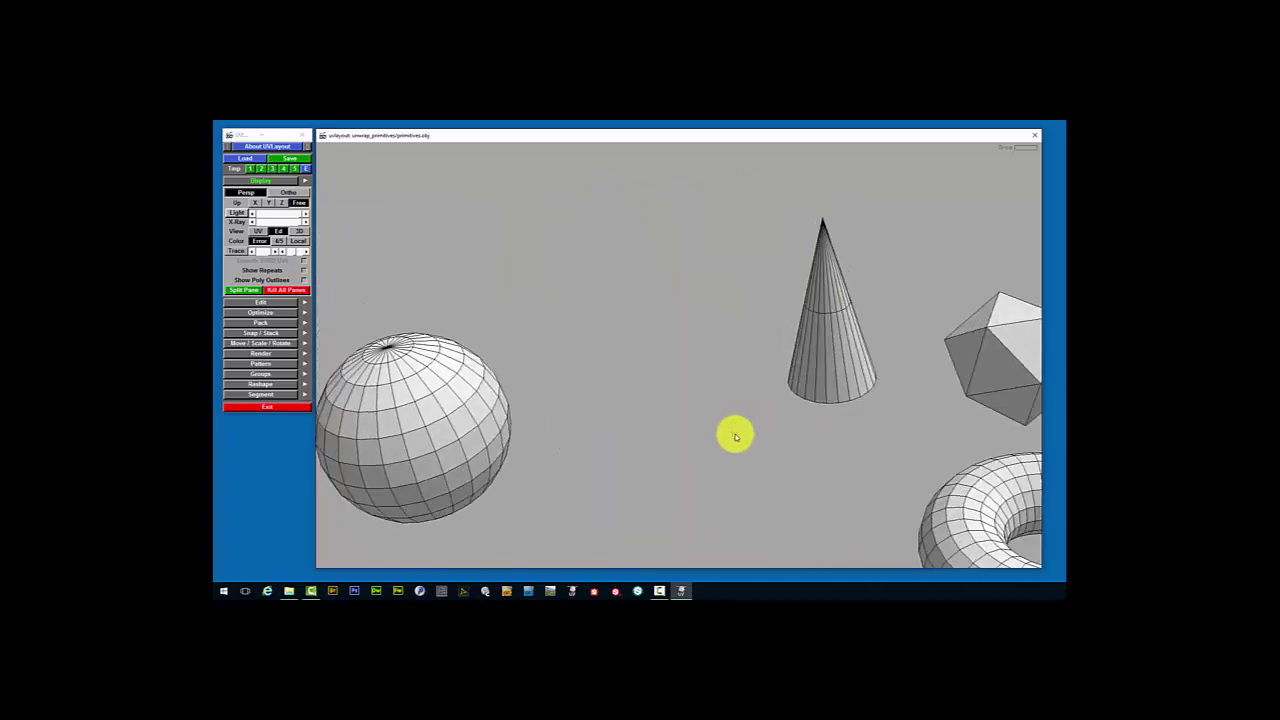
drag(829, 351, 614, 401)
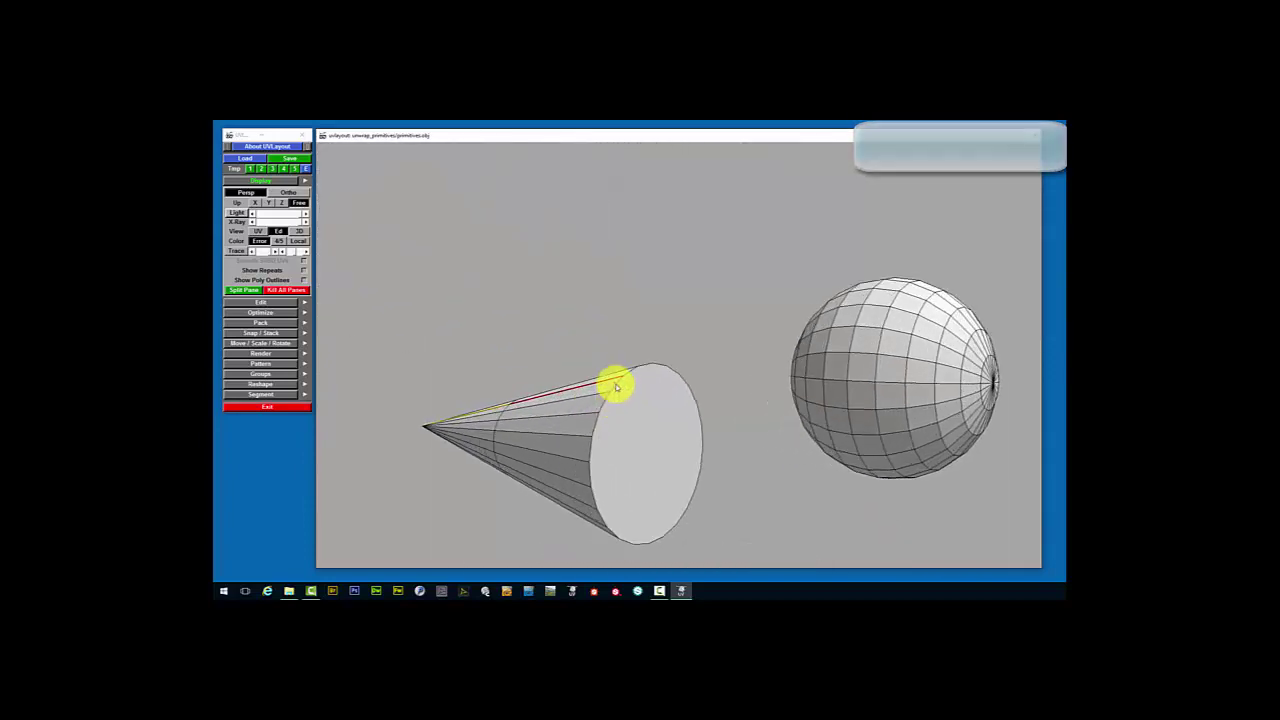
key(c)
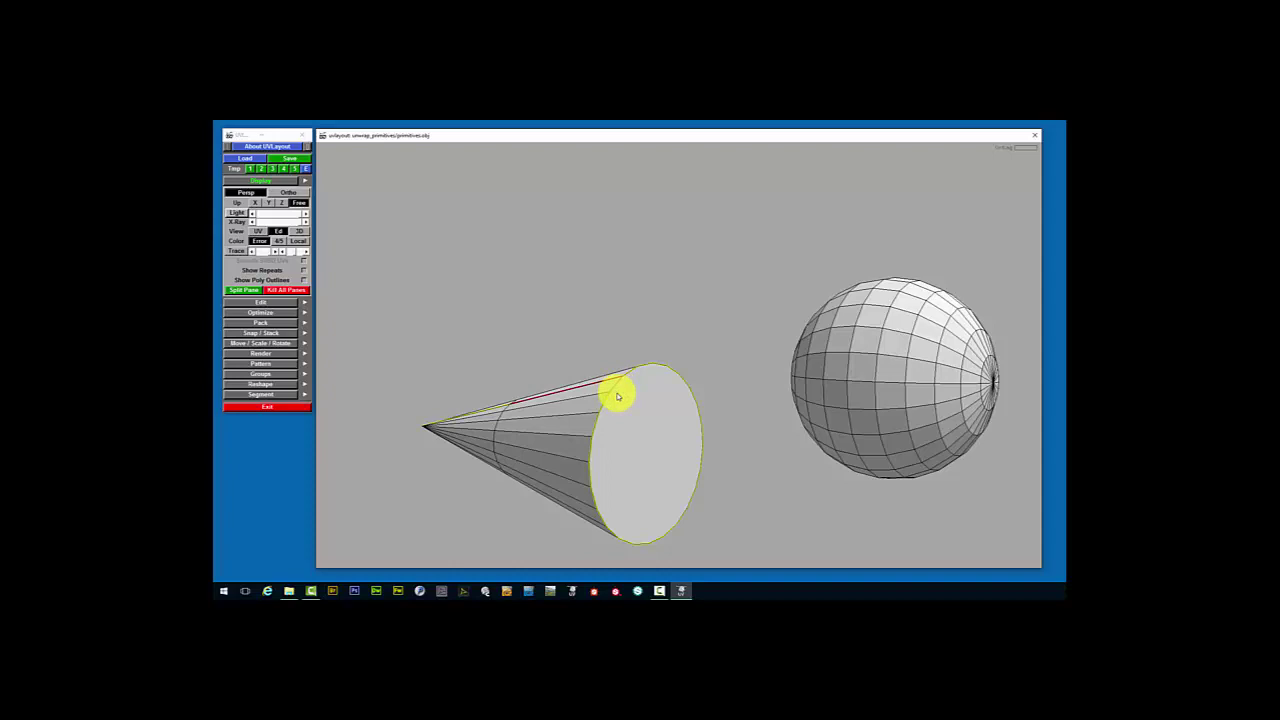
key(Return)
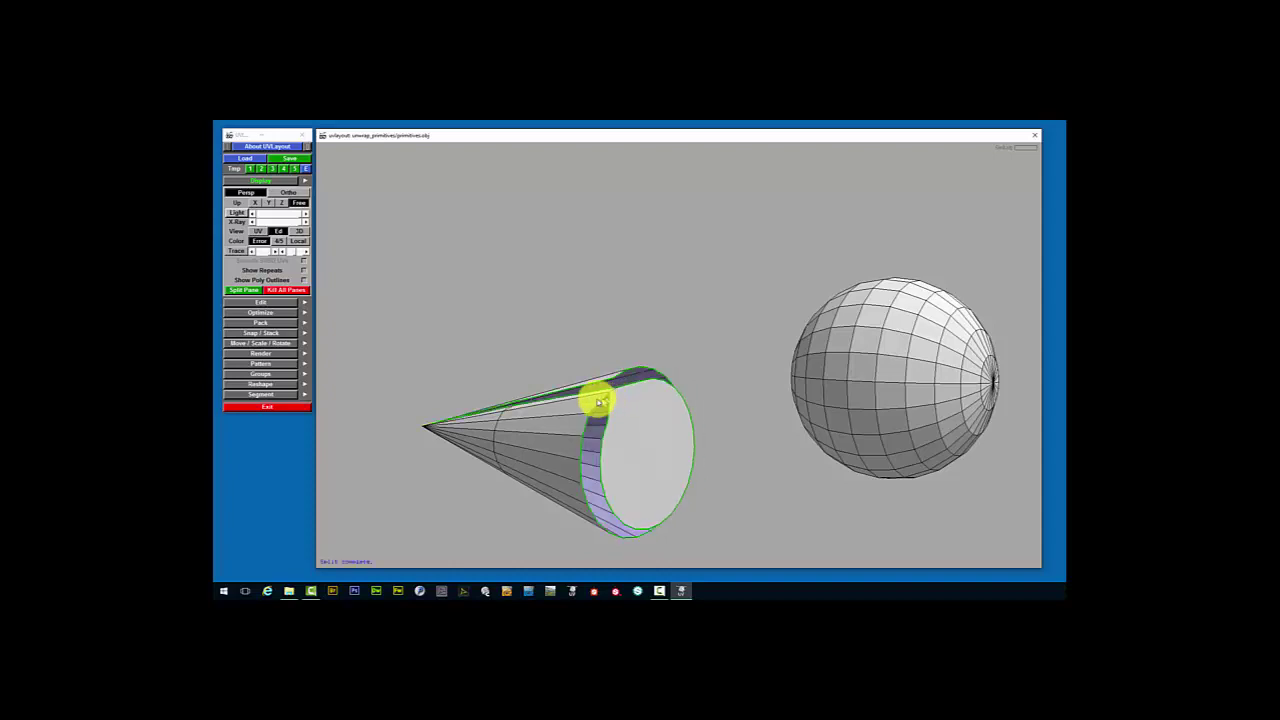
key(d)
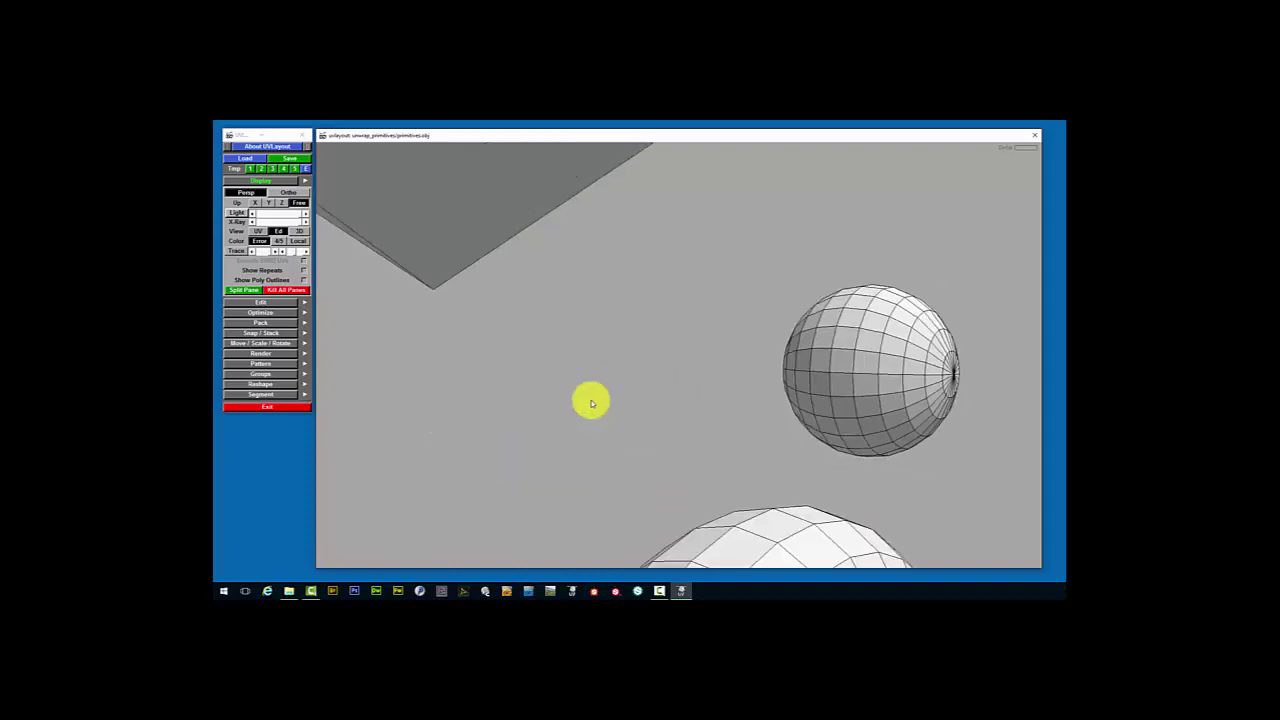
Mark one seam running from pole to pole on the sphere for cutting
middle_drag(594, 396, 566, 360)
scroll(558, 368, up, 3)
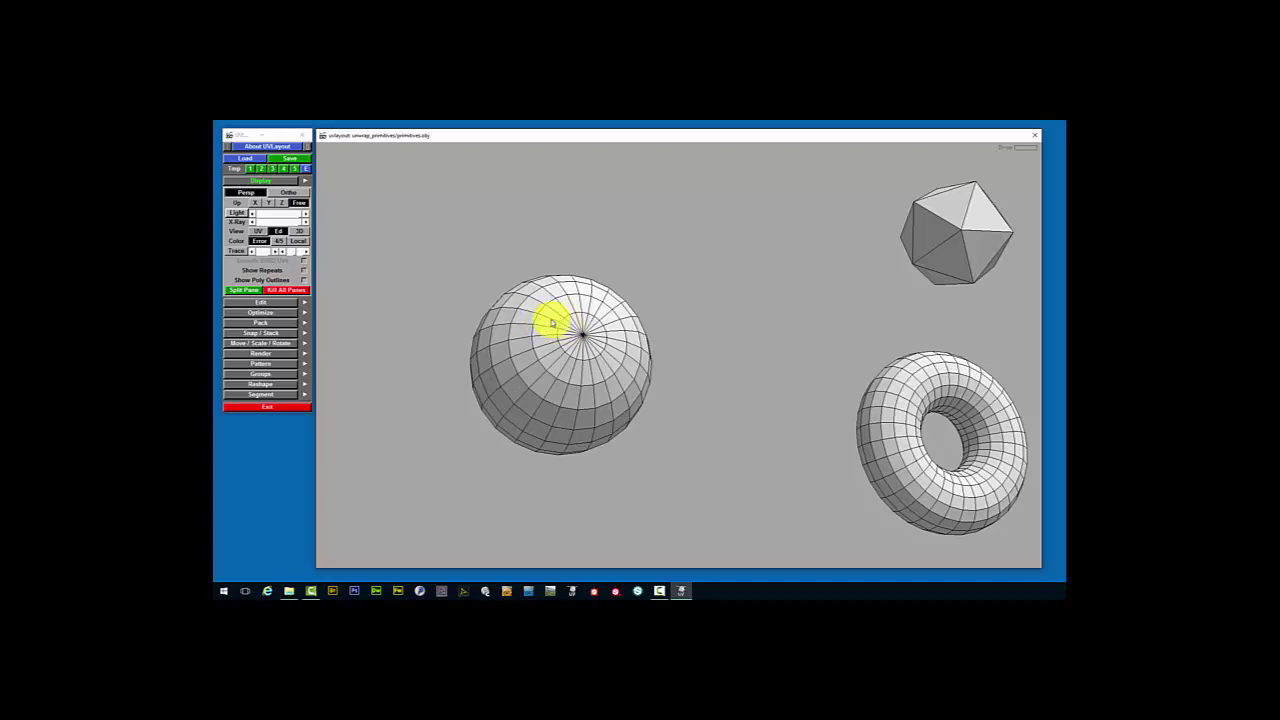
middle_drag(580, 385, 673, 377)
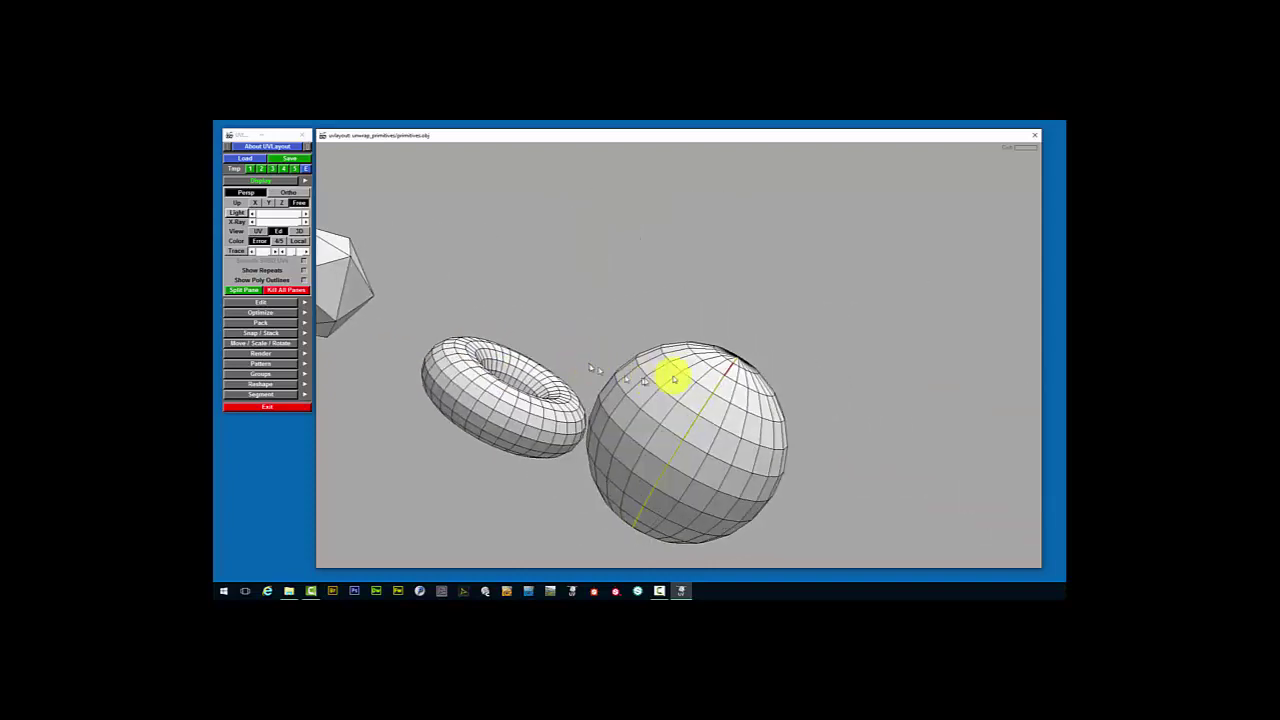
middle_drag(709, 431, 583, 420)
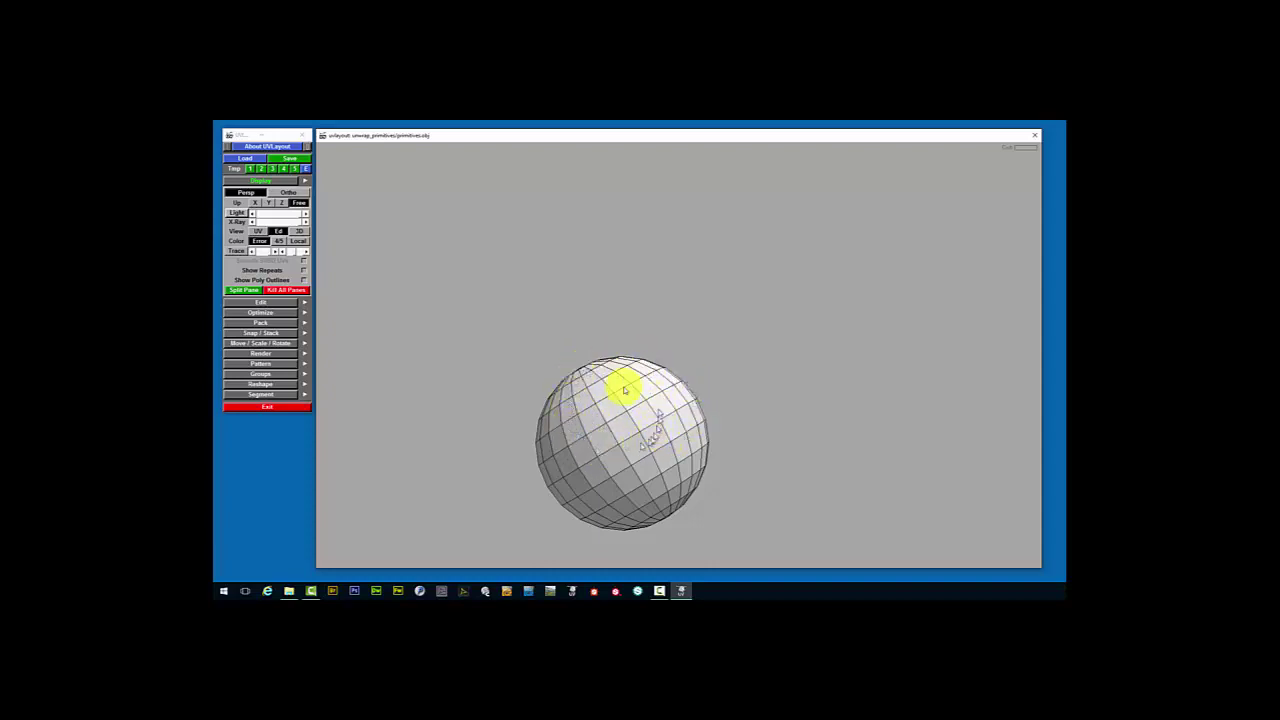
scroll(600, 433, down, 1)
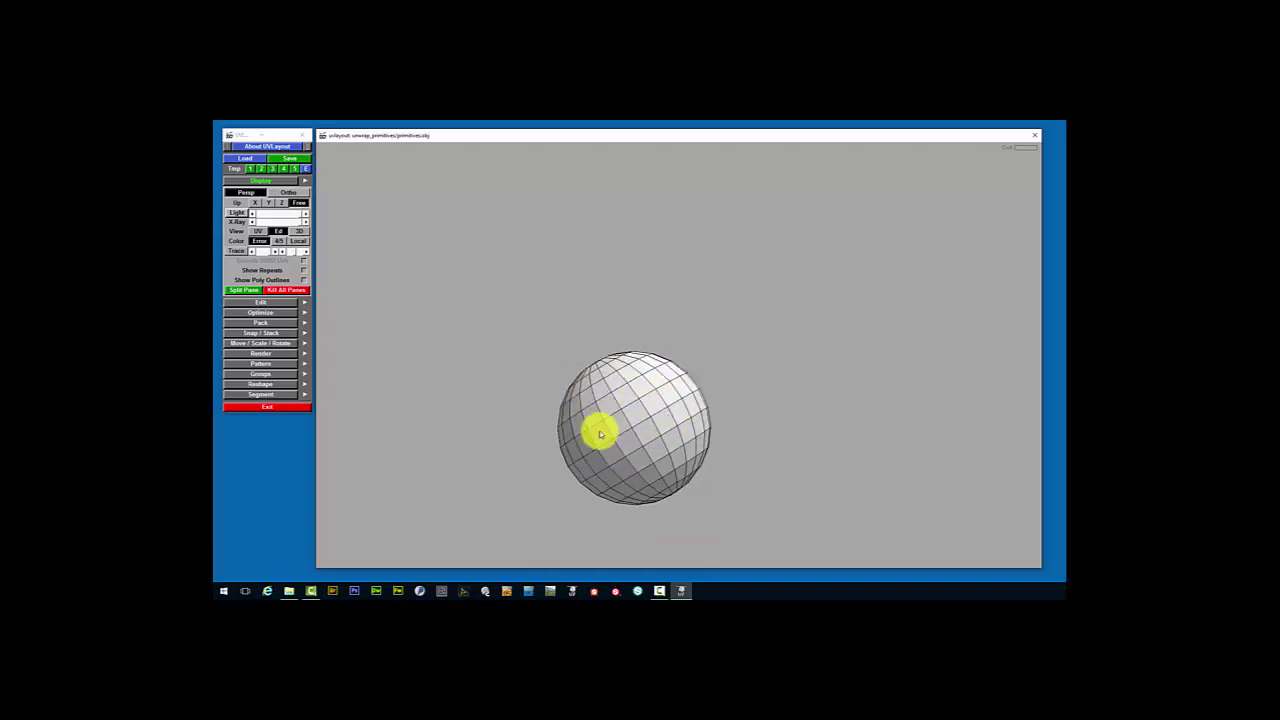
middle_drag(600, 433, 734, 426)
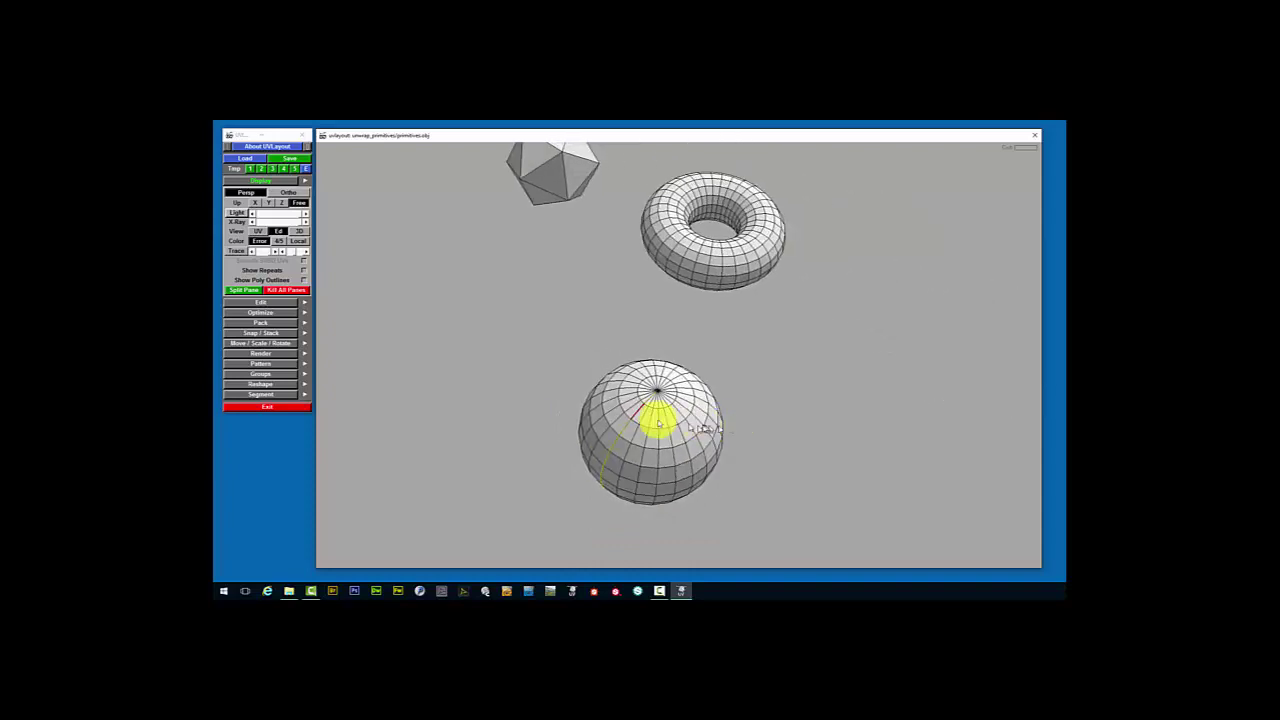
Mark the short edges radiating from both poles of the sphere so the pole triangles can unfold
scroll(664, 399, up, 2)
scroll(661, 398, up, 3)
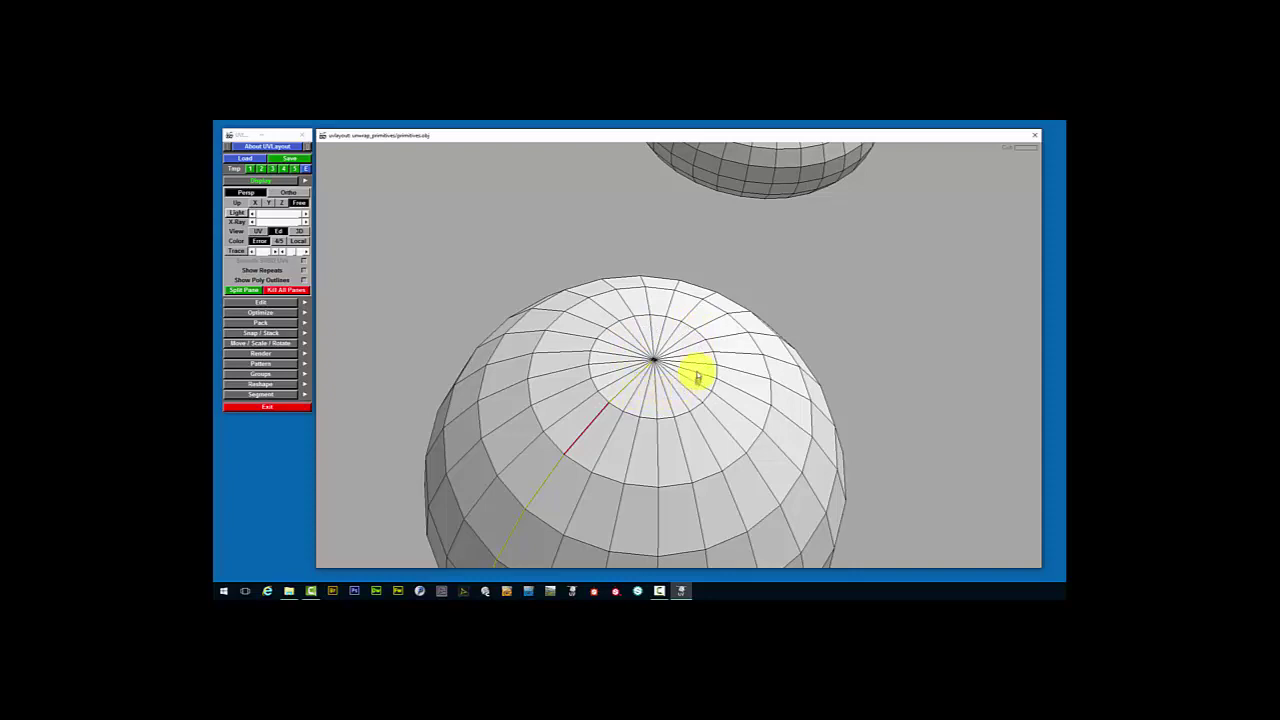
scroll(634, 386, down, 2)
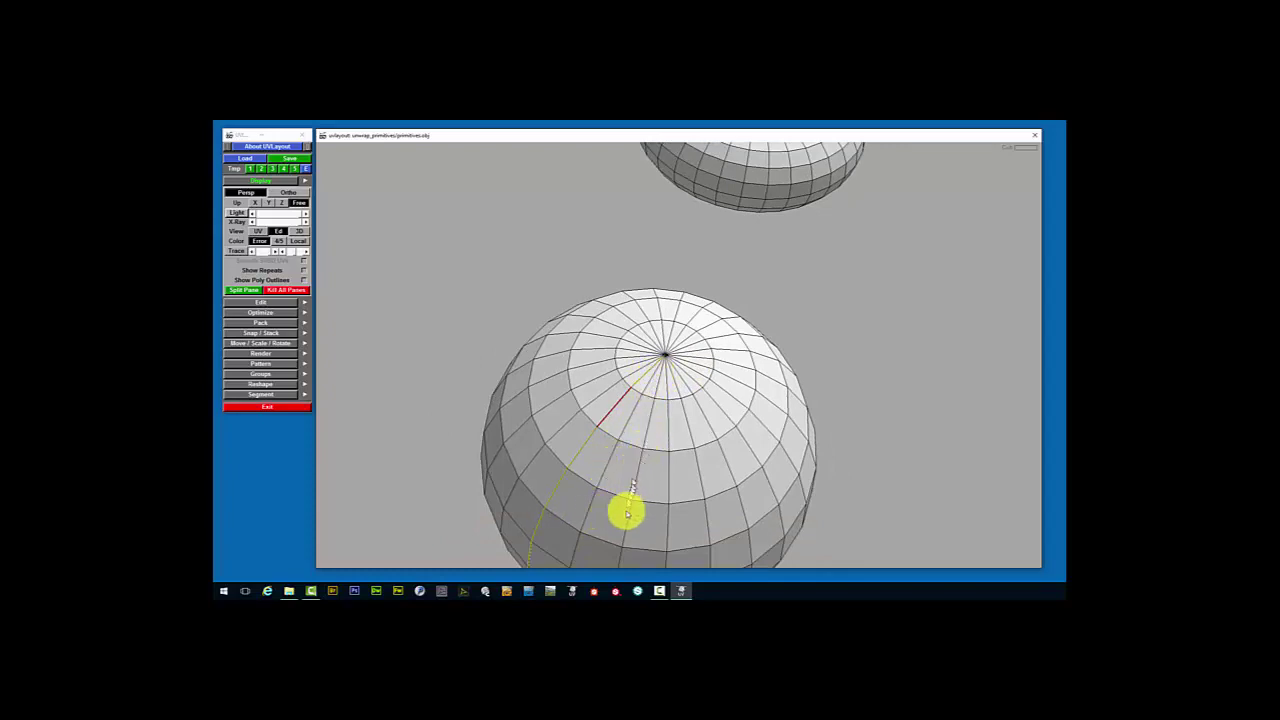
scroll(658, 397, up, 2)
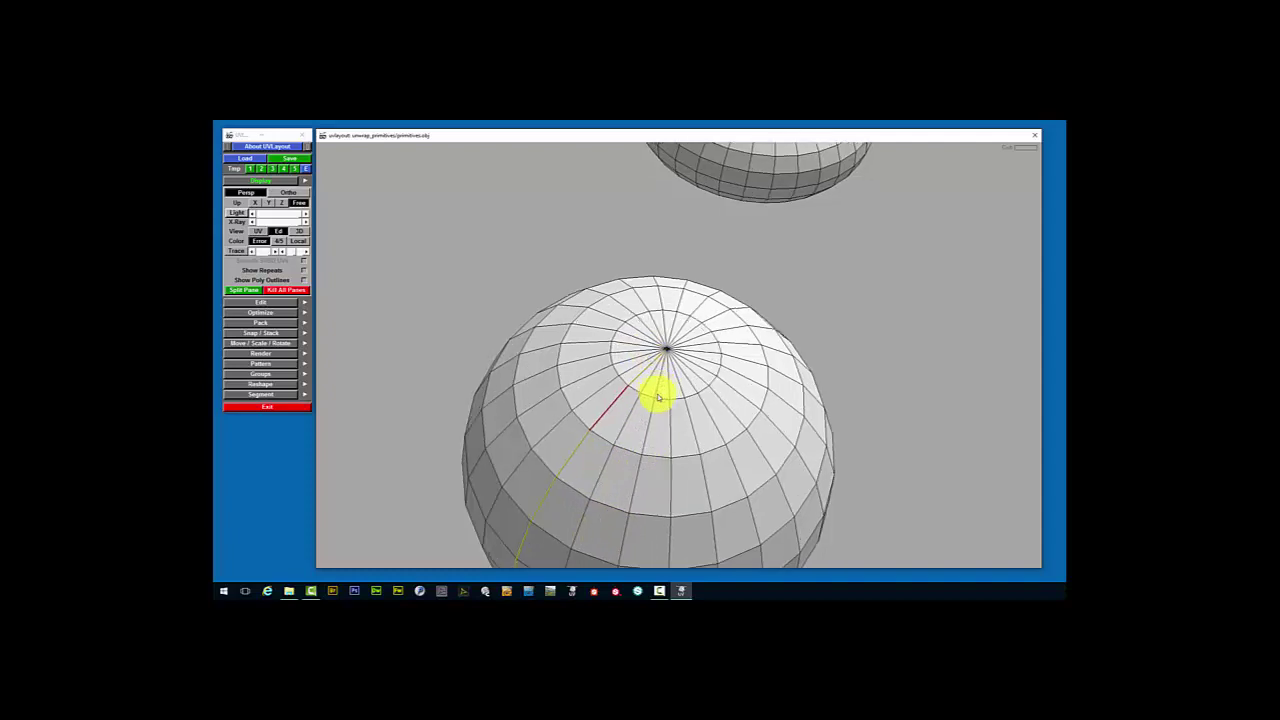
scroll(647, 398, down, 2)
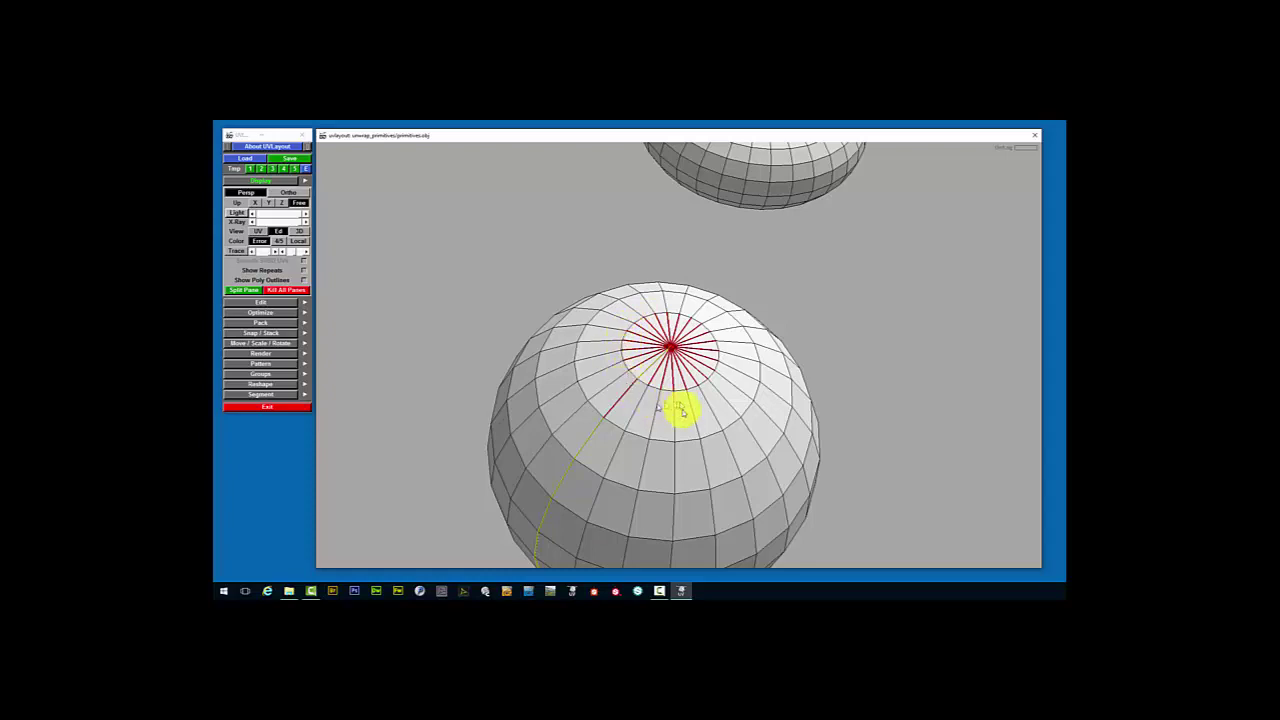
middle_drag(714, 526, 706, 400)
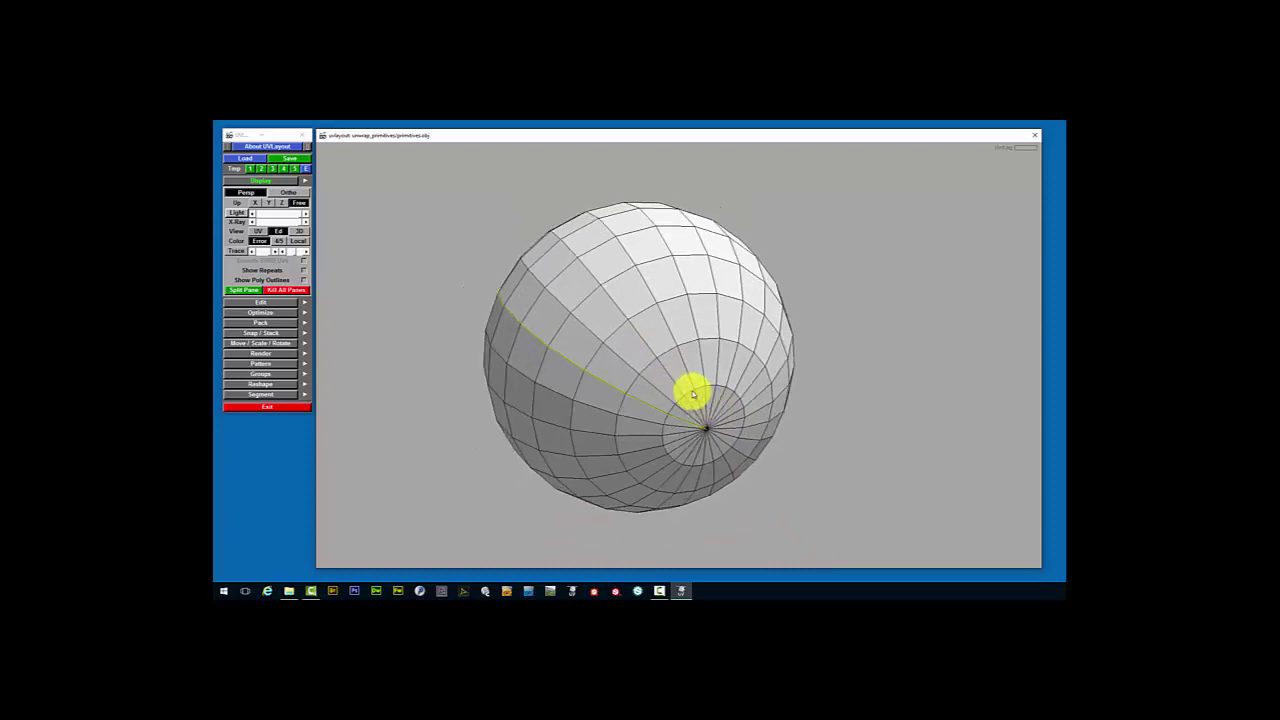
key(c)
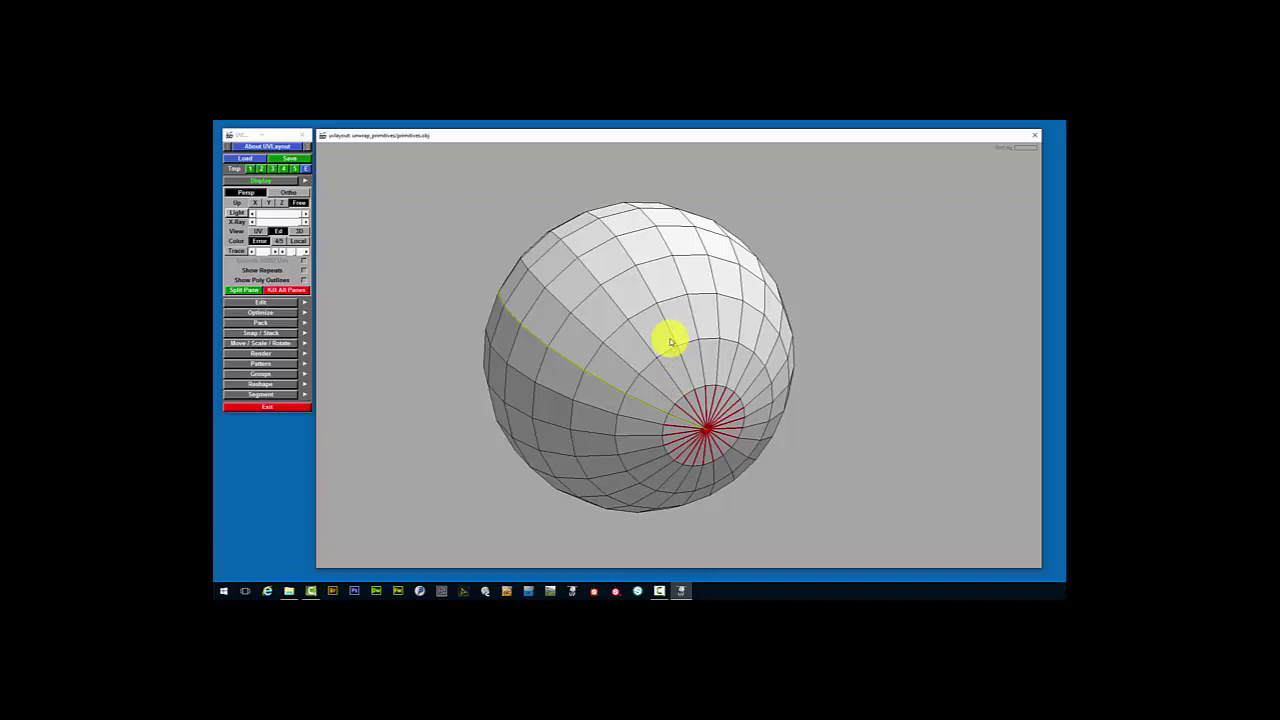
Cut the sphere along its marked seams and drop it into UV space
key(Return)
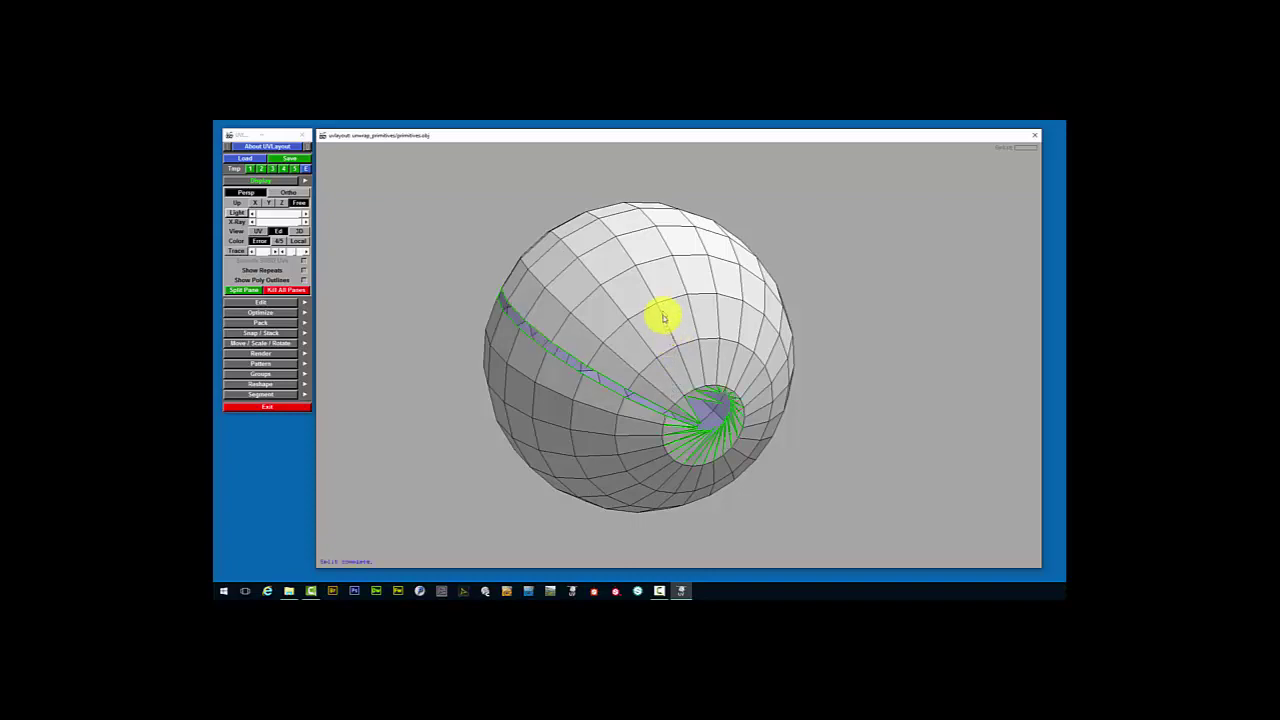
drag(663, 314, 769, 331)
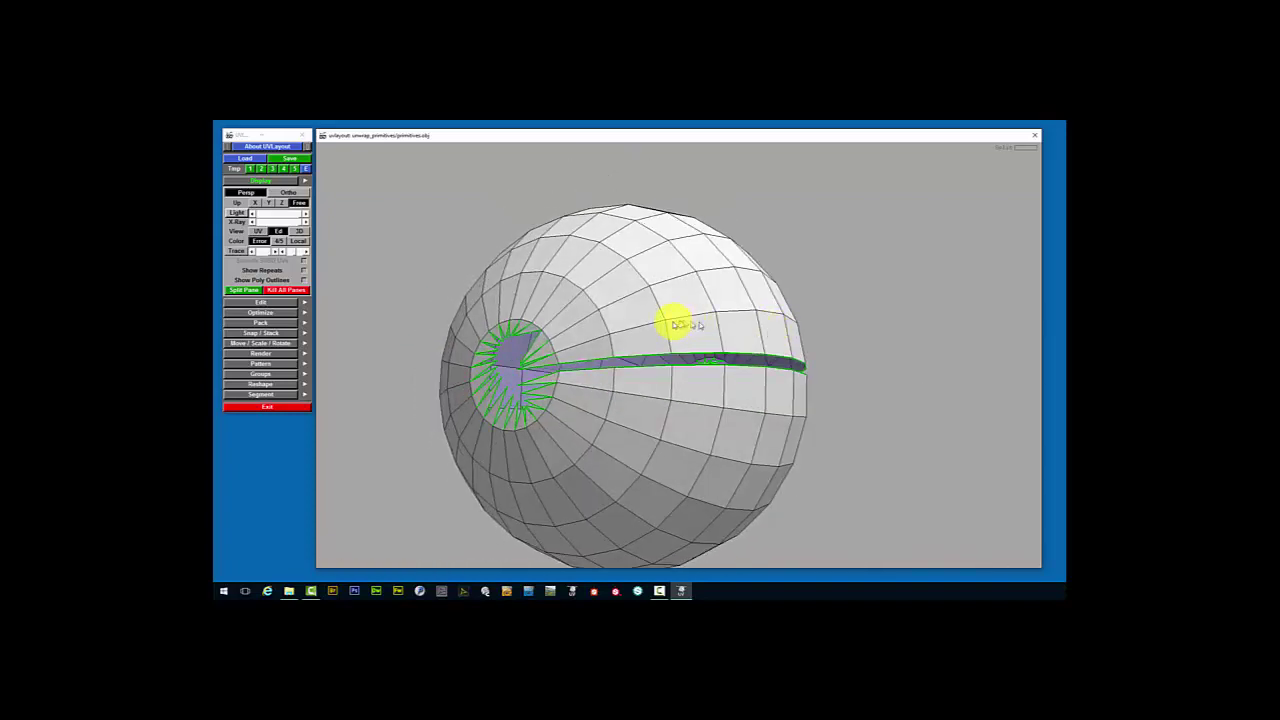
key(d)
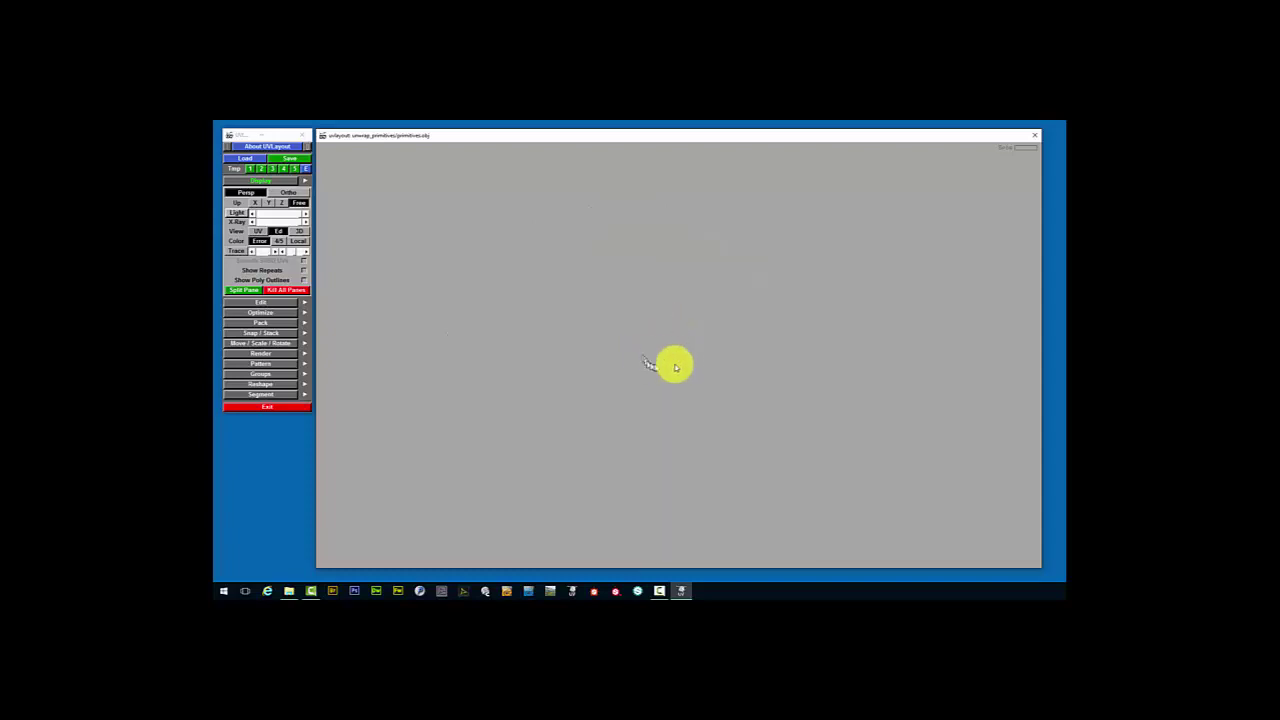
Mark a continuous loop of edges around the icosahedron that divides it into two halves
mouse_move(671, 363)
mouse_down()
mouse_move(717, 360)
mouse_move(687, 352)
mouse_up()
right_drag(687, 352, 643, 405)
drag(643, 405, 714, 440)
drag(642, 474, 694, 457)
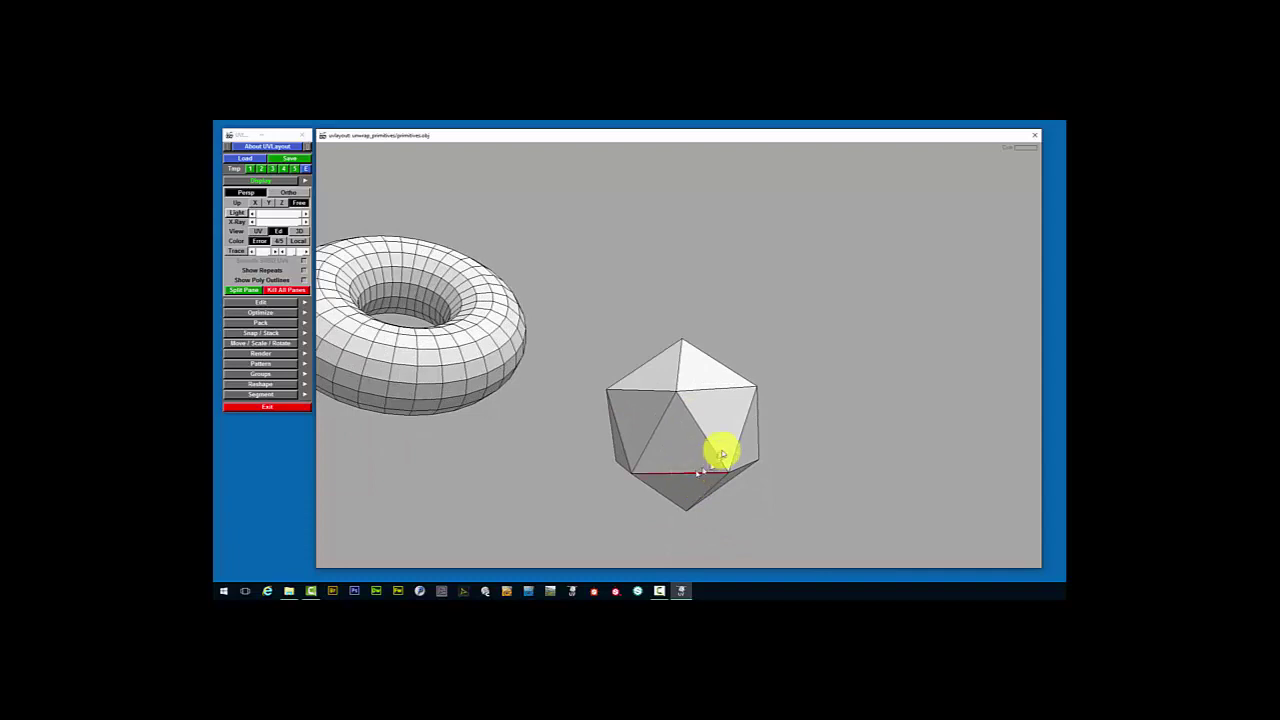
drag(731, 409, 725, 368)
key(c)
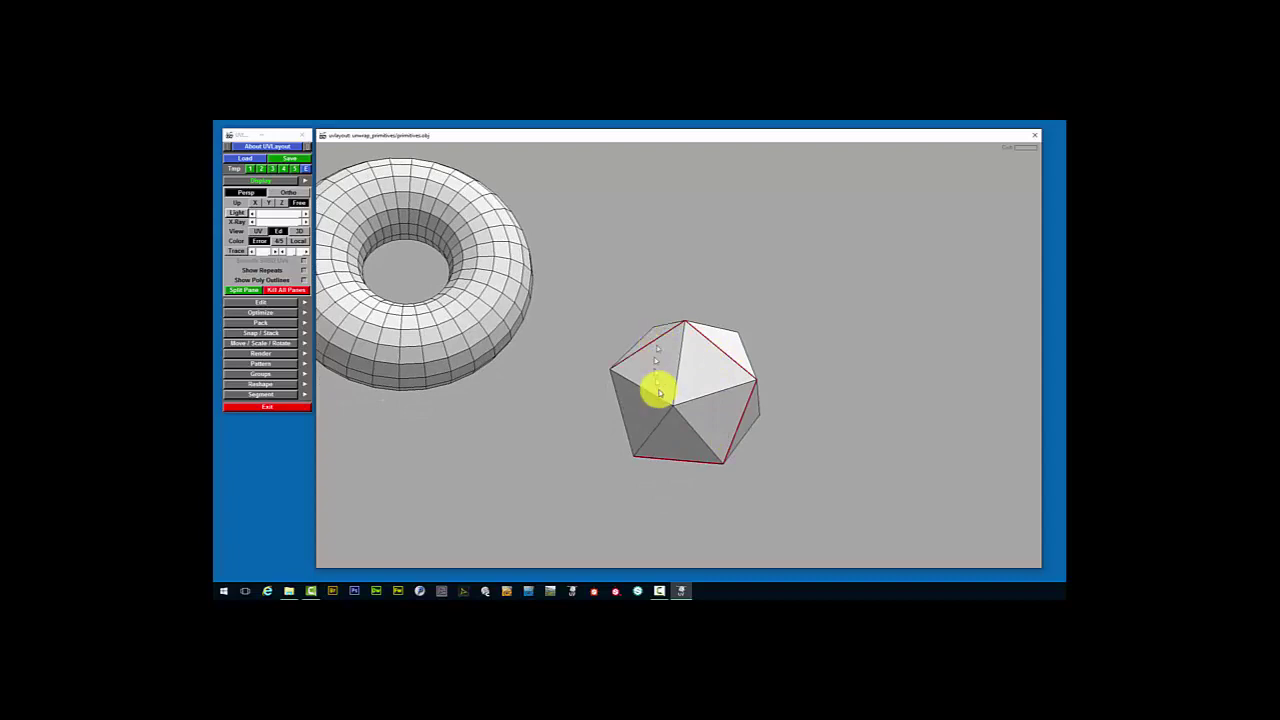
drag(657, 386, 614, 371)
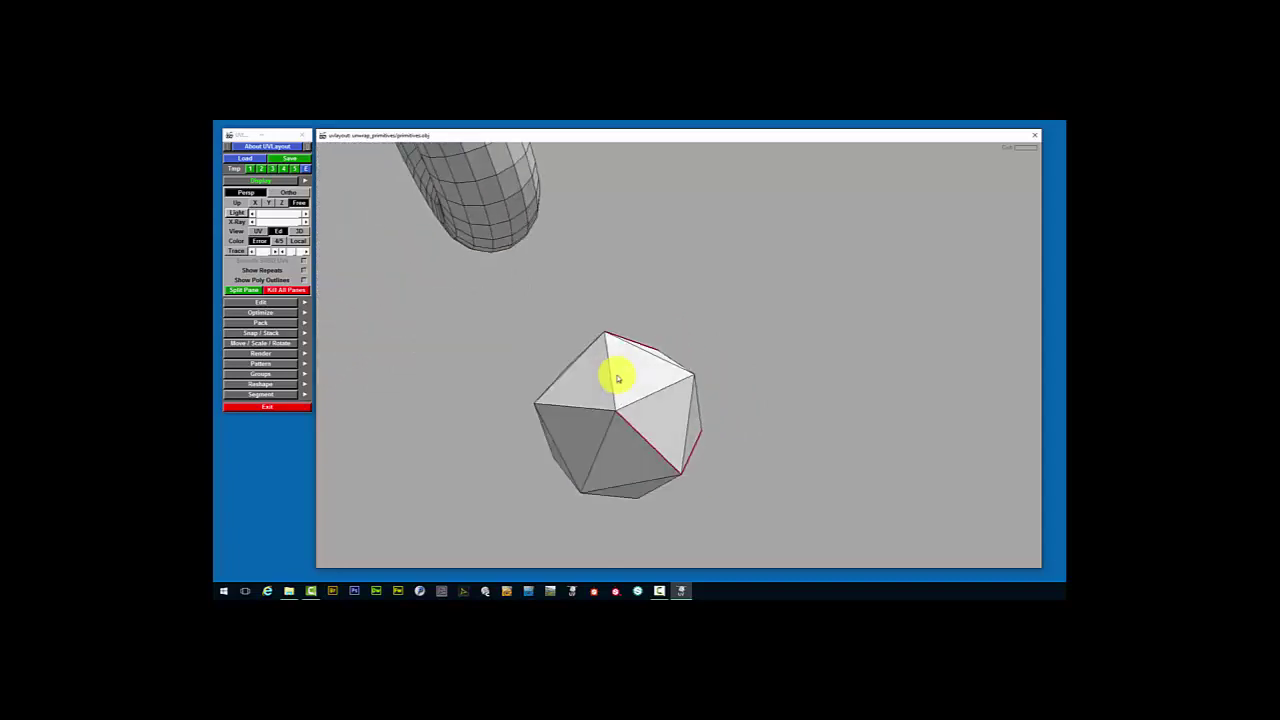
middle_drag(606, 438, 660, 431)
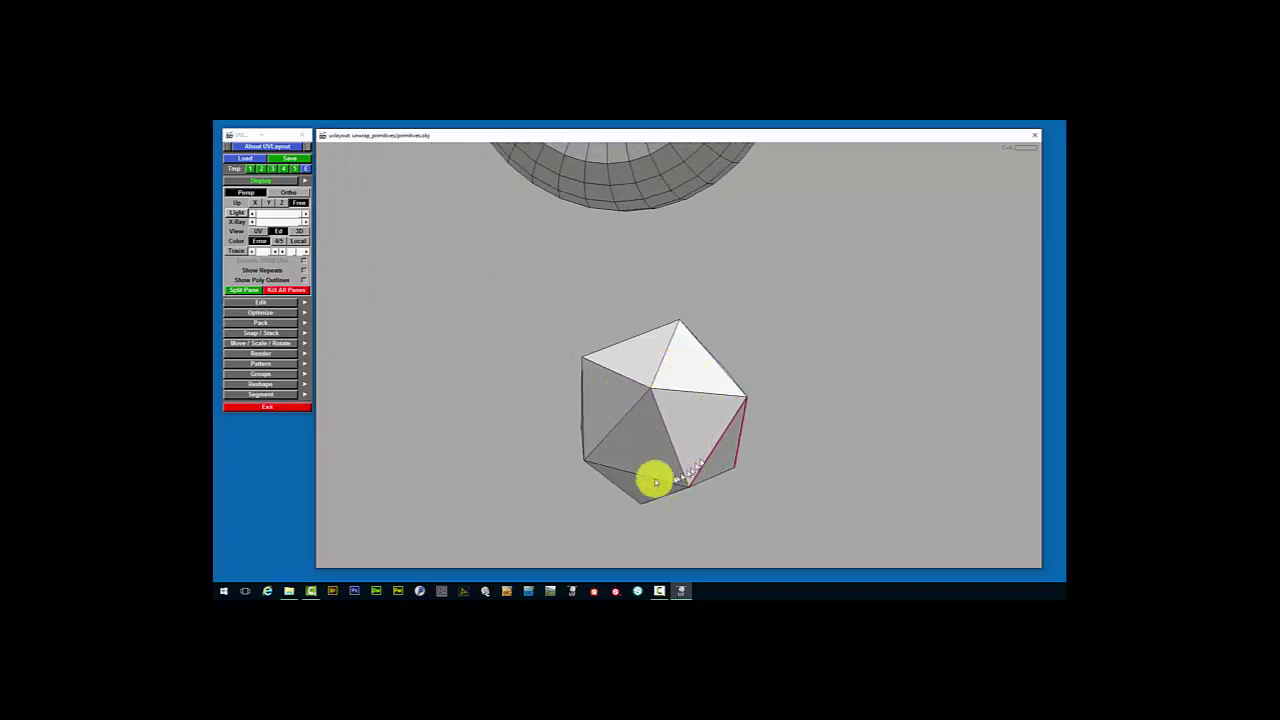
middle_drag(634, 471, 646, 449)
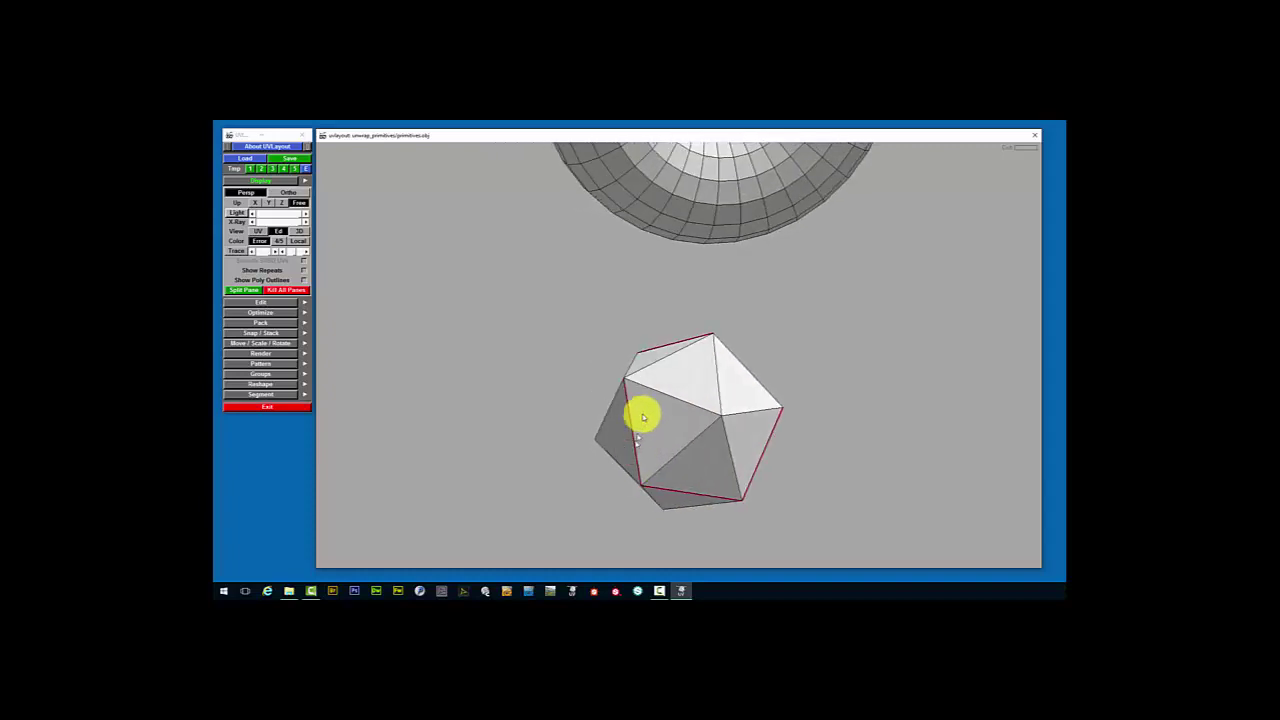
key(c)
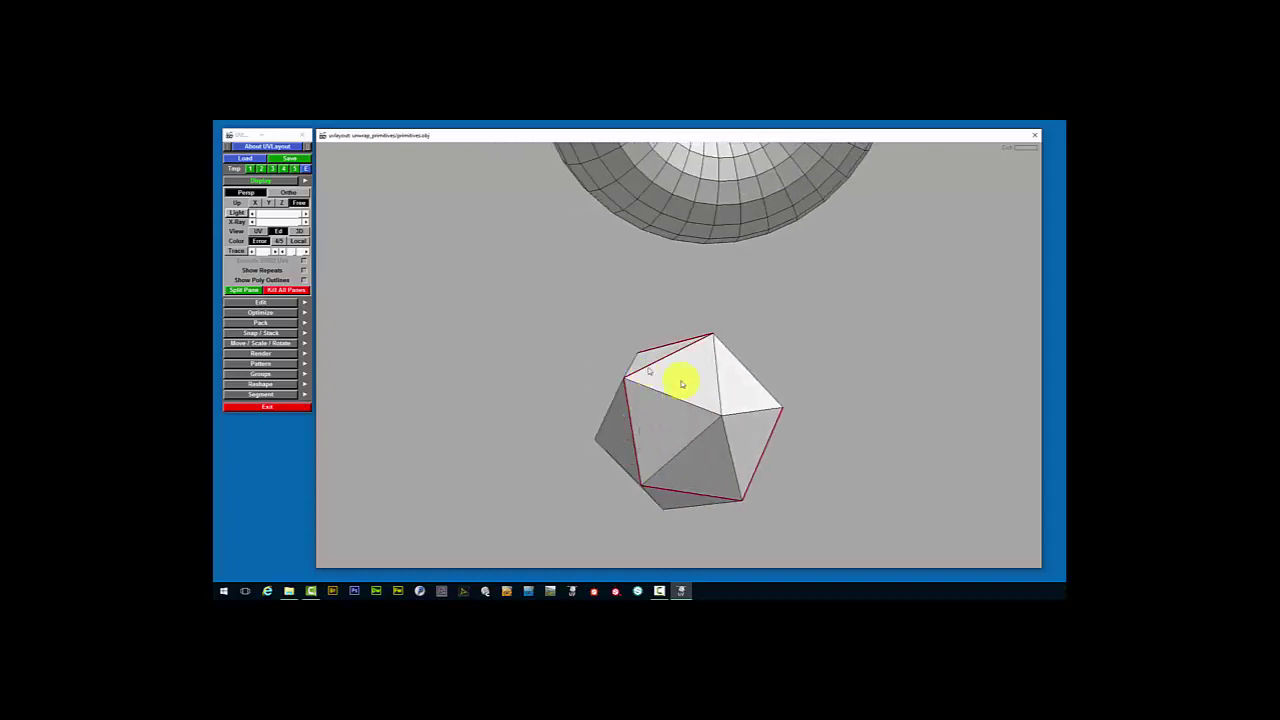
Split the icosahedron along its marked edges and move the two halves apart
middle_drag(711, 423, 637, 417)
key(Return)
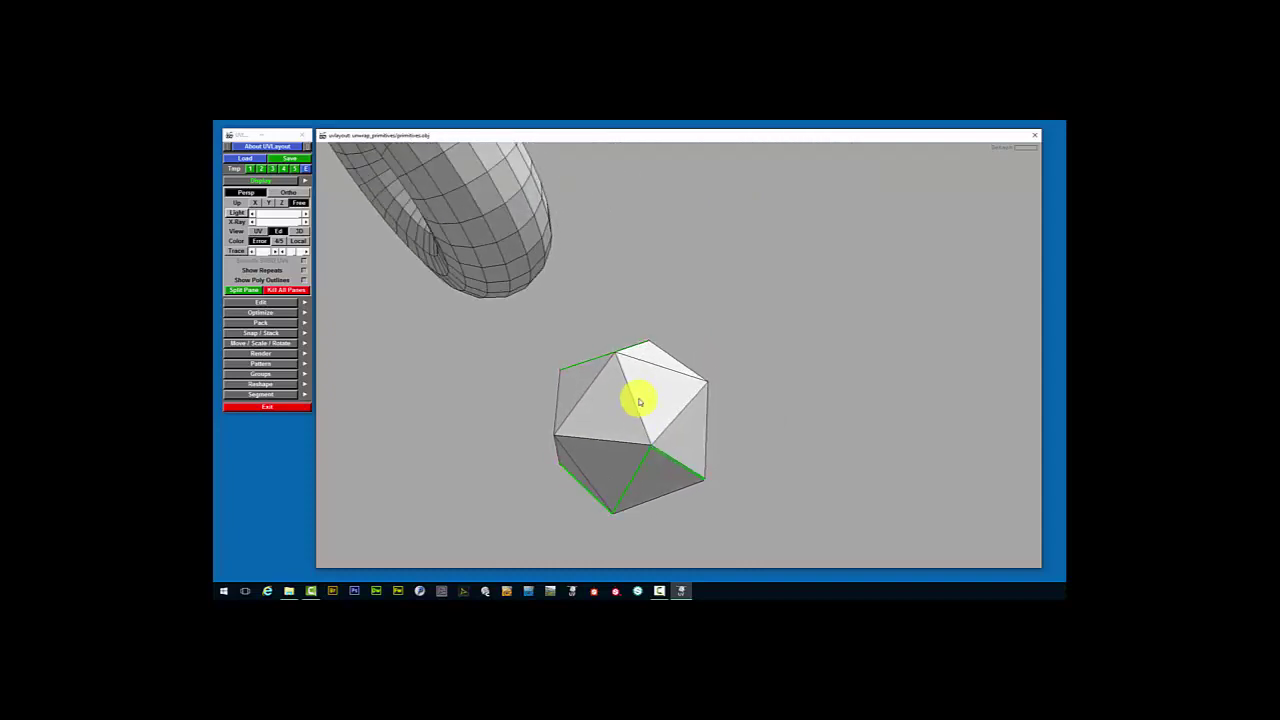
middle_drag(637, 403, 631, 444)
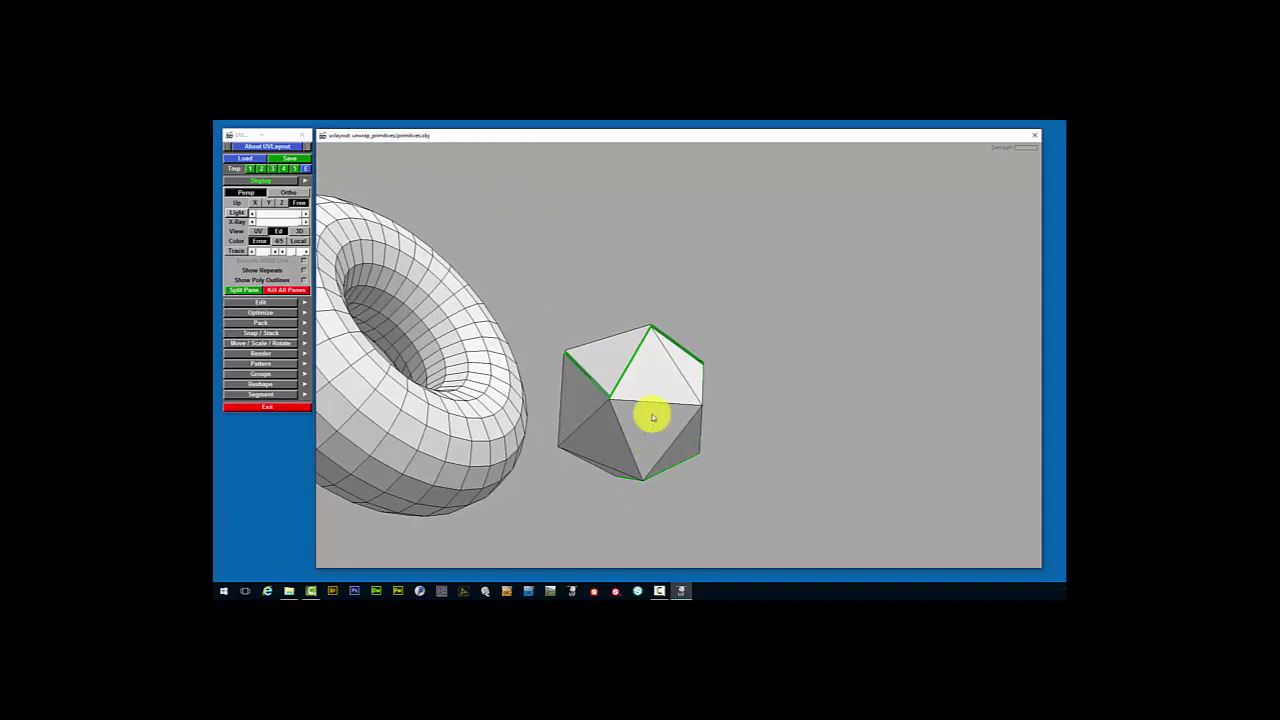
drag(652, 417, 901, 437)
middle_drag(901, 437, 611, 246)
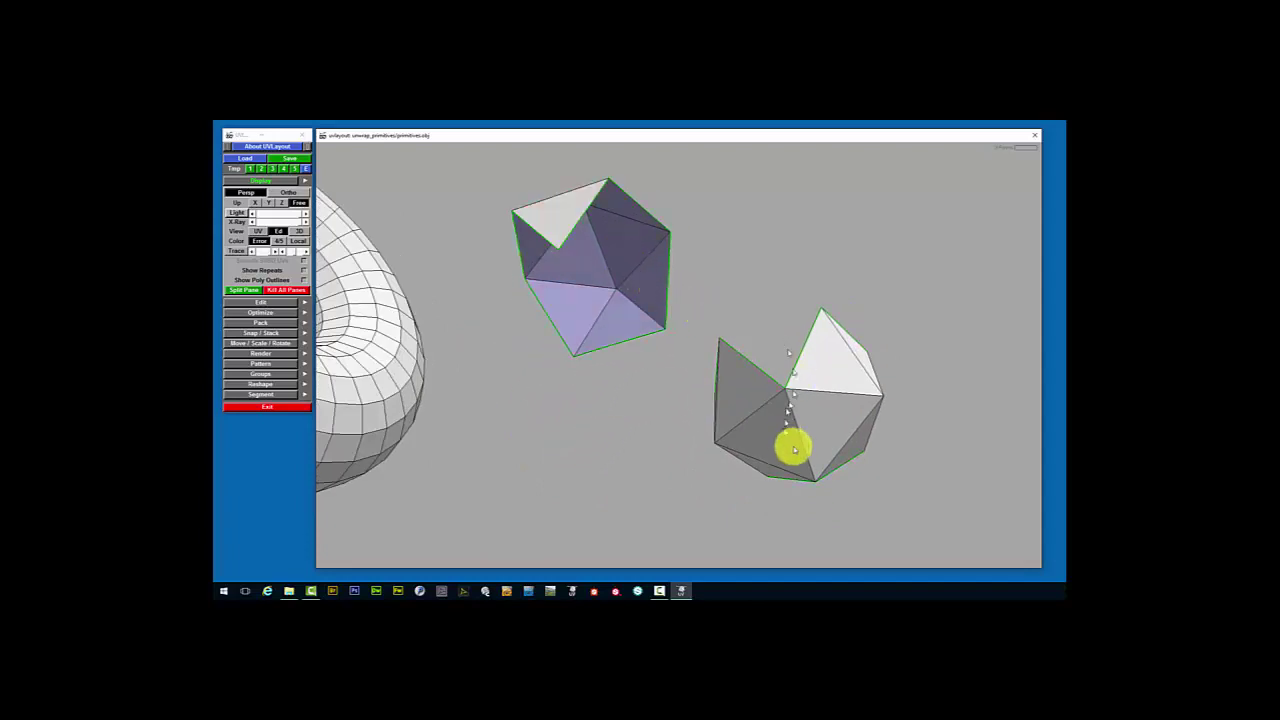
Drop both icosahedron halves into UV space
middle_drag(791, 446, 690, 450)
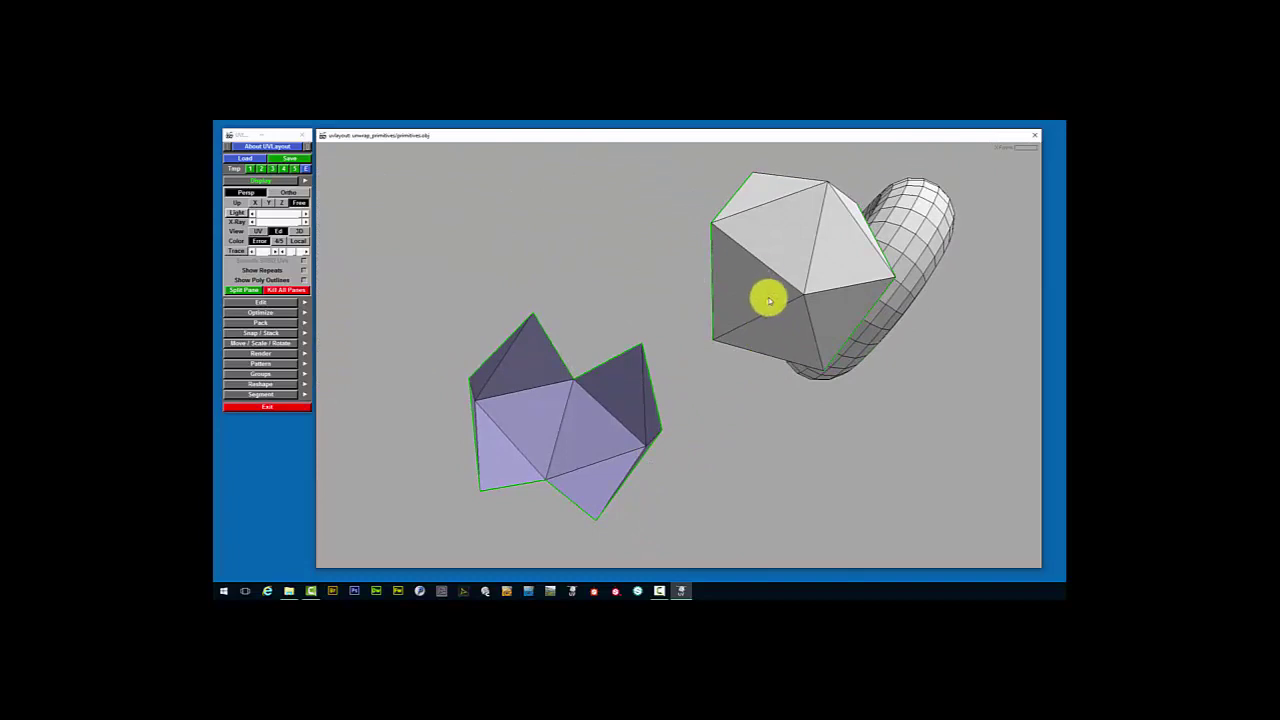
middle_drag(772, 294, 771, 269)
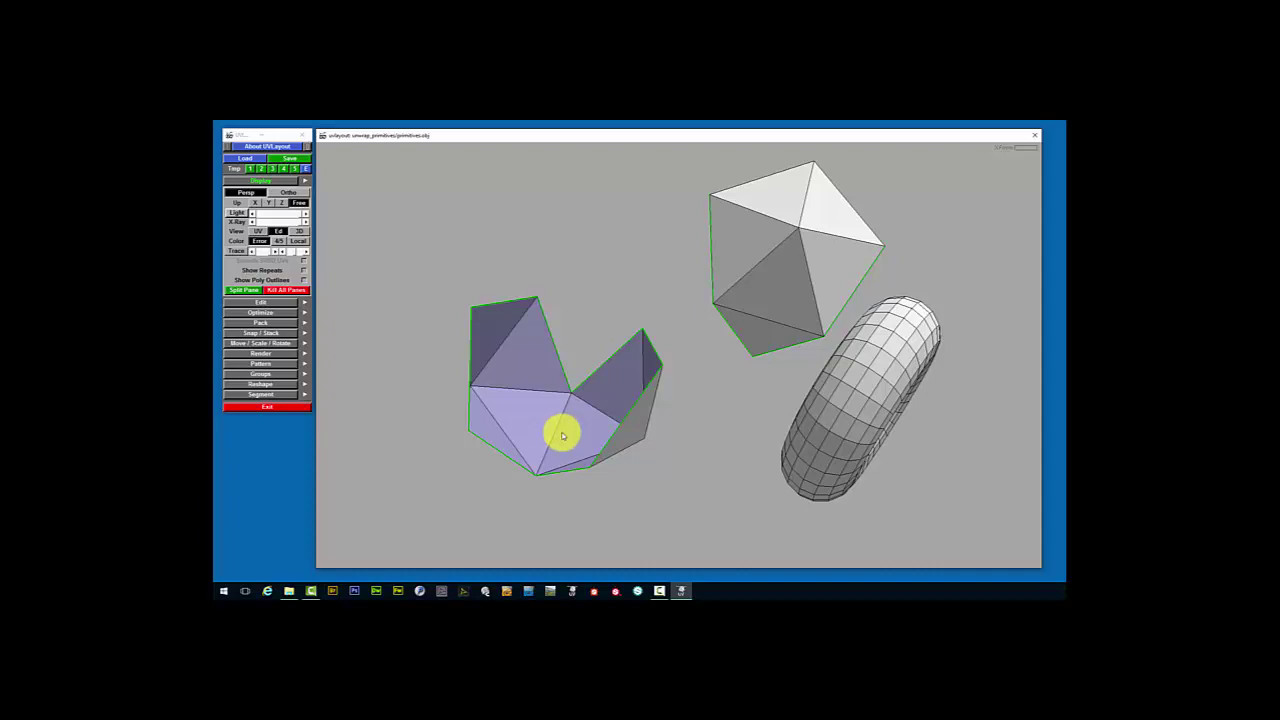
mouse_move(562, 435)
mouse_down()
mouse_move(589, 440)
mouse_move(552, 451)
mouse_up()
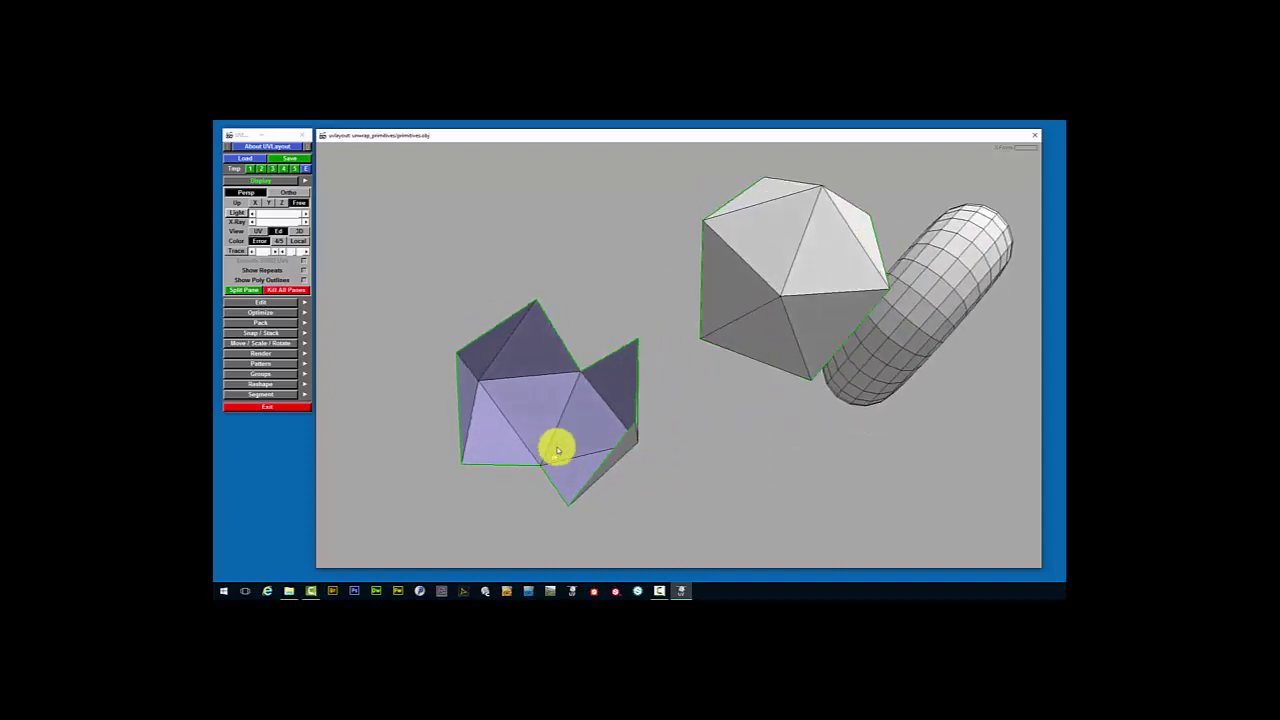
key(d)
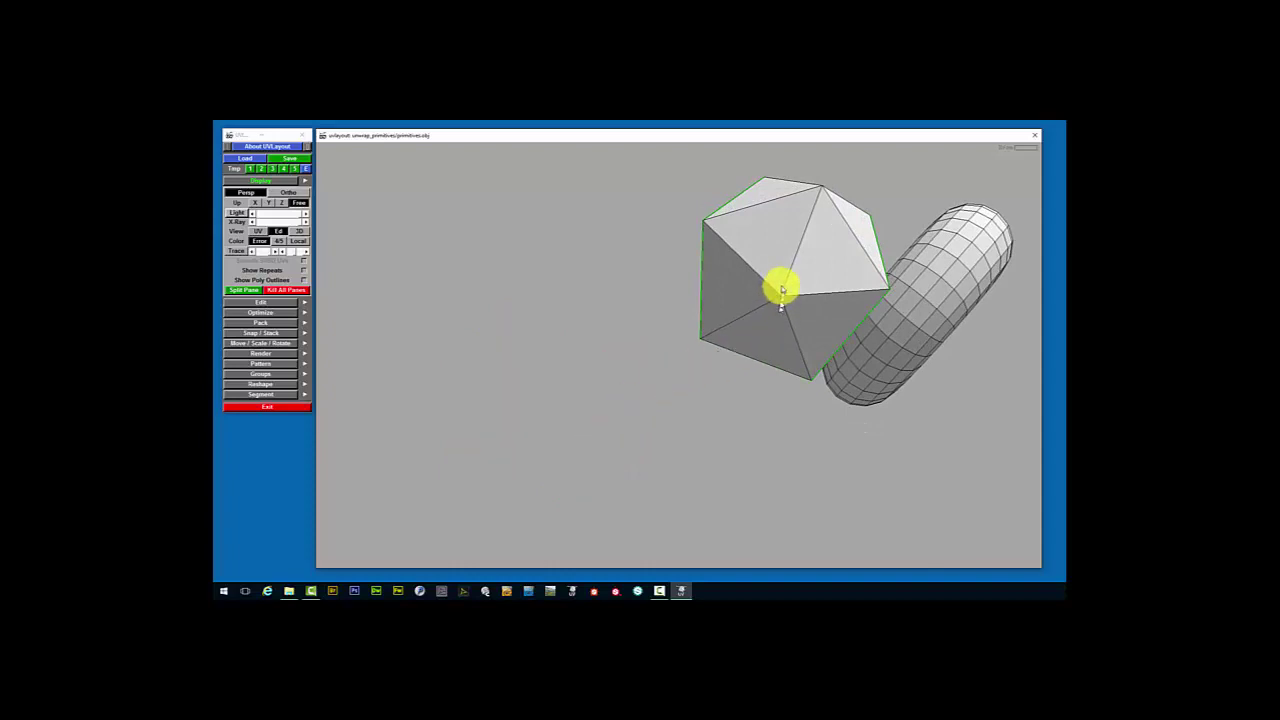
key(d)
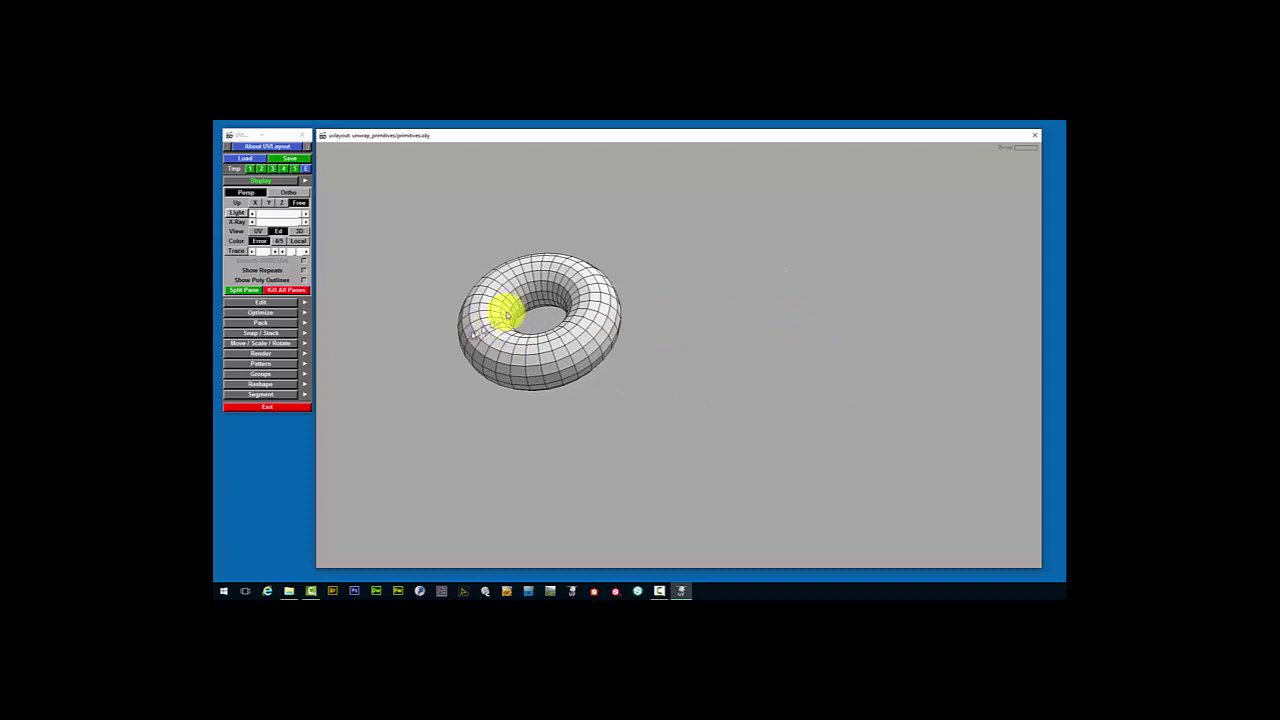
Cut the torus along one ring around its tube and the loop around its inner hole, and drop it into UV space
scroll(566, 334, up, 5)
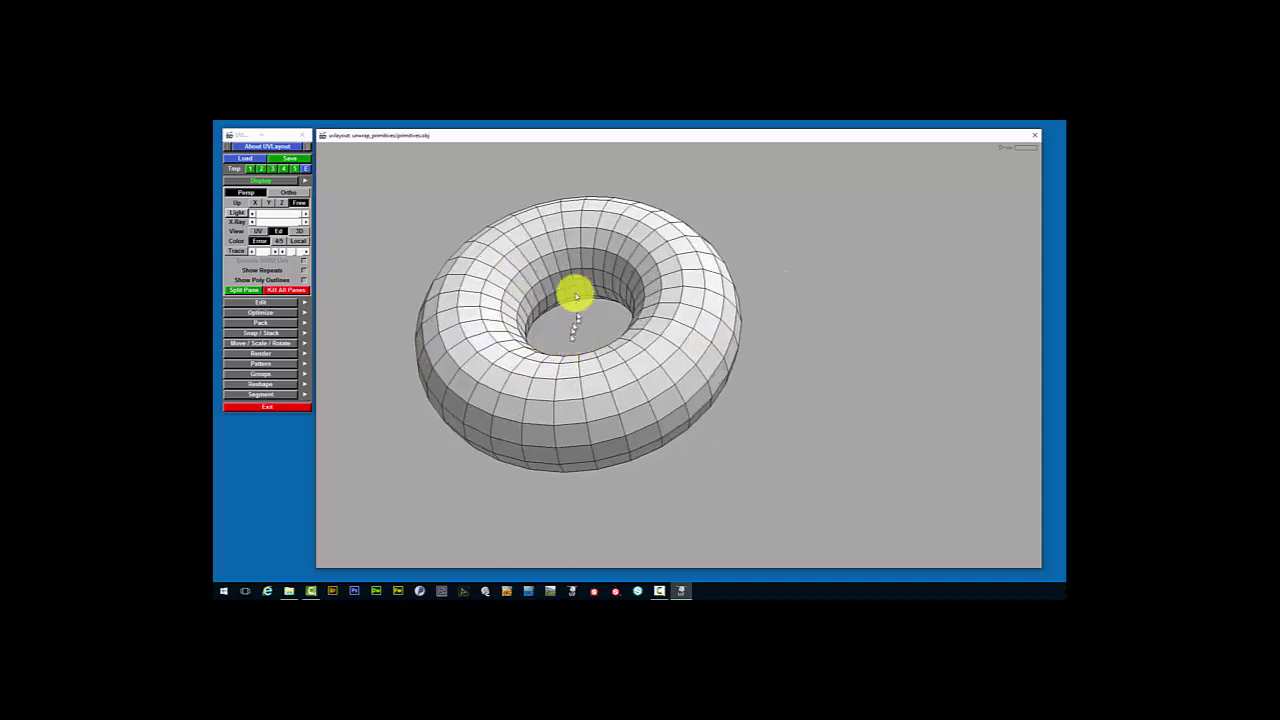
drag(566, 280, 563, 272)
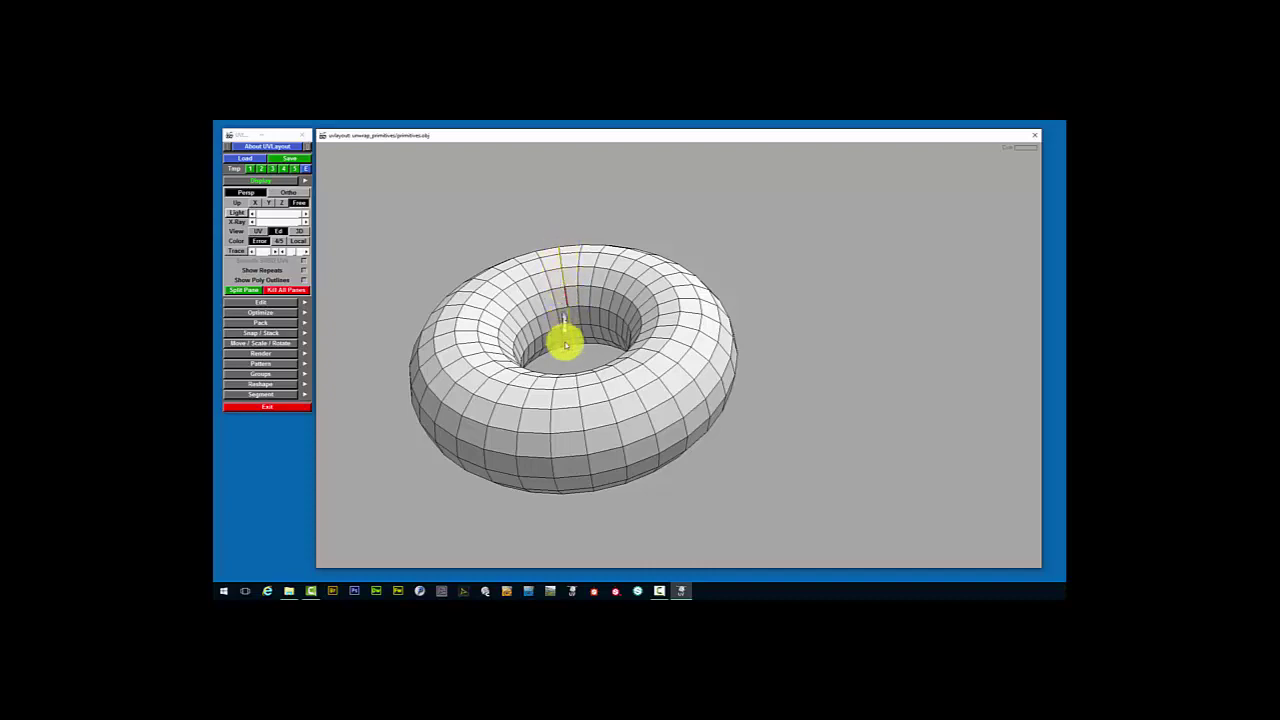
mouse_move(571, 266)
middle_down()
mouse_move(571, 300)
mouse_move(571, 266)
middle_up()
middle_drag(543, 351, 474, 437)
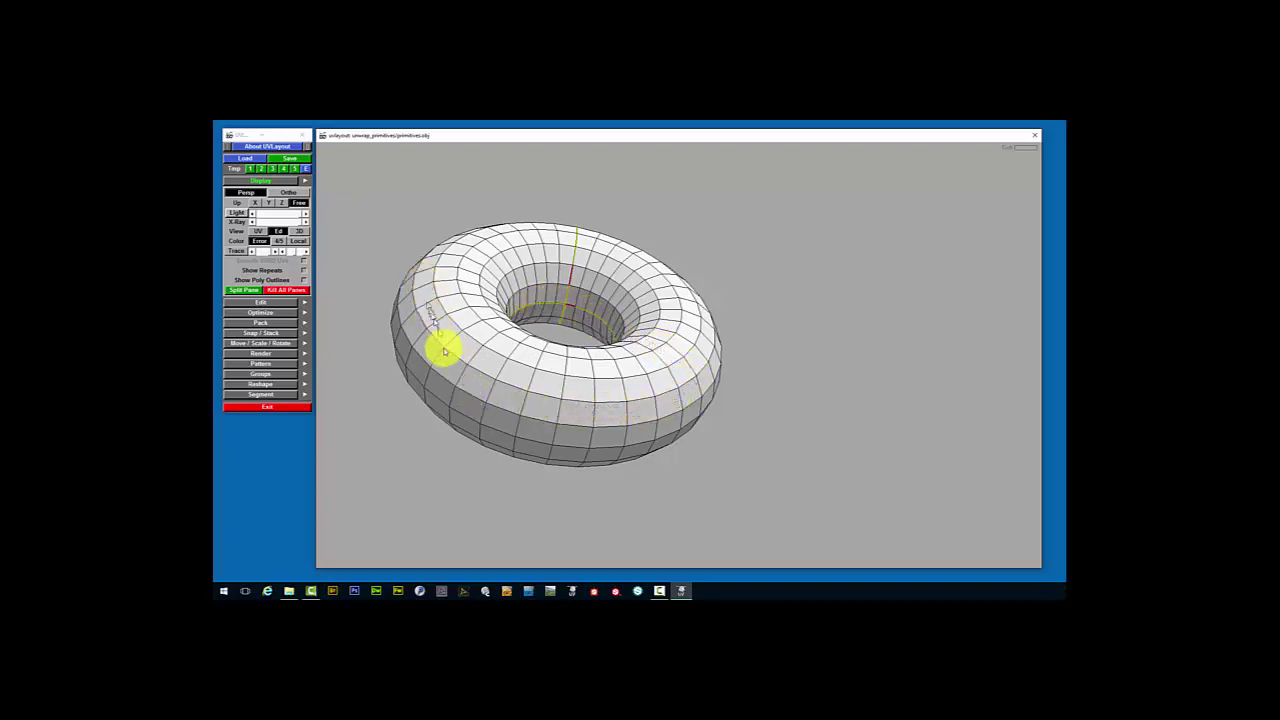
drag(689, 374, 654, 369)
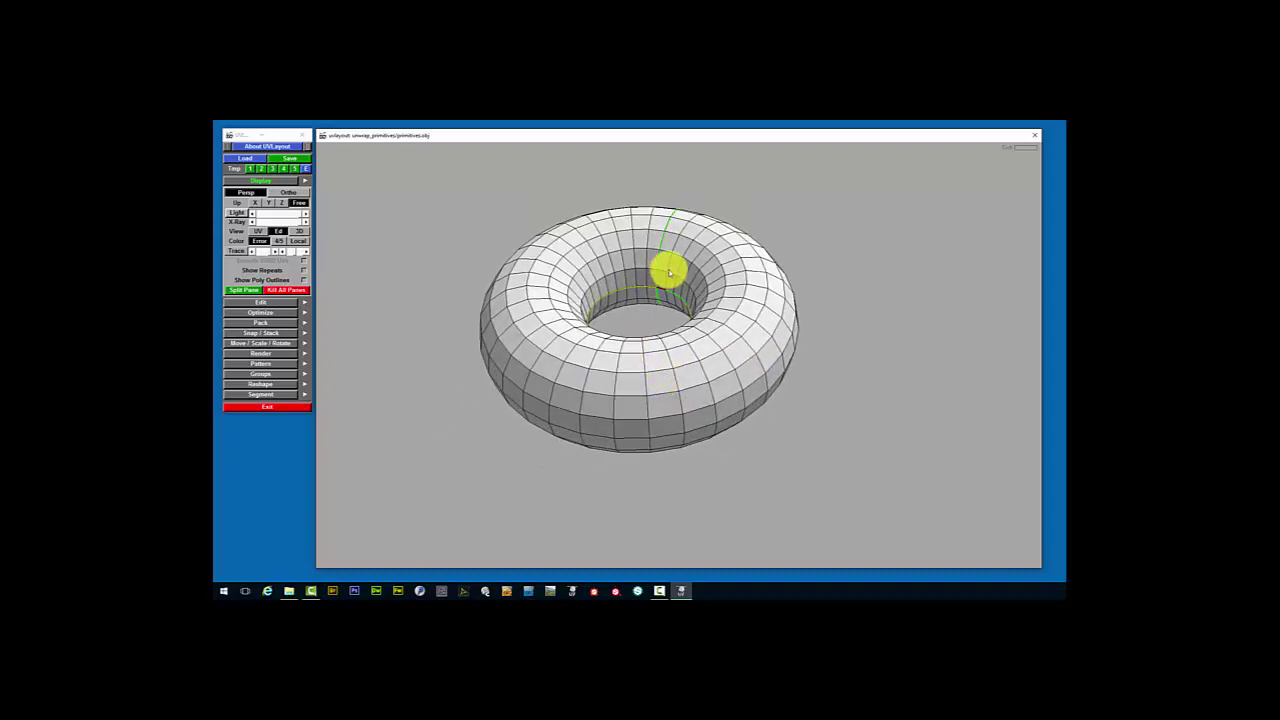
key(c)
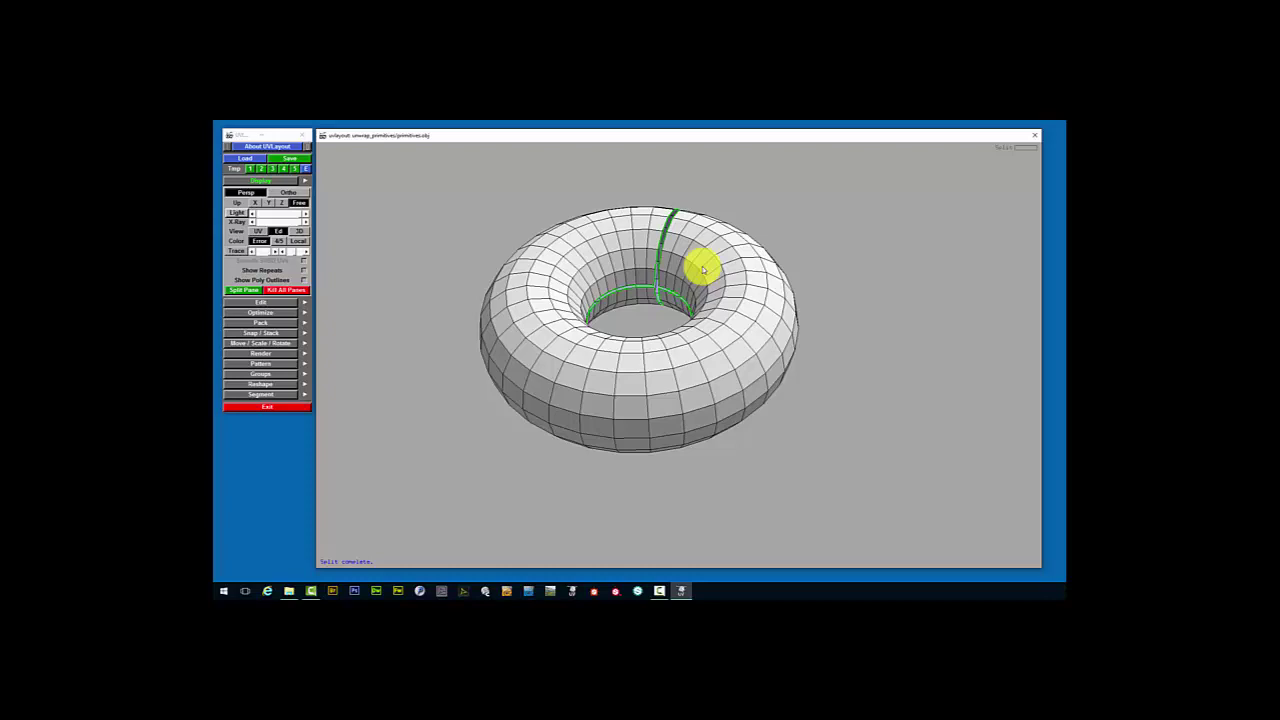
key(d)
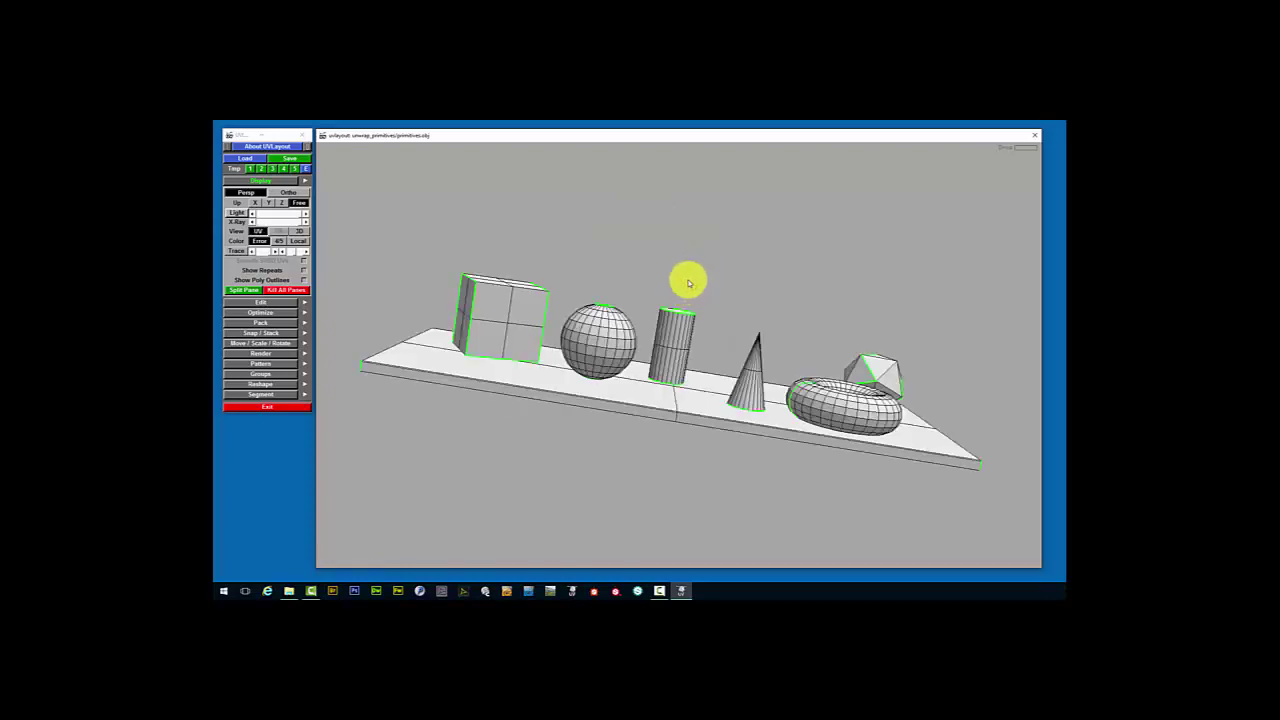
Check the cut seams on all the primitives from several angles and switch to the flat UV layout
drag(688, 277, 669, 400)
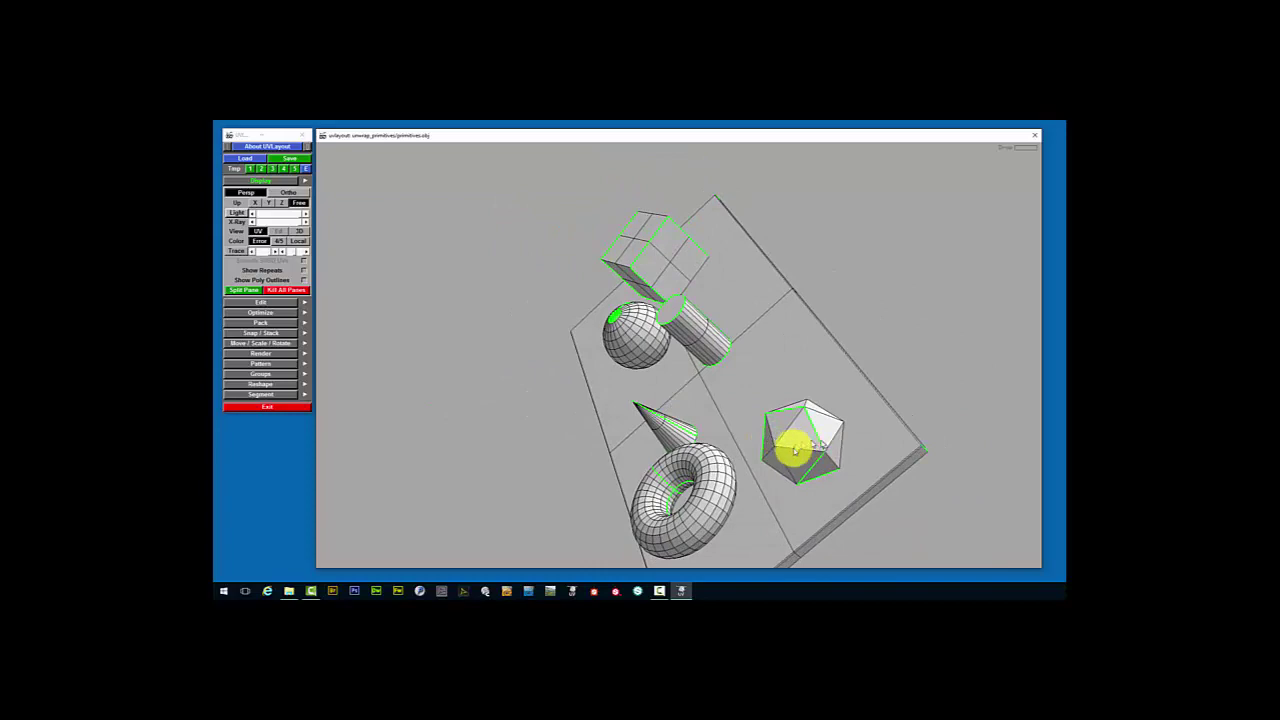
drag(791, 449, 800, 400)
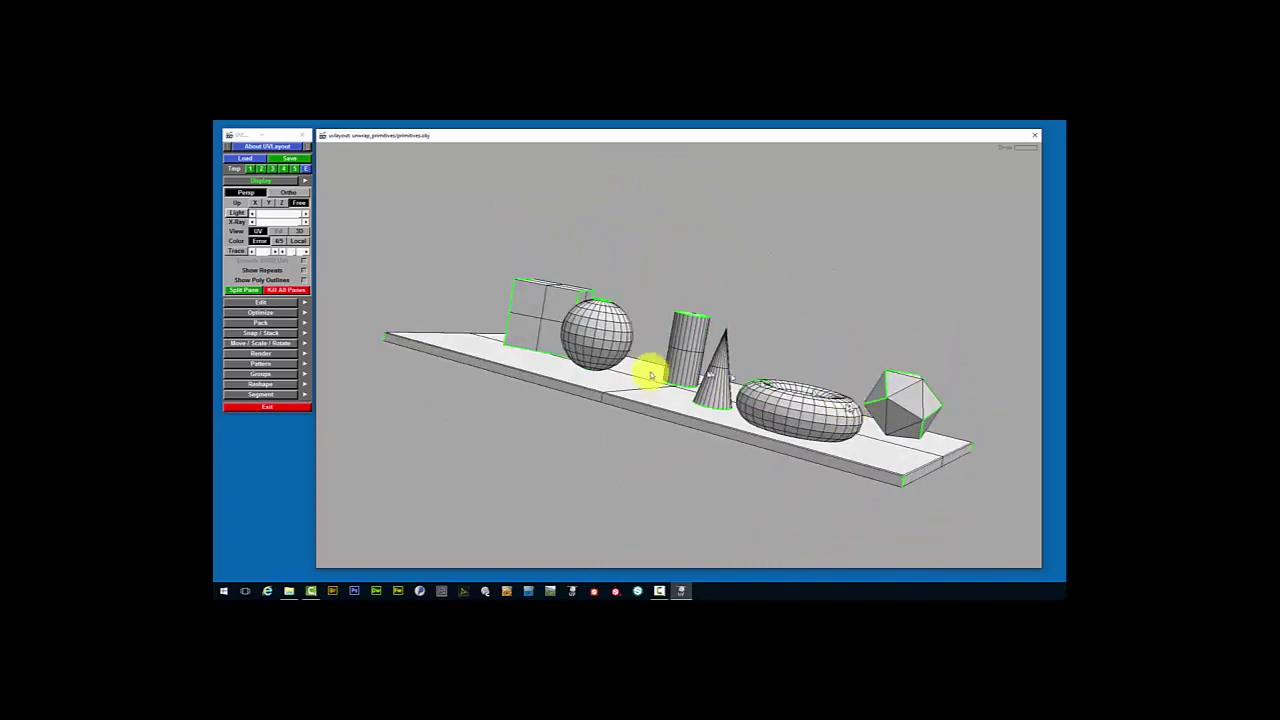
drag(549, 337, 595, 365)
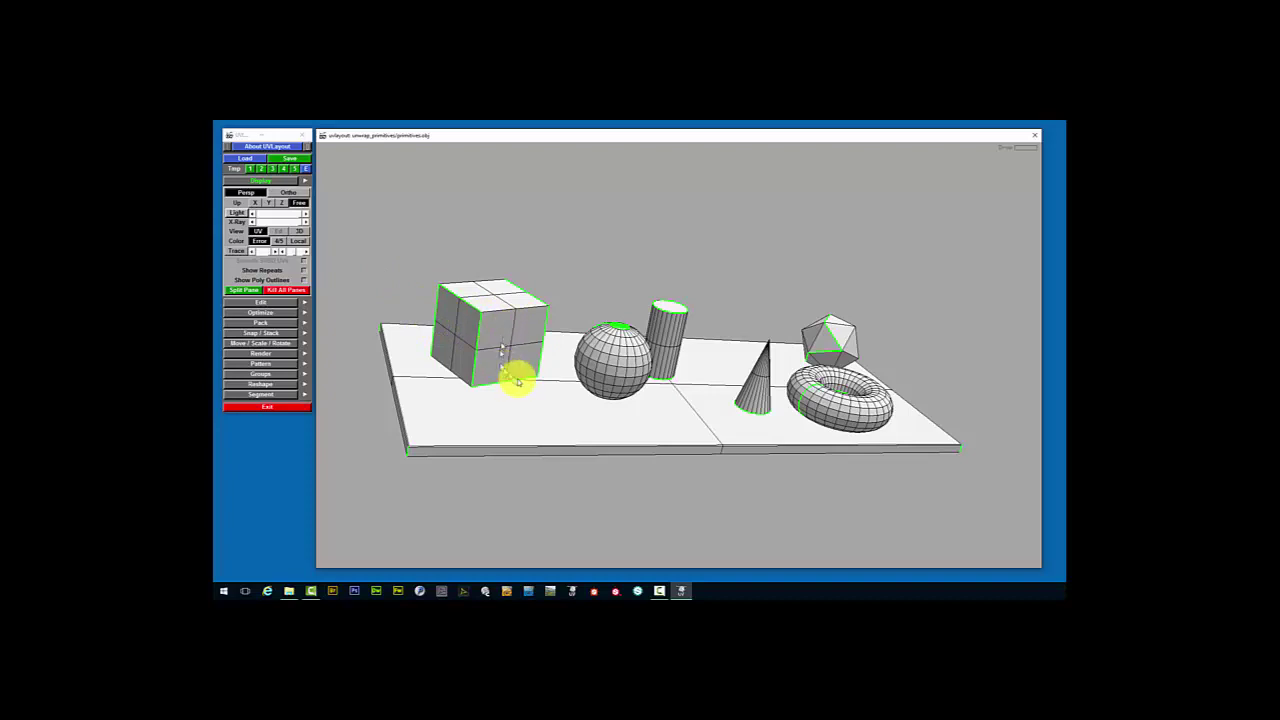
middle_drag(623, 406, 594, 420)
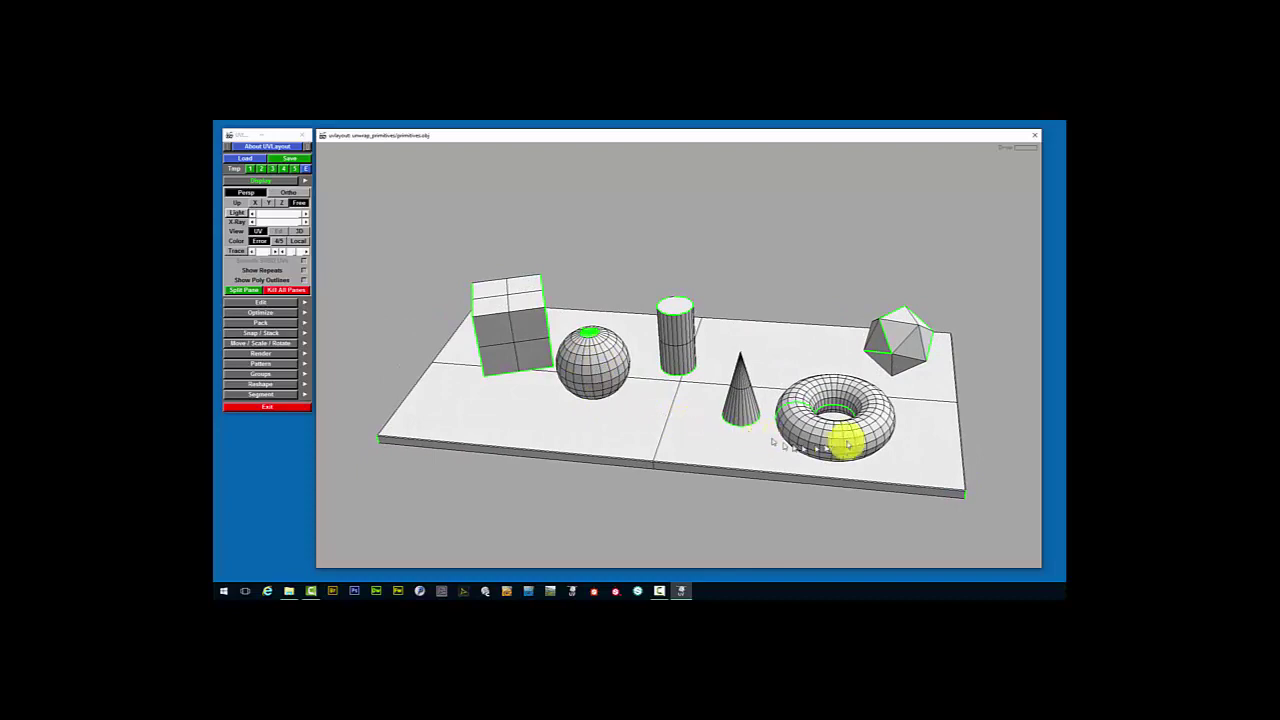
middle_drag(566, 420, 586, 431)
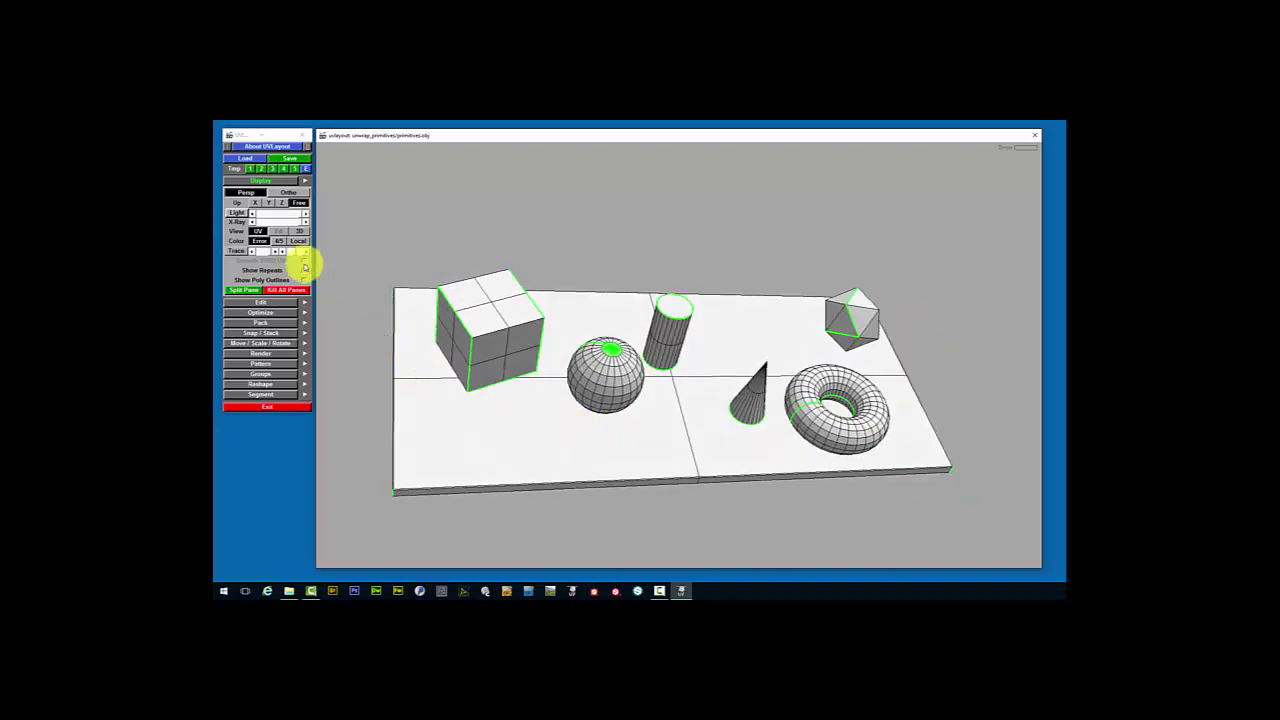
key(1)
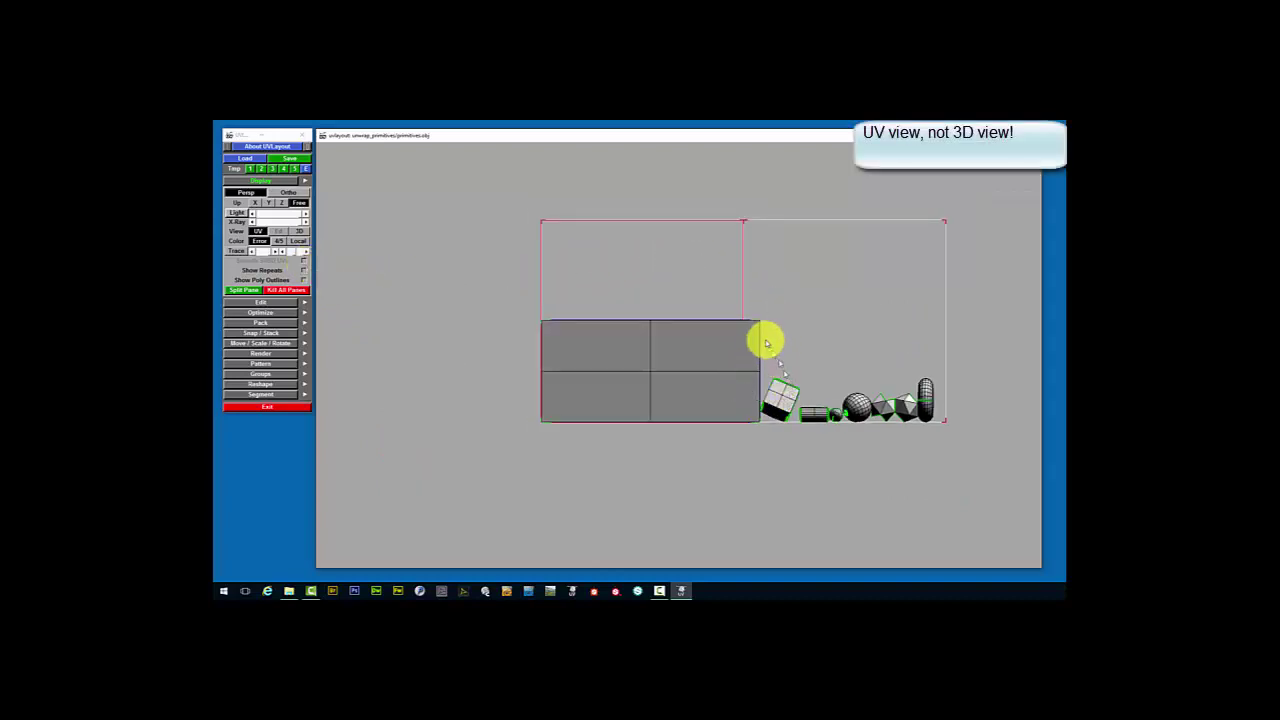
Flatten the shell of the large base slab in UV space
scroll(757, 366, up, 3)
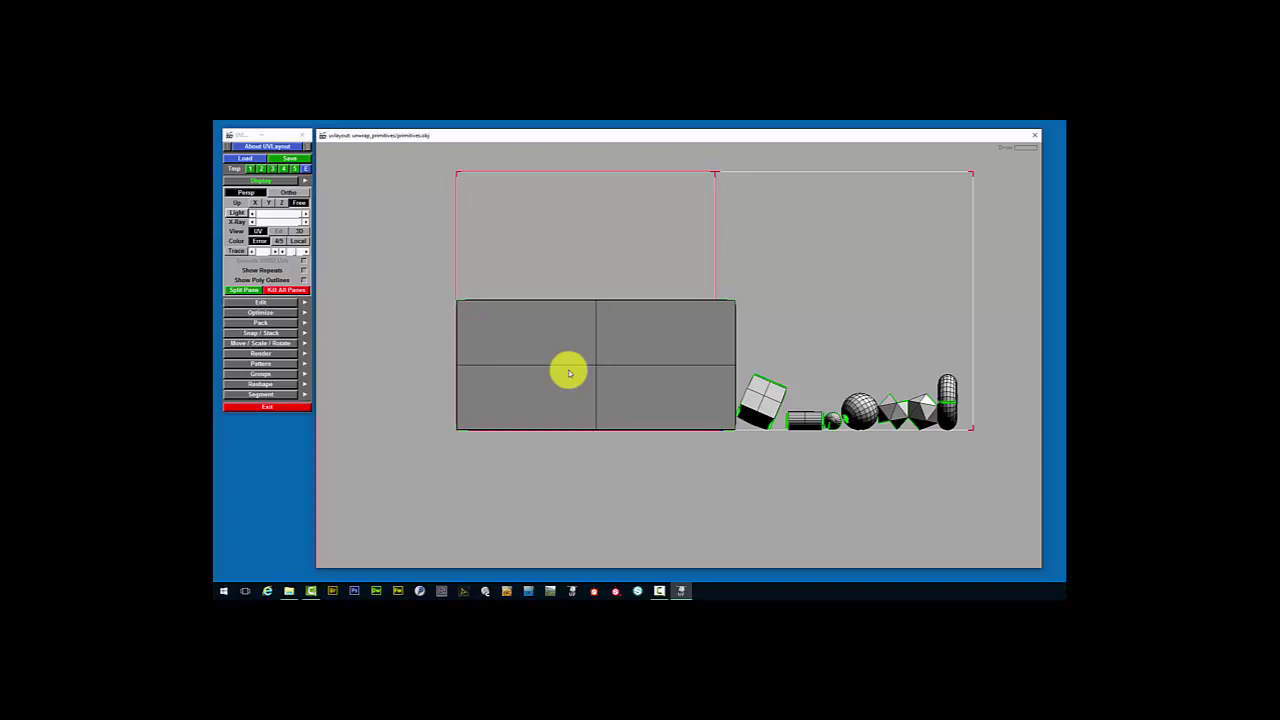
scroll(600, 355, up, 2)
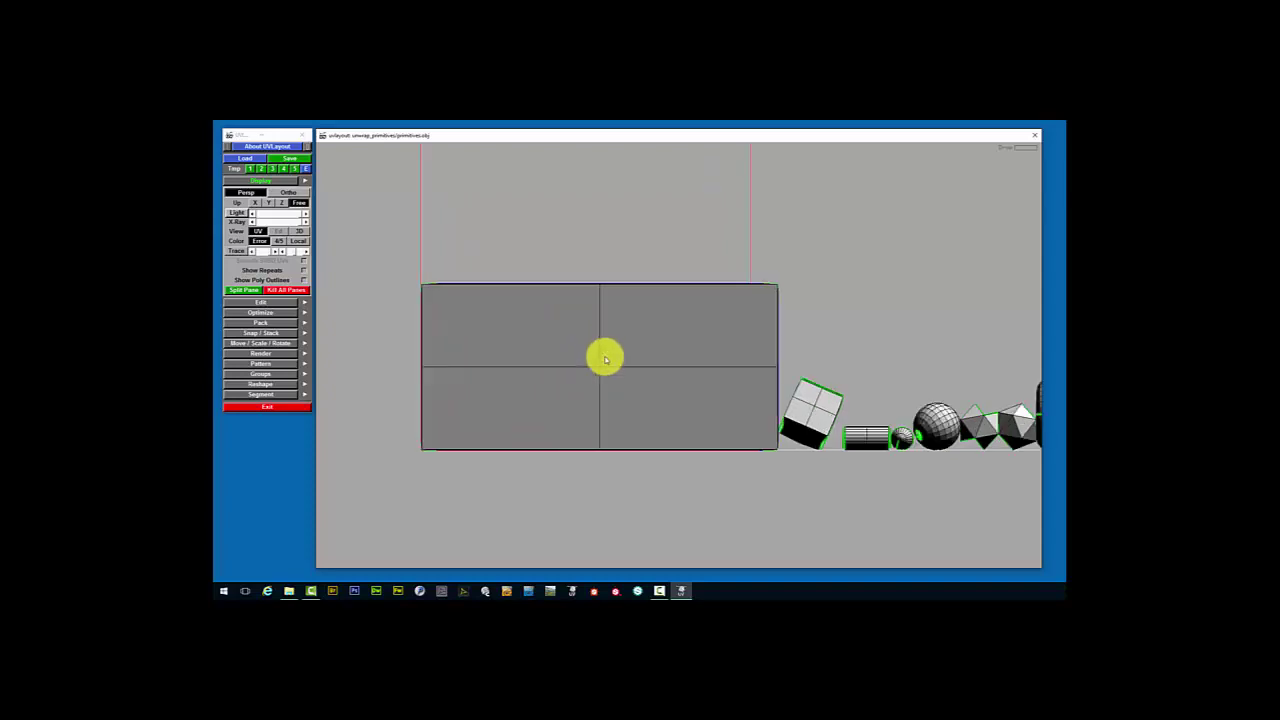
key(f)
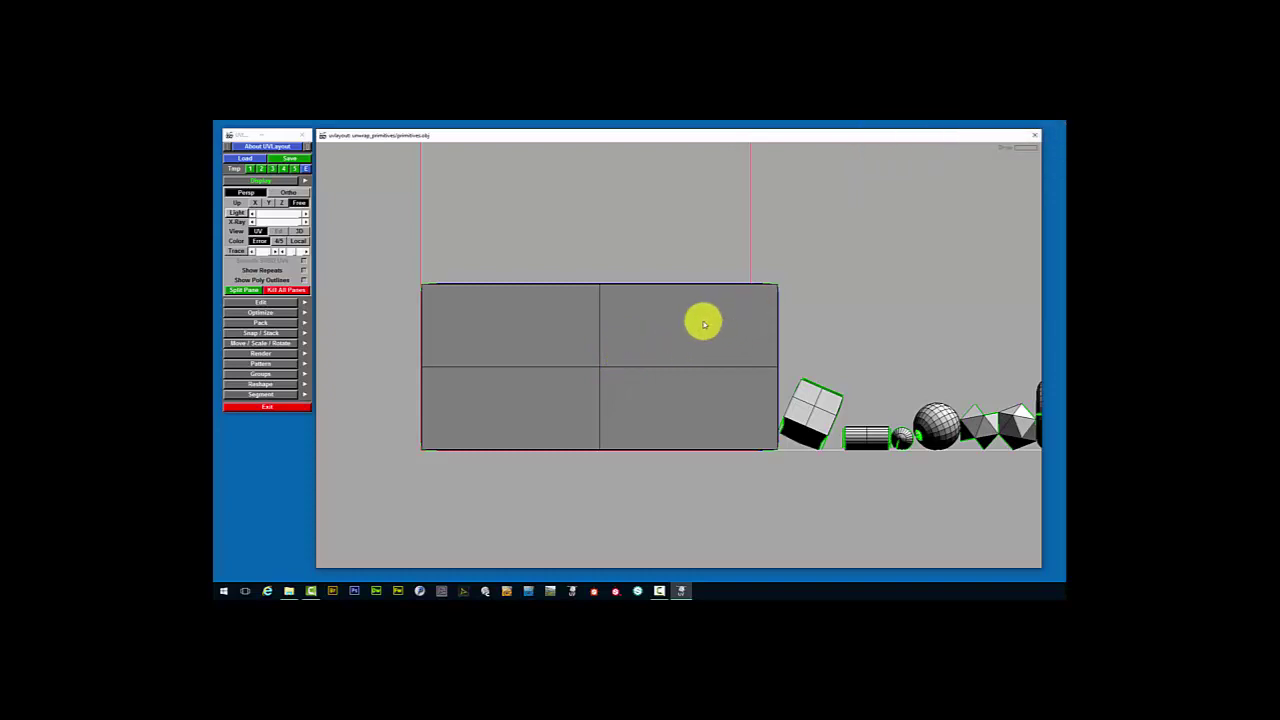
right_drag(686, 323, 688, 329)
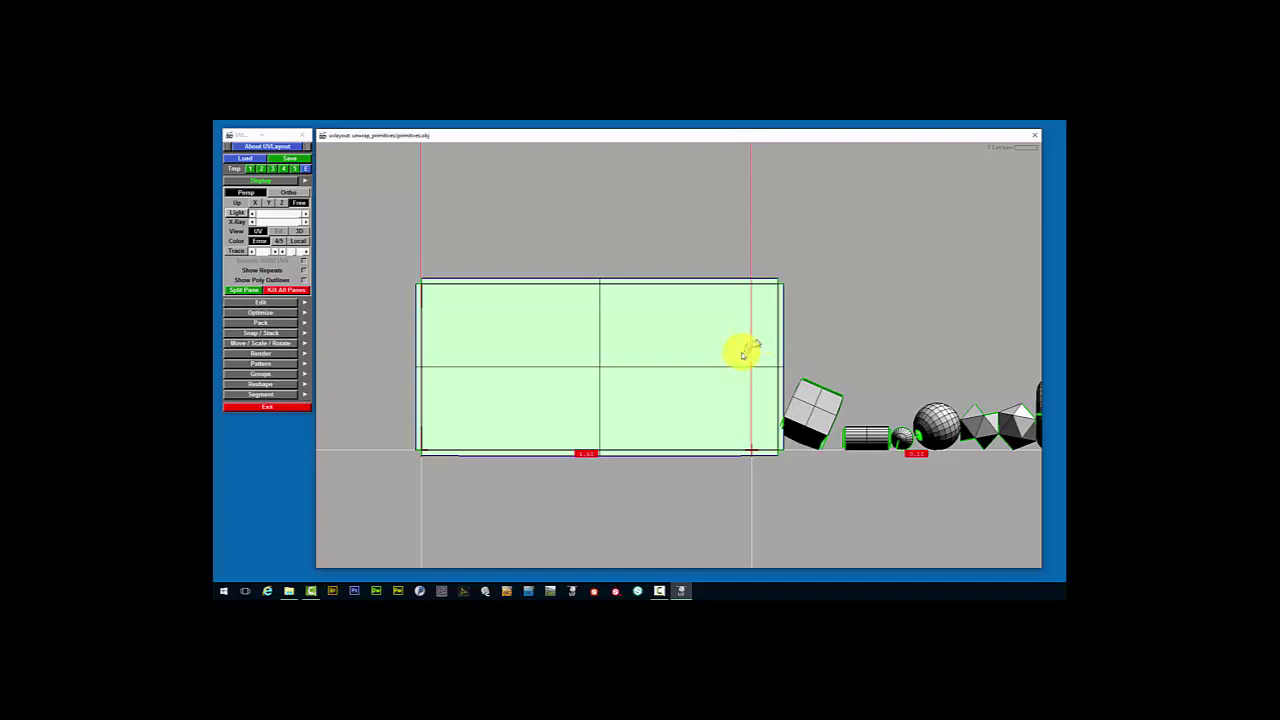
Flatten the cube's shell and move it into the free space above the slab's shell
scroll(735, 362, down, 2)
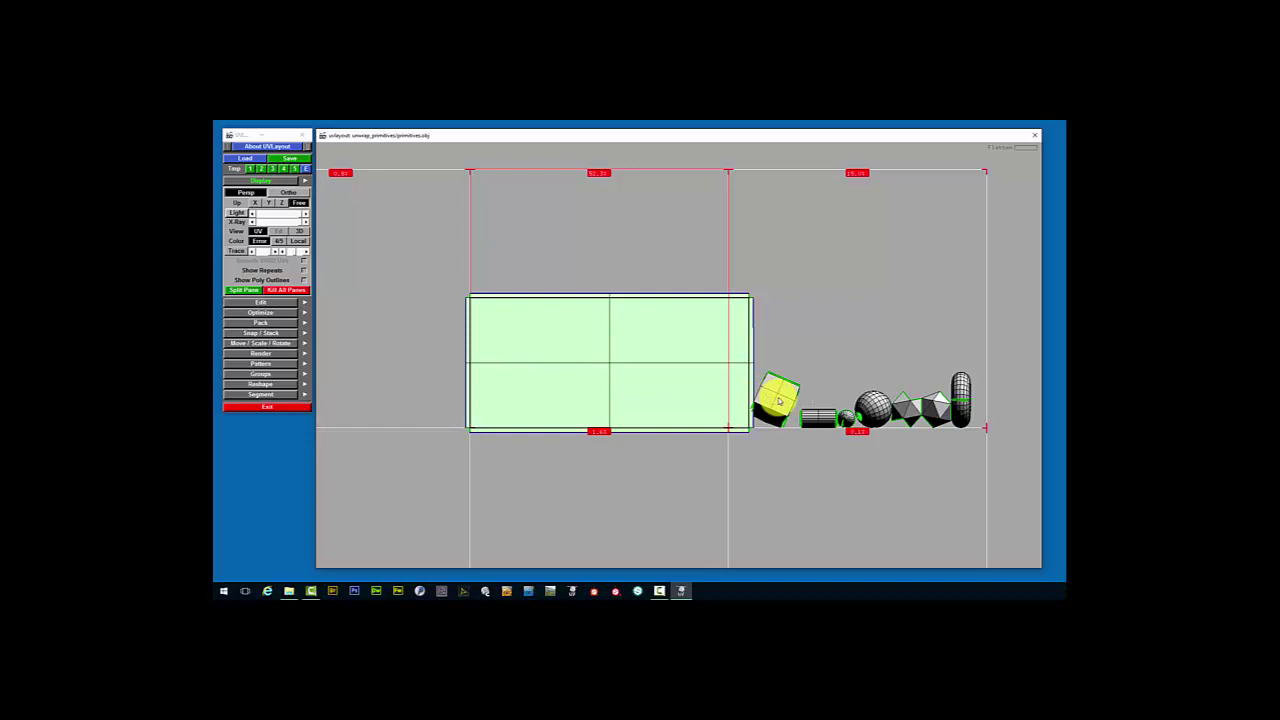
key(f)
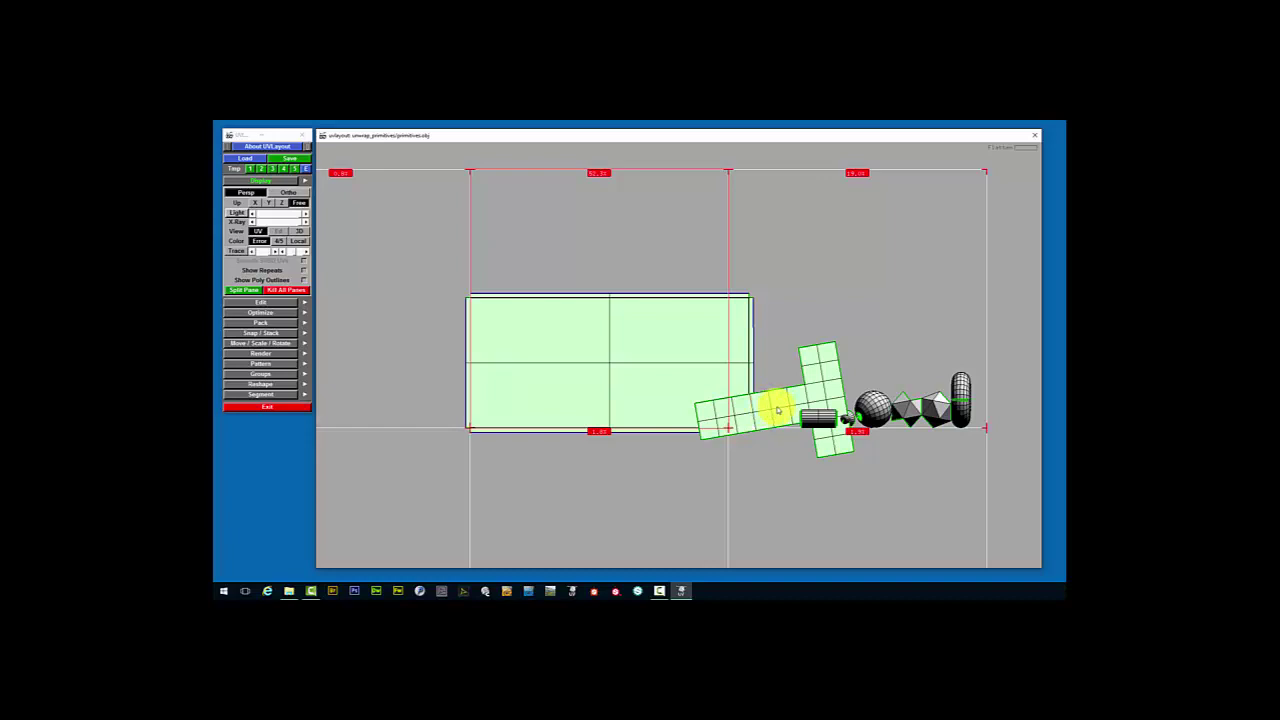
drag(778, 410, 652, 239)
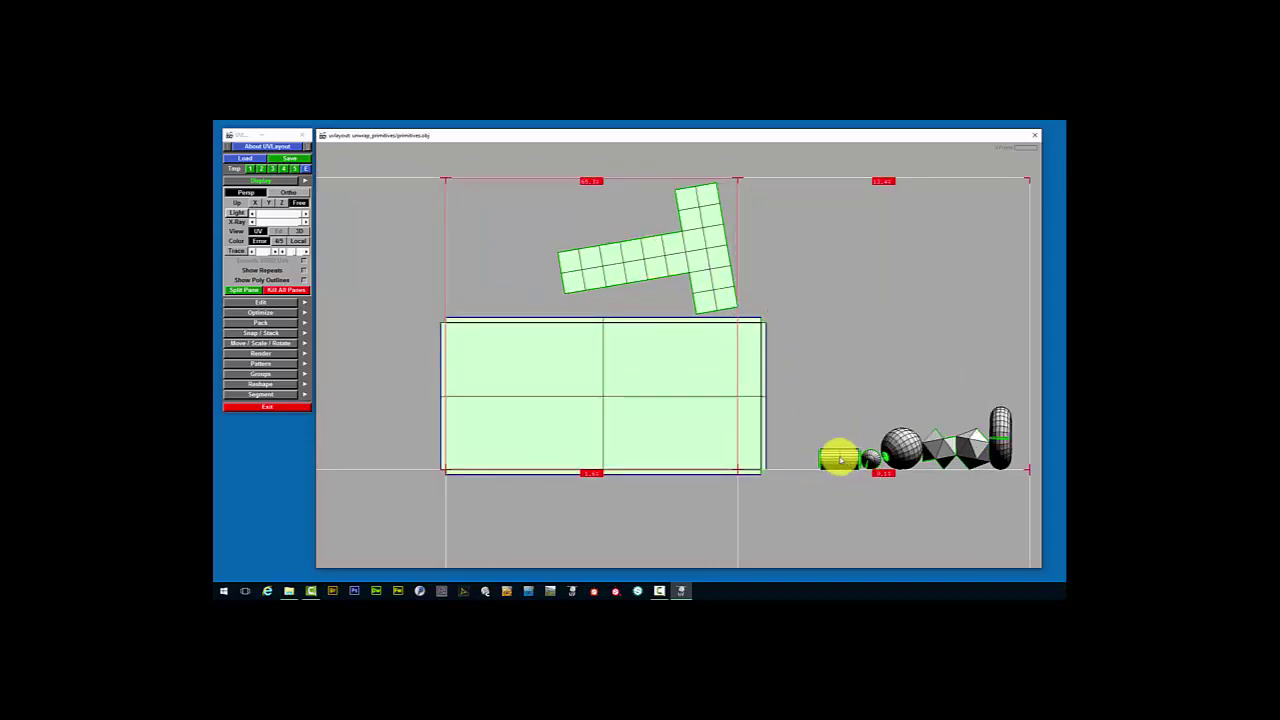
Flatten the cylinder's shell and move it up, clear of the remaining unflattened shells
key(f)
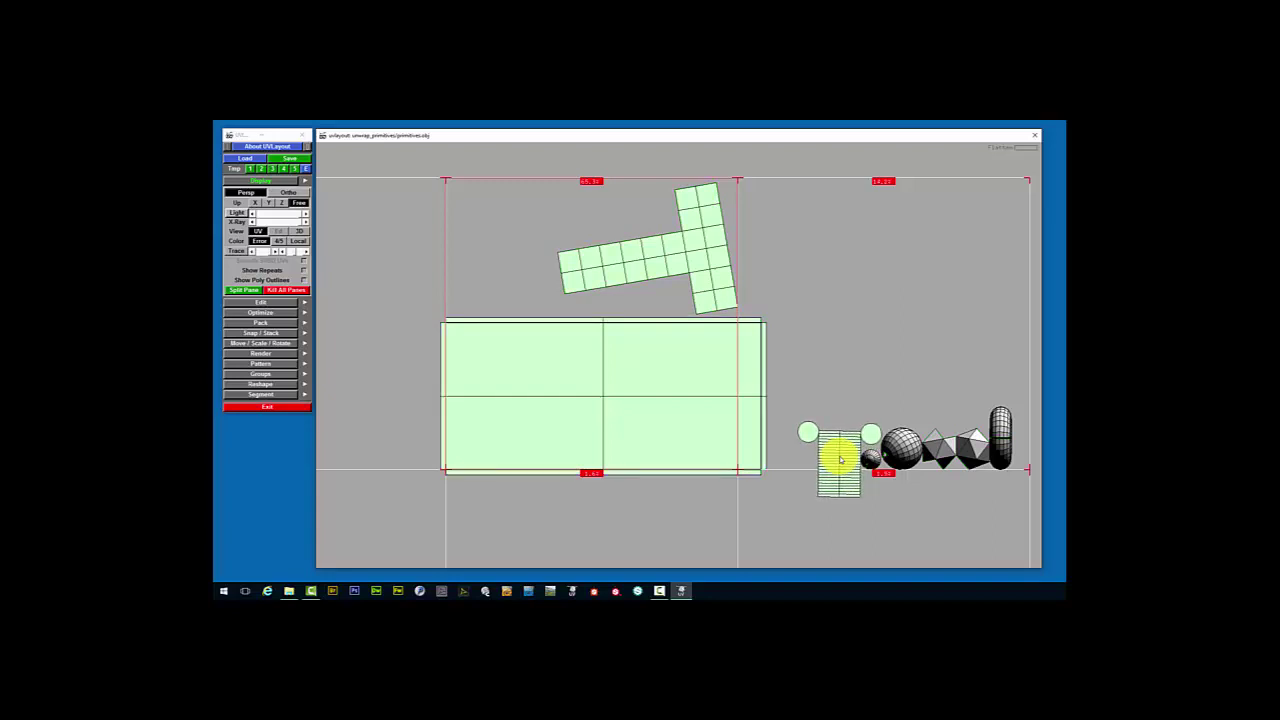
scroll(838, 452, up, 3)
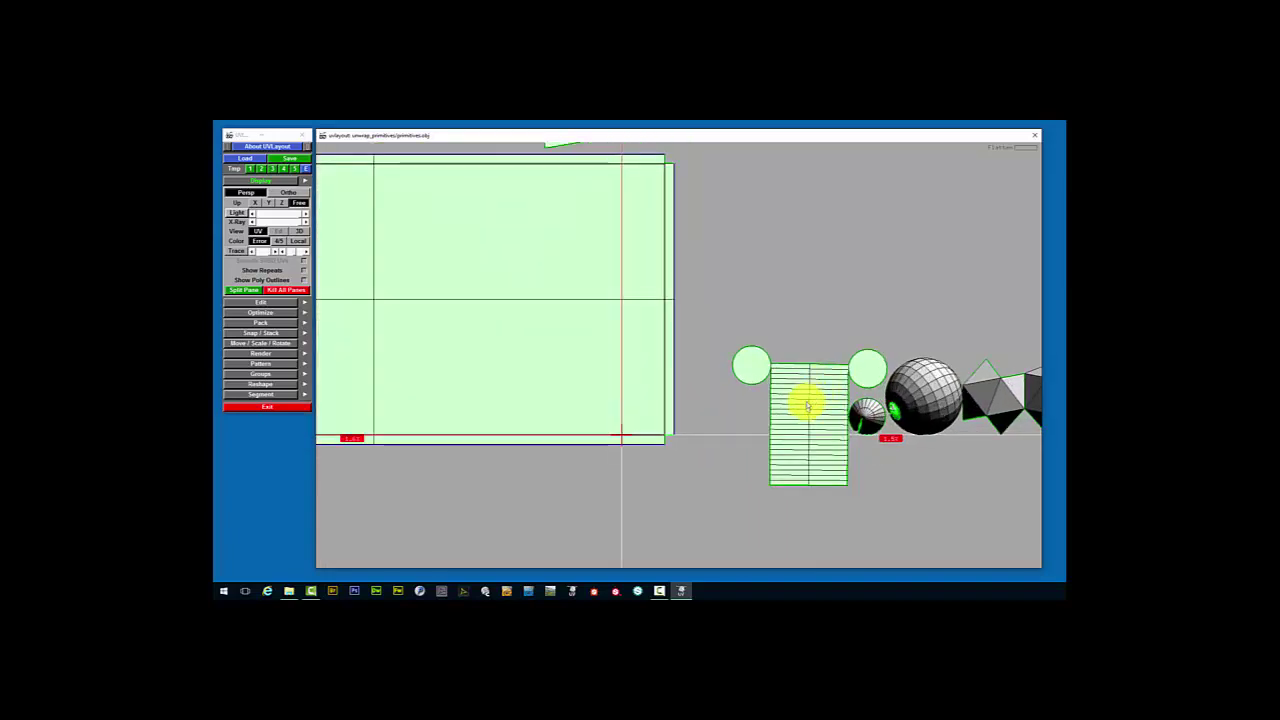
drag(808, 406, 765, 224)
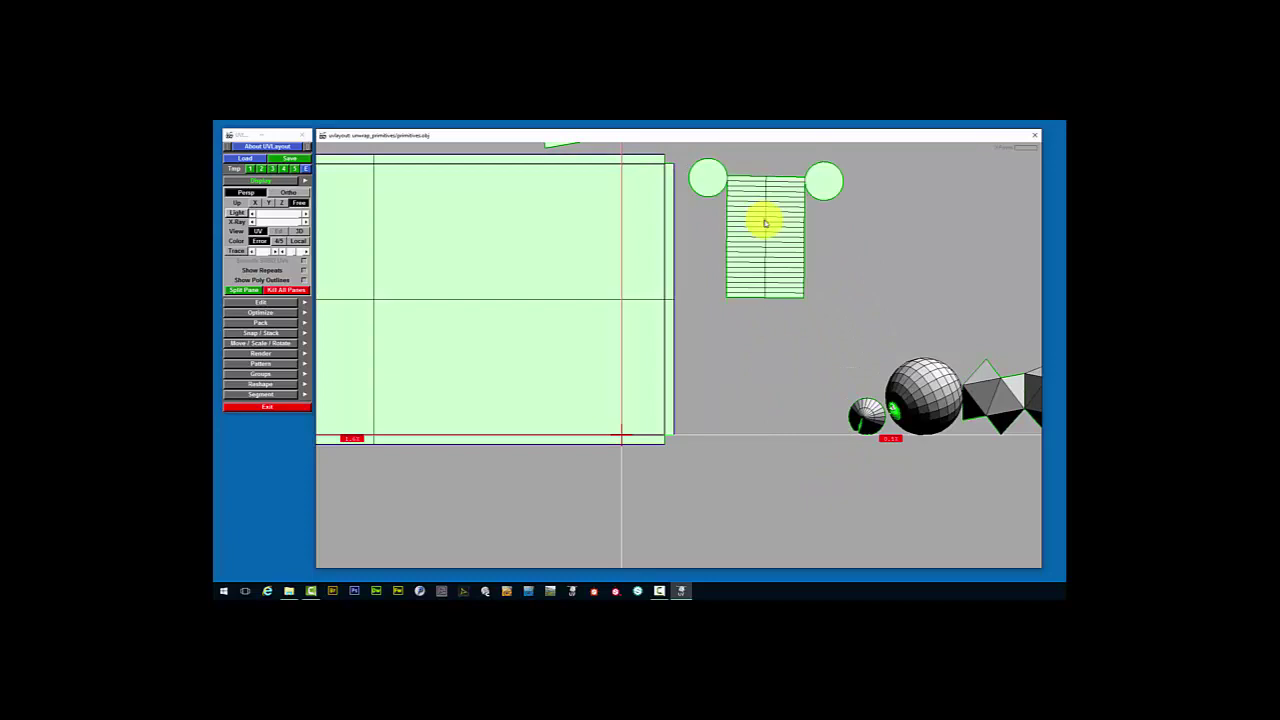
scroll(765, 224, down, 2)
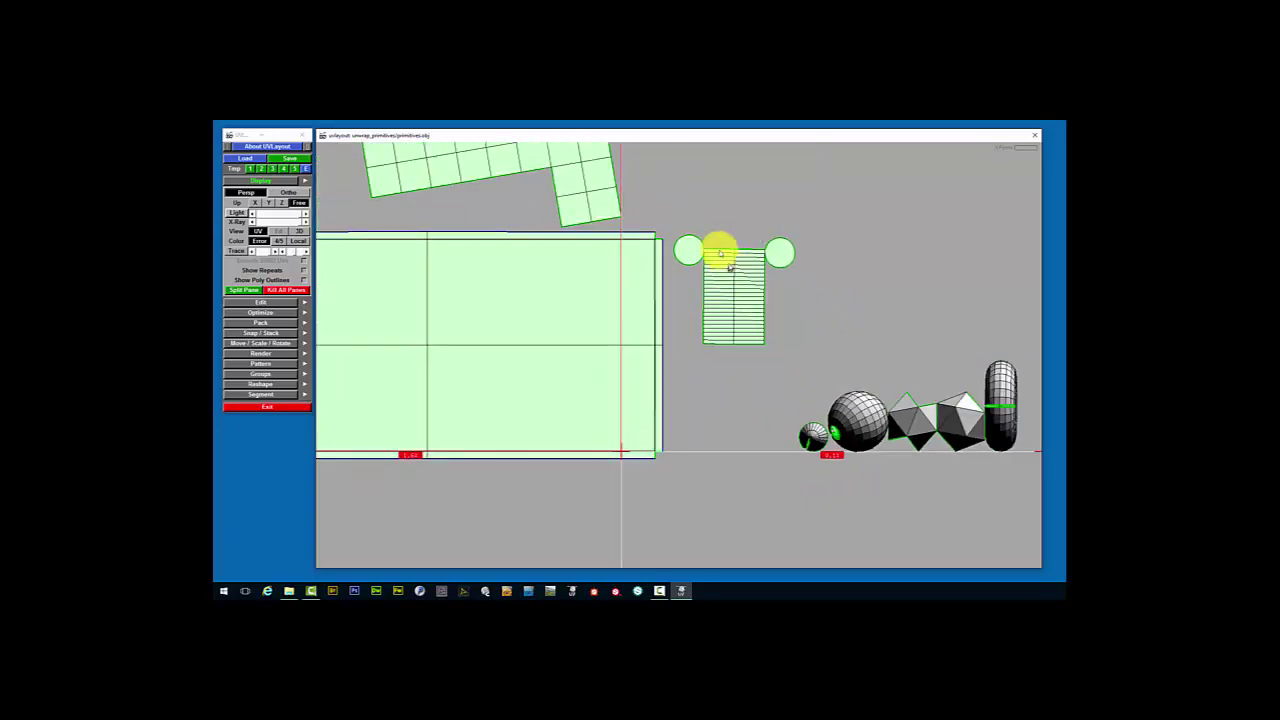
Cut the two round caps off the cylinder's body shell at their connecting edges
scroll(718, 258, up, 3)
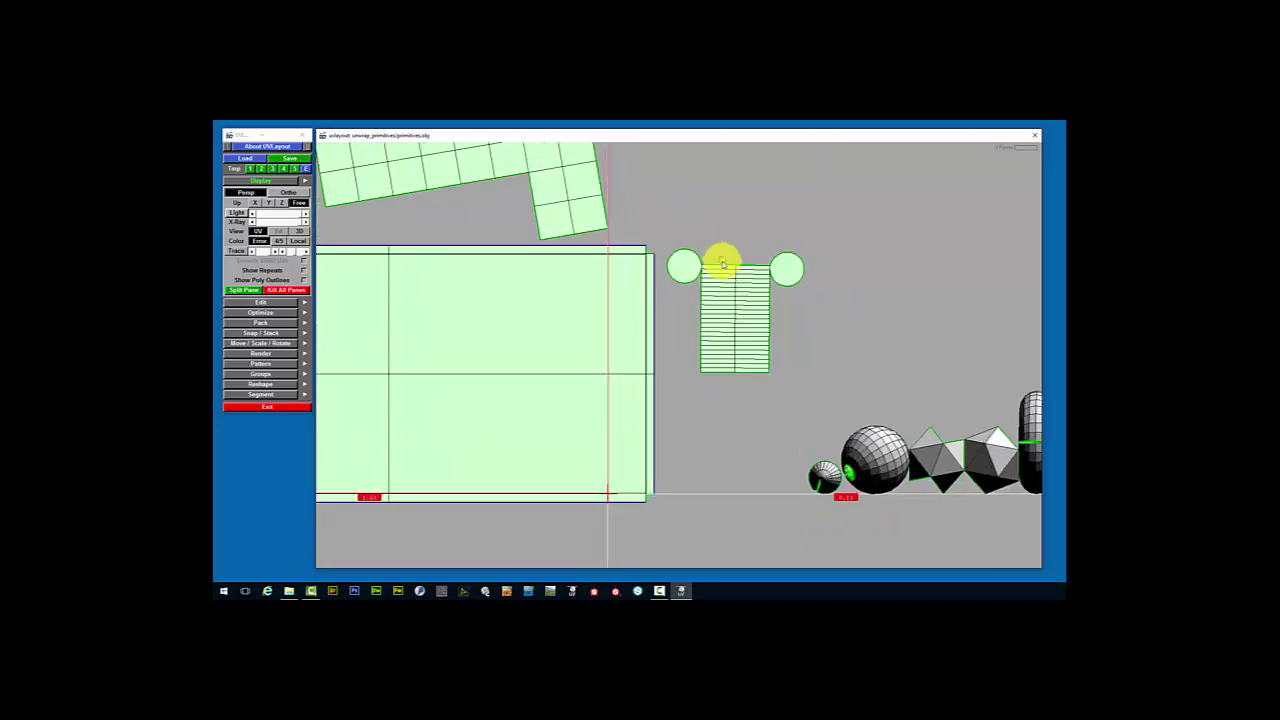
scroll(719, 314, up, 2)
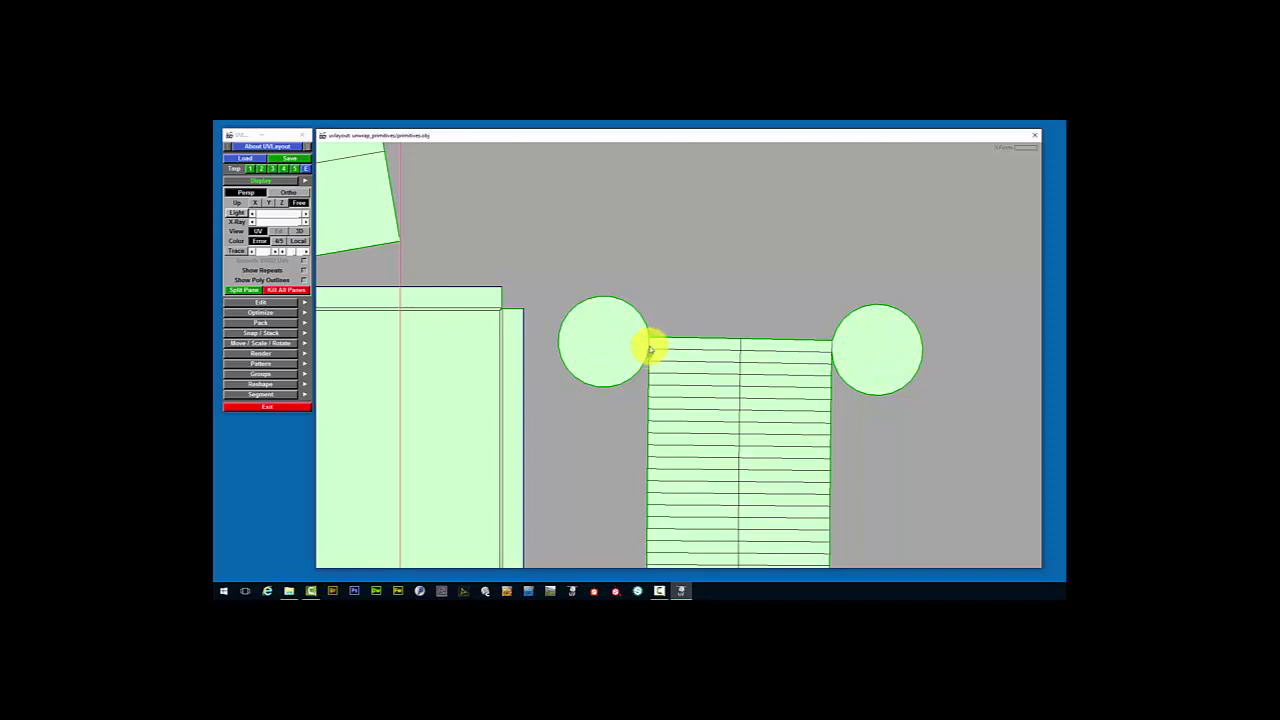
key(c)
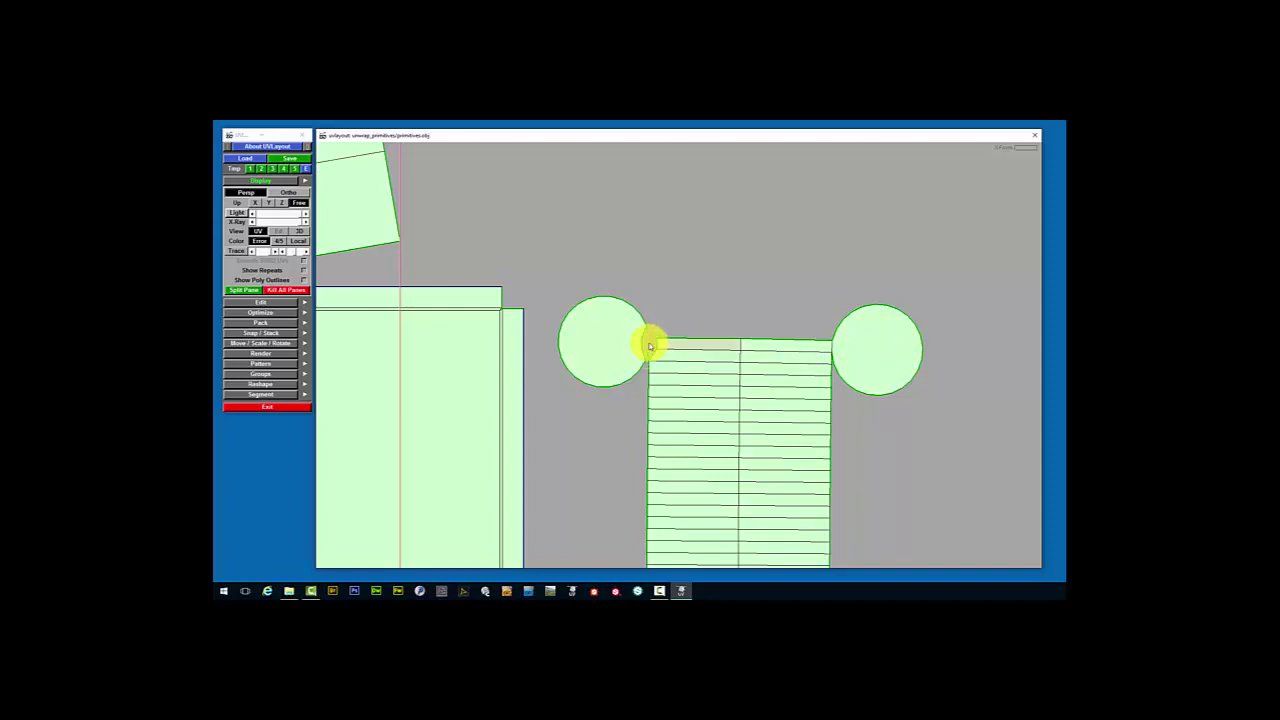
key(c)
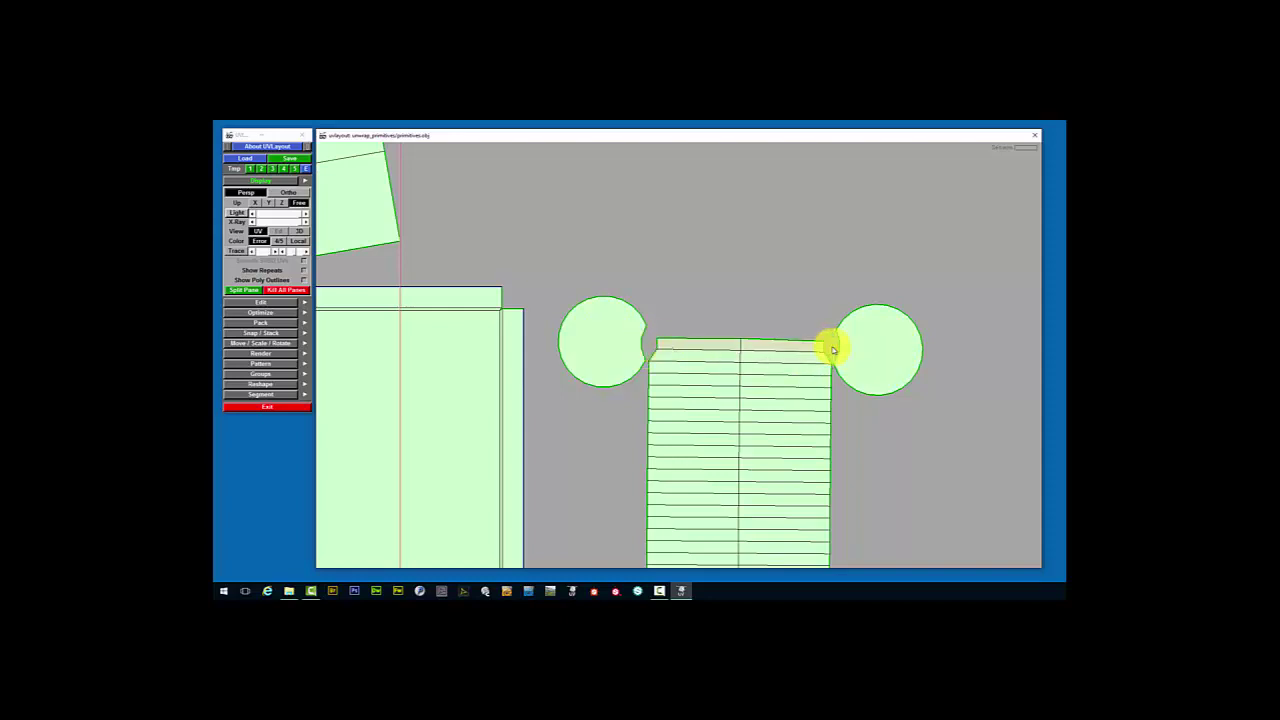
key(Return)
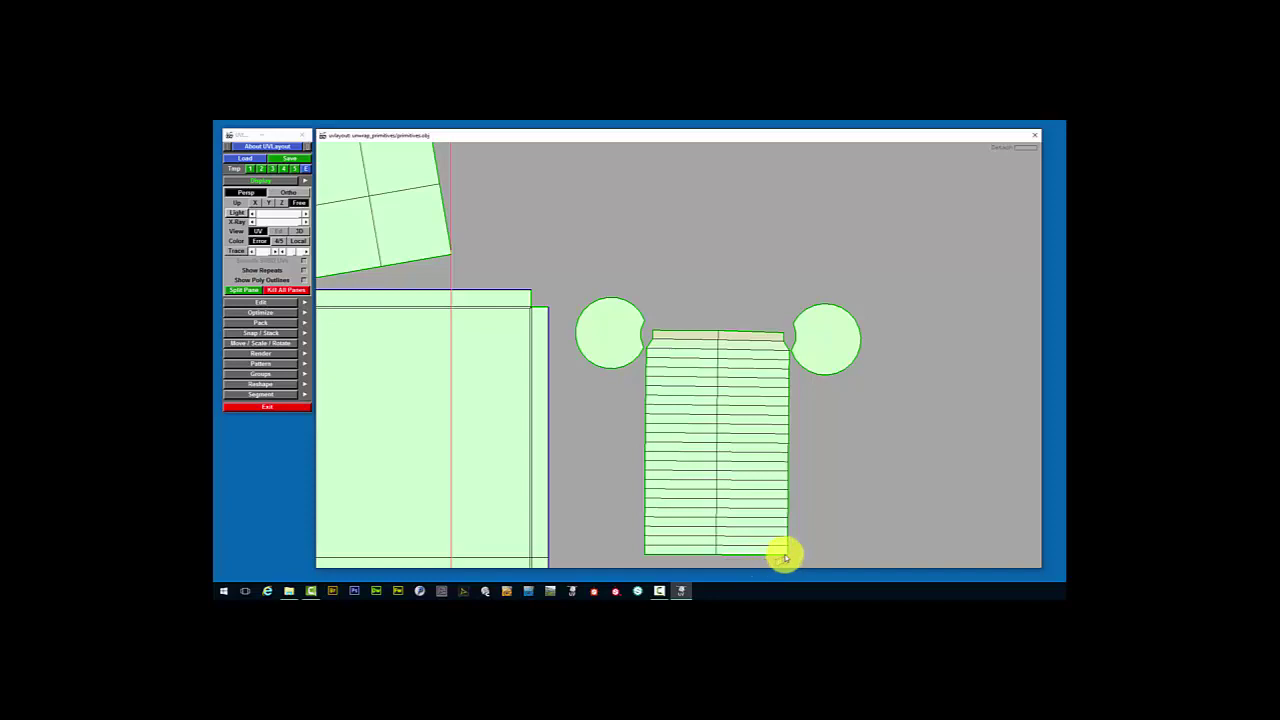
Flatten the cylinder's body as a rectangular shell
key(r)
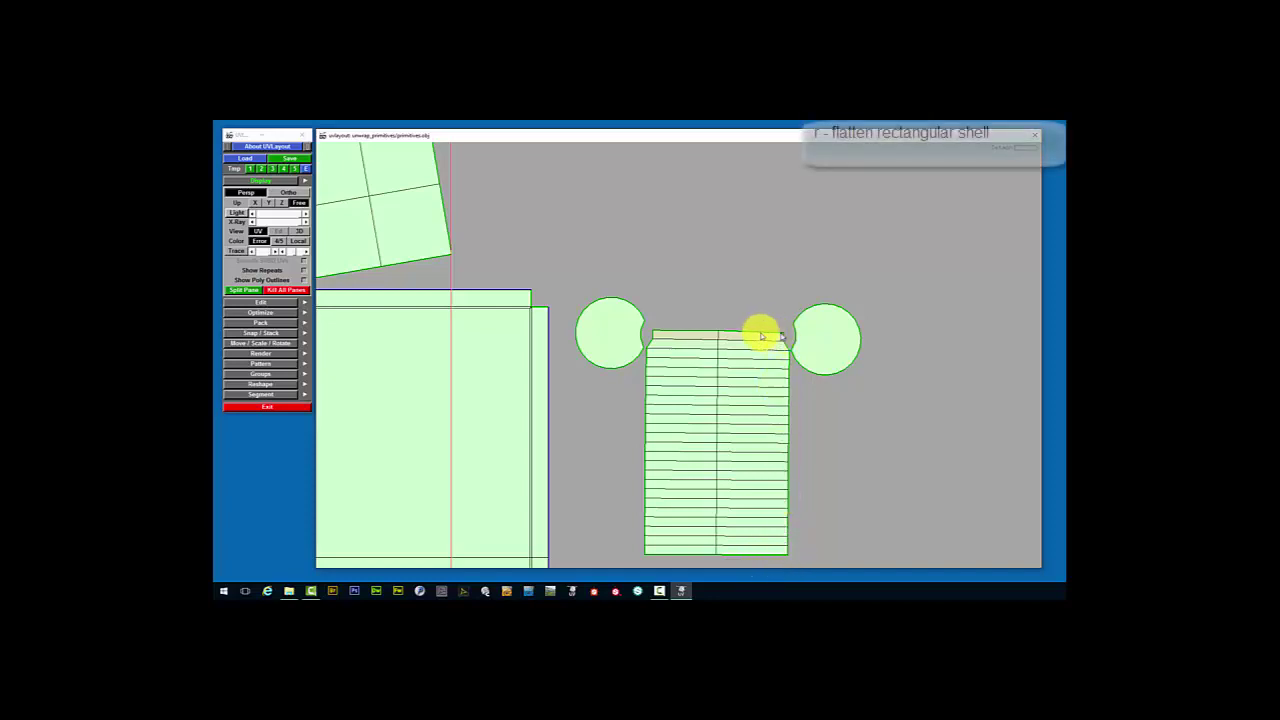
drag(655, 332, 686, 391)
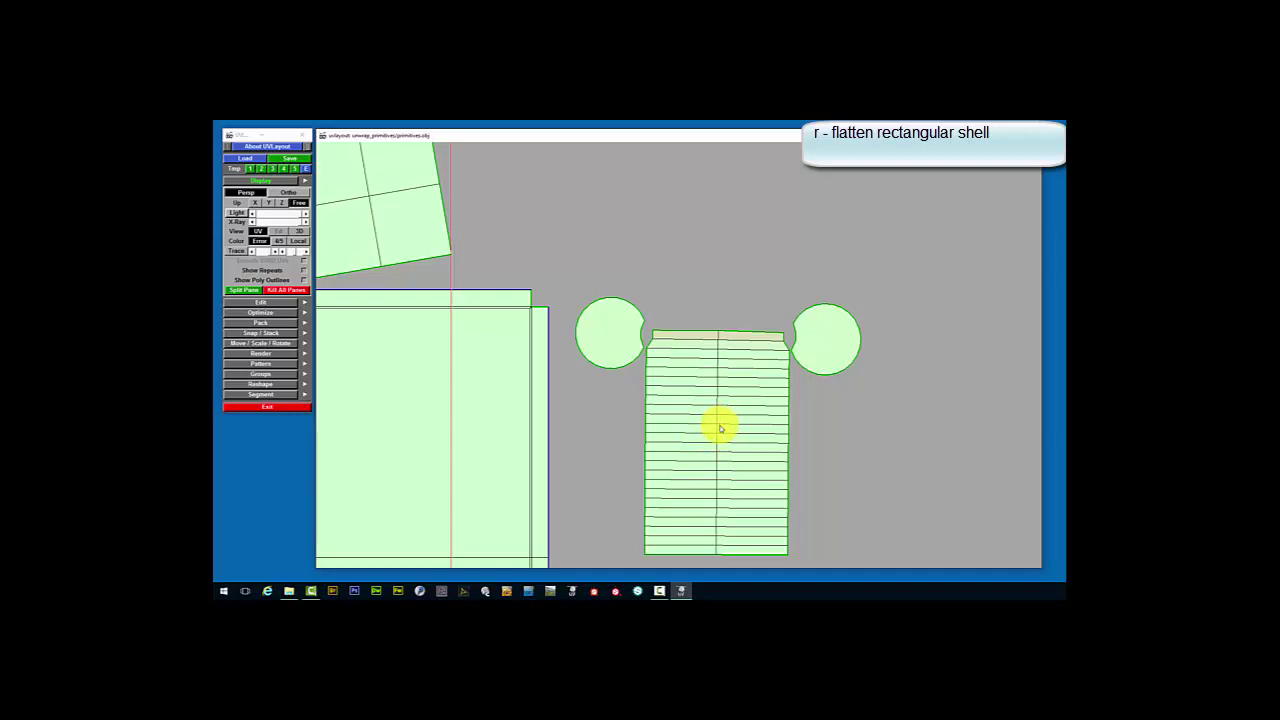
key(r)
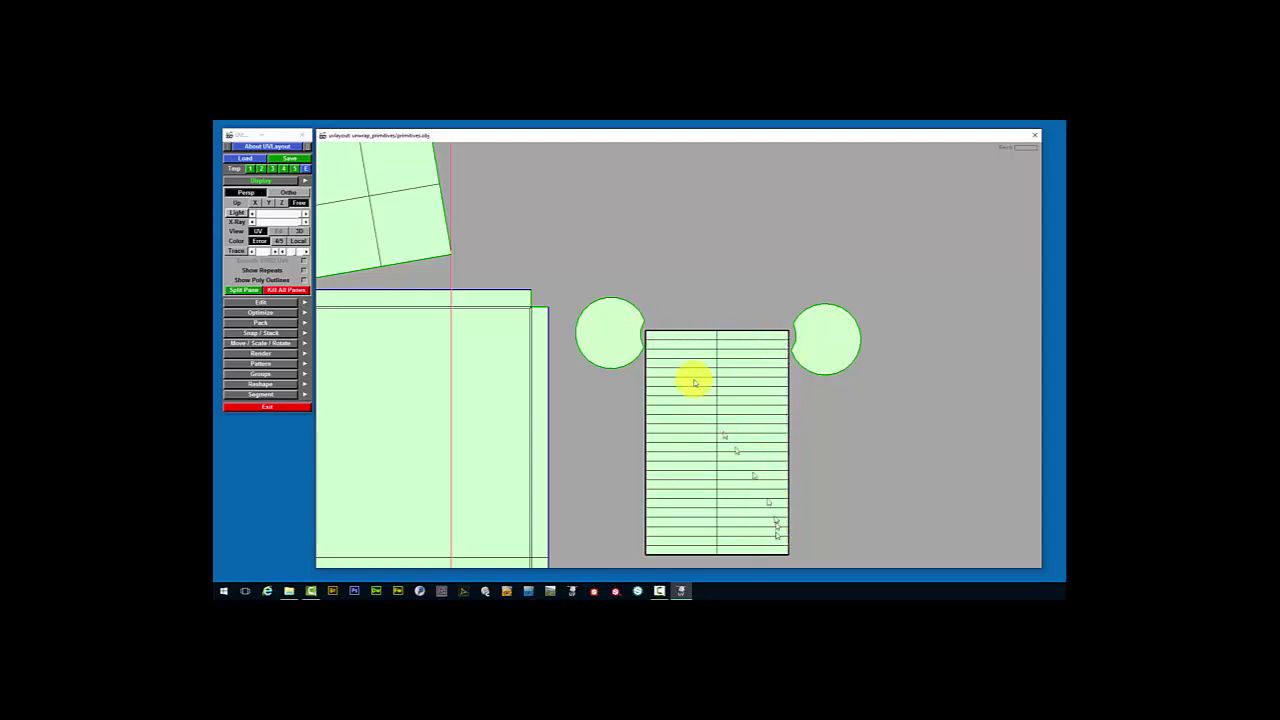
Mark the edge shared by the cylinder's left cap and the body's top-left corner for welding
scroll(652, 342, up, 1)
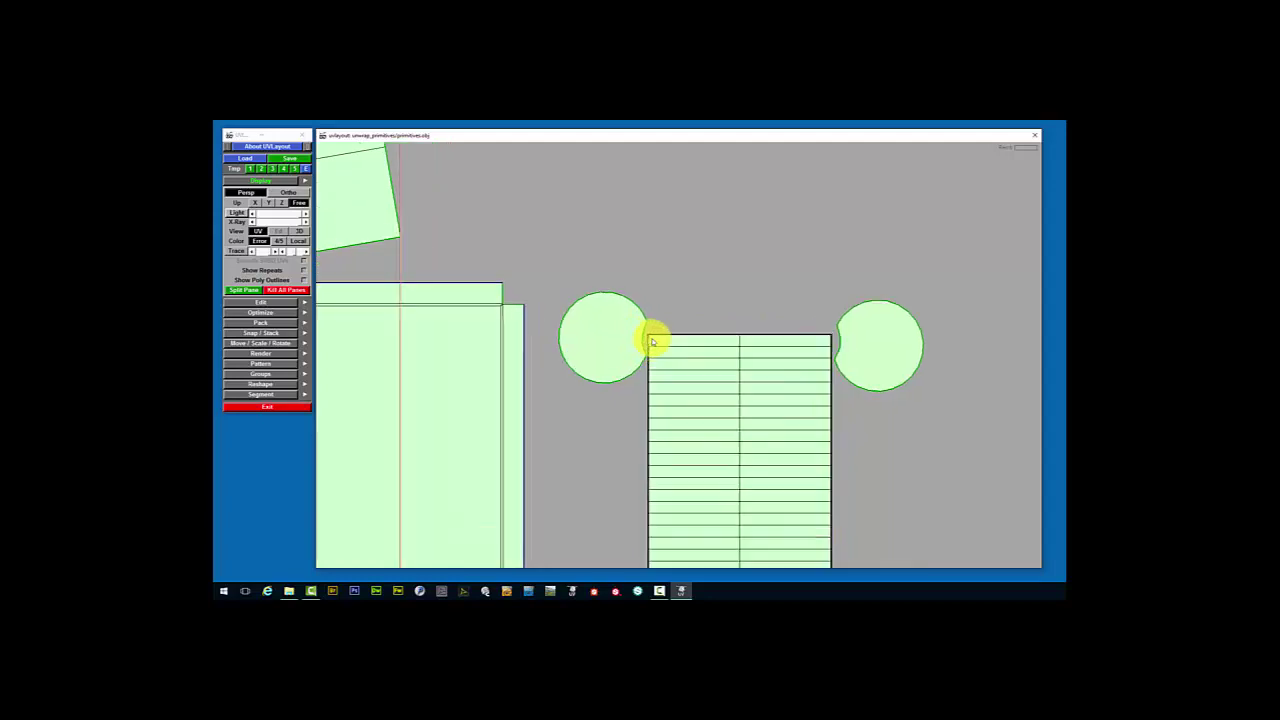
scroll(652, 342, up, 3)
scroll(630, 338, up, 2)
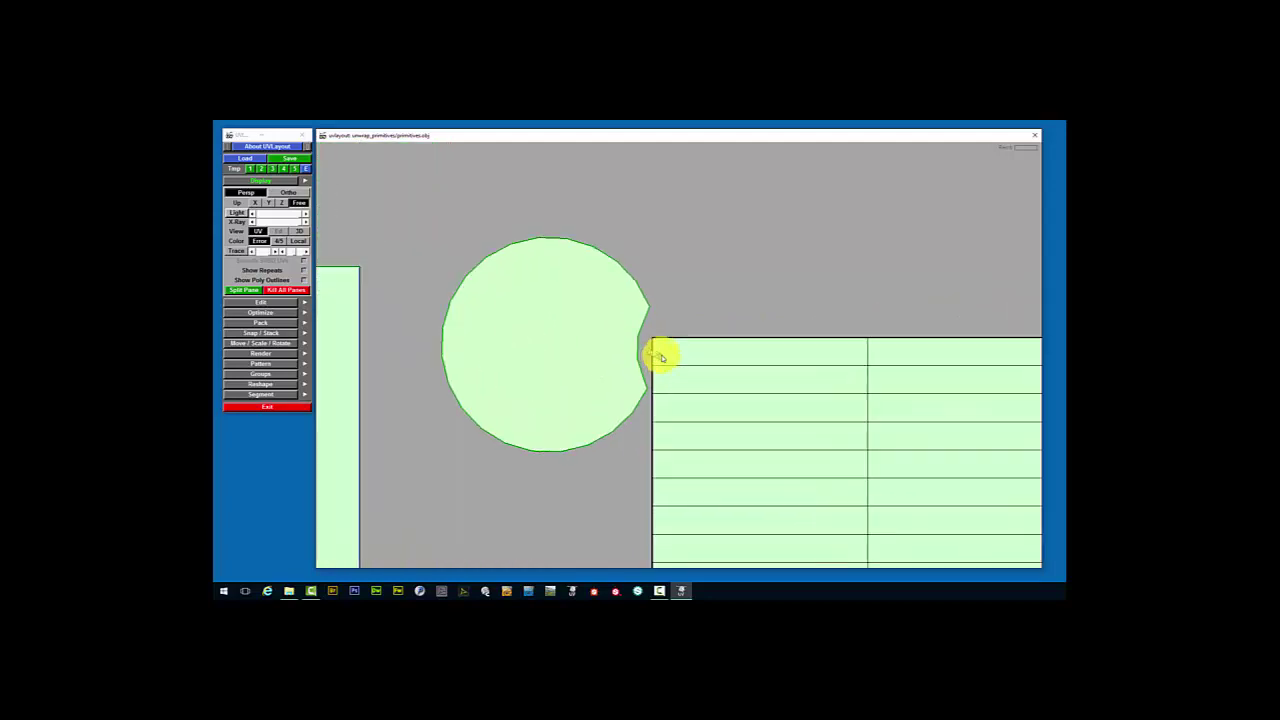
scroll(660, 357, up, 1)
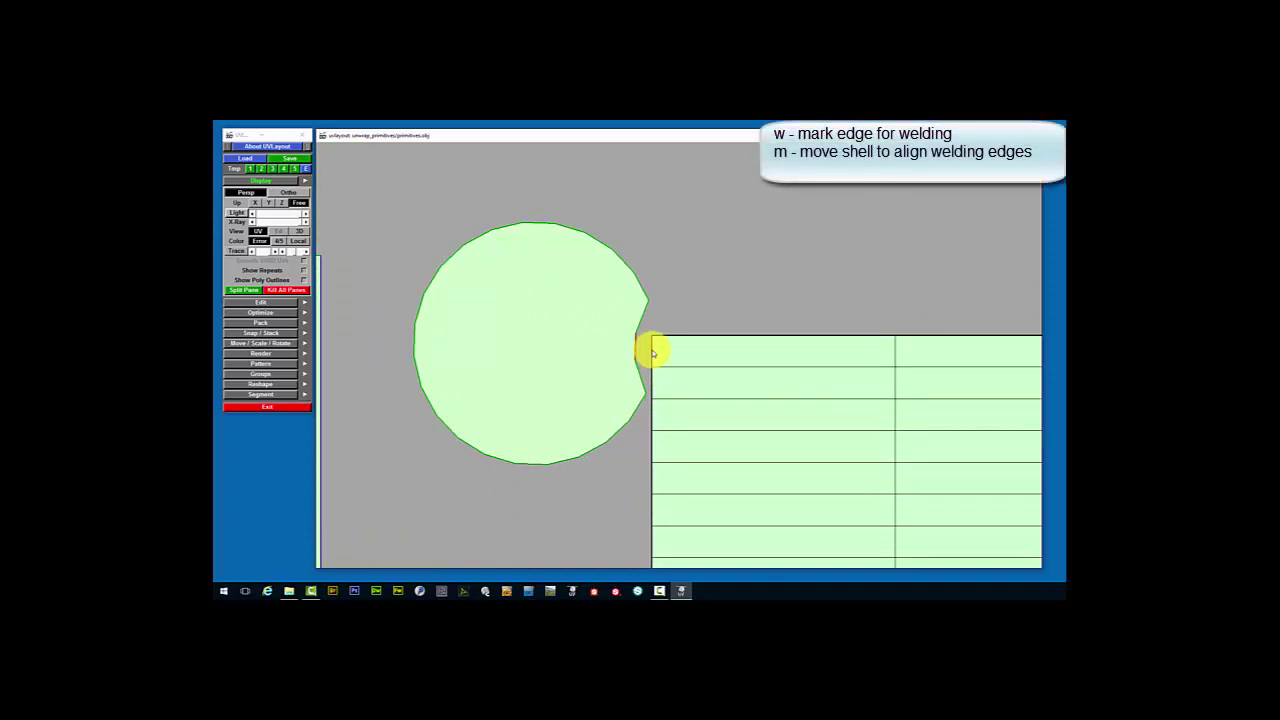
scroll(652, 352, up, 4)
key(w)
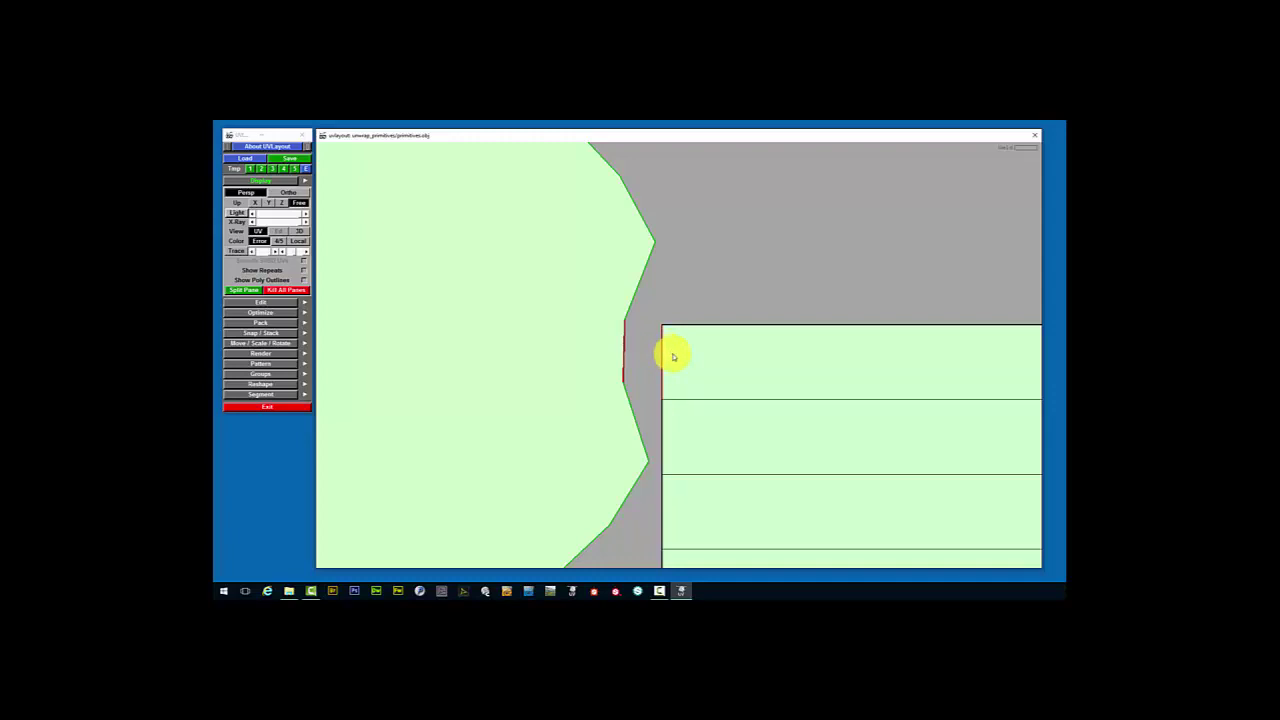
Weld the cylinder's left cap to the body shell along the marked edge at the body's top-left corner
key(w)
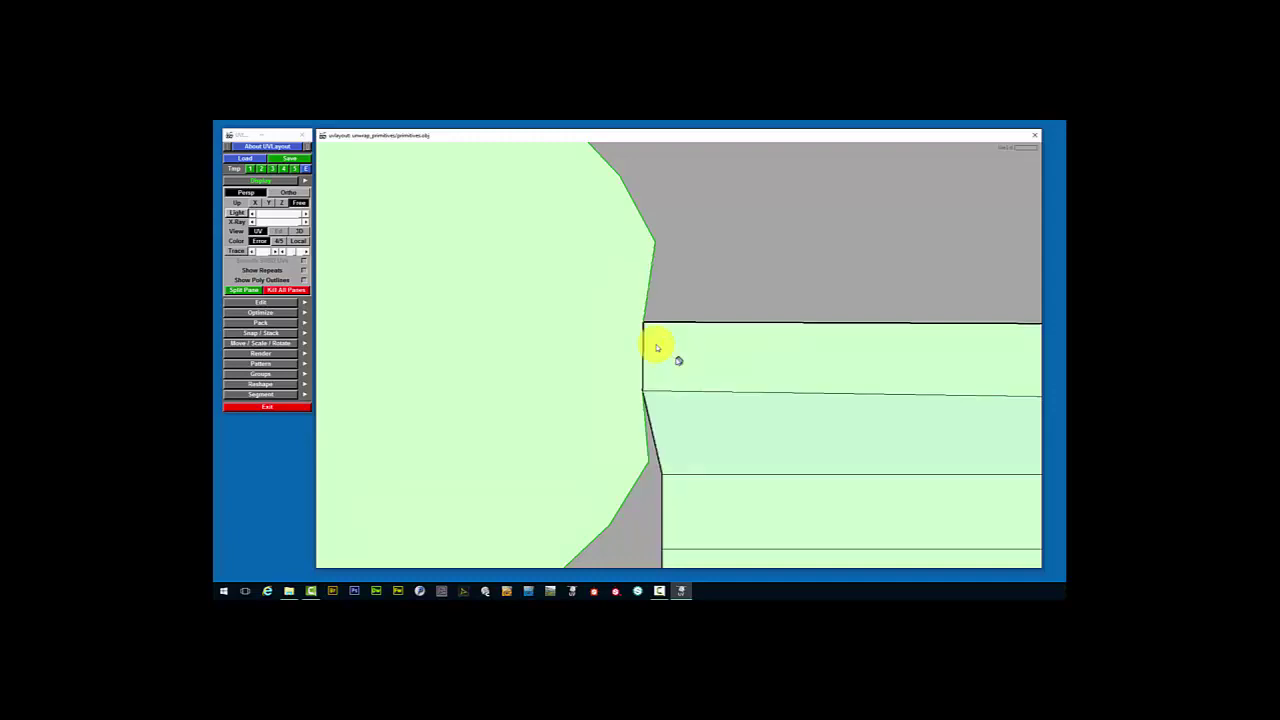
right_drag(663, 349, 766, 403)
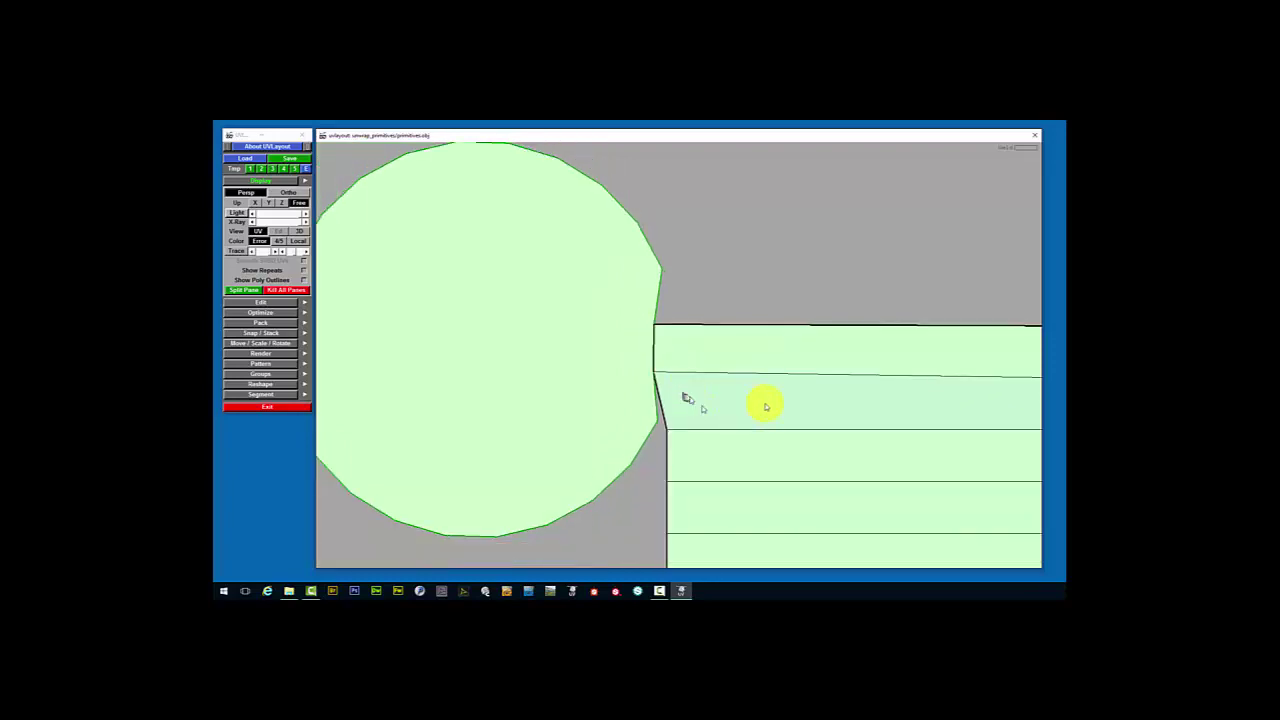
scroll(712, 398, down, 5)
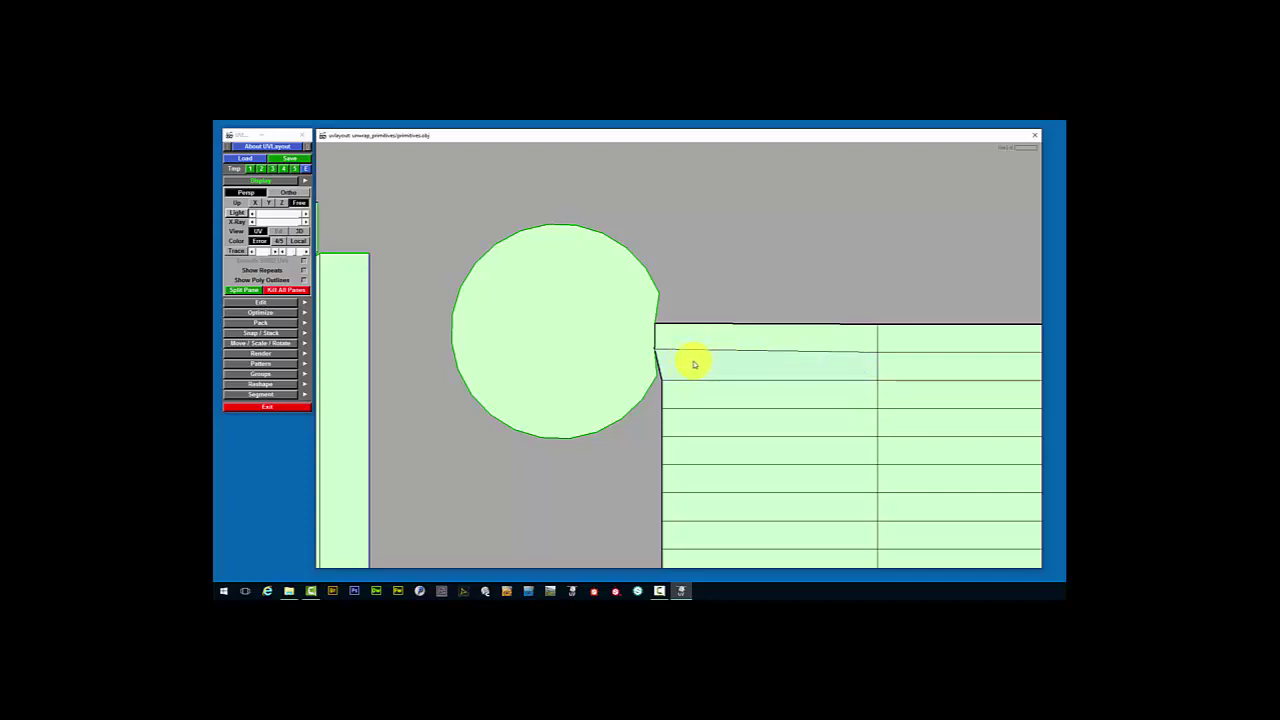
scroll(739, 364, down, 2)
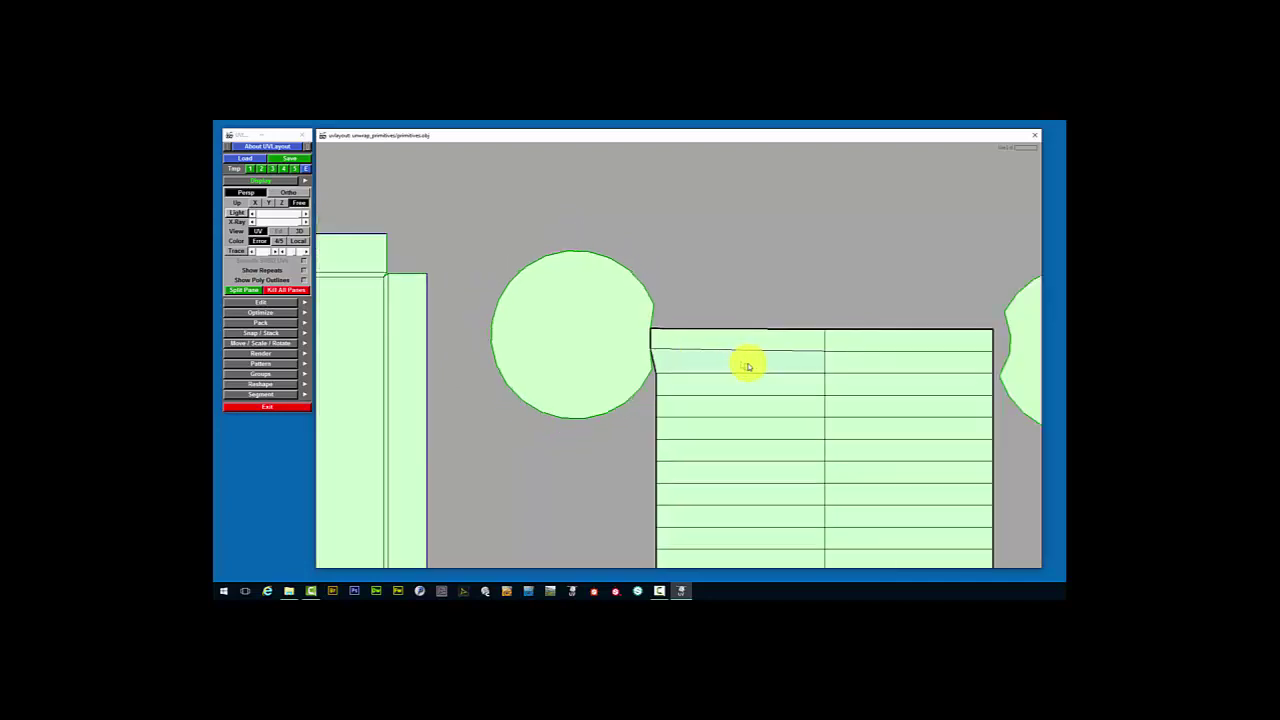
scroll(745, 366, down, 5)
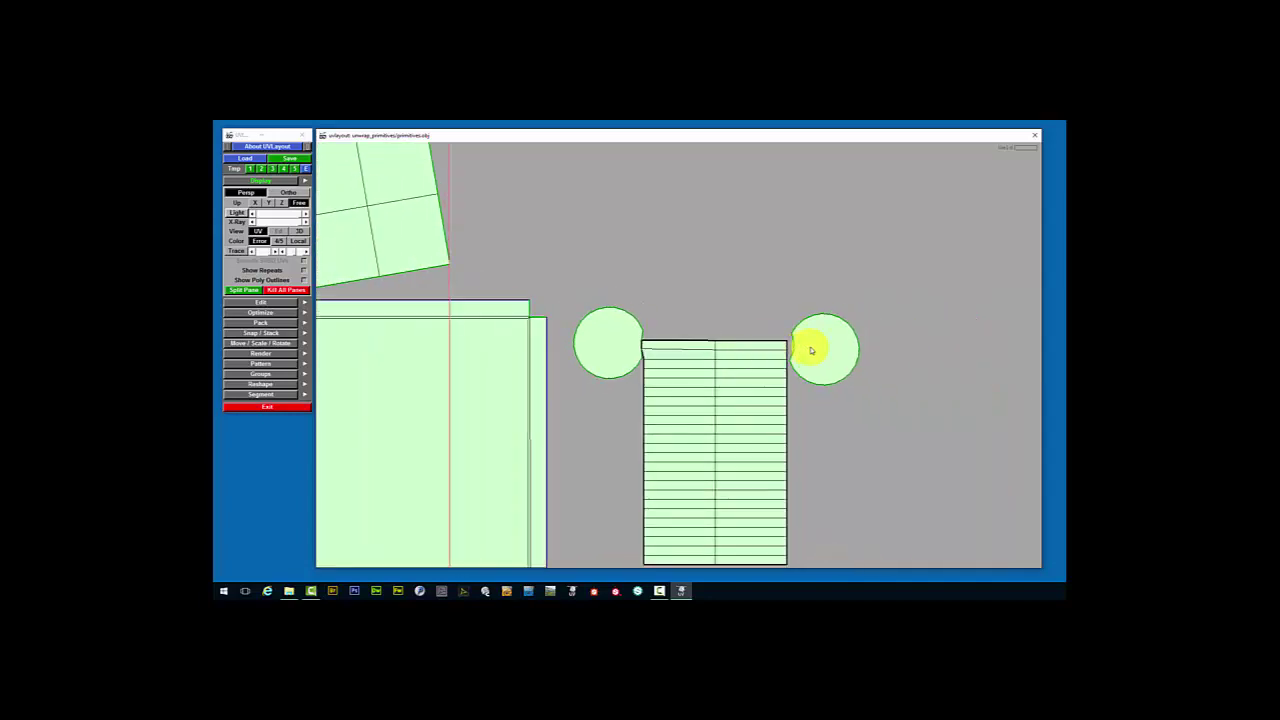
Move the cylinder's right cap up and away from the body, and mark the edge shared with the body's top-right corner for welding
middle_drag(812, 350, 835, 256)
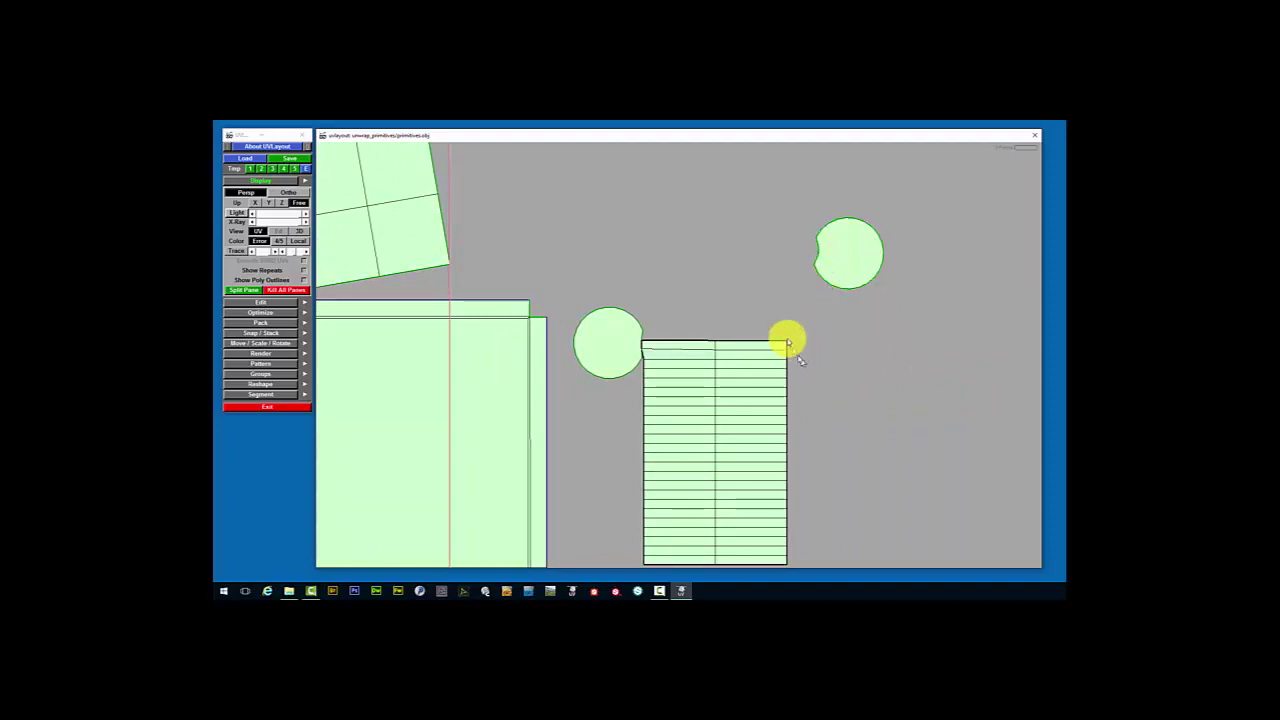
scroll(785, 343, up, 4)
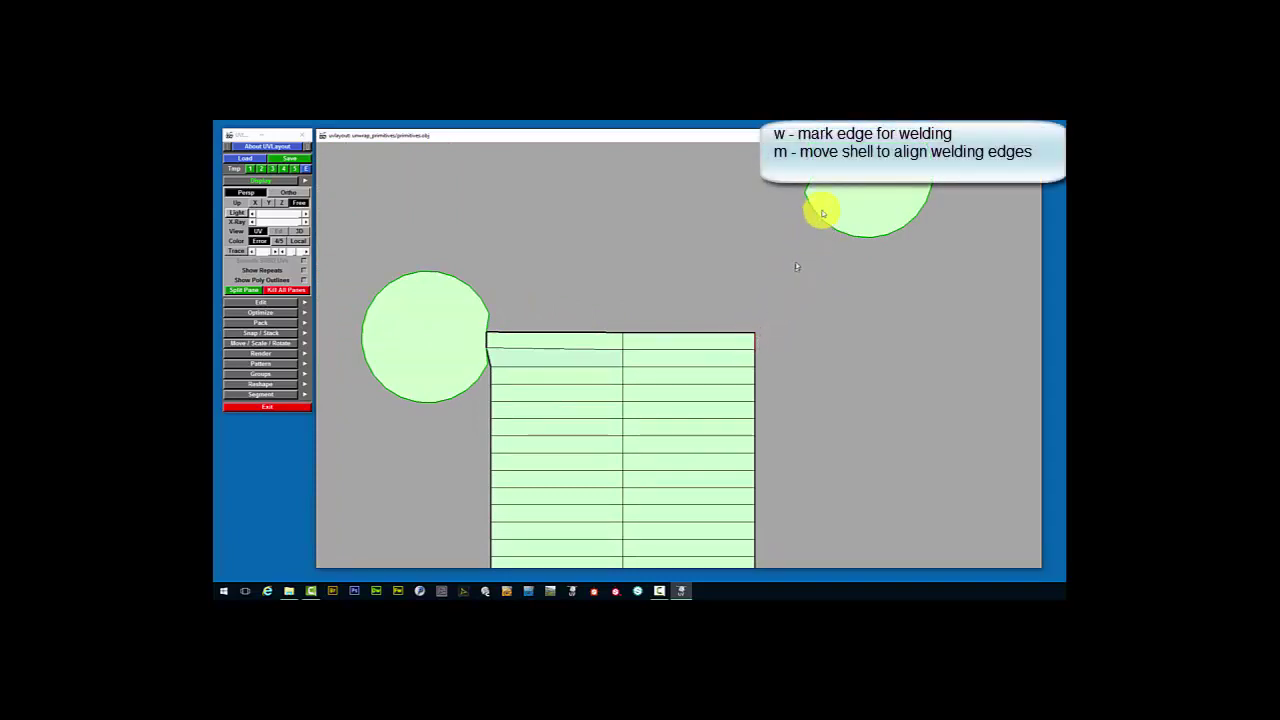
scroll(830, 197, up, 1)
scroll(830, 197, up, 5)
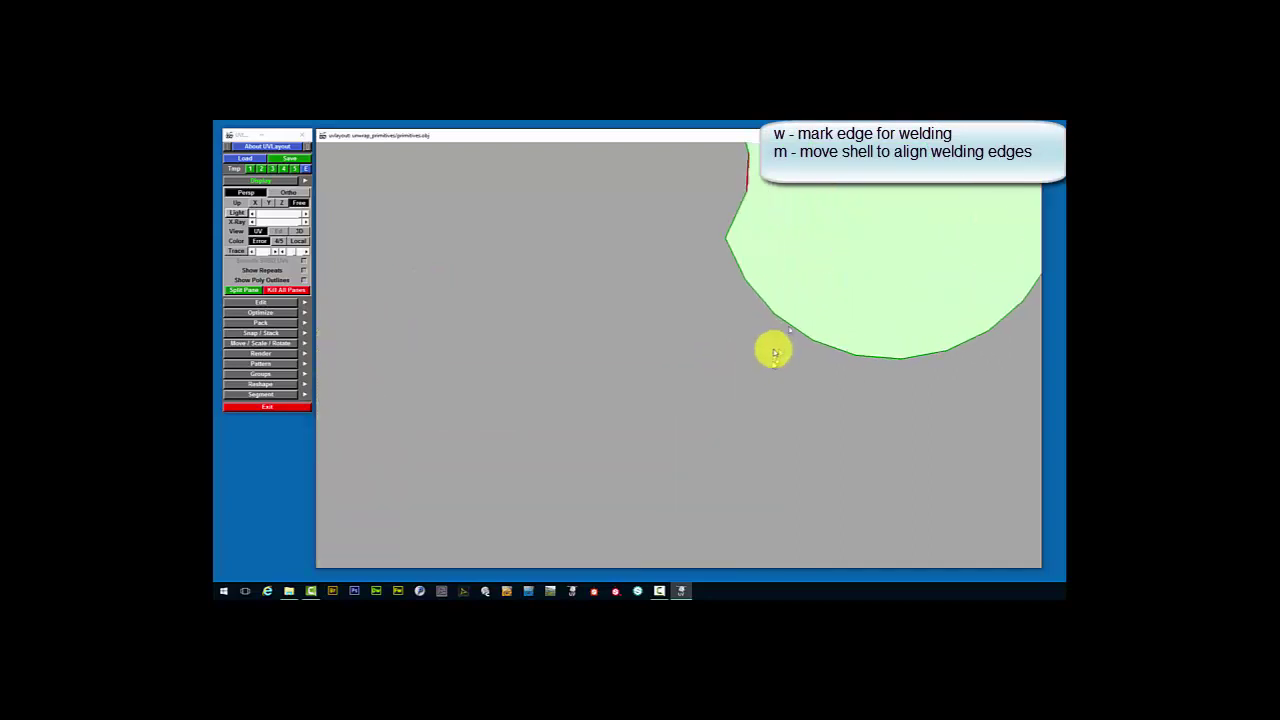
scroll(775, 355, down, 2)
scroll(760, 370, down, 2)
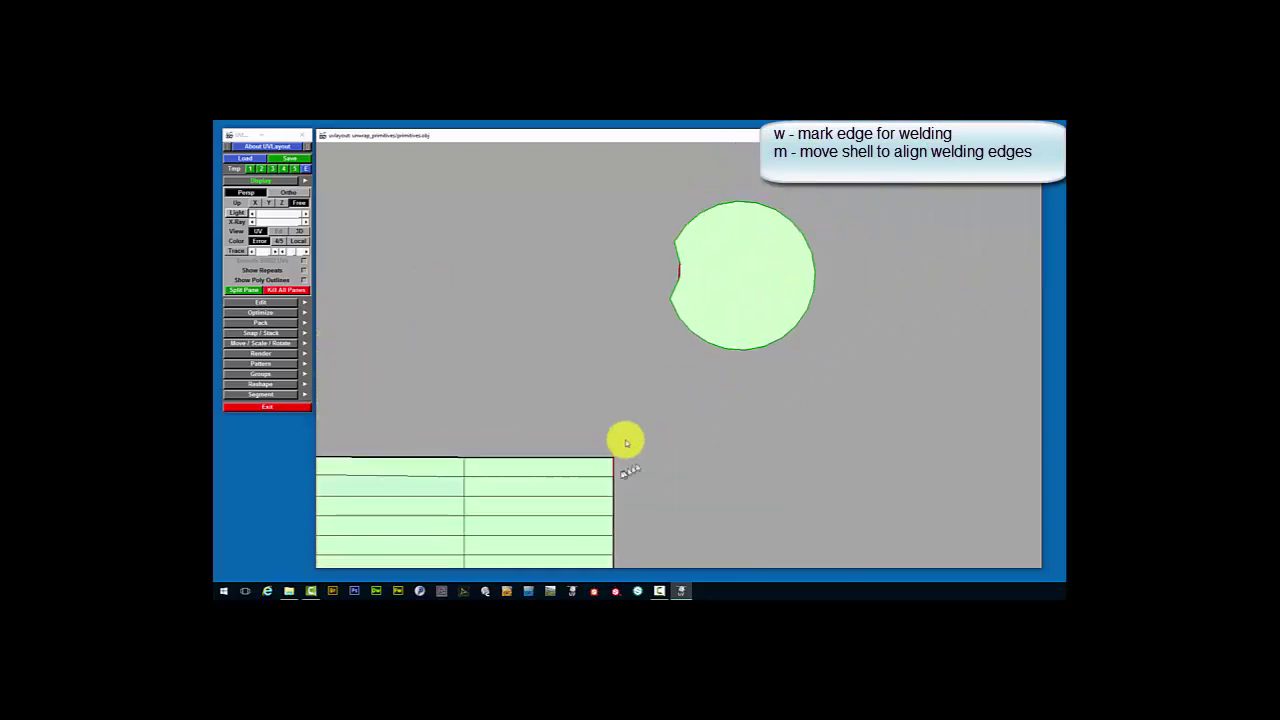
scroll(690, 258, up, 1)
scroll(650, 400, up, 2)
scroll(668, 438, down, 2)
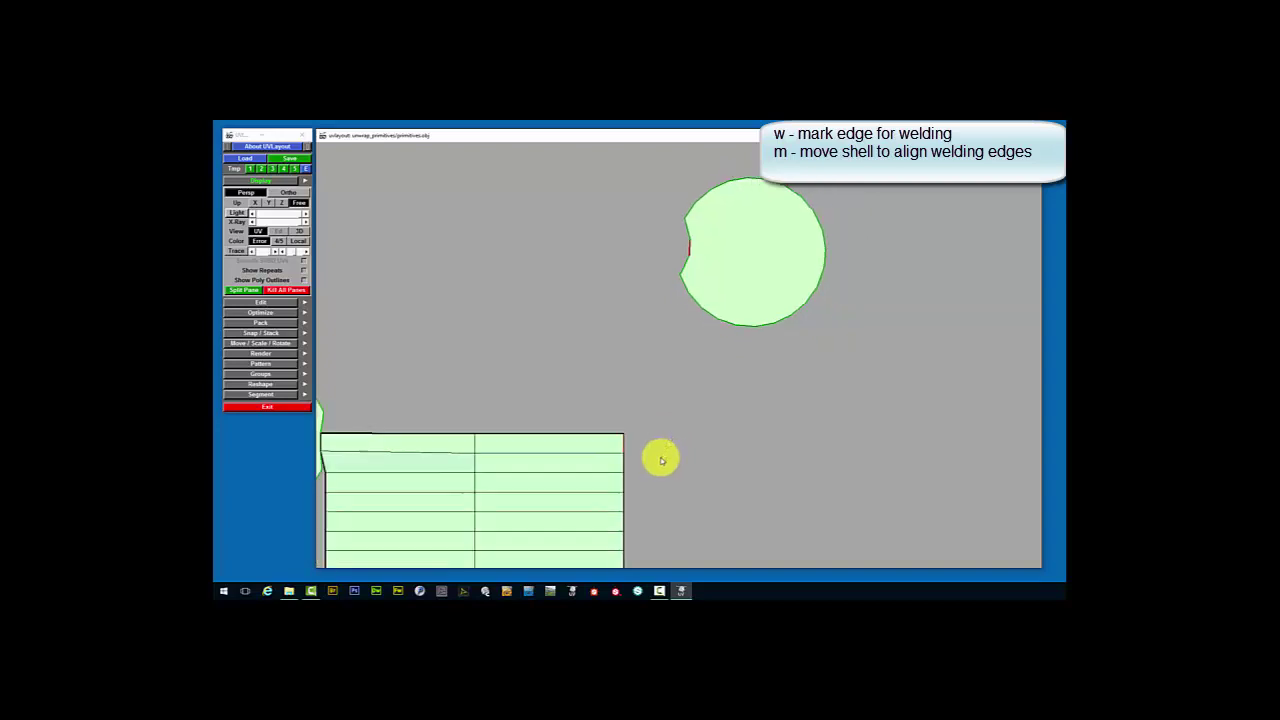
key(w)
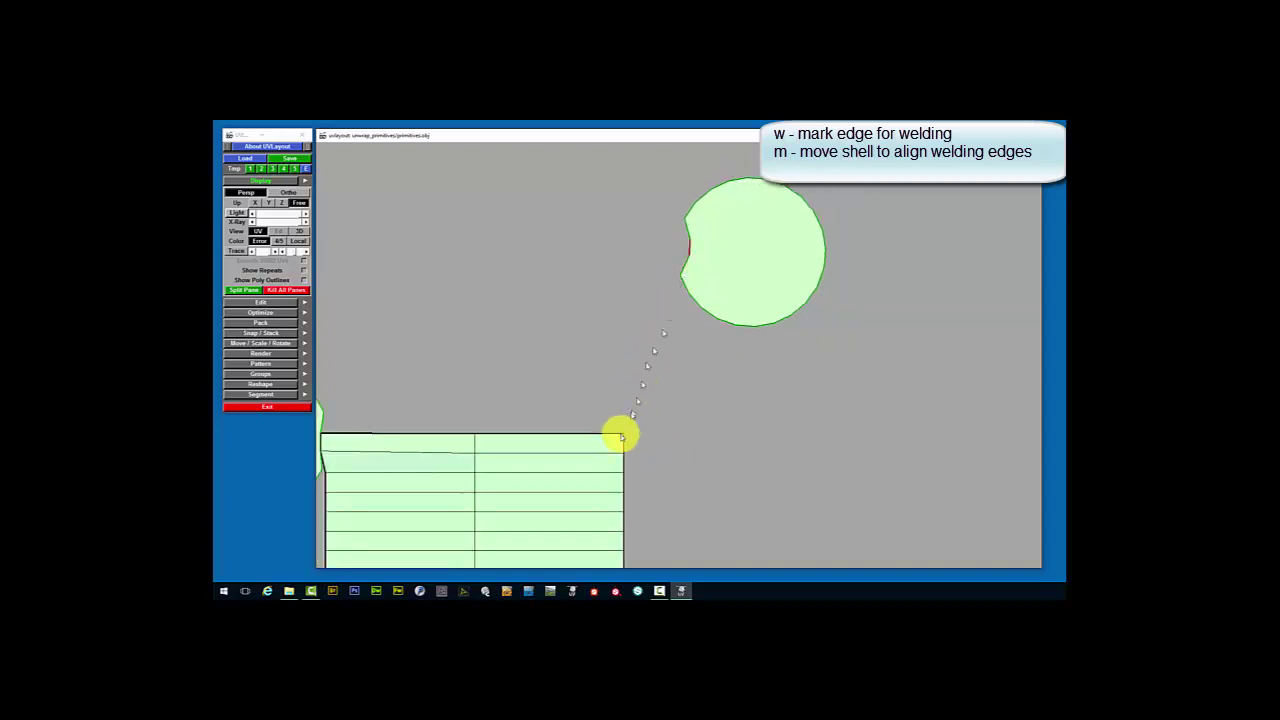
Align the cylinder's right cap with the body shell at their marked welding edges
scroll(628, 400, up, 1)
scroll(645, 392, down, 1)
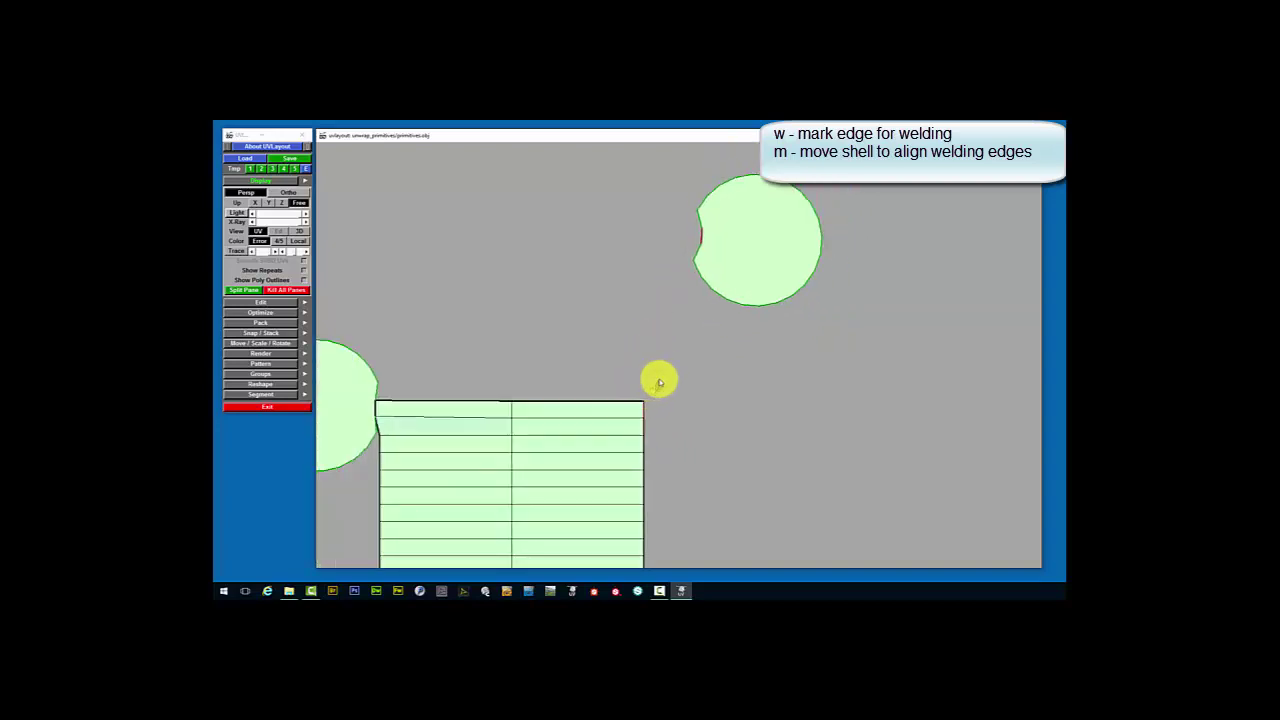
scroll(650, 385, down, 1)
scroll(657, 377, down, 1)
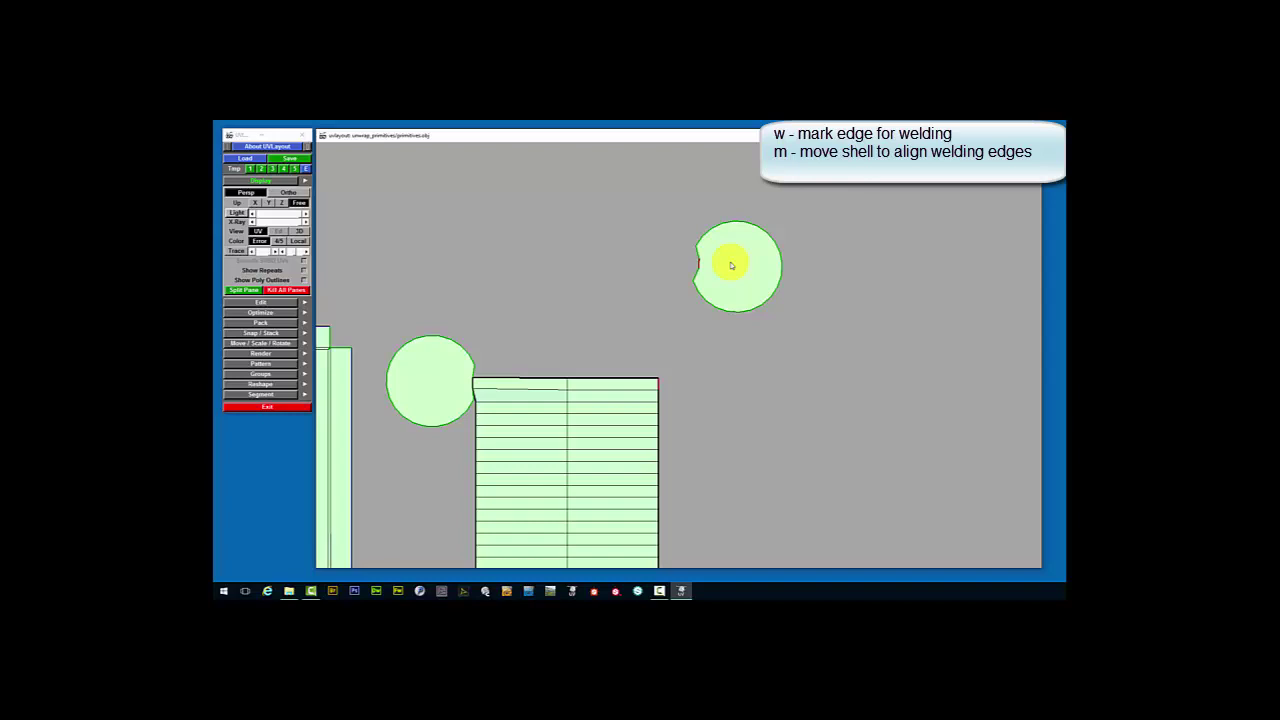
key(m)
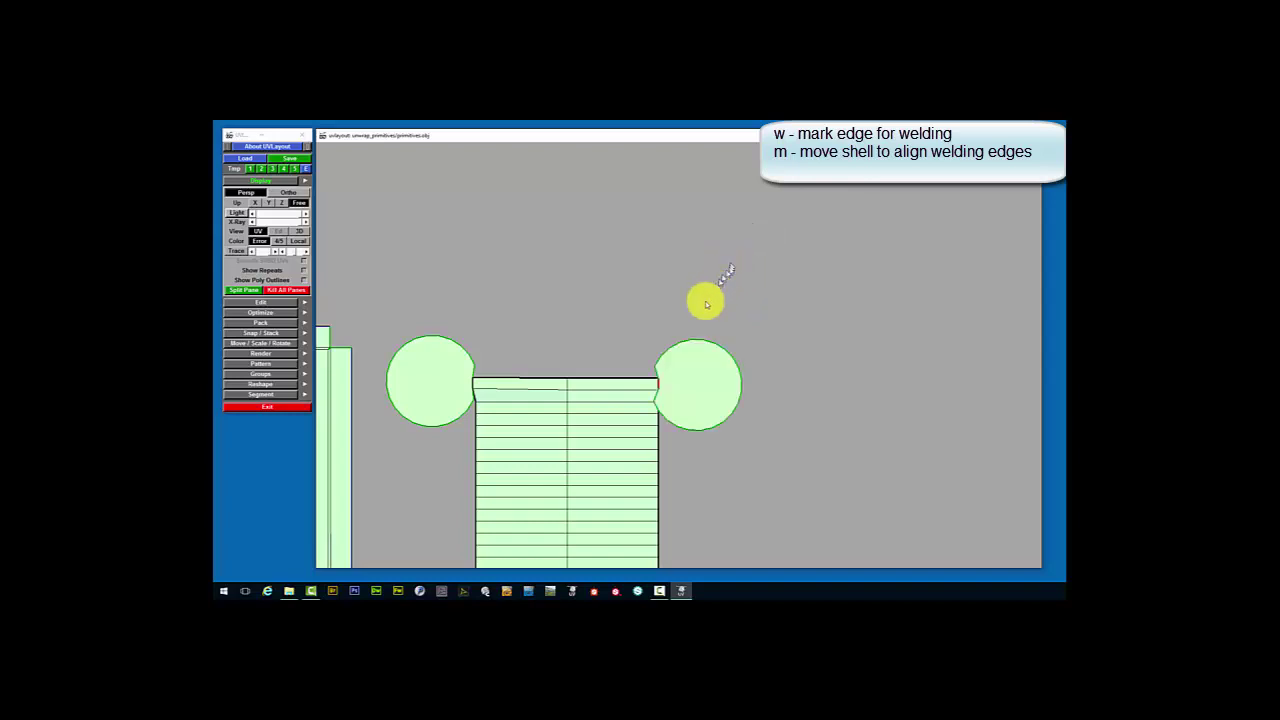
Weld the cylinder's right cap to the body shell along the marked edge at the top-right corner
scroll(664, 376, up, 5)
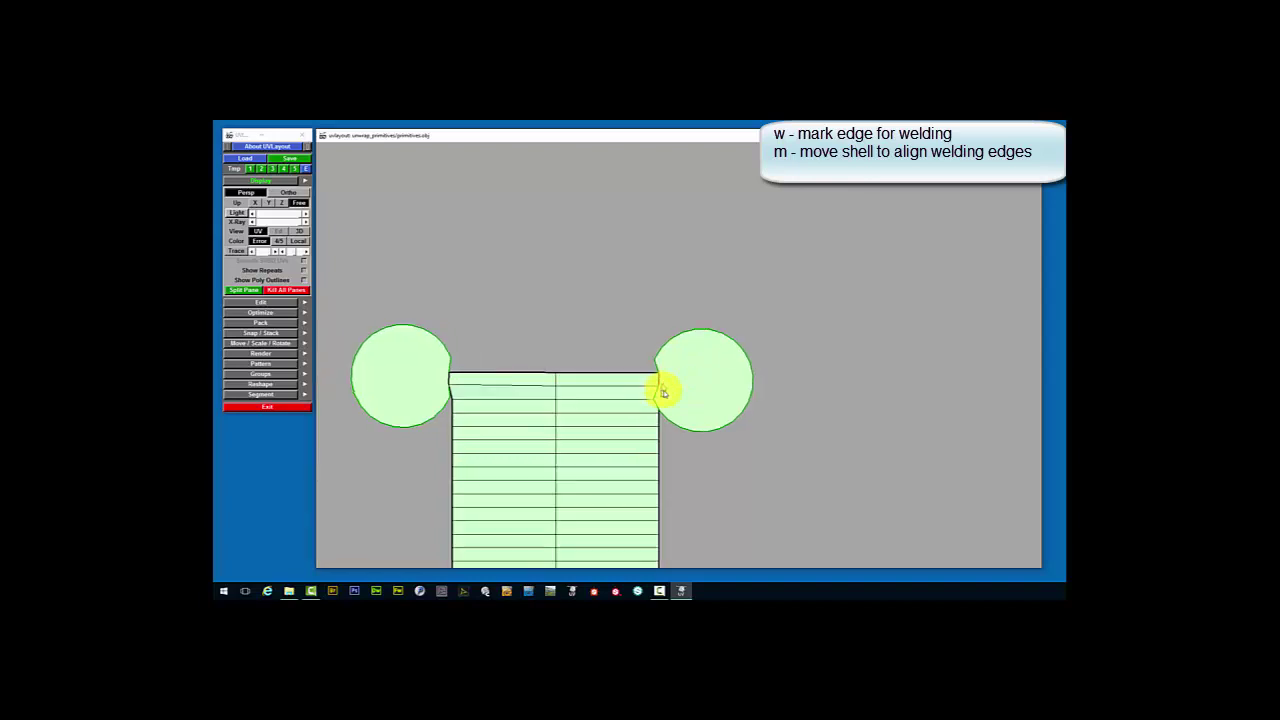
scroll(660, 362, up, 3)
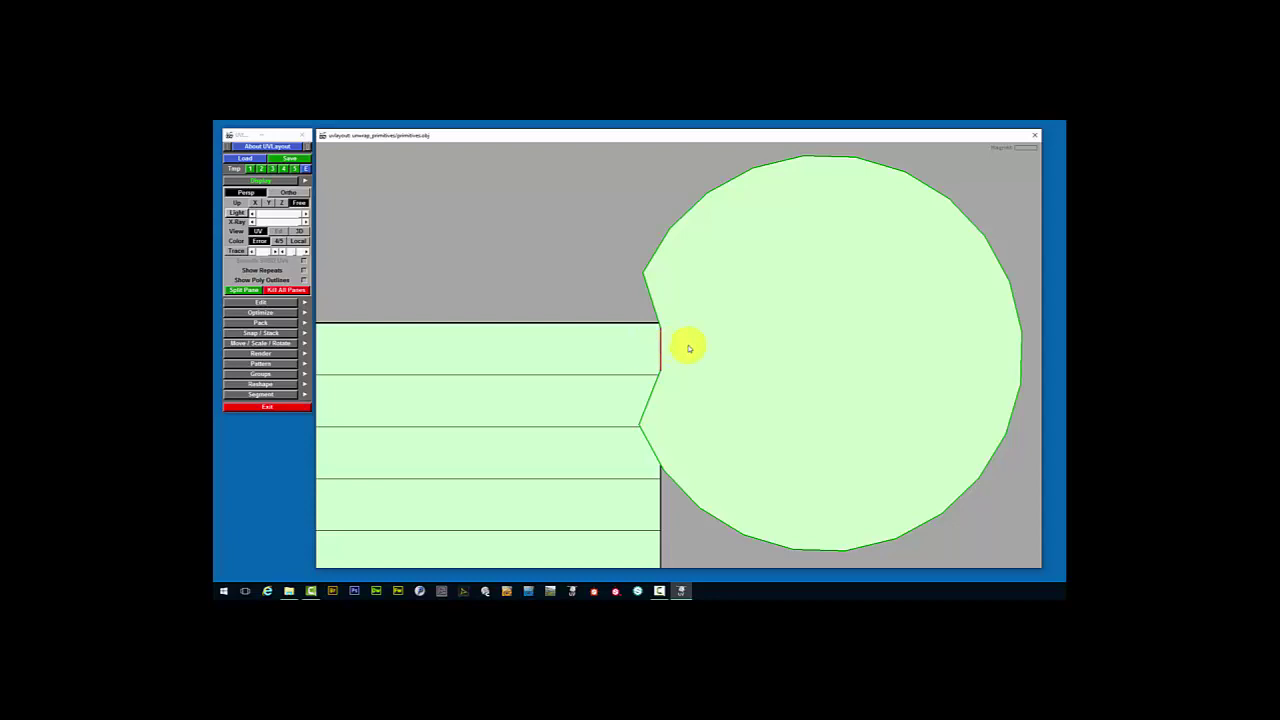
key(w)
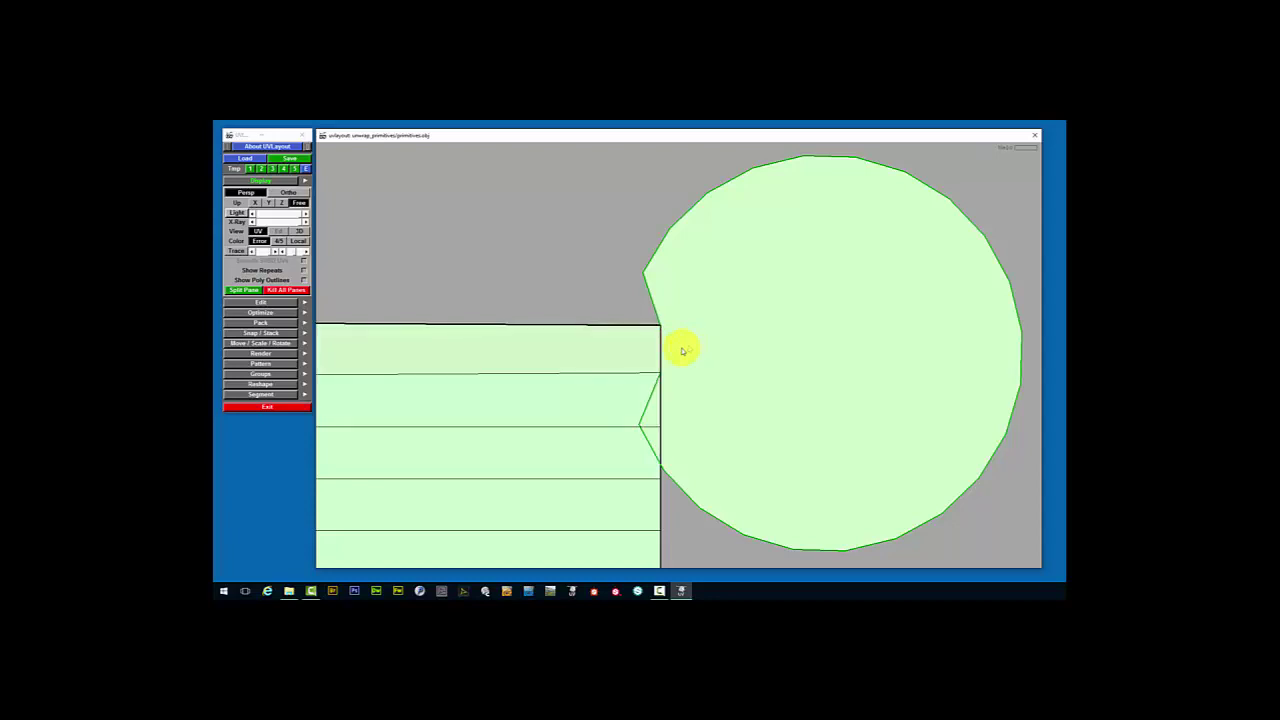
scroll(549, 390, down, 3)
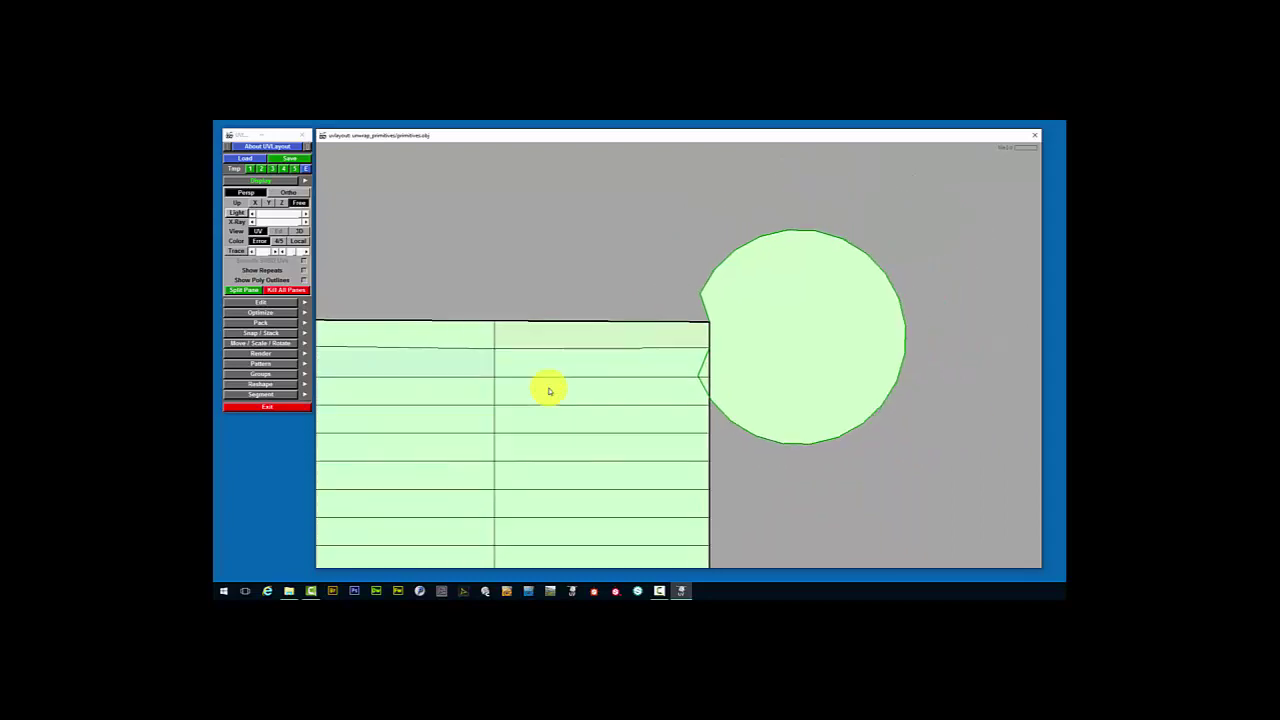
scroll(549, 390, down, 2)
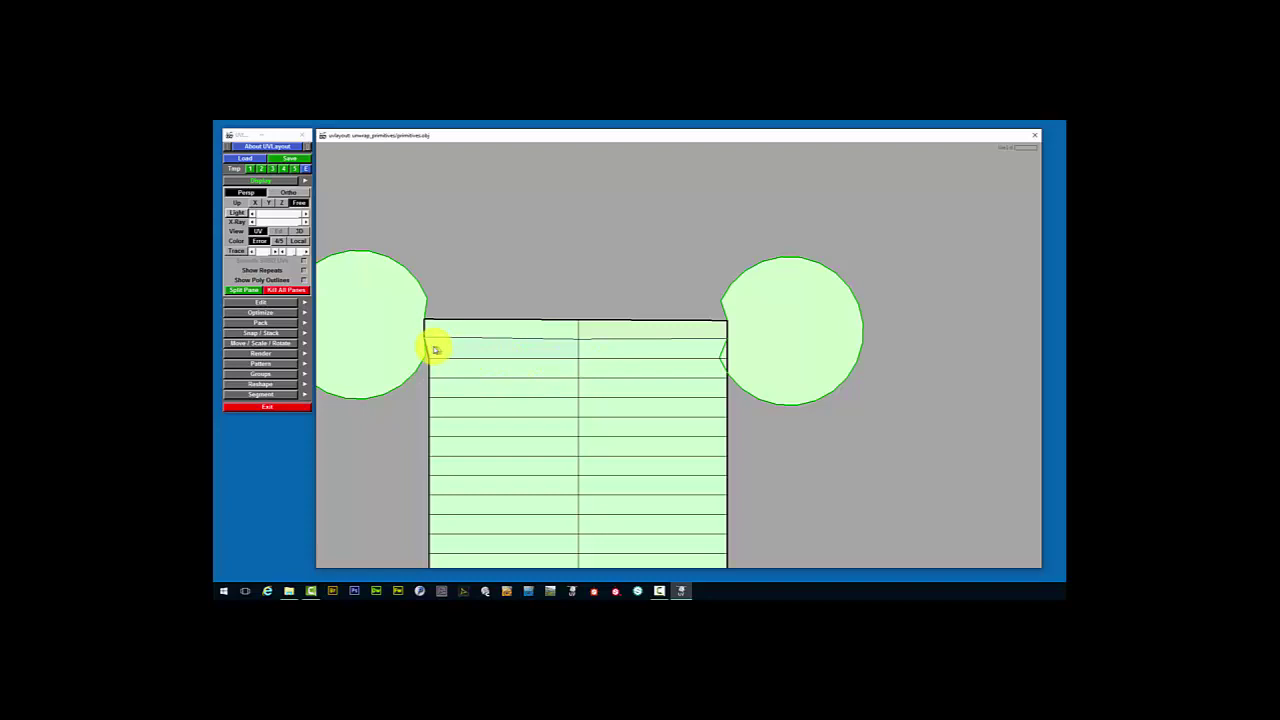
scroll(728, 358, up, 1)
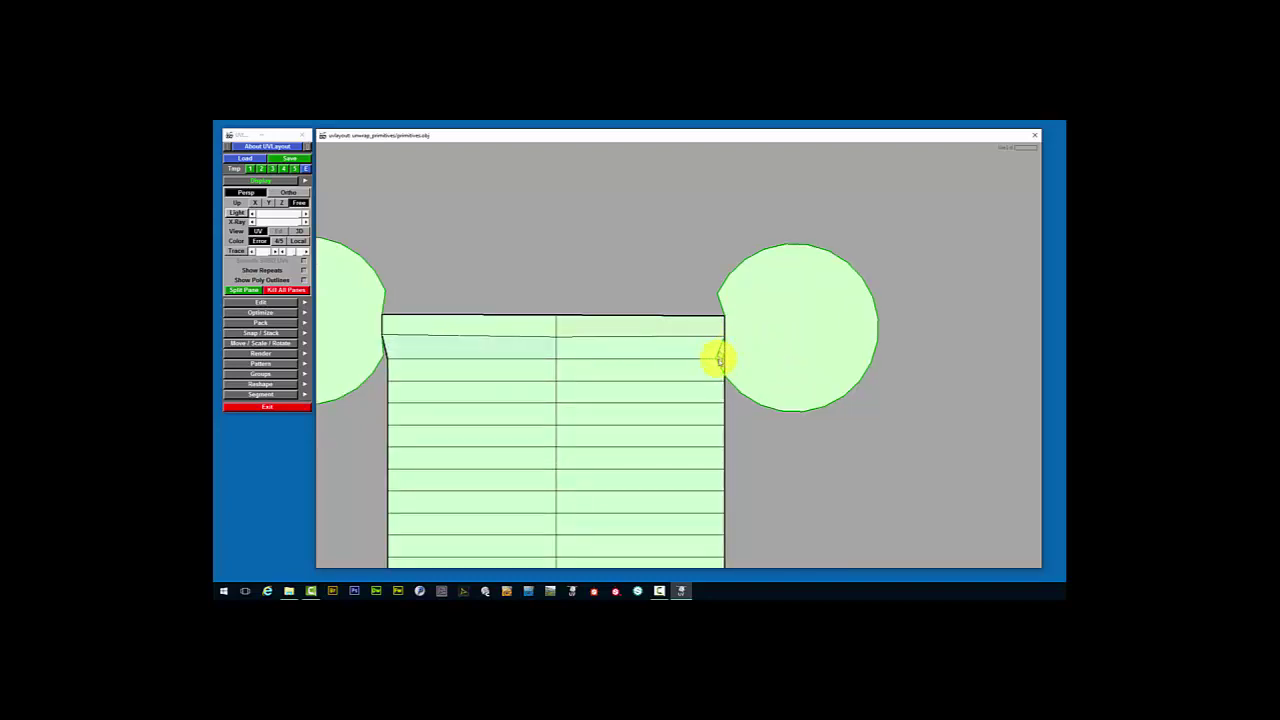
scroll(601, 386, down, 1)
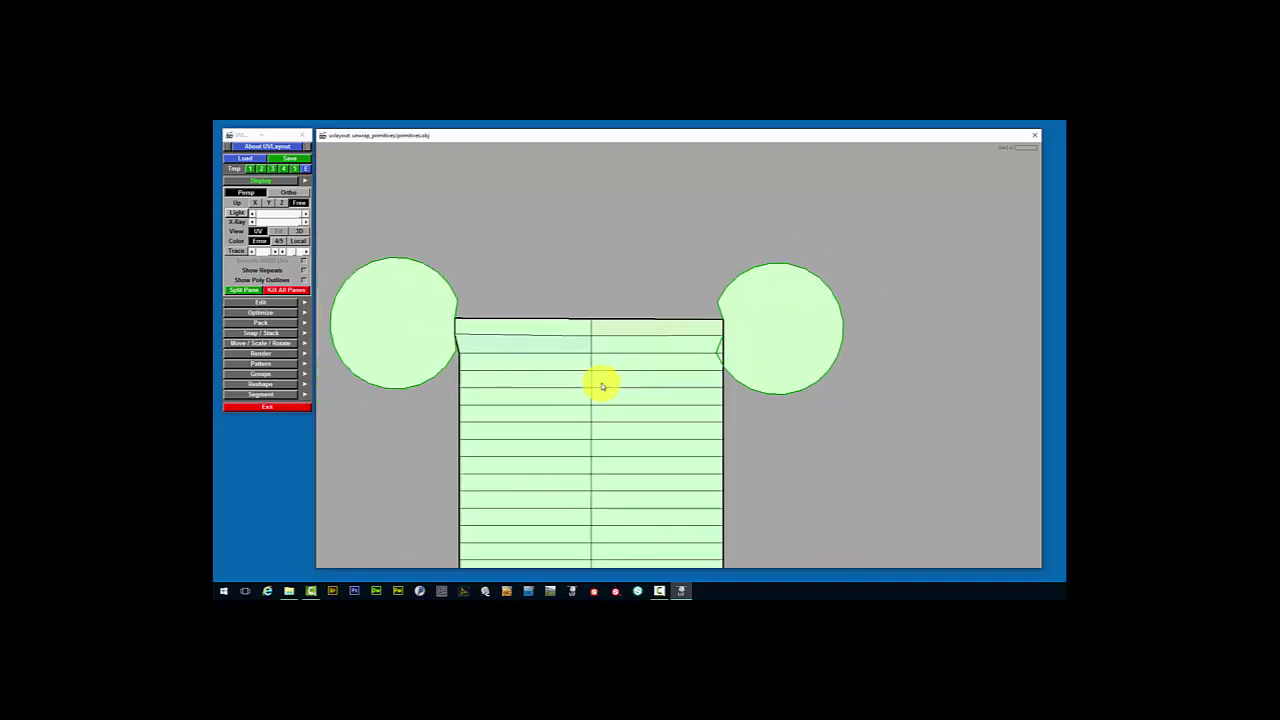
scroll(602, 386, down, 1)
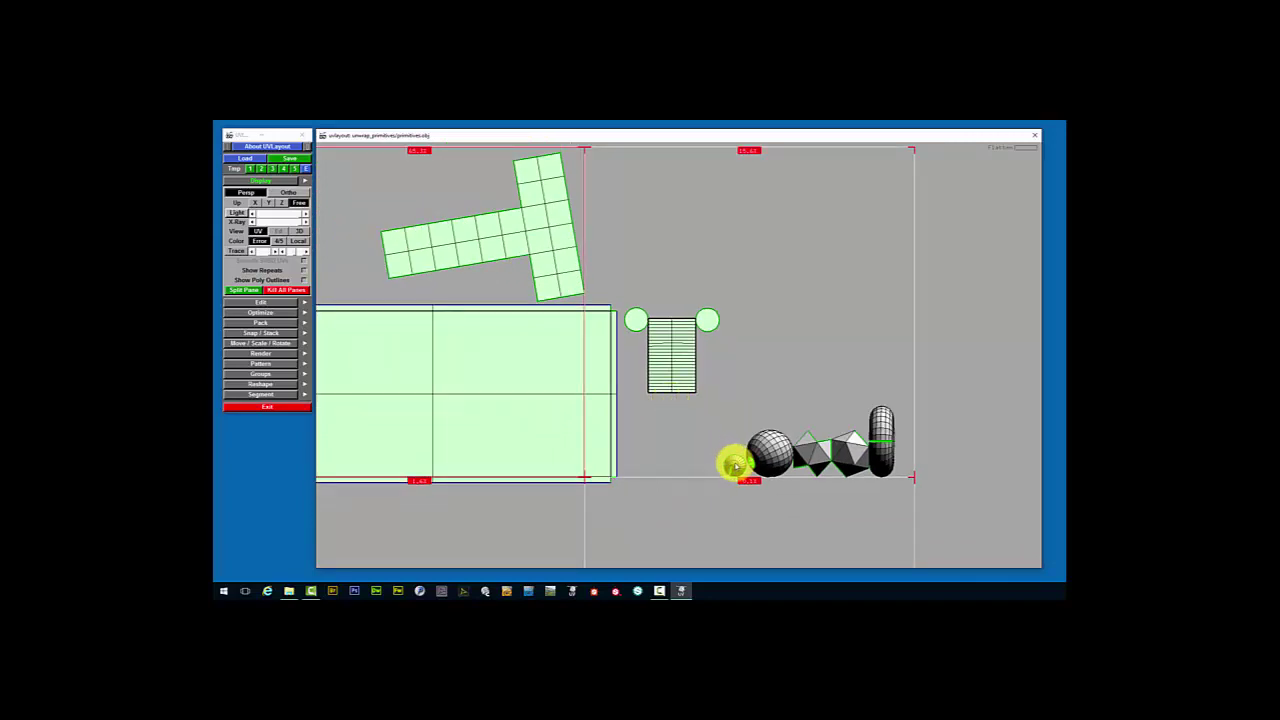
Move the cone's shell up, clear of the remaining unflattened shells, and flatten it
drag(735, 465, 810, 290)
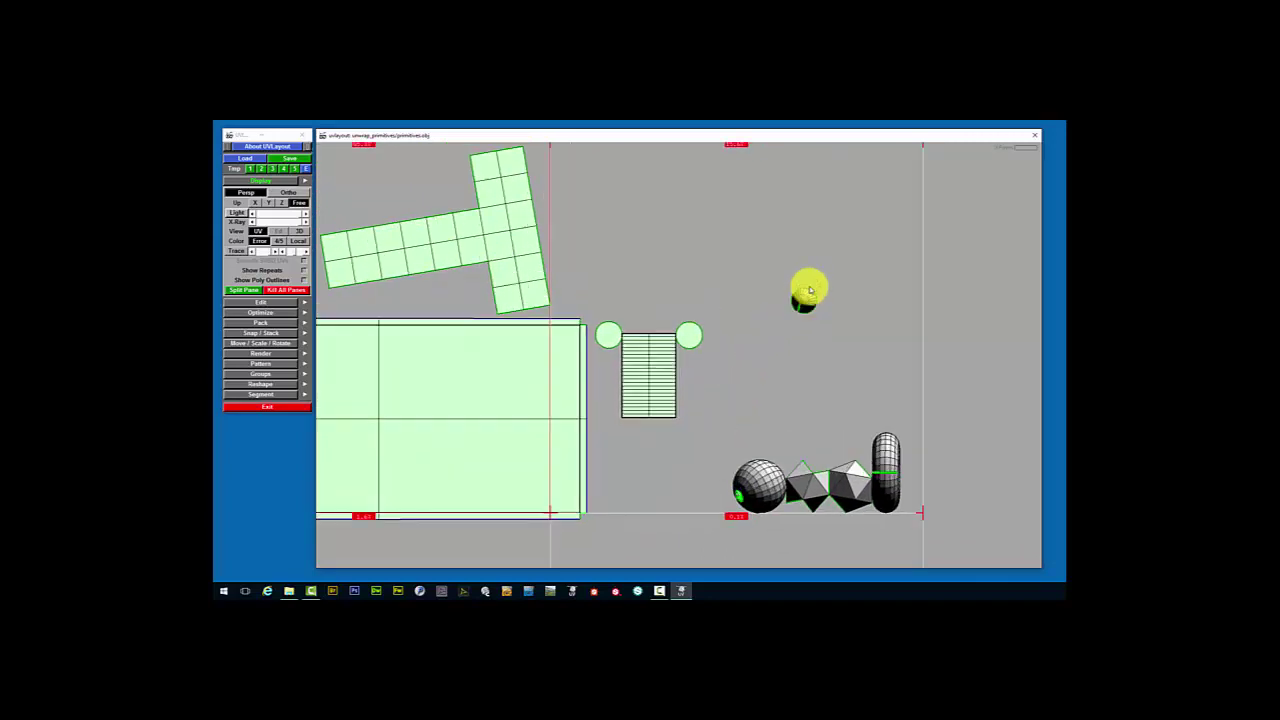
key(f)
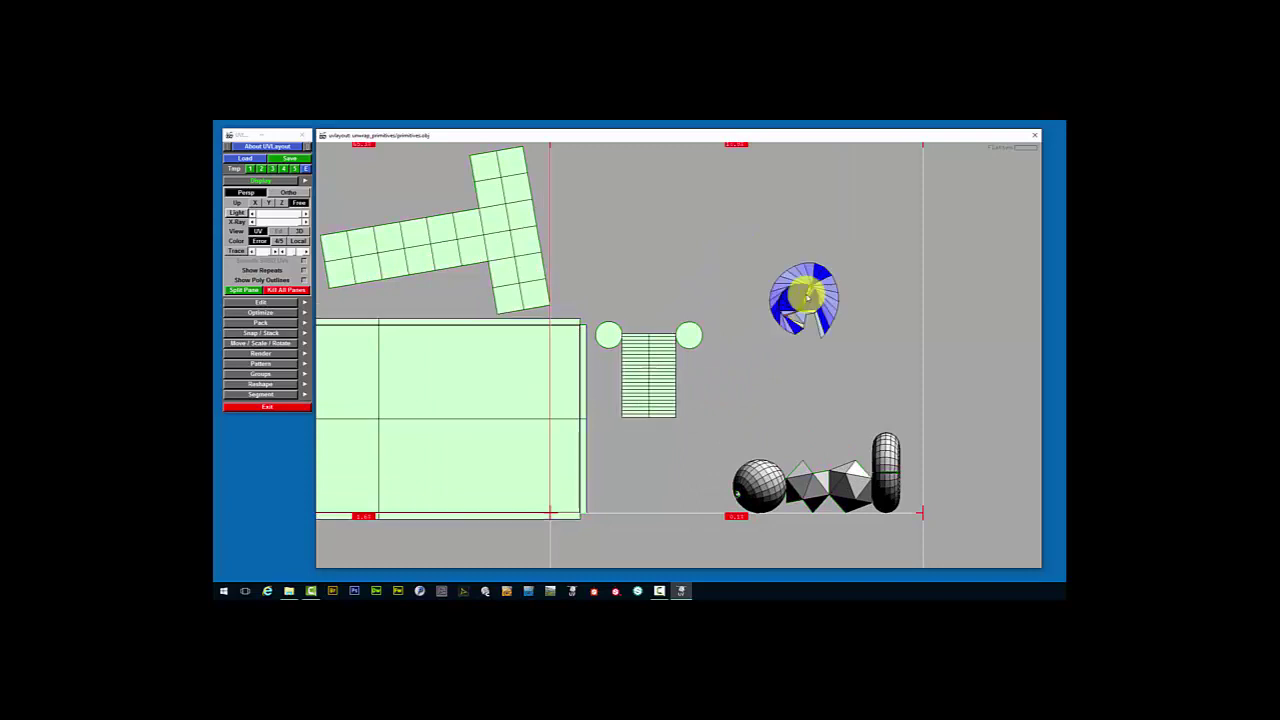
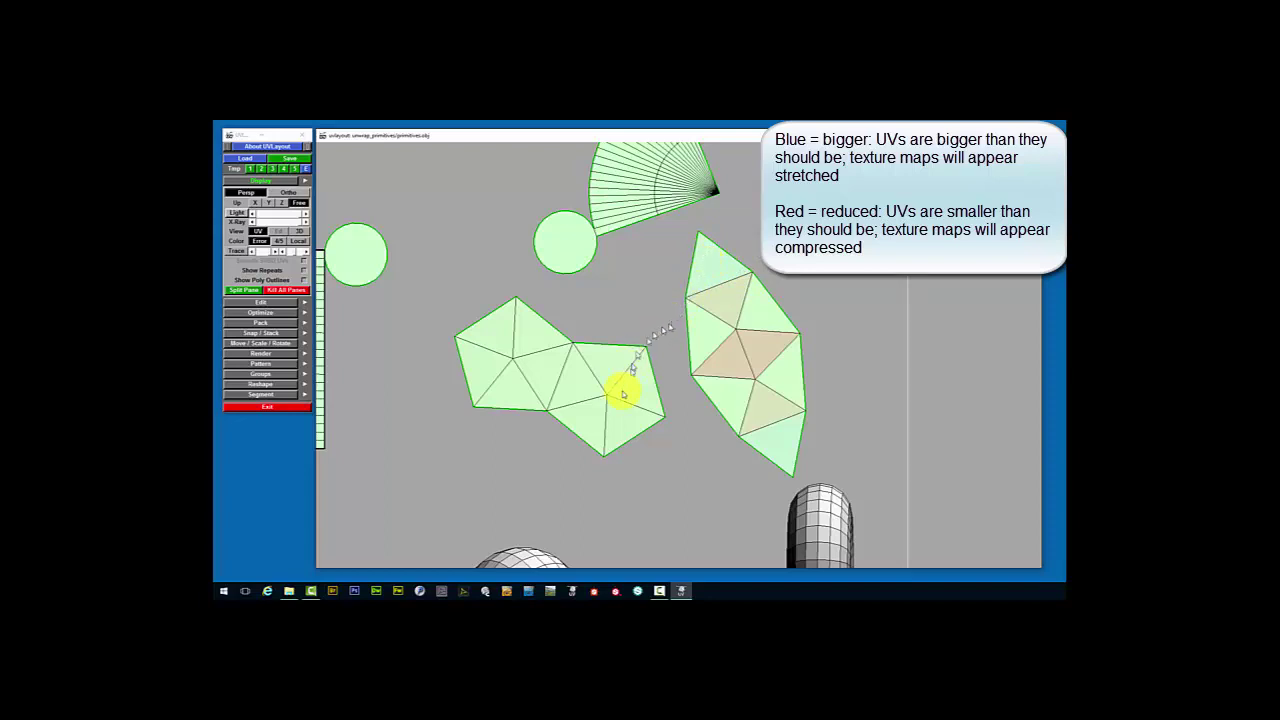
Cut the icosahedron's distorted, curved half into three pieces, a four-triangle piece, a pentagon and a single triangle, reflattening it between cuts
scroll(621, 370, down, 1)
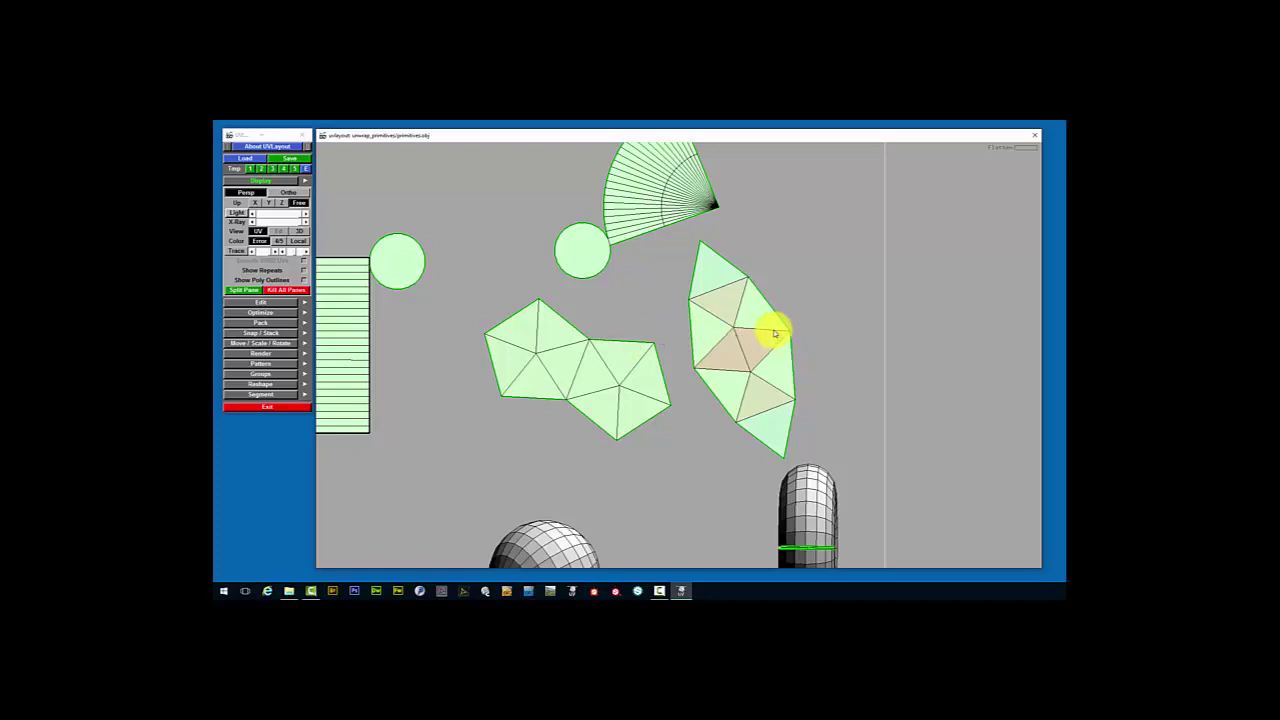
key(c)
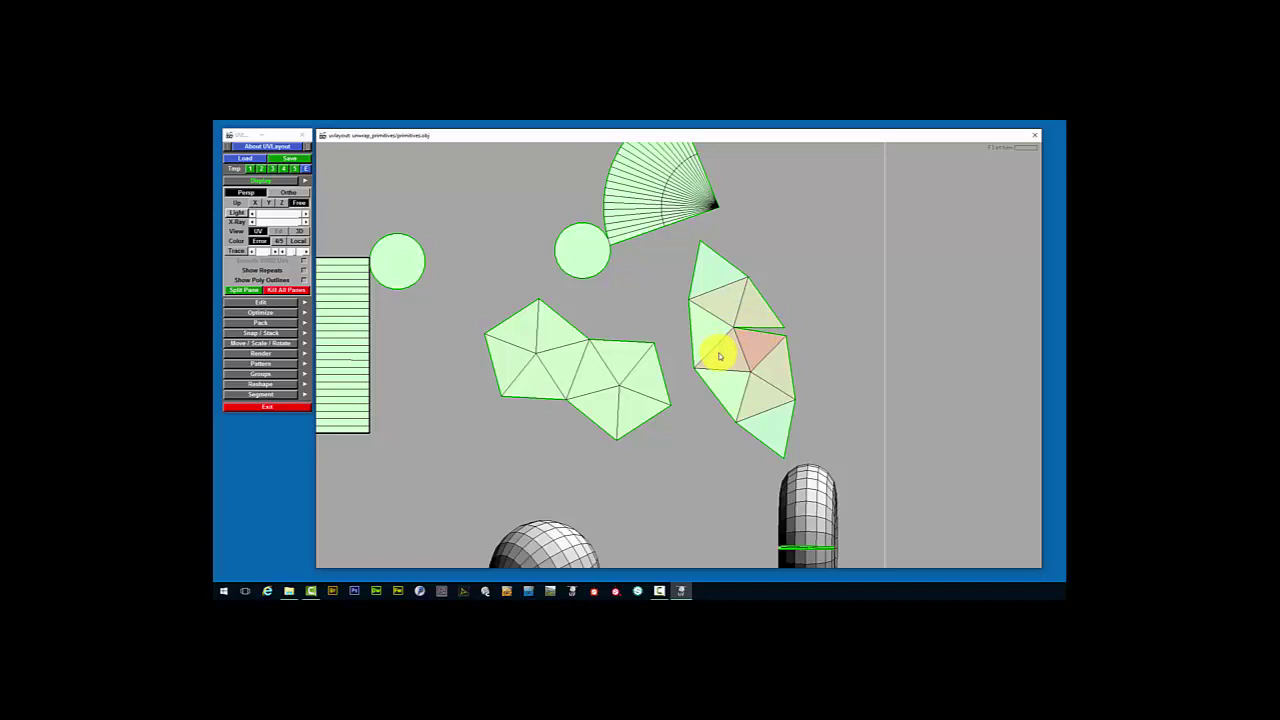
key(f)
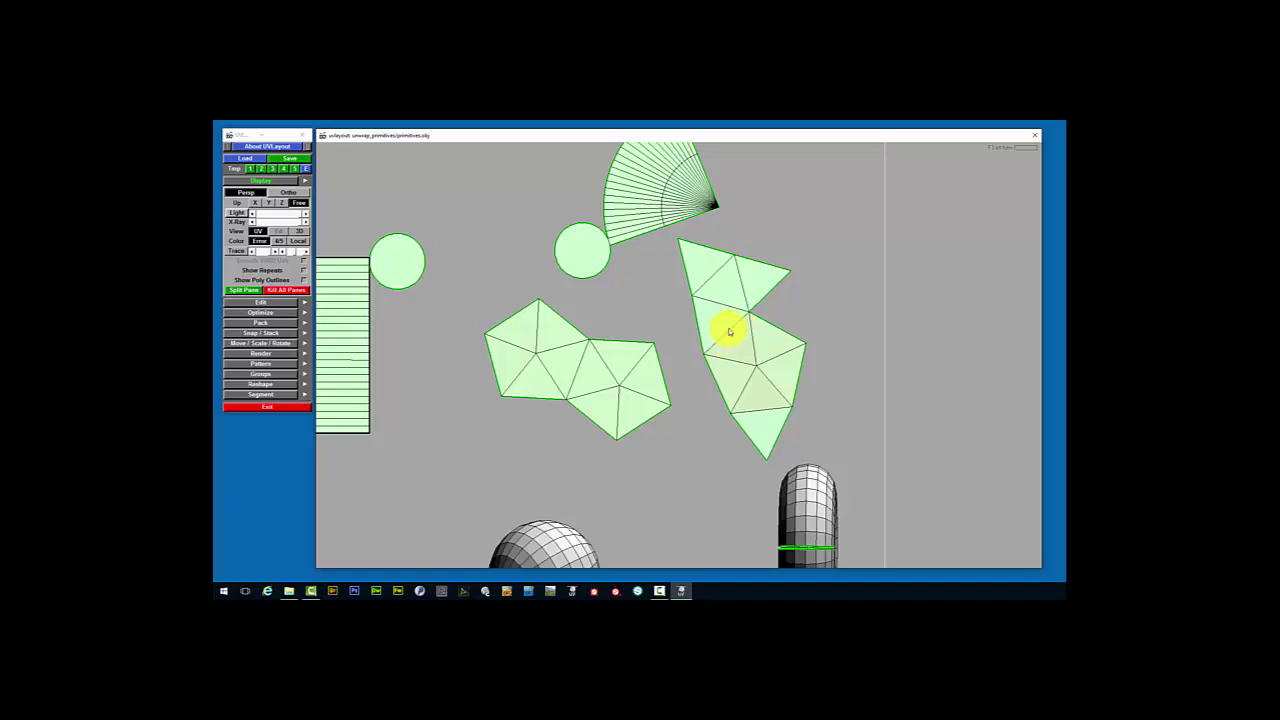
key(f)
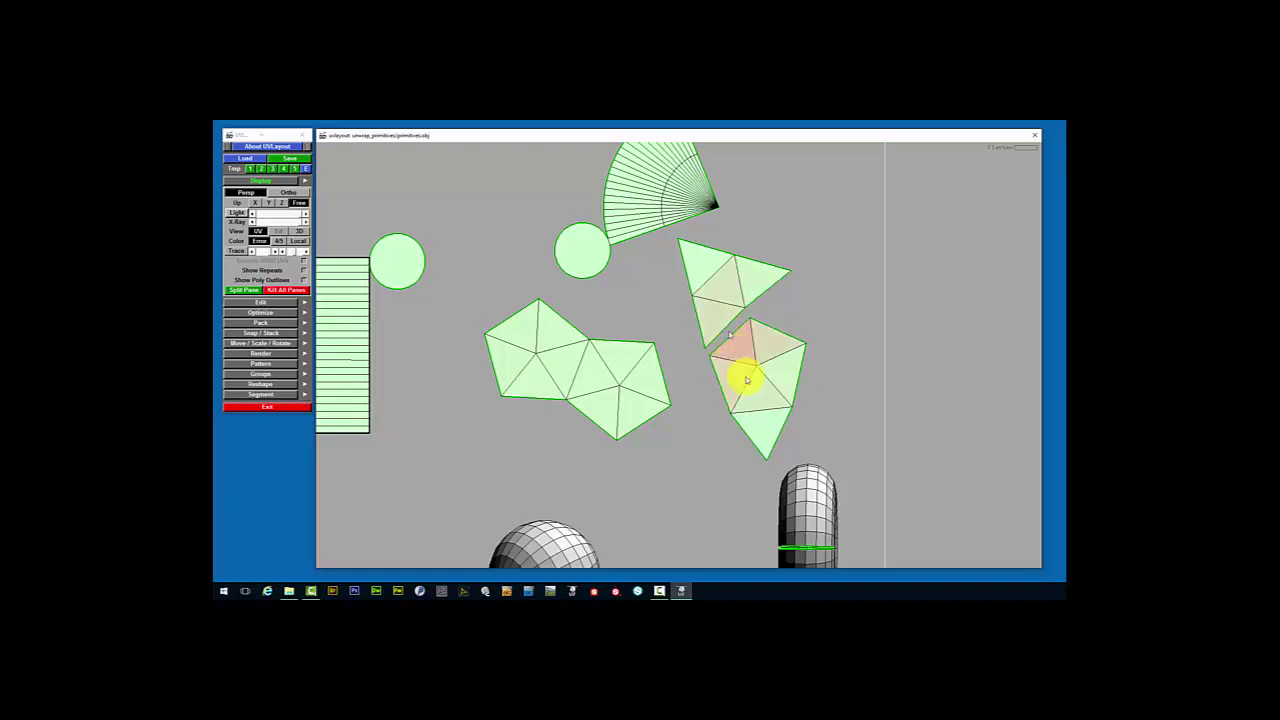
key(c)
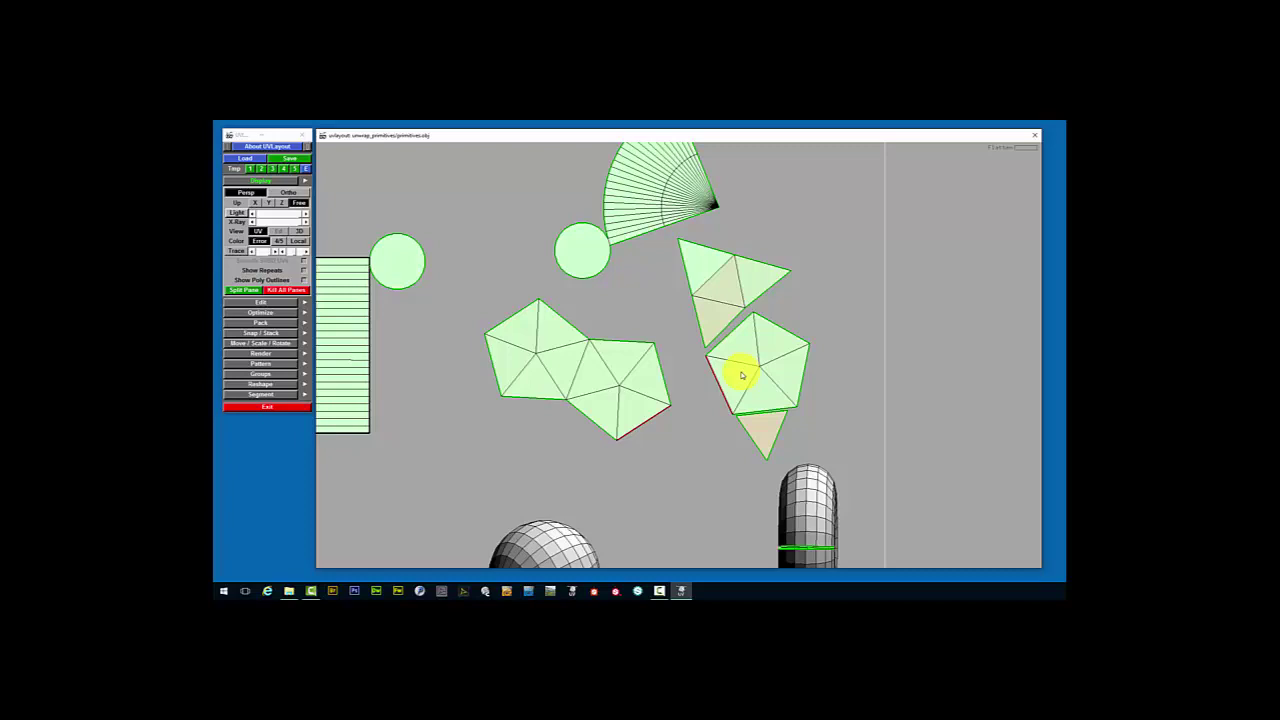
Weld the pentagon, the single triangle and the four-triangle piece onto the icosahedron's other half, and flatten the combined shell
key(w)
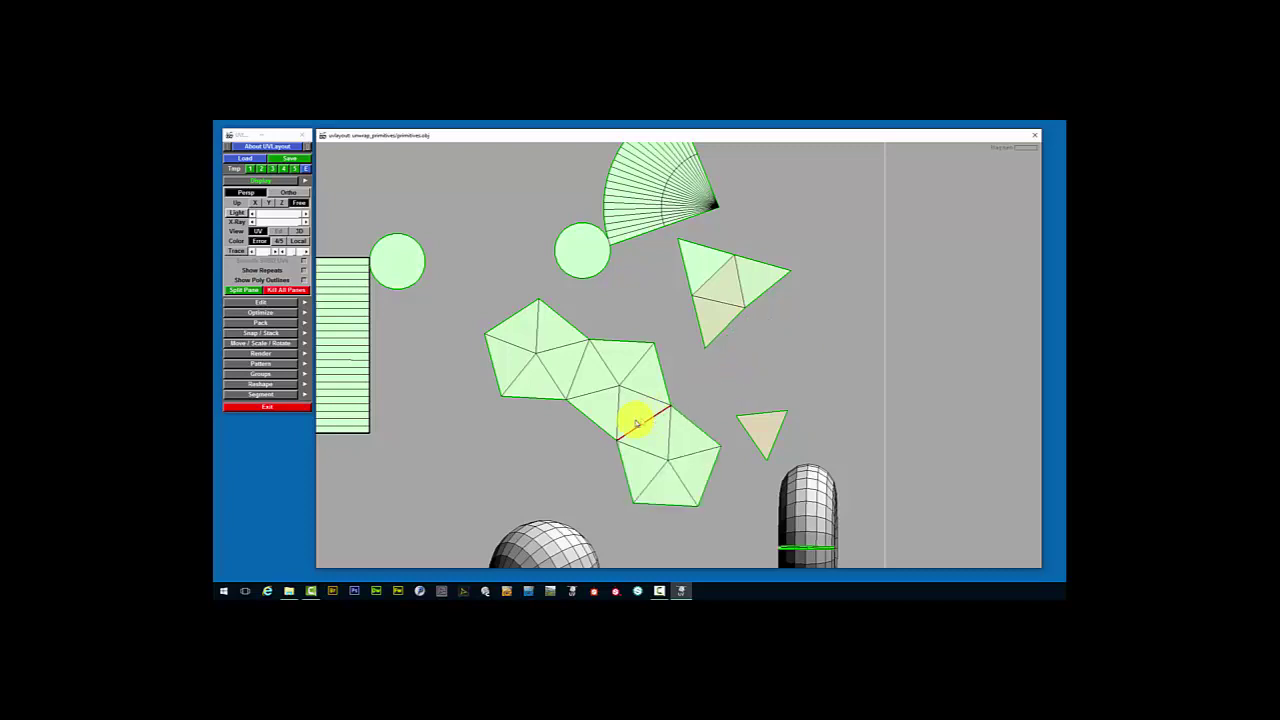
key(w)
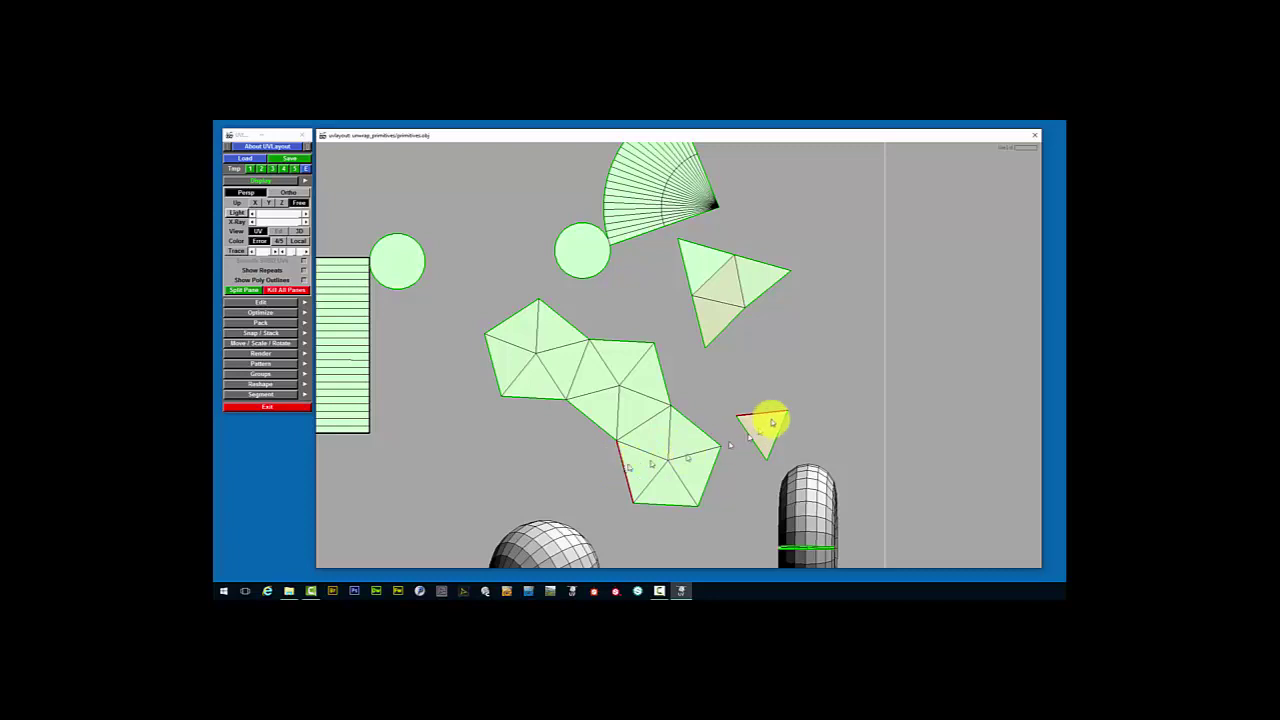
key(w)
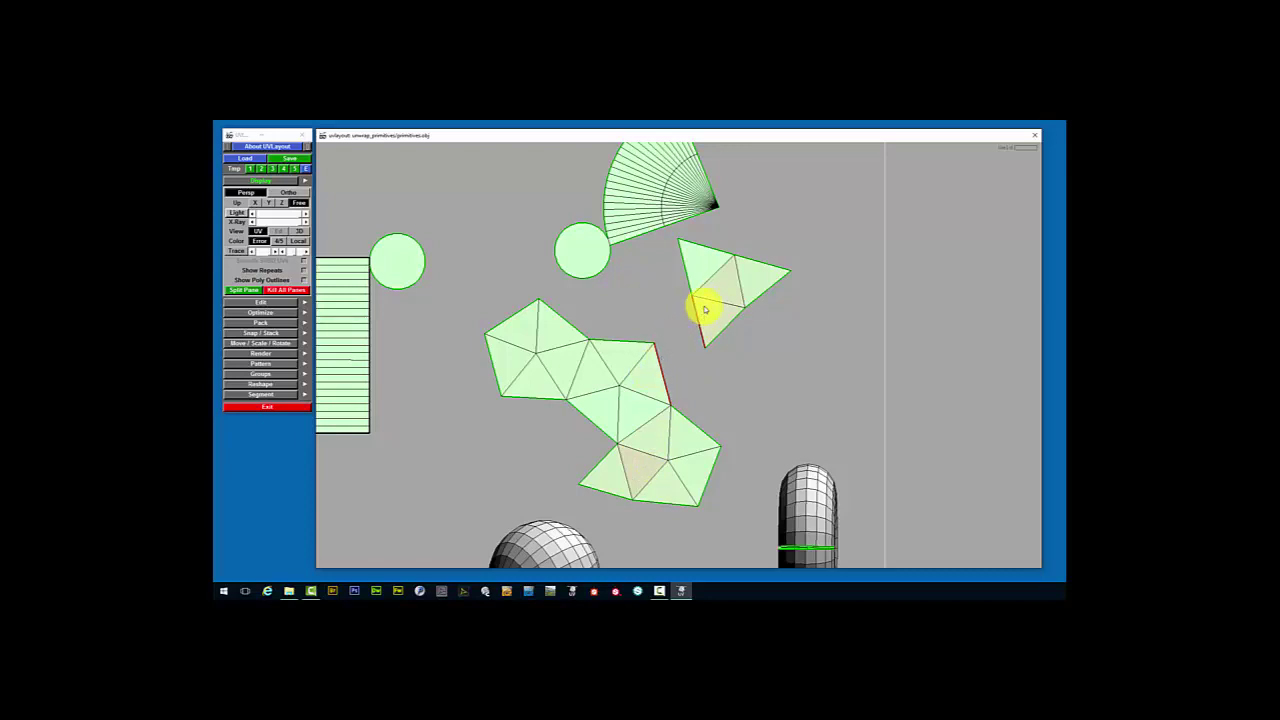
key(w)
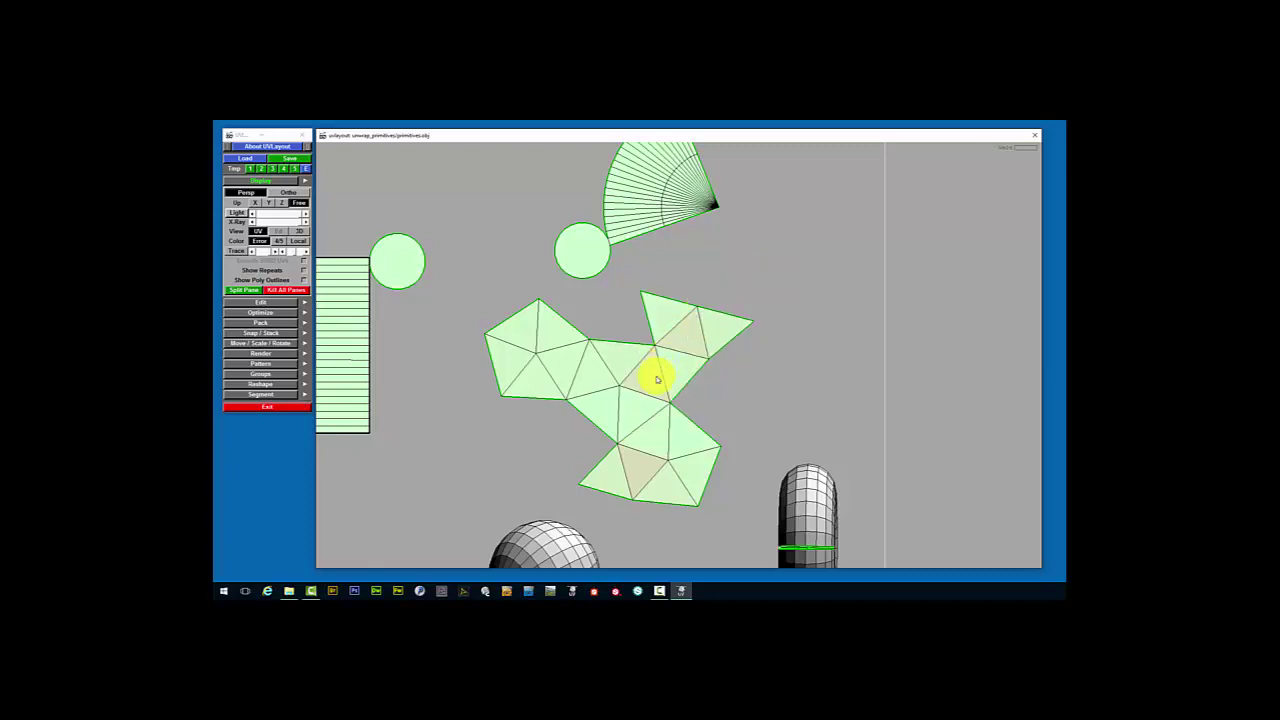
key(f)
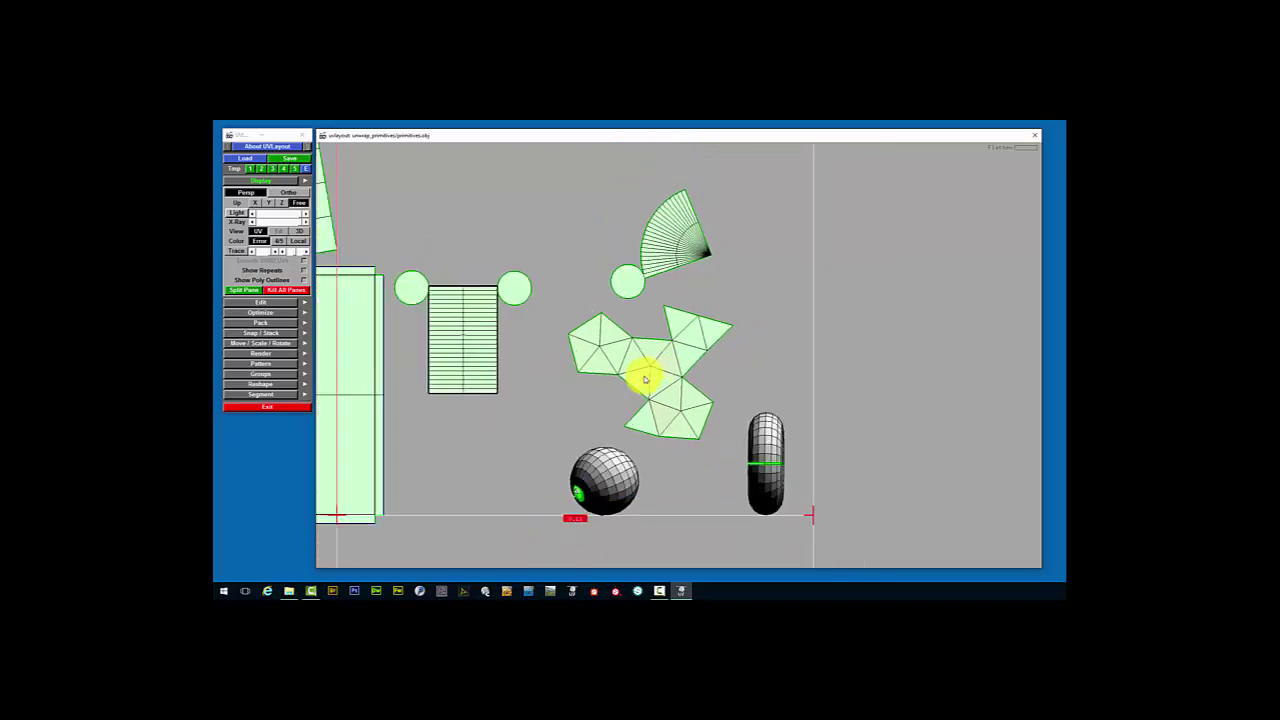
Flatten the sphere's shell in UV space
scroll(645, 380, down, 3)
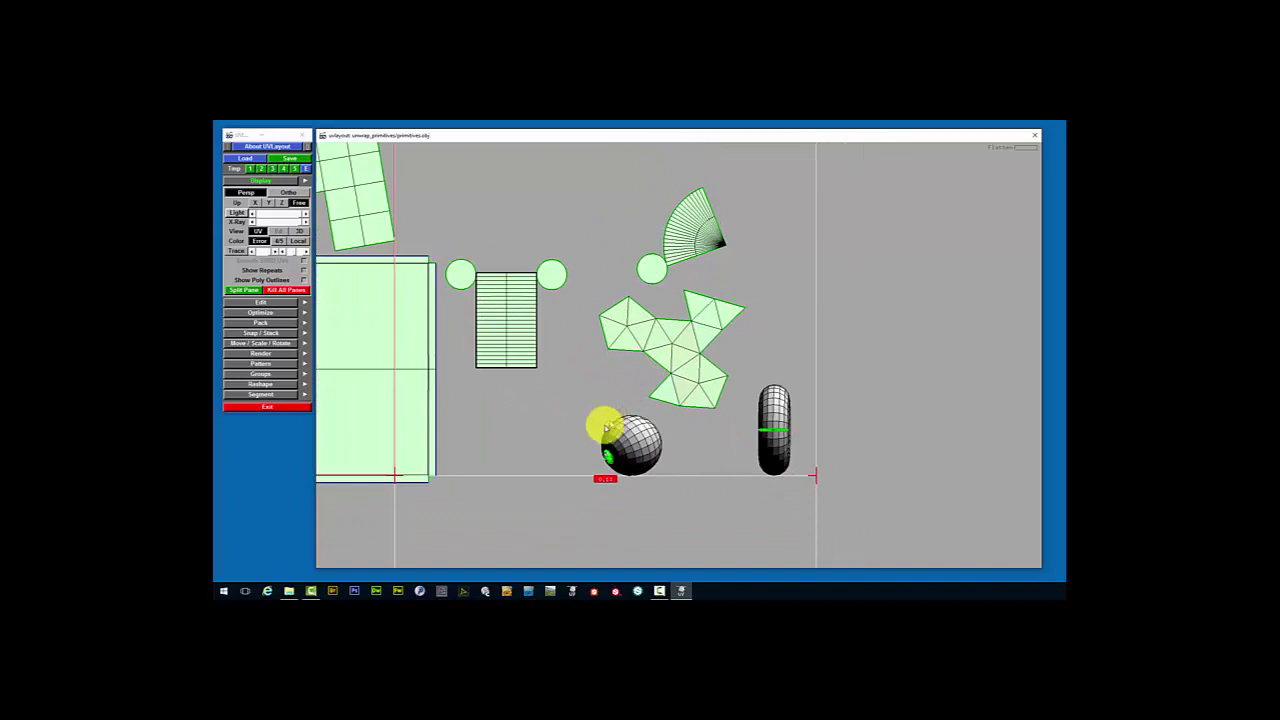
scroll(590, 435, down, 2)
right_drag(613, 430, 823, 377)
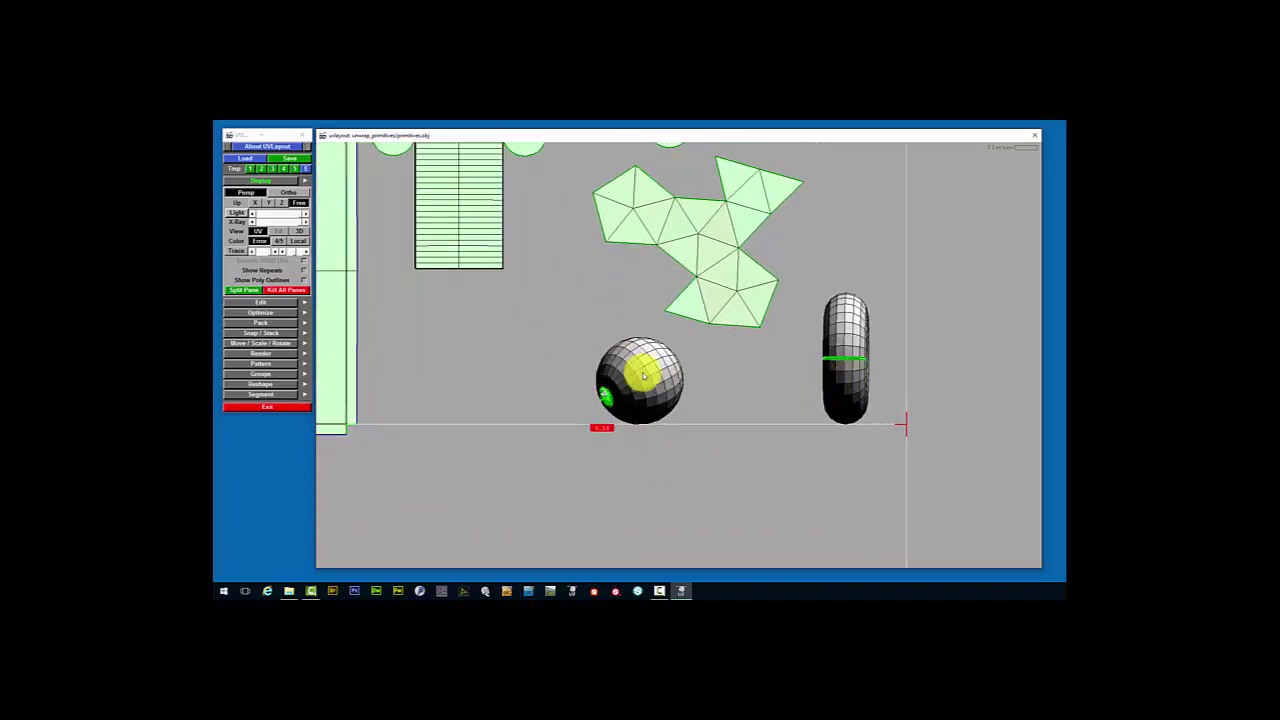
middle_drag(645, 374, 537, 349)
scroll(537, 349, up, 1)
scroll(528, 360, down, 5)
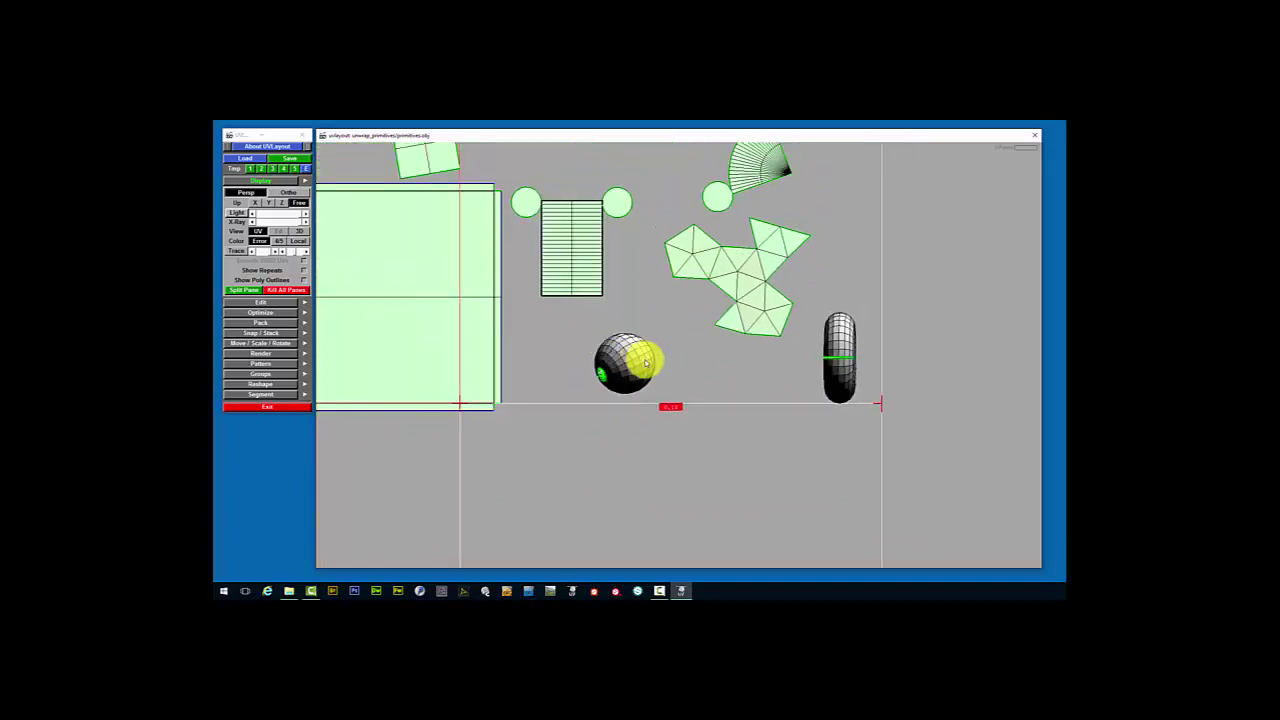
key(shift+f)
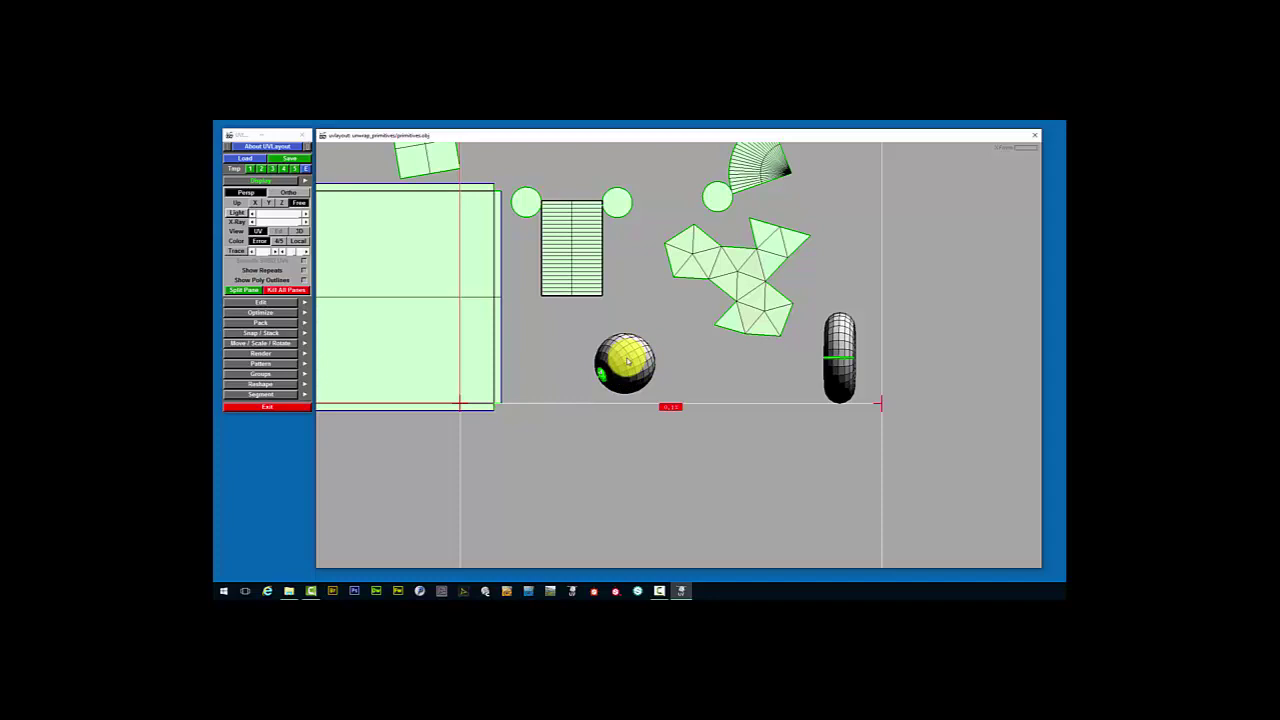
key(f)
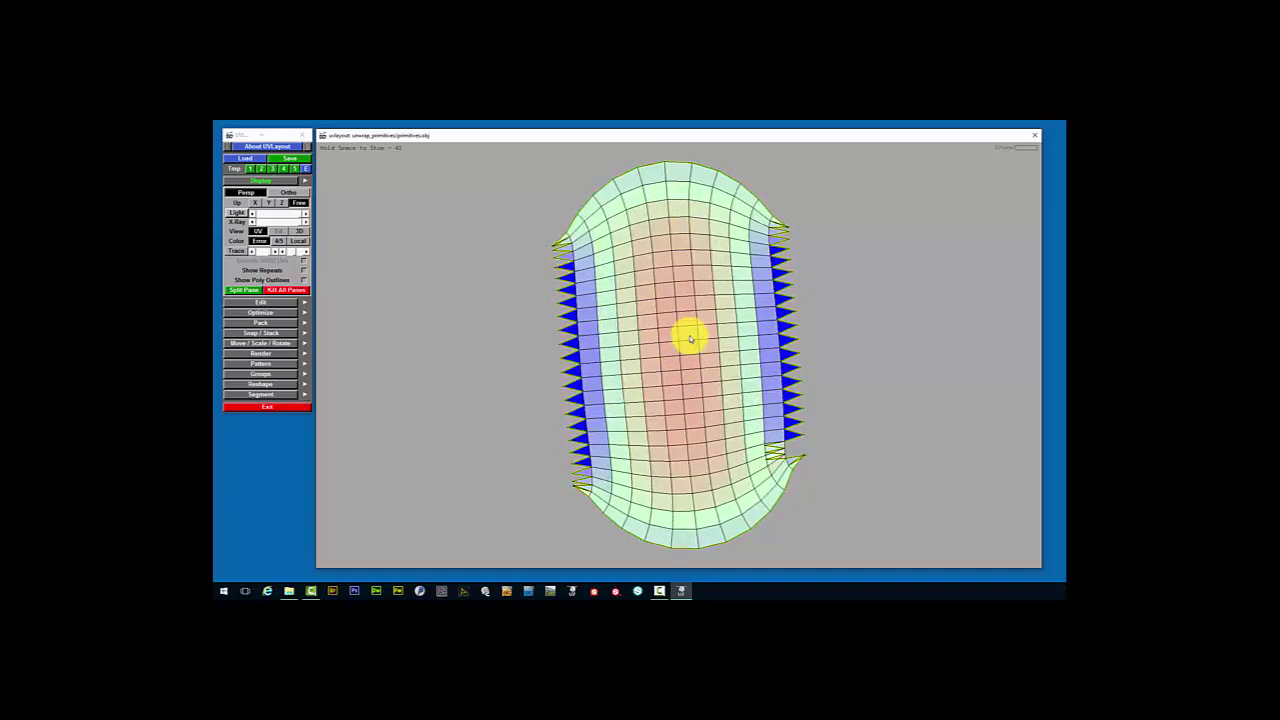
Rotate the flattened sphere shell so its two toothed pole edges run horizontally, and move it slightly
scroll(690, 340, down, 2)
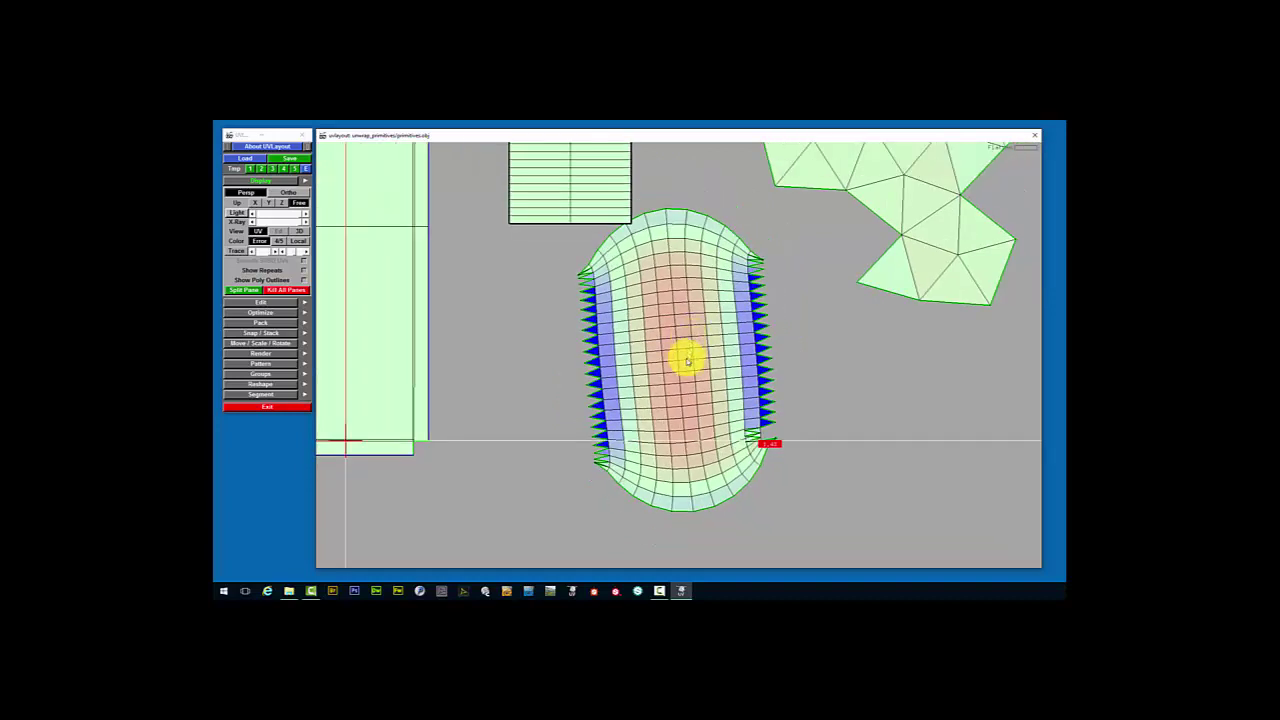
scroll(688, 350, up, 1)
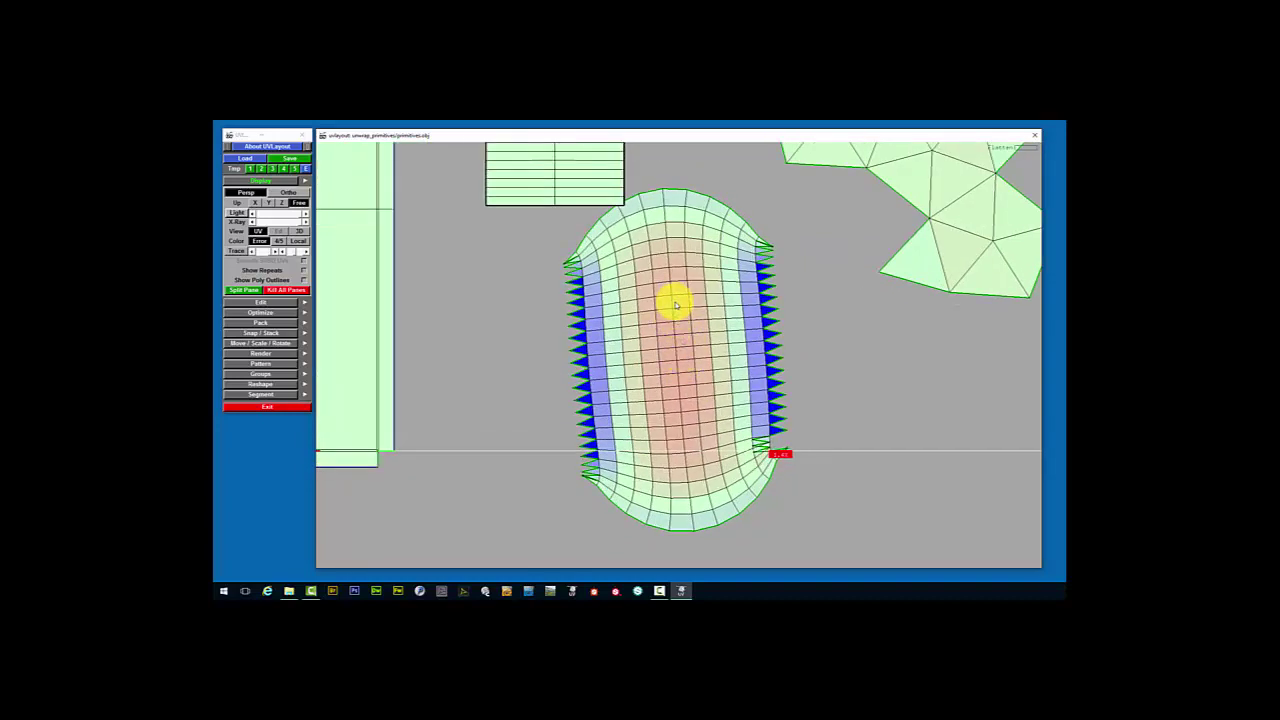
middle_drag(677, 312, 596, 358)
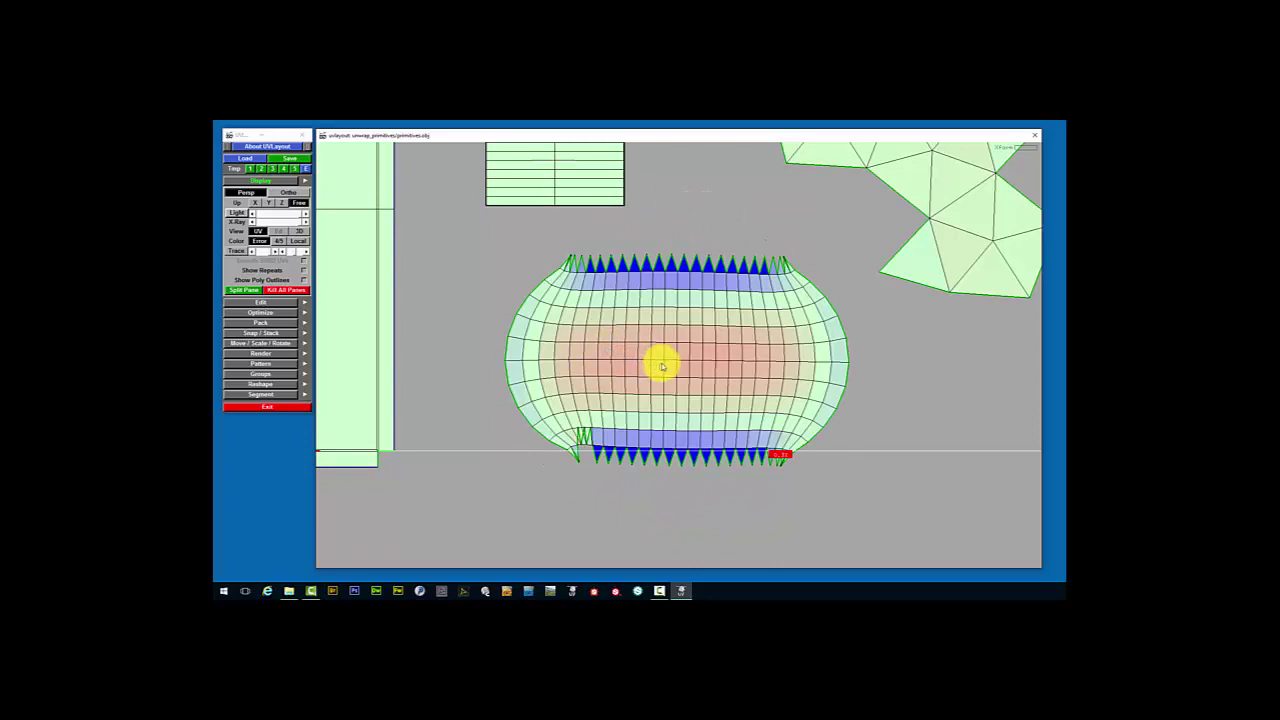
middle_drag(677, 338, 604, 294)
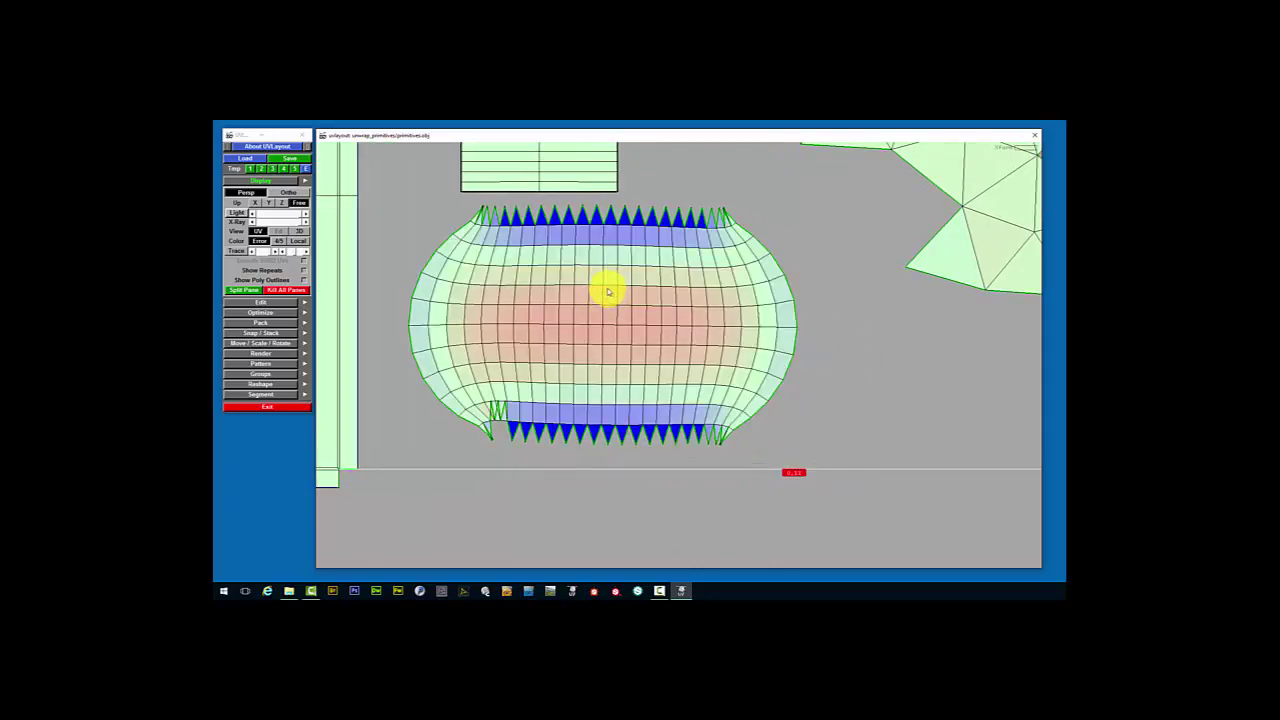
scroll(598, 292, up, 1)
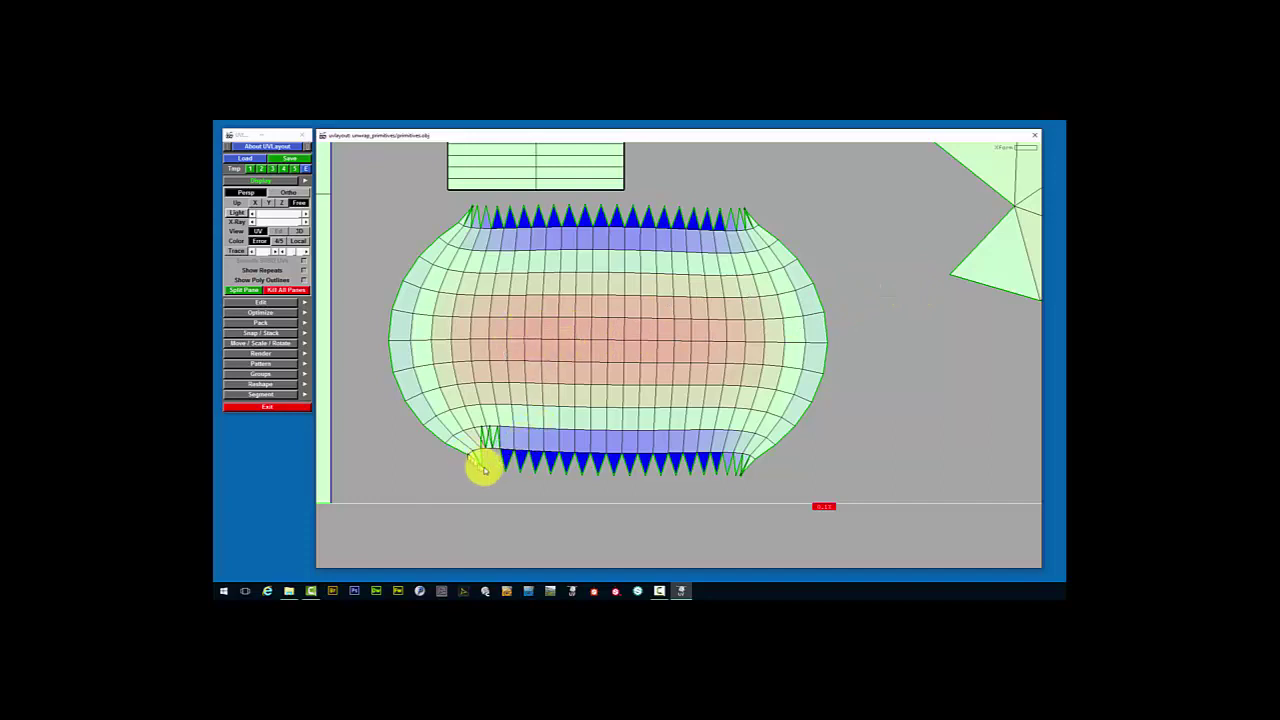
Cut the sphere's shell into two halves along the vertical edge line through its middle
scroll(486, 468, up, 2)
scroll(488, 471, up, 3)
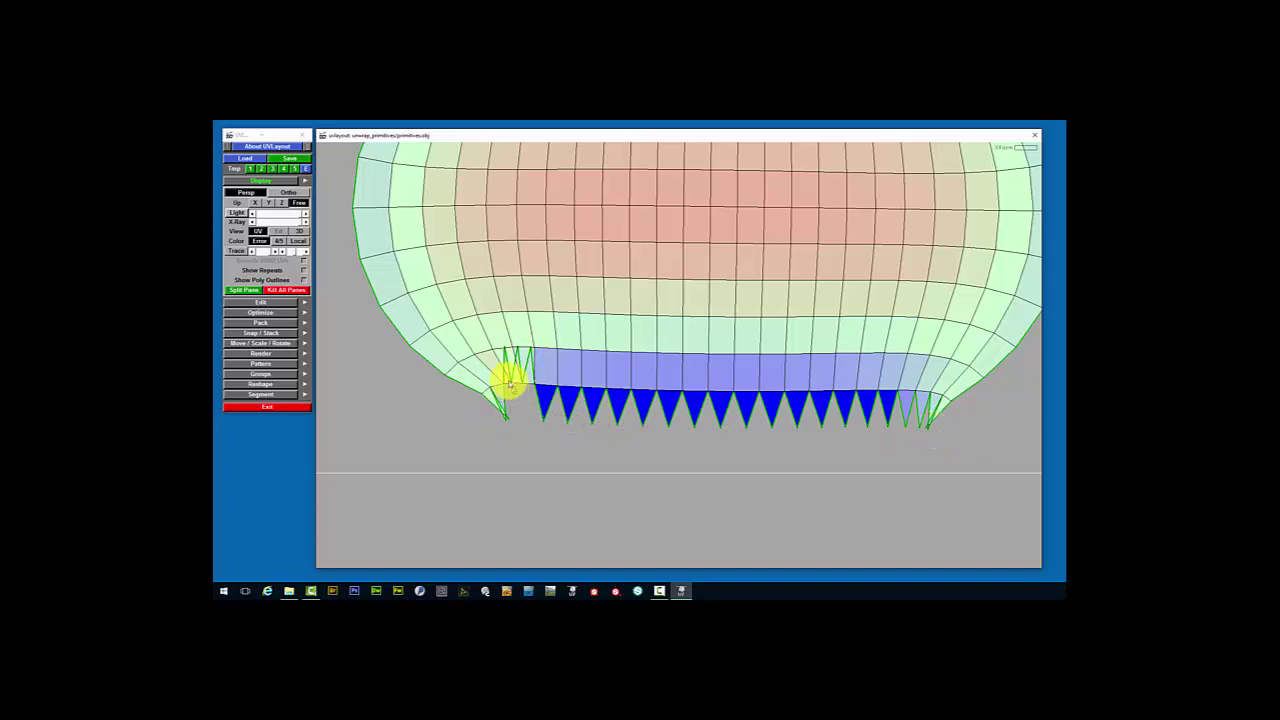
key(f)
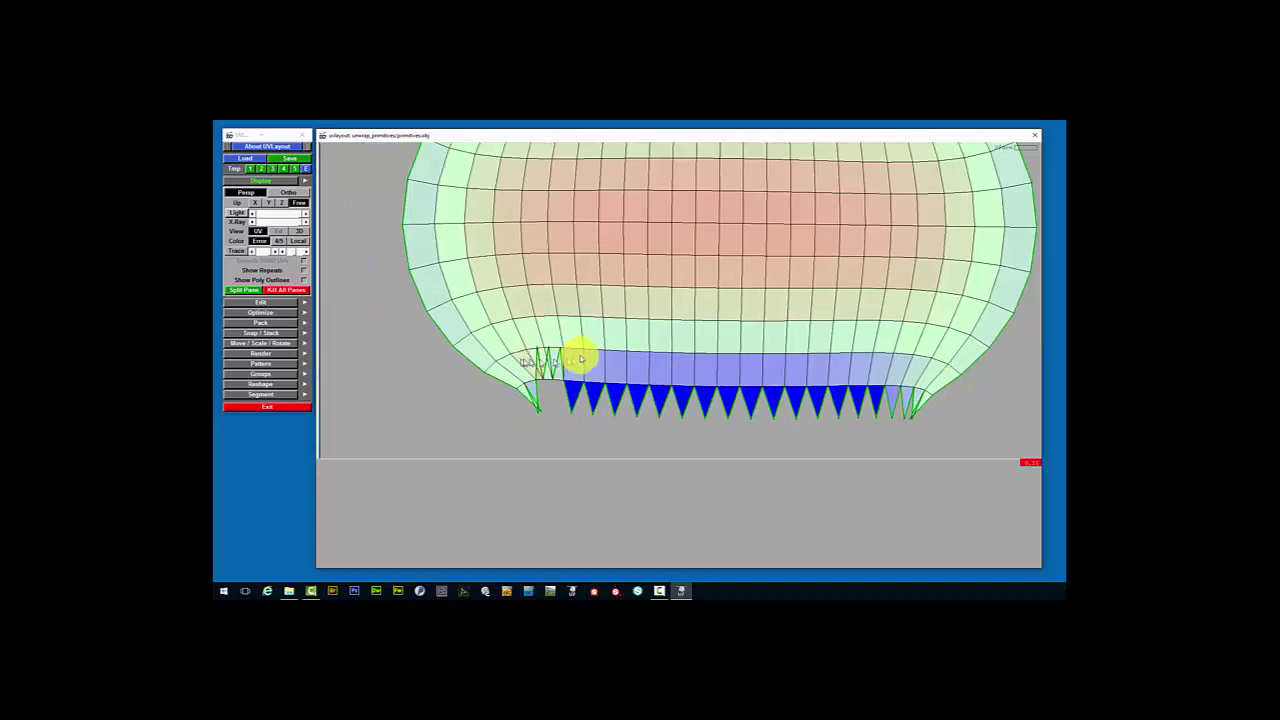
scroll(615, 340, down, 2)
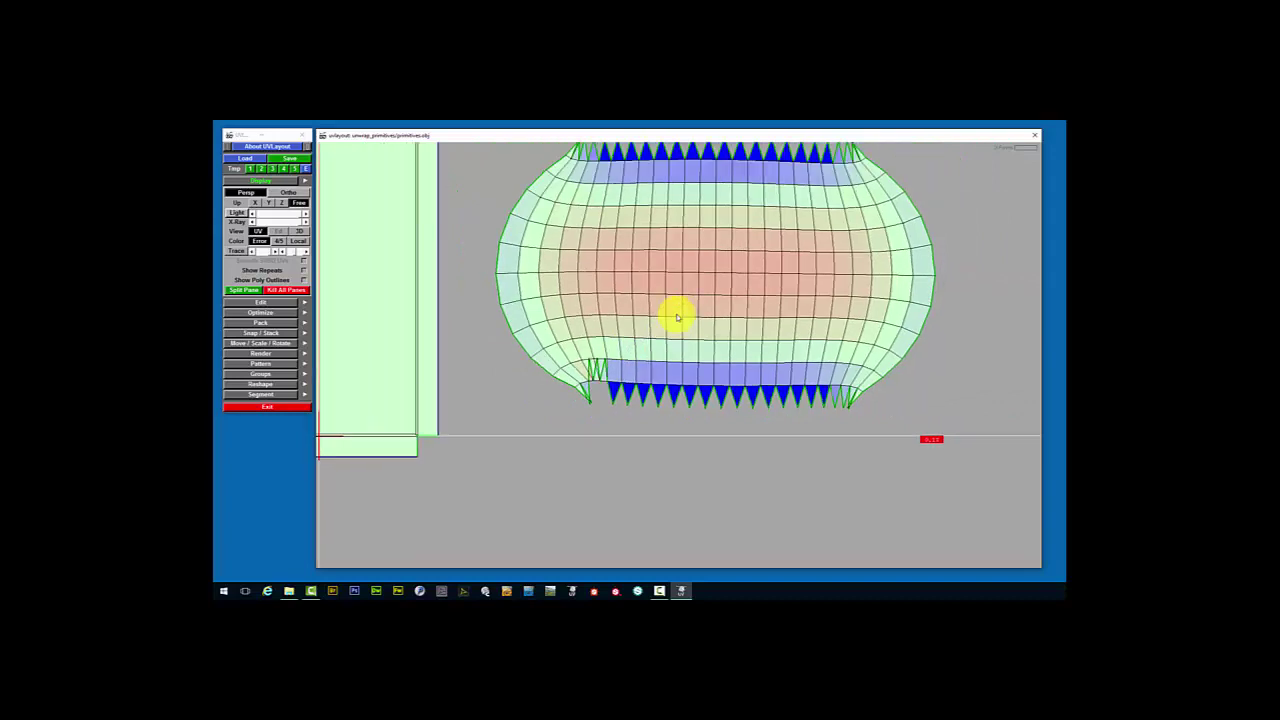
scroll(678, 314, down, 2)
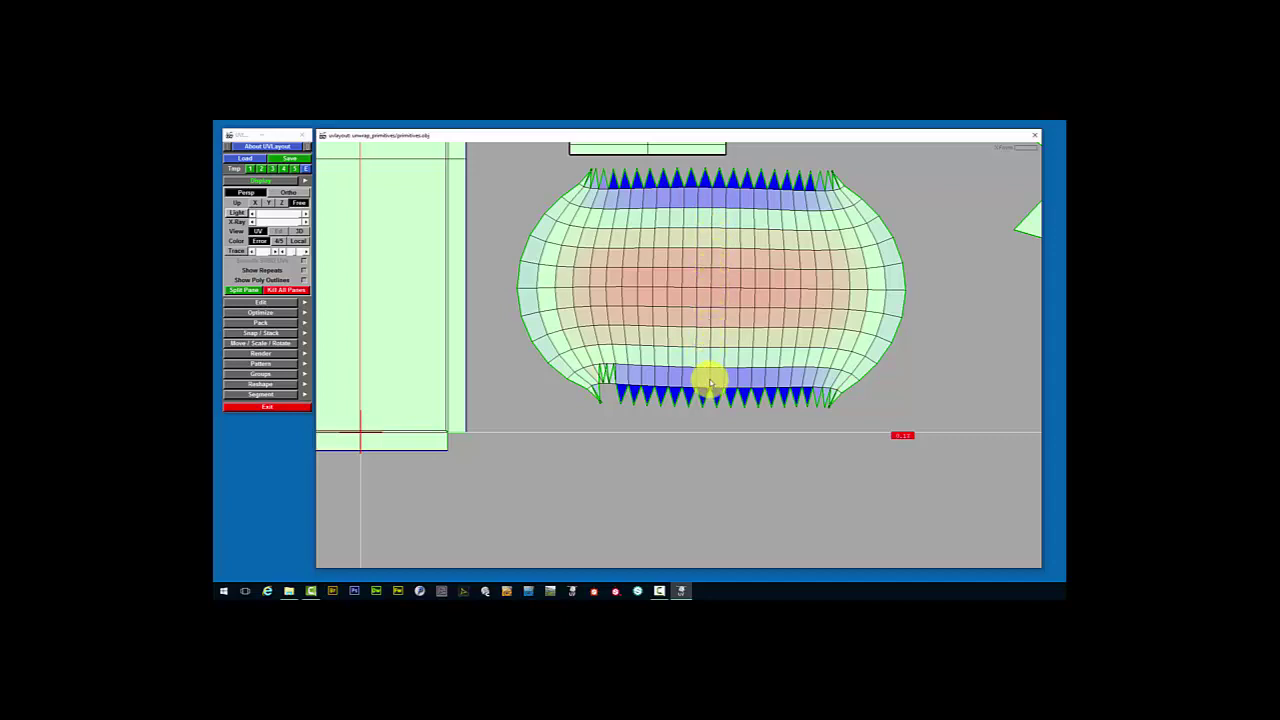
drag(710, 383, 712, 182)
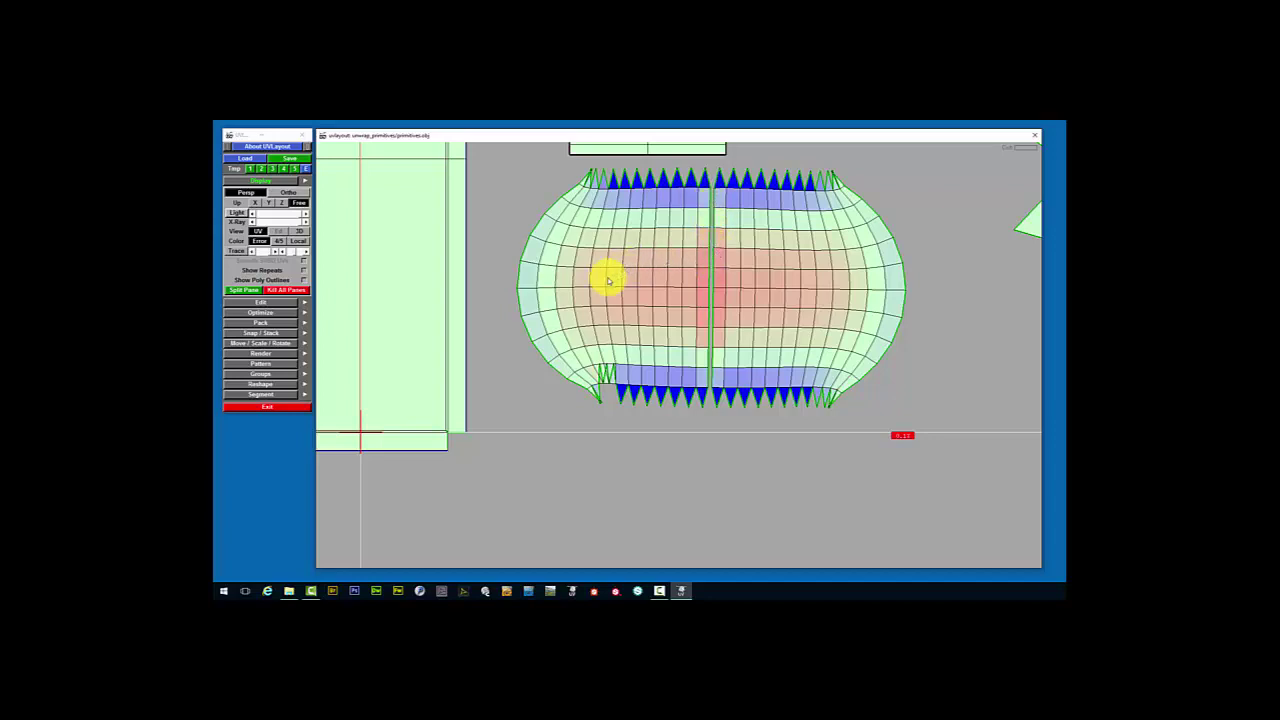
Flatten both halves of the sphere's shell and move the right half clear of the left one
key(f)
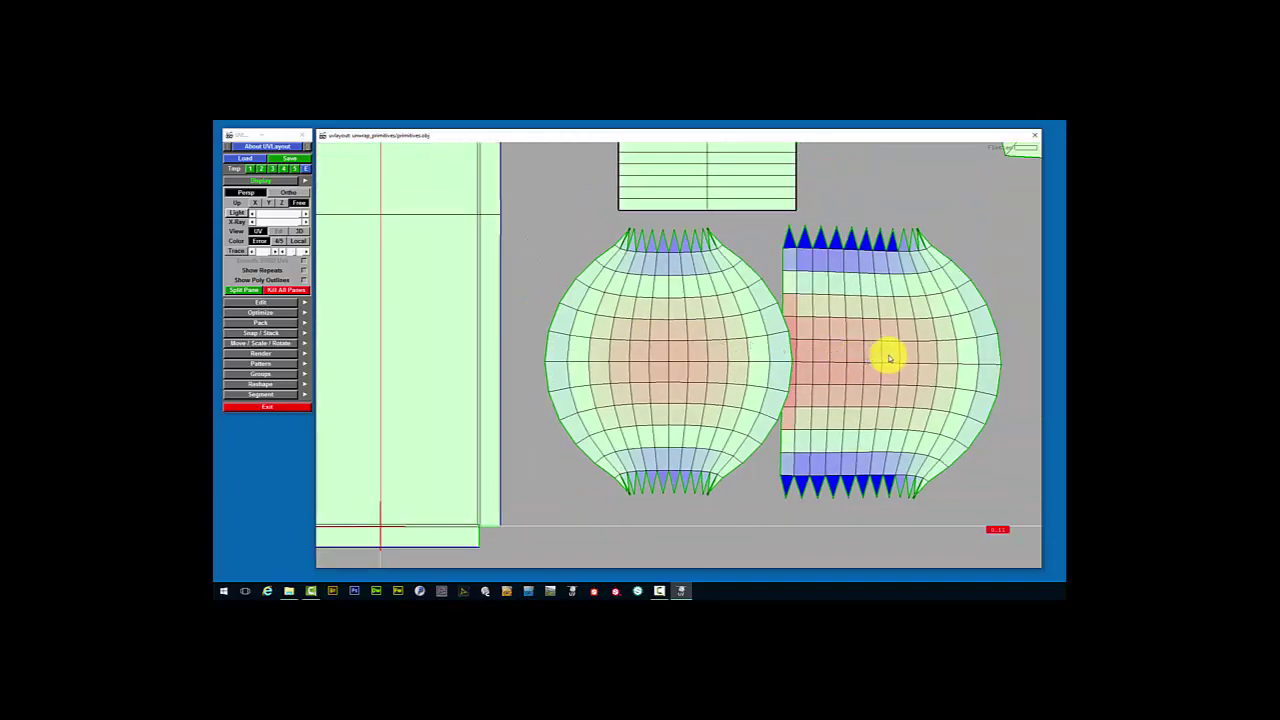
key(f)
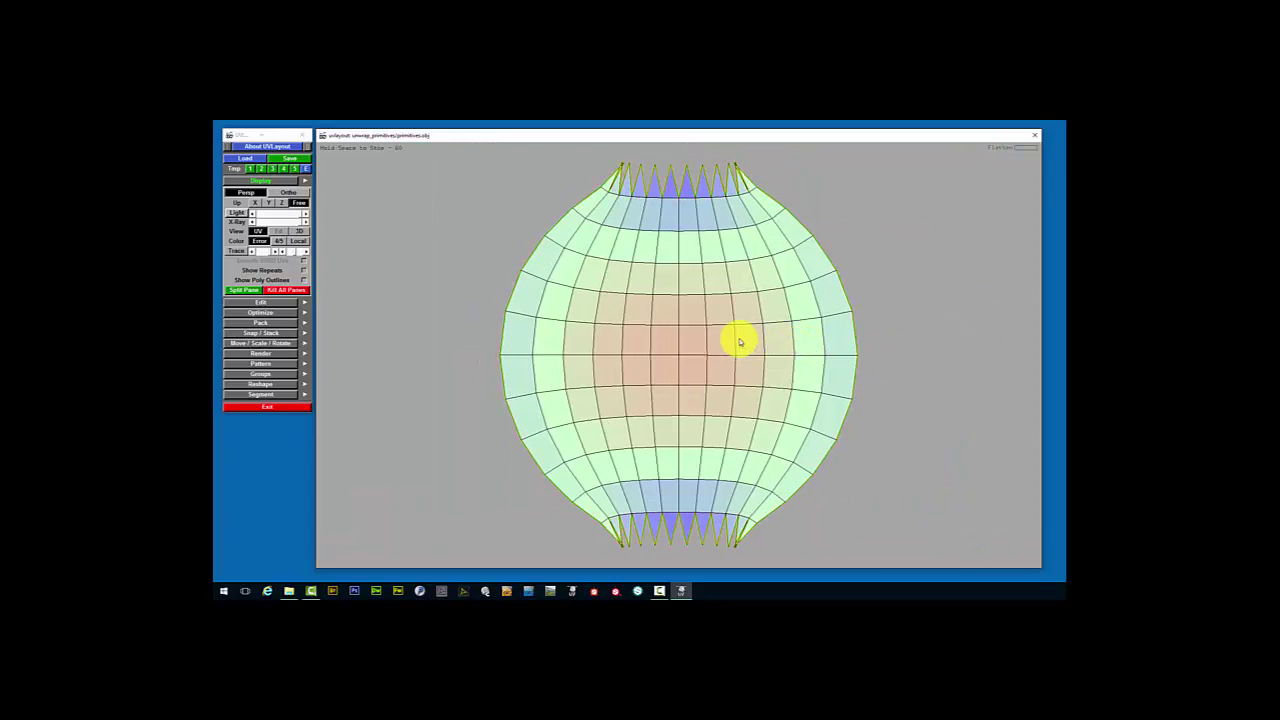
scroll(713, 335, down, 5)
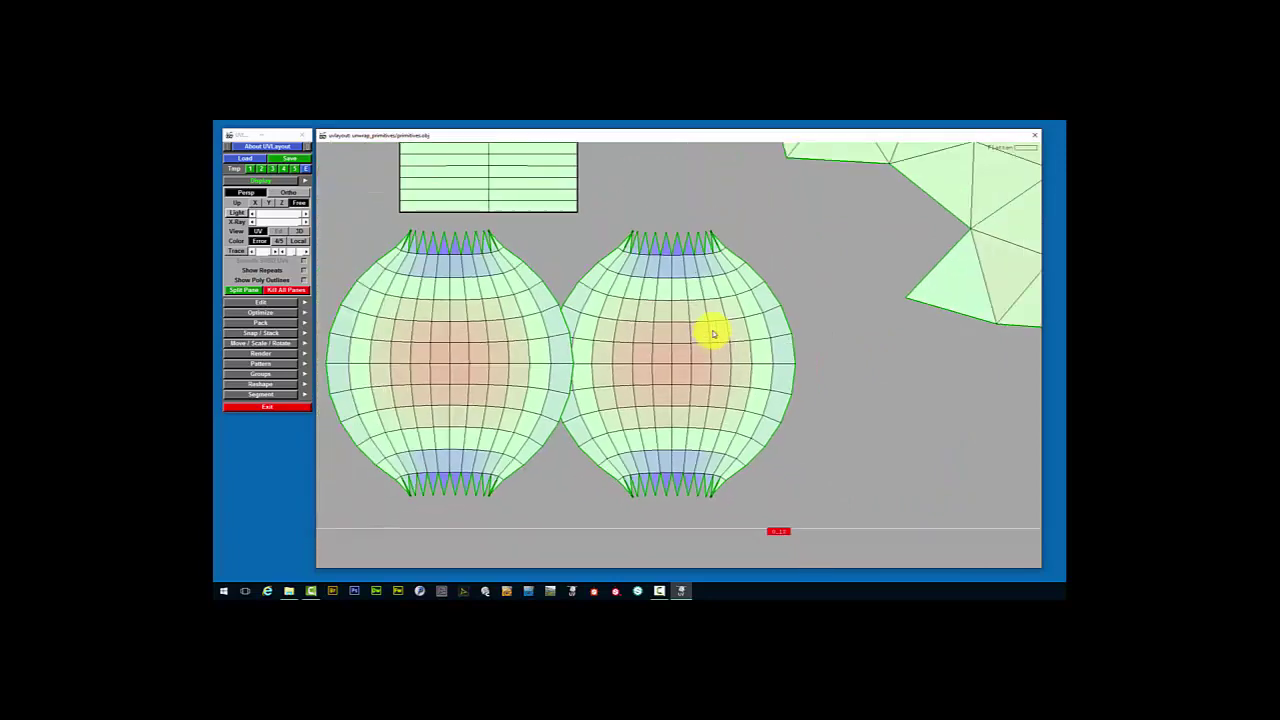
scroll(634, 366, up, 1)
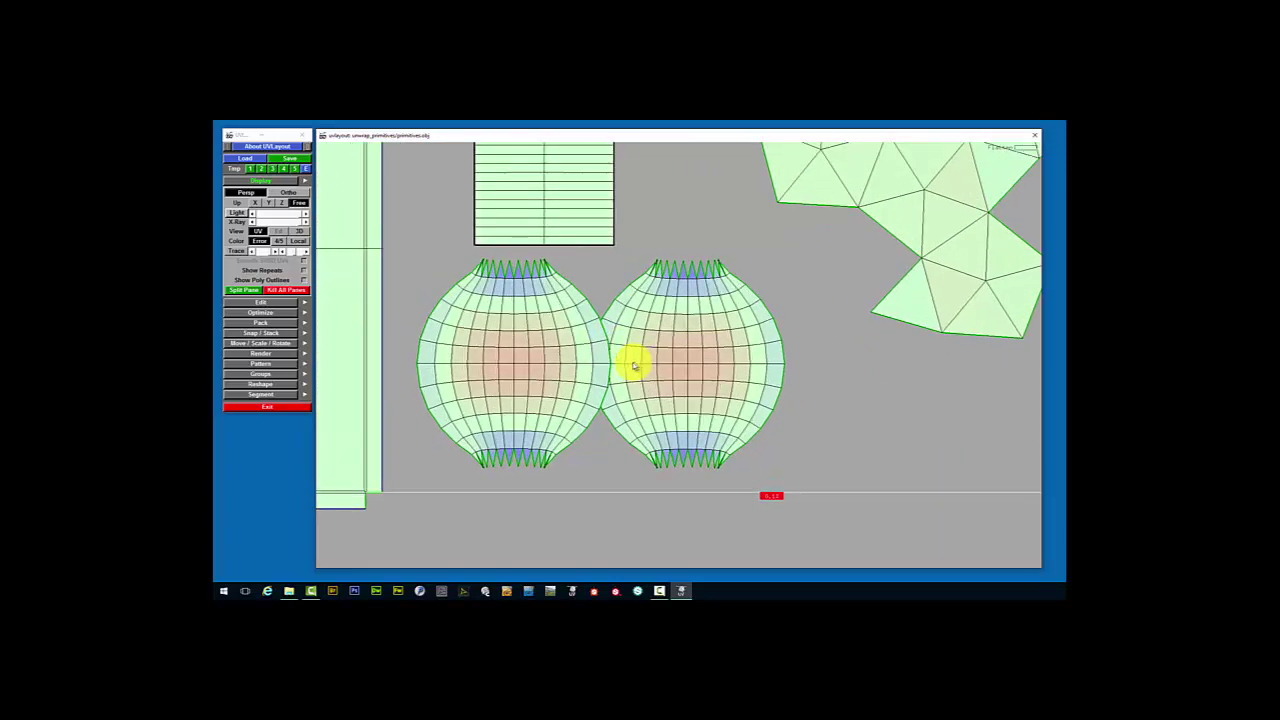
key(f)
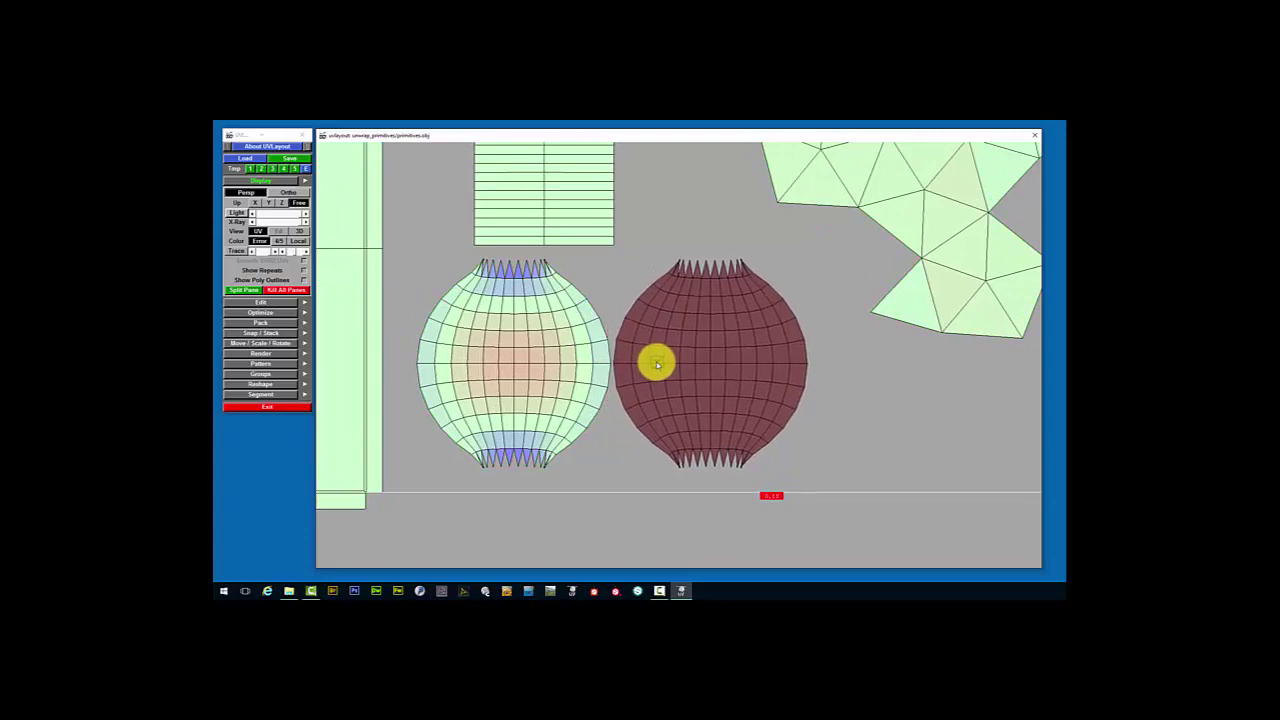
Weld the two sphere halves together along the edges at their equator where they meet
scroll(658, 365, up, 1)
scroll(640, 364, up, 2)
scroll(606, 357, down, 4)
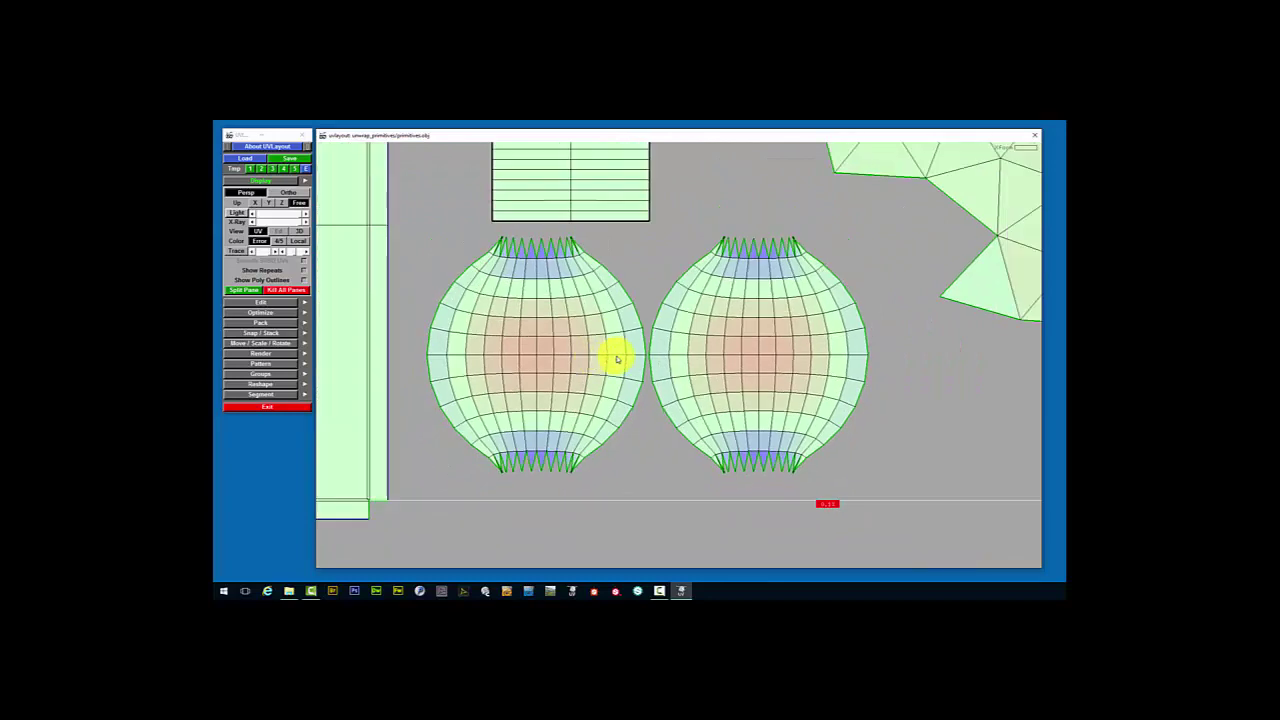
scroll(595, 405, up, 1)
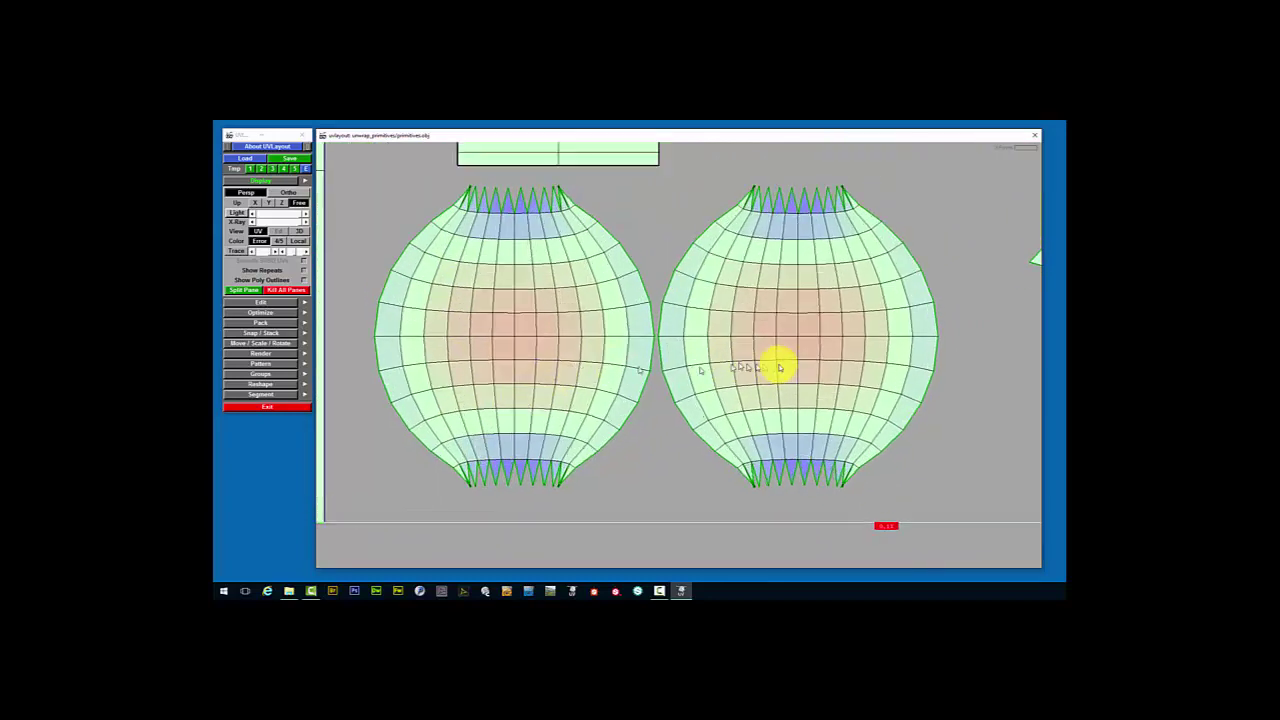
scroll(775, 369, up, 1)
scroll(720, 378, down, 1)
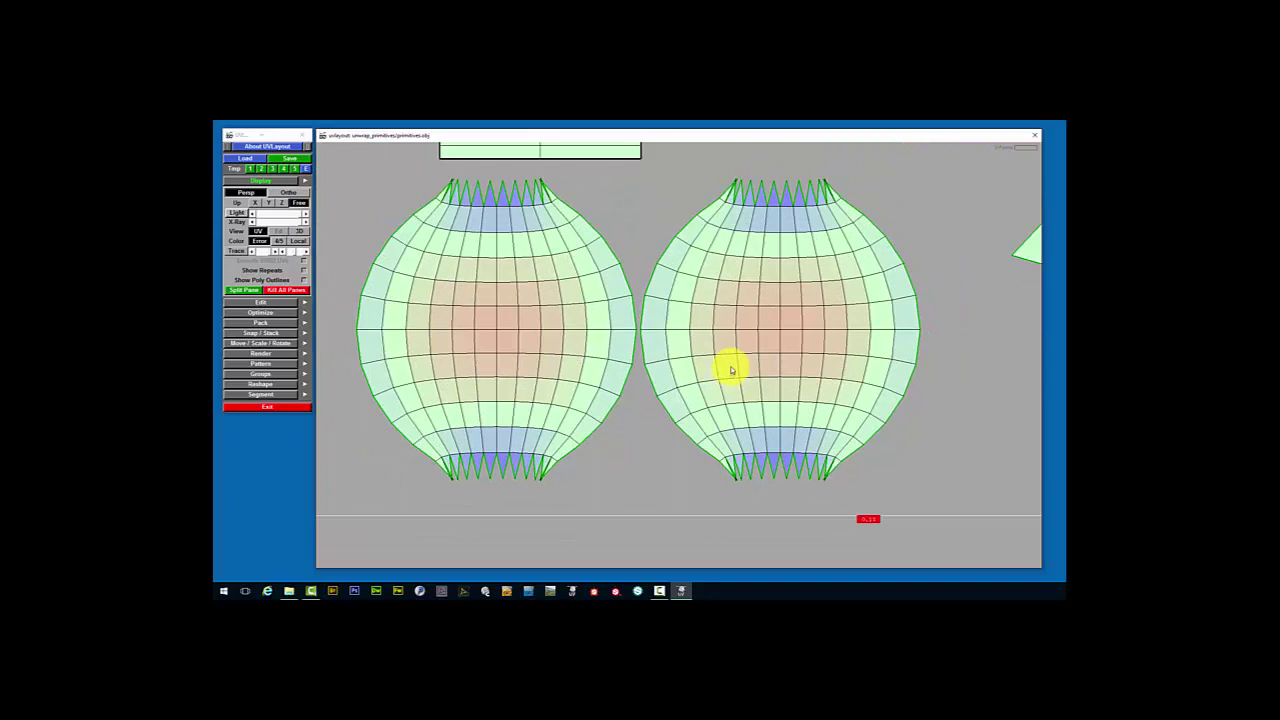
scroll(731, 370, down, 2)
scroll(646, 342, down, 1)
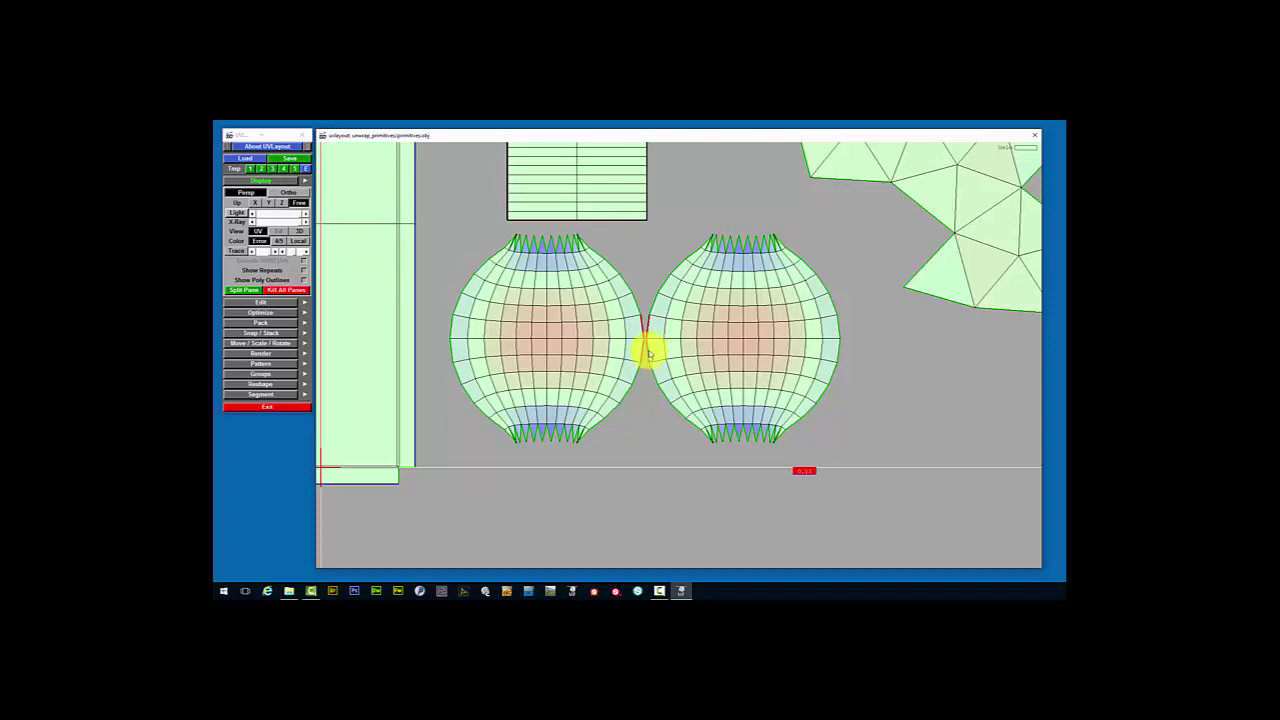
key(w)
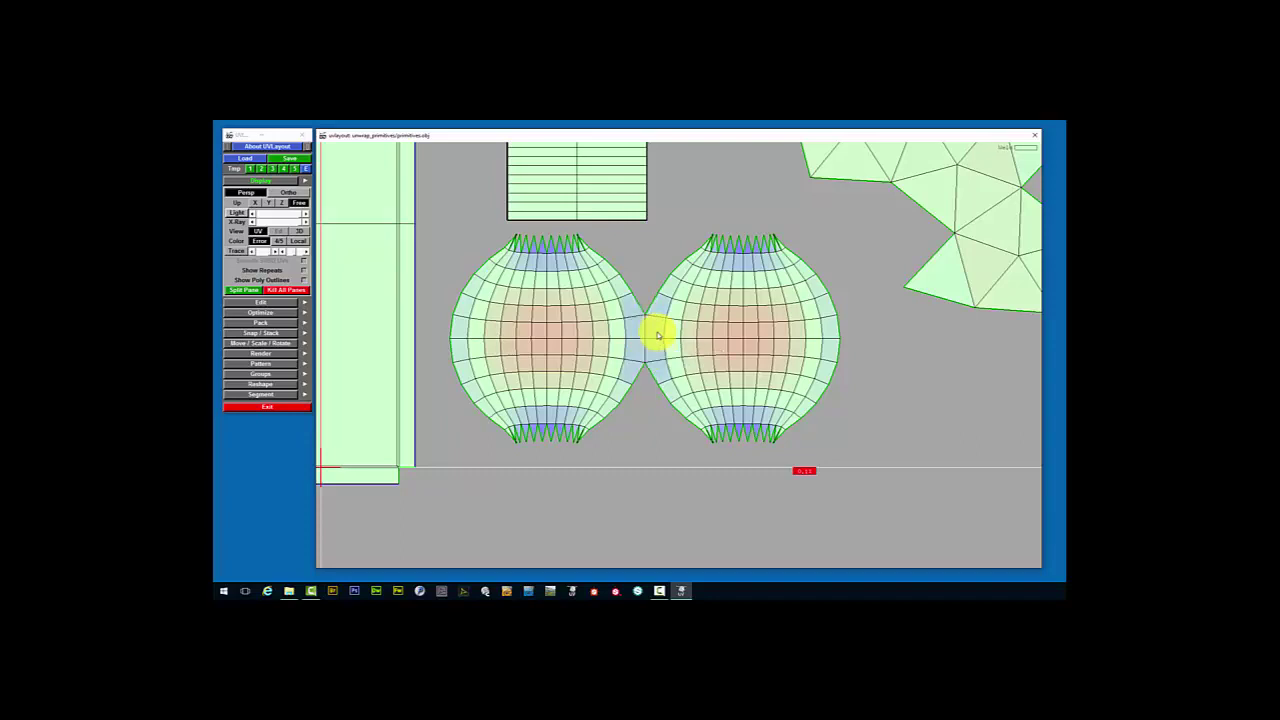
Smooth the distortion around the welded equator joint with the flattening brush
key(b)
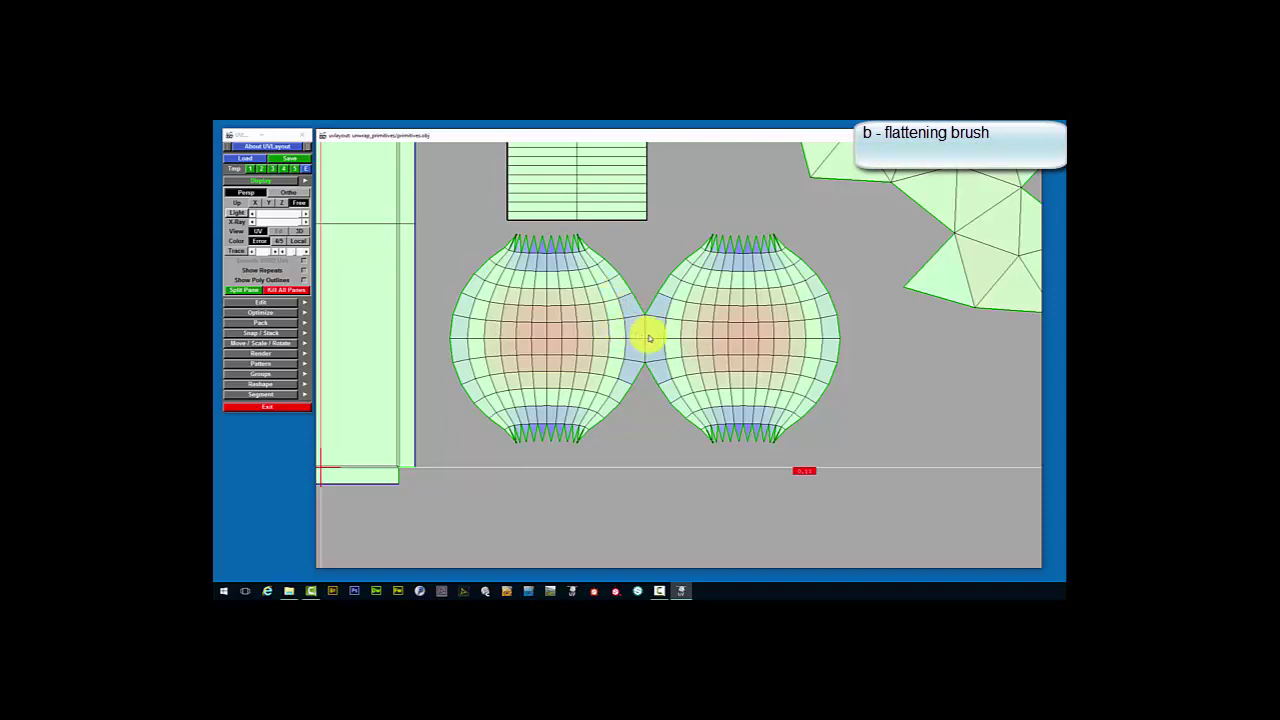
mouse_move(659, 323)
mouse_down()
mouse_move(660, 374)
mouse_move(642, 356)
mouse_move(633, 371)
mouse_move(627, 315)
mouse_move(654, 302)
mouse_move(665, 306)
mouse_move(650, 317)
mouse_move(659, 381)
mouse_move(653, 366)
mouse_move(628, 369)
mouse_move(632, 306)
mouse_move(640, 340)
mouse_up()
scroll(891, 366, up, 1)
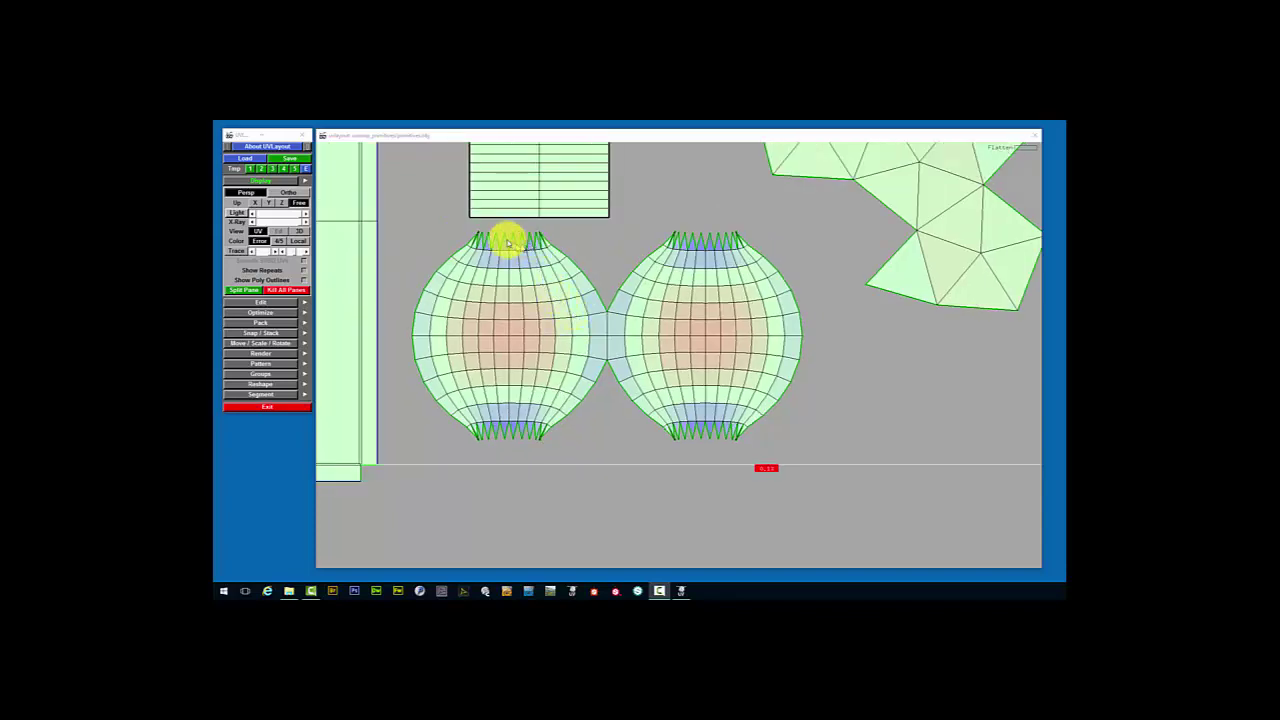
Weld the open pole triangles along the upper edge of the sphere shell's left half
right_drag(489, 240, 523, 340)
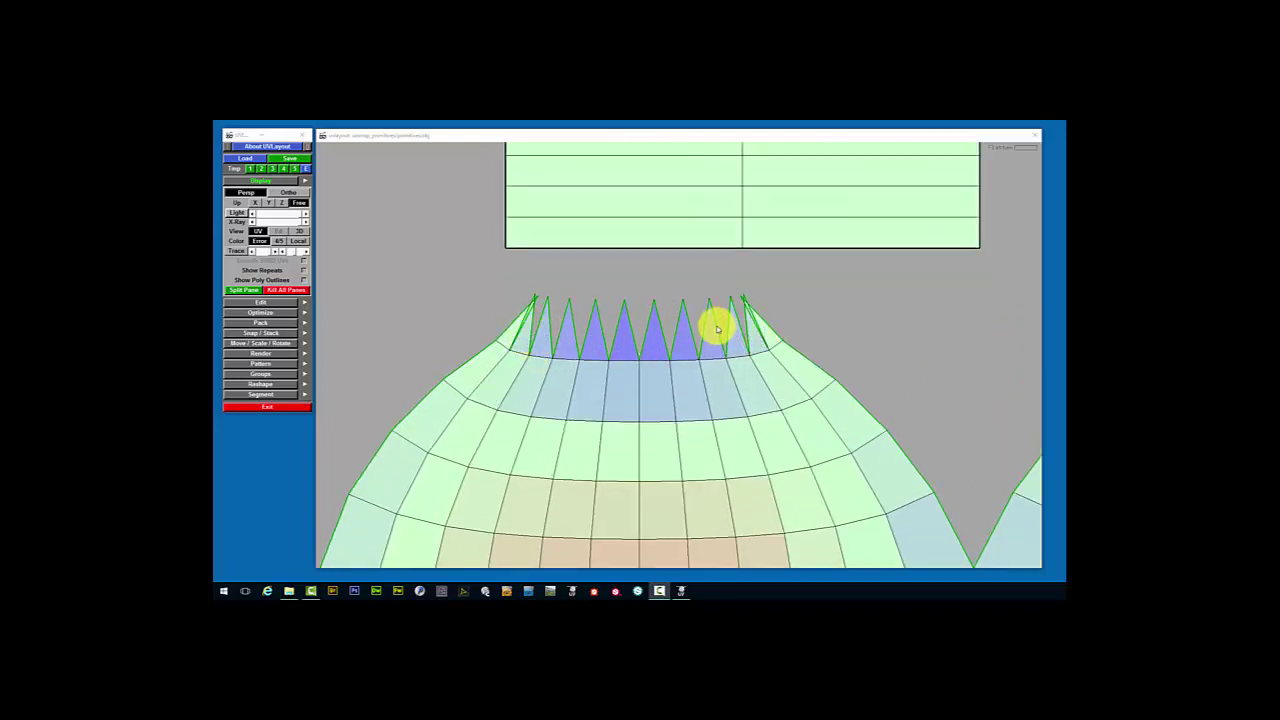
right_drag(714, 349, 707, 385)
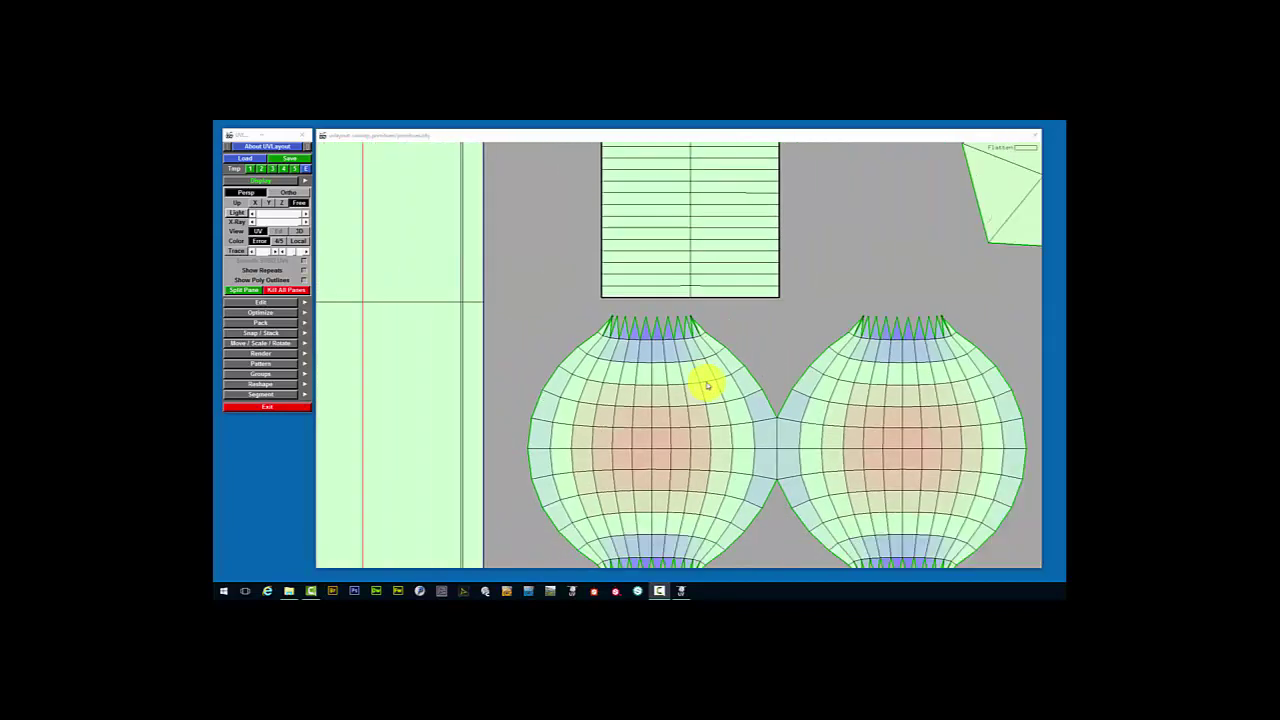
mouse_move(691, 337)
right_down()
mouse_move(671, 331)
mouse_move(686, 351)
right_up()
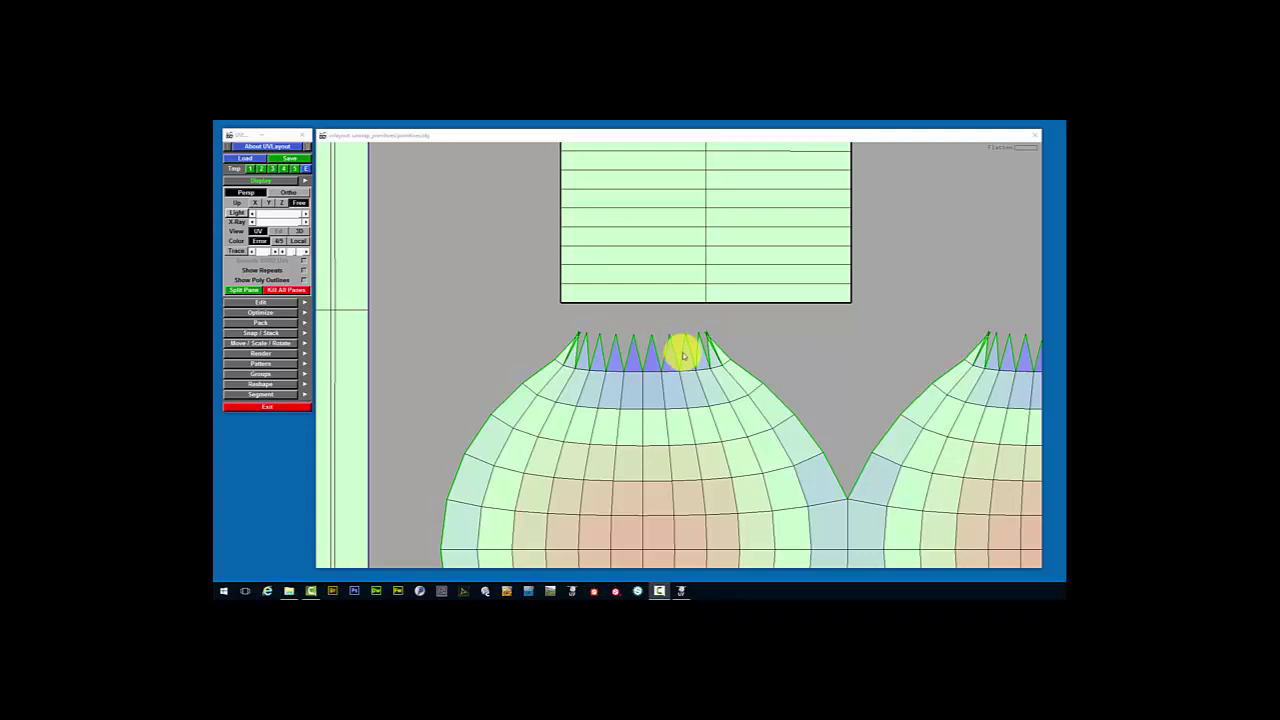
right_drag(797, 317, 794, 337)
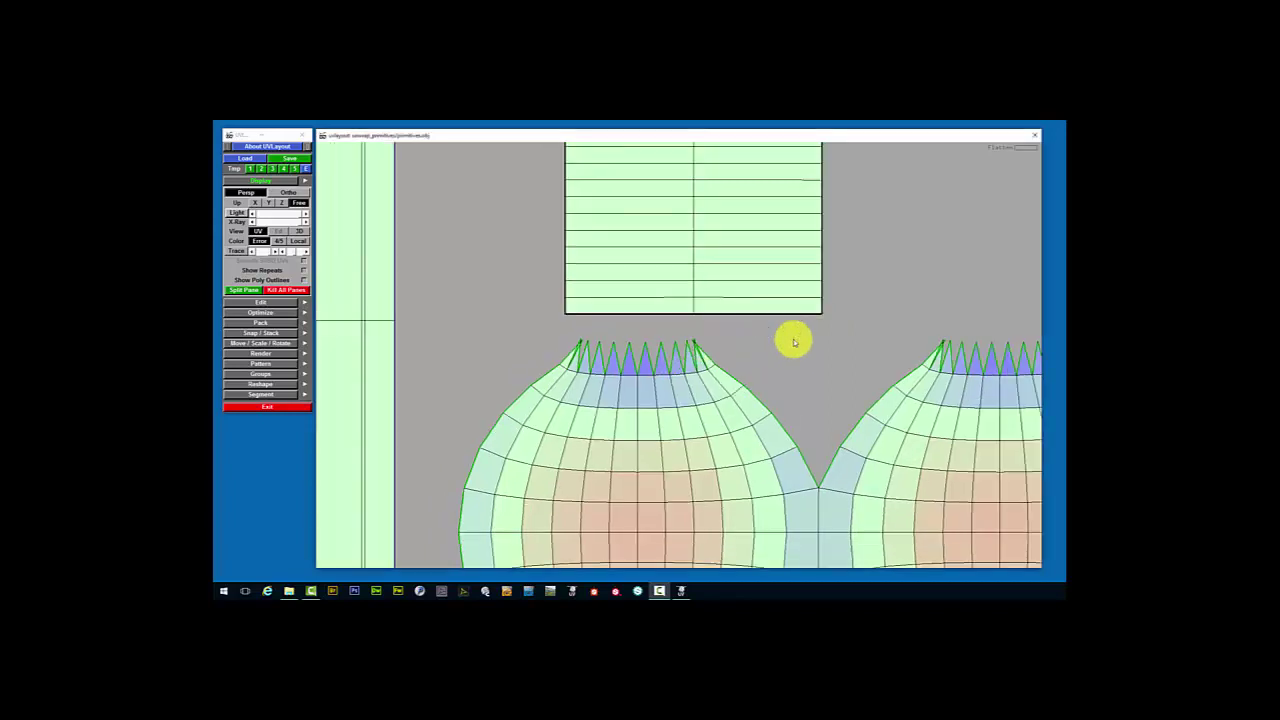
mouse_move(649, 357)
mouse_down()
mouse_move(691, 357)
mouse_move(574, 357)
mouse_move(845, 383)
mouse_up()
Weld the open pole triangles along the upper edge of the sphere shell's right half
middle_drag(845, 383, 820, 360)
scroll(820, 360, up, 2)
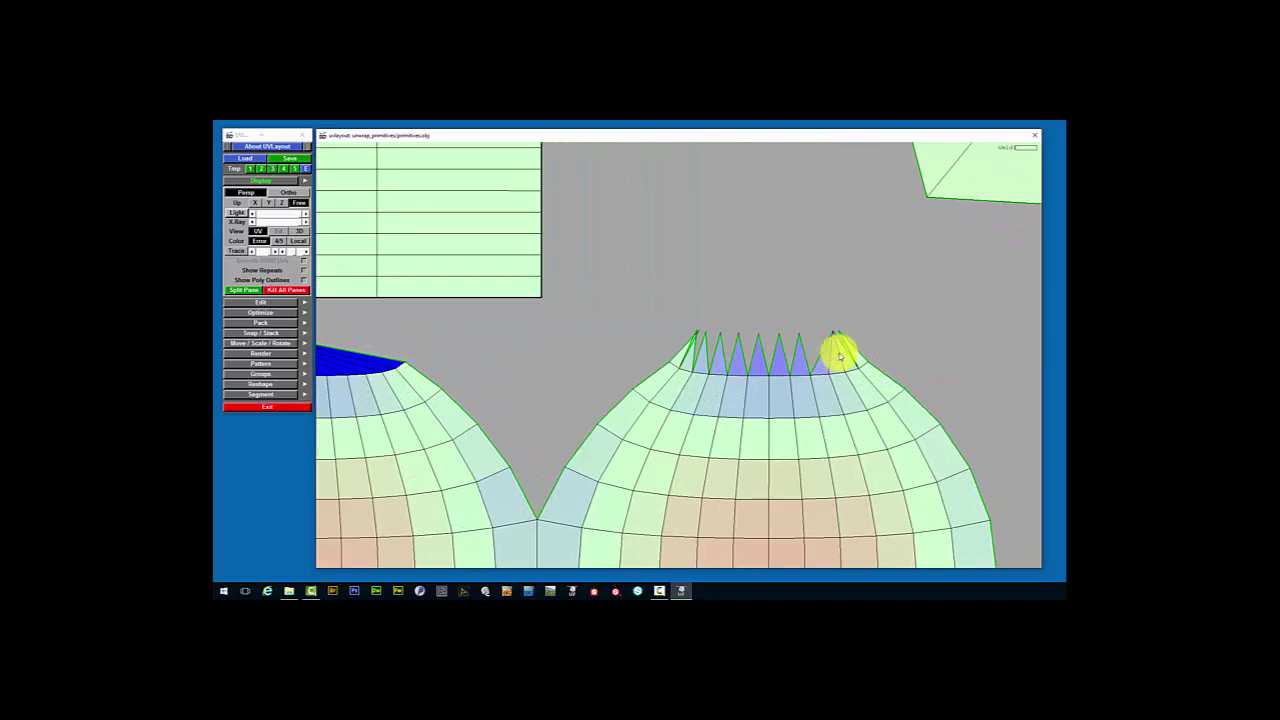
drag(805, 358, 689, 354)
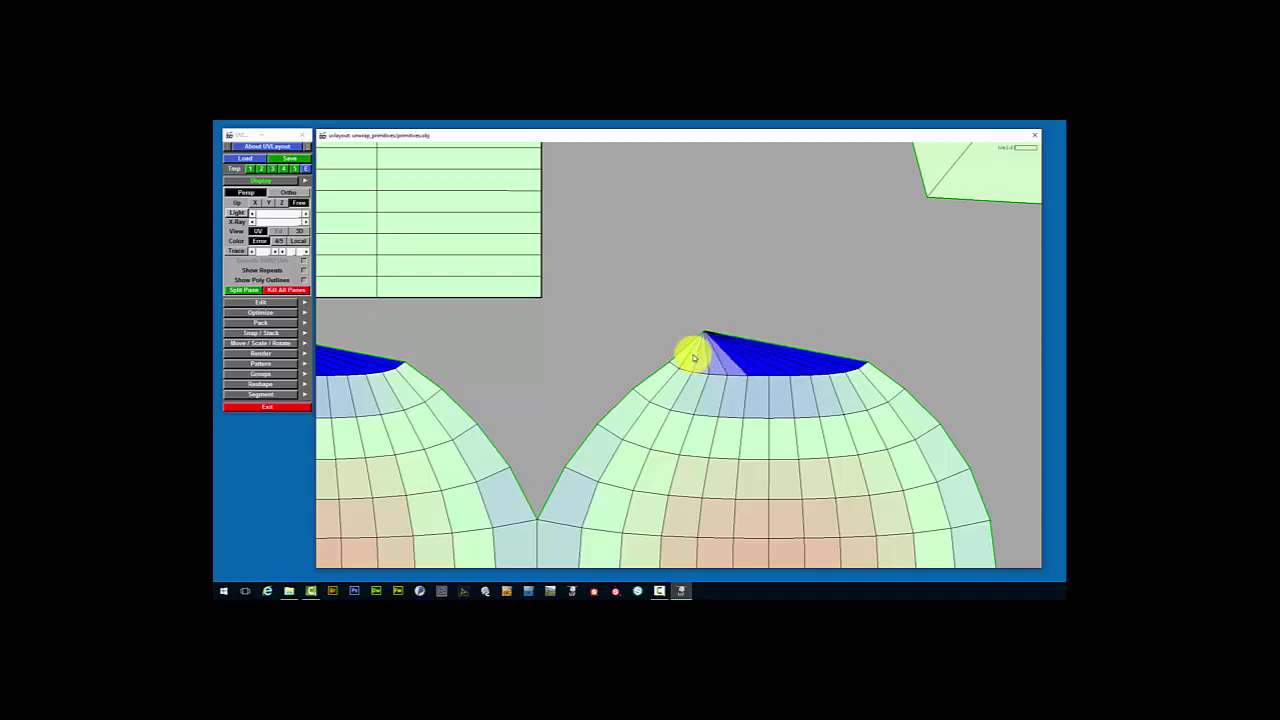
key(f)
scroll(737, 329, down, 5)
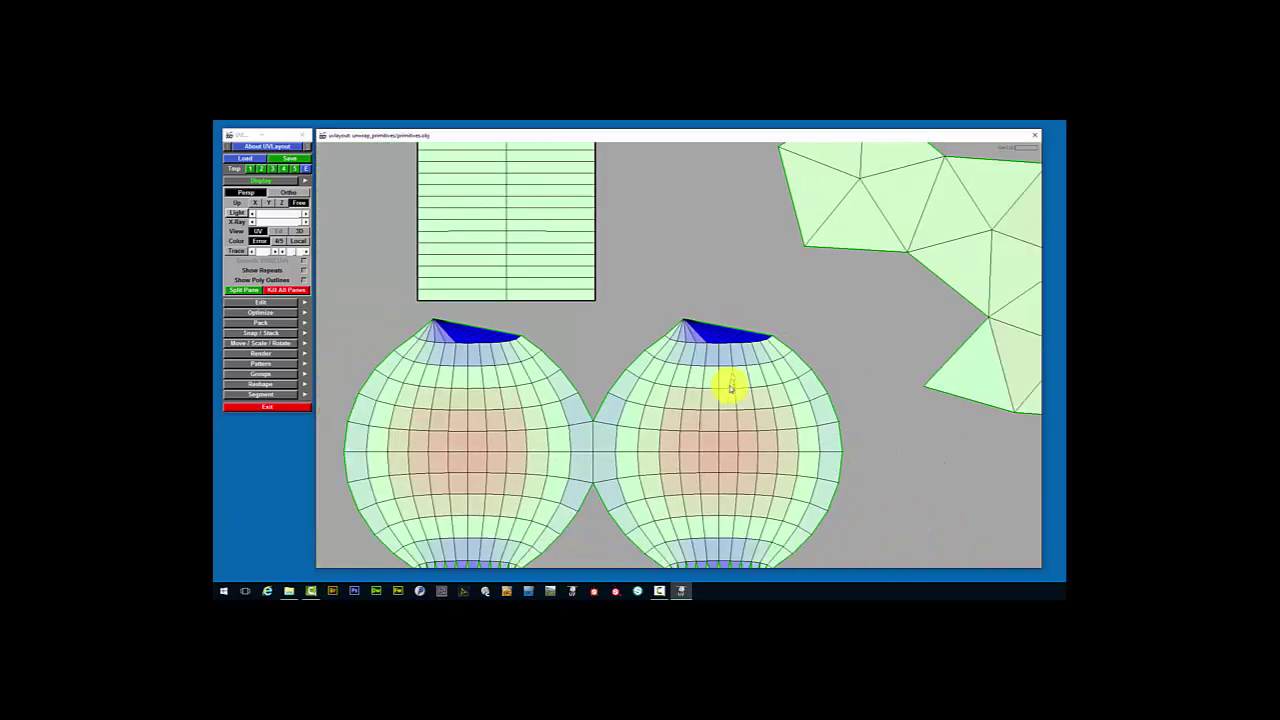
scroll(704, 440, up, 6)
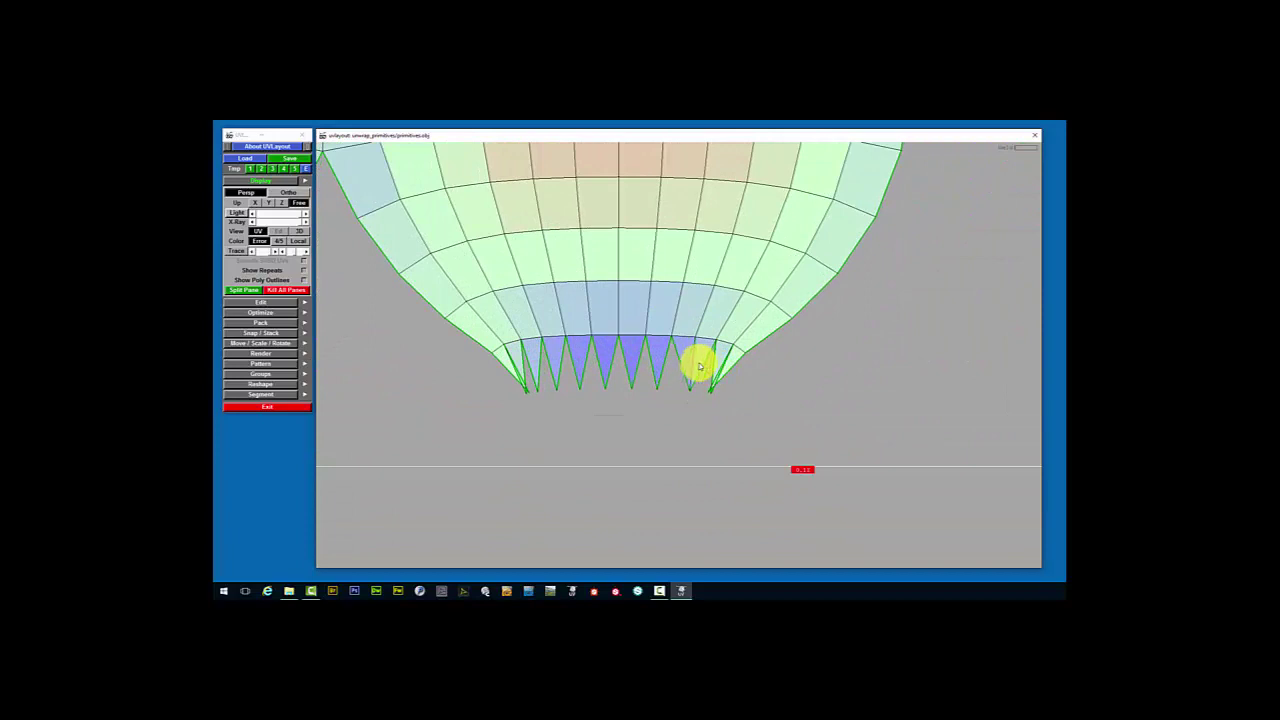
Weld the open pole triangles along the lower edges of the sphere shell's right and left halves
mouse_move(714, 370)
mouse_down()
mouse_move(680, 351)
mouse_move(531, 363)
mouse_up()
right_drag(517, 354, 371, 331)
middle_drag(371, 331, 505, 372)
right_drag(505, 372, 591, 349)
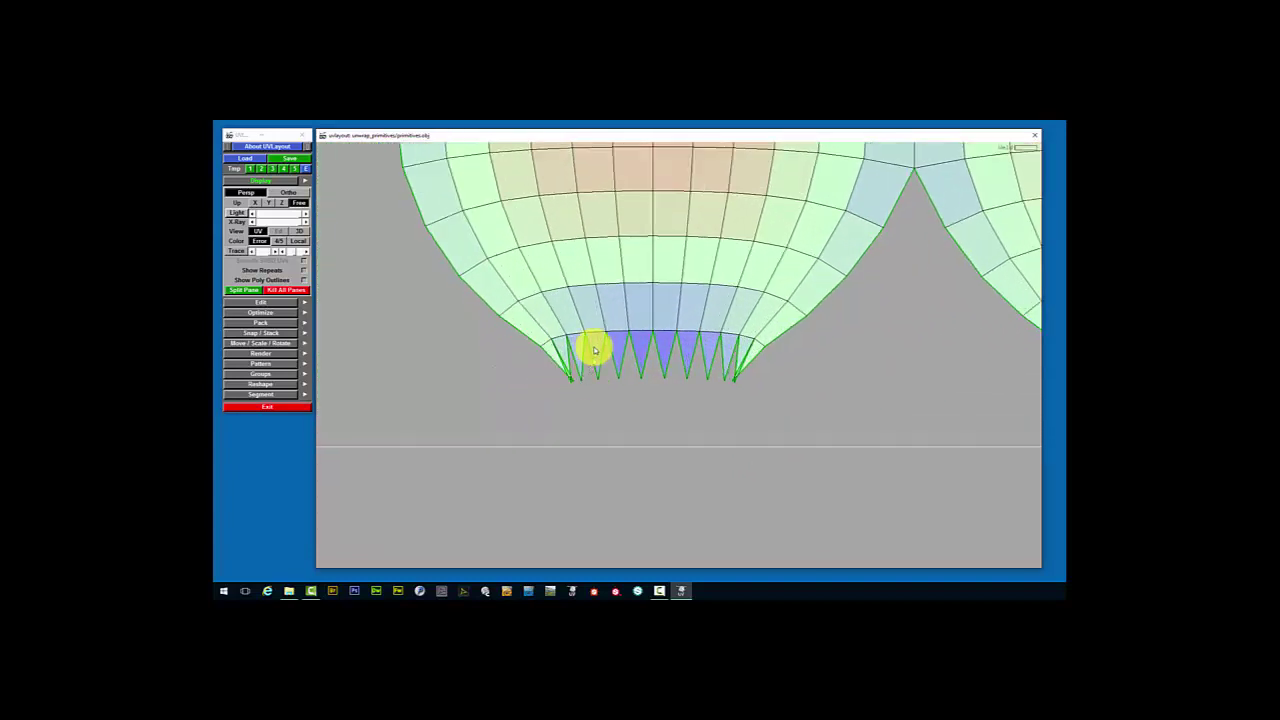
drag(594, 351, 737, 360)
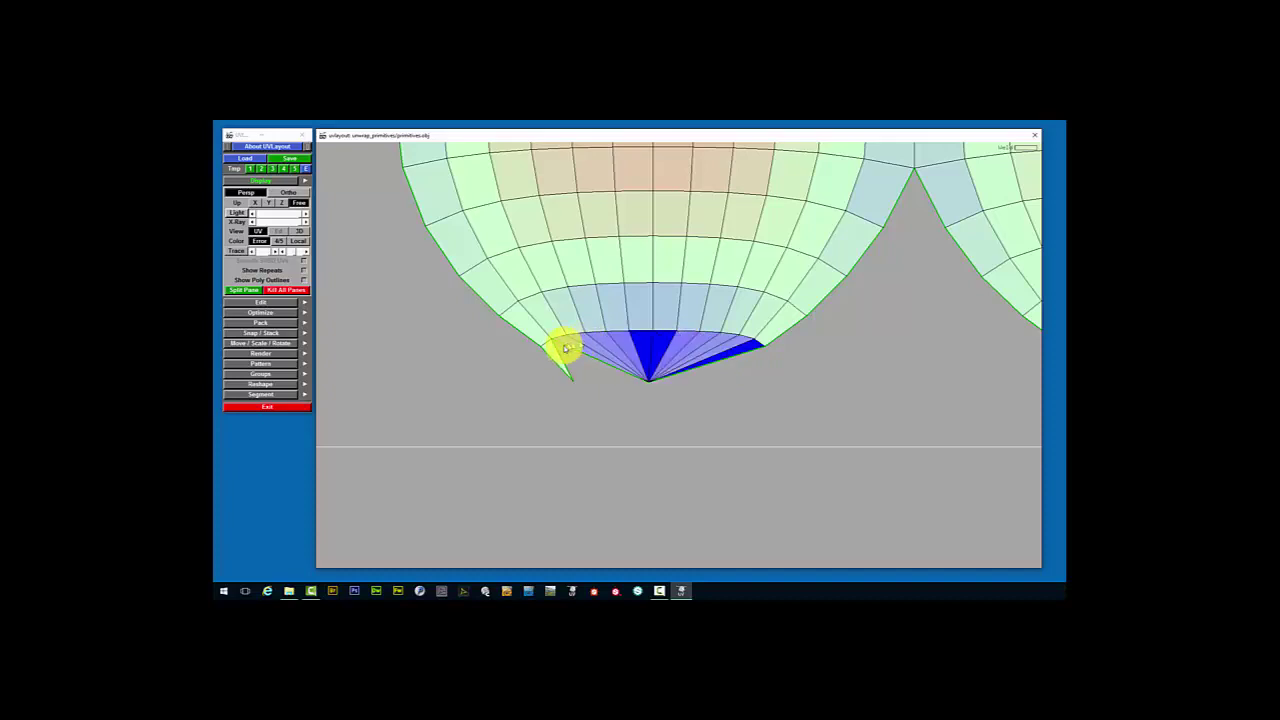
scroll(567, 347, down, 6)
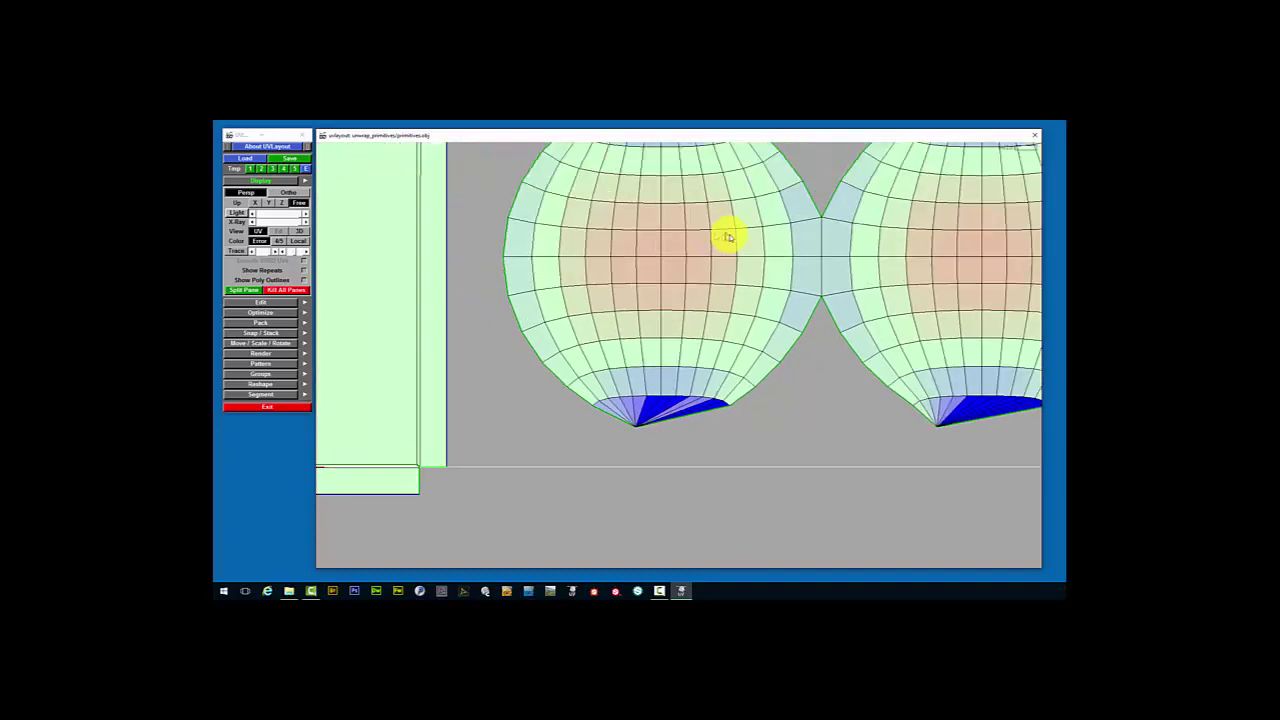
scroll(705, 300, down, 1)
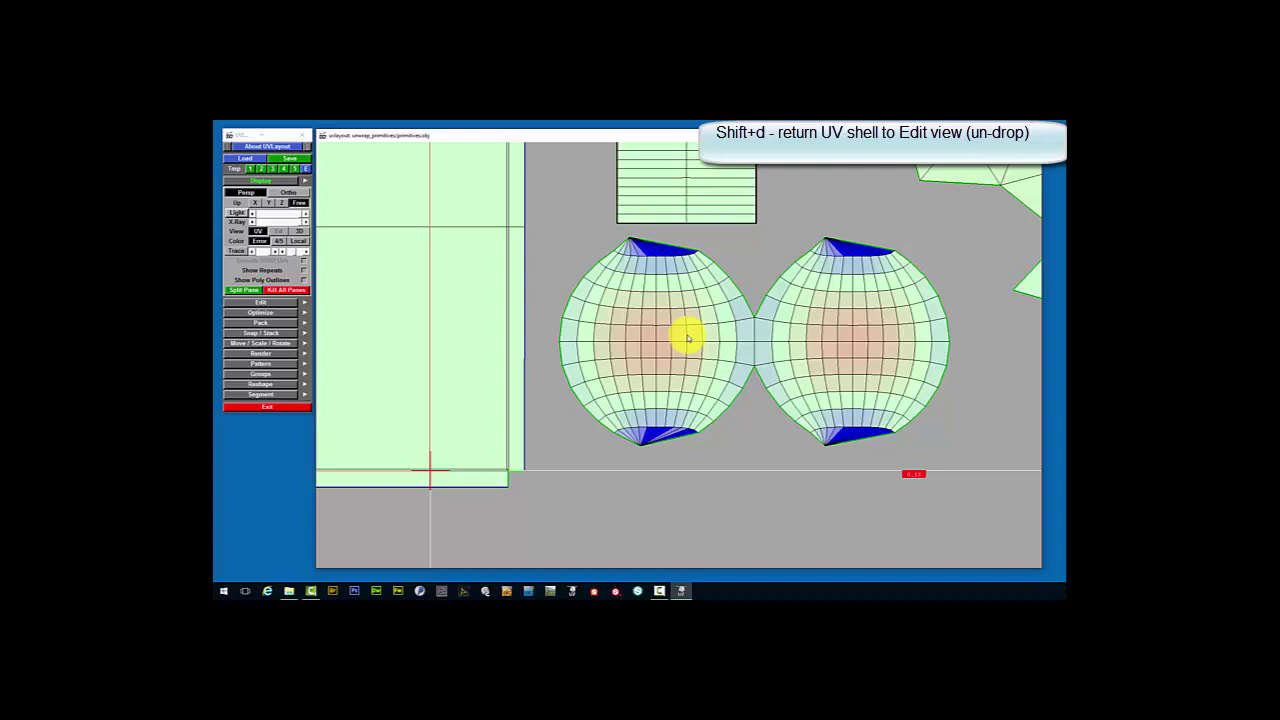
Return the sphere shell from the UV layout to the Edit view and display it there
key(shift+d)
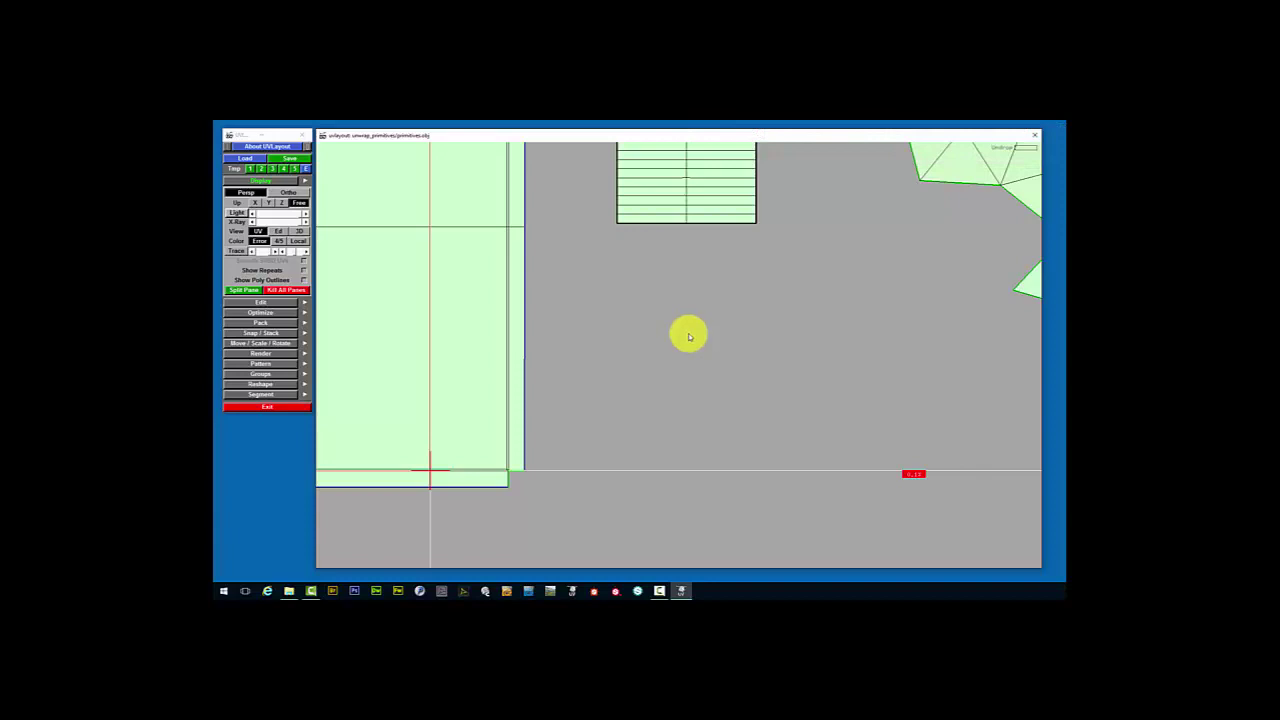
key(2)
scroll(686, 335, down, 8)
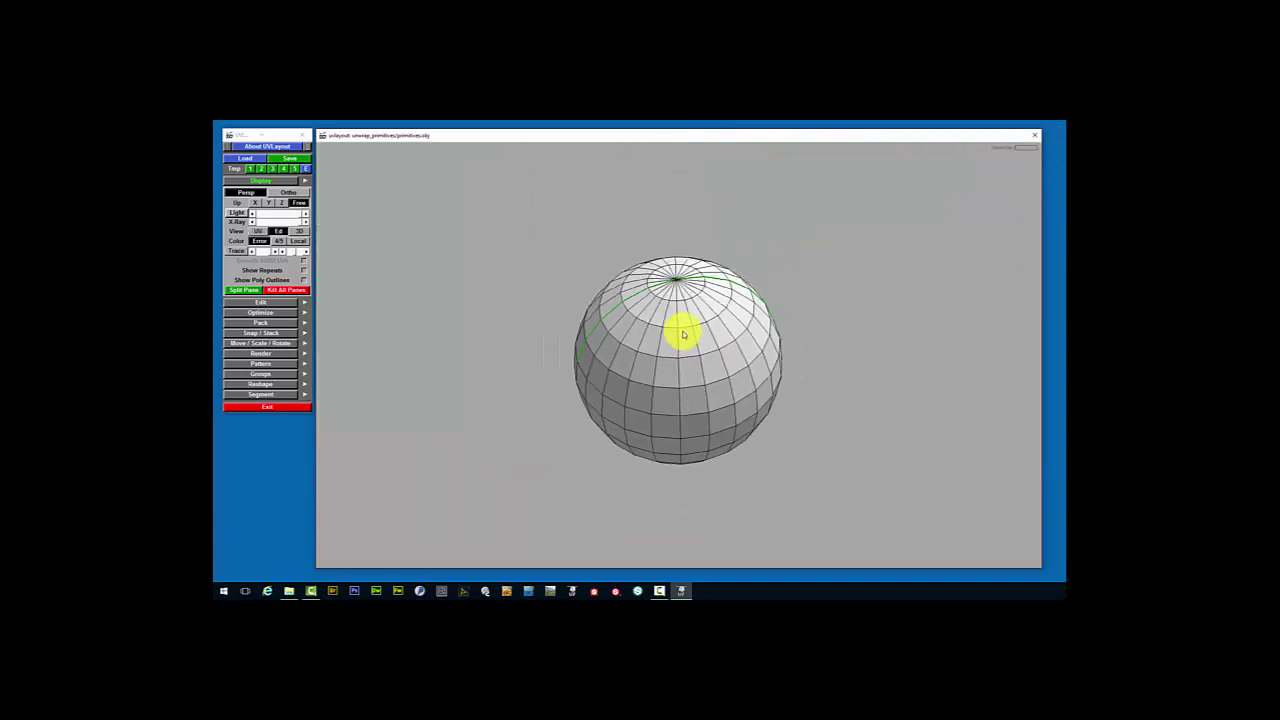
Cut the sphere along the second edge ring from the pole at both ends to detach the polar caps
drag(679, 346, 670, 372)
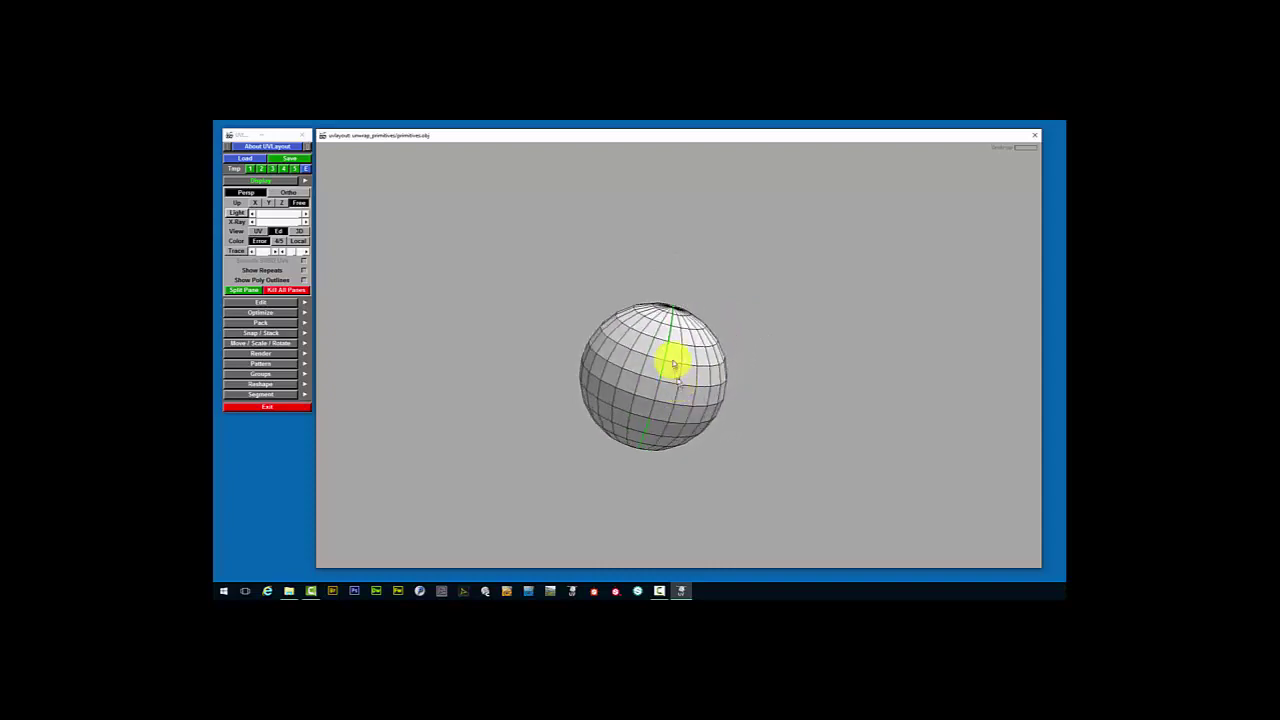
drag(695, 370, 657, 380)
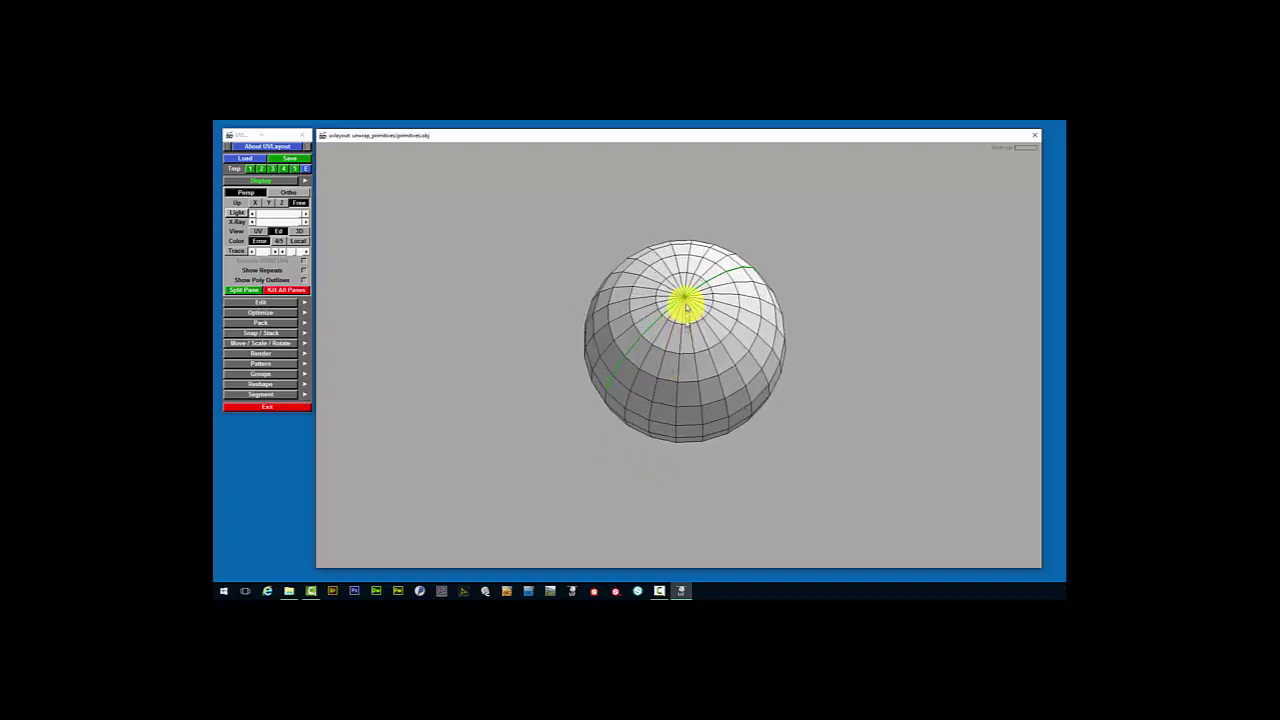
scroll(686, 309, up, 5)
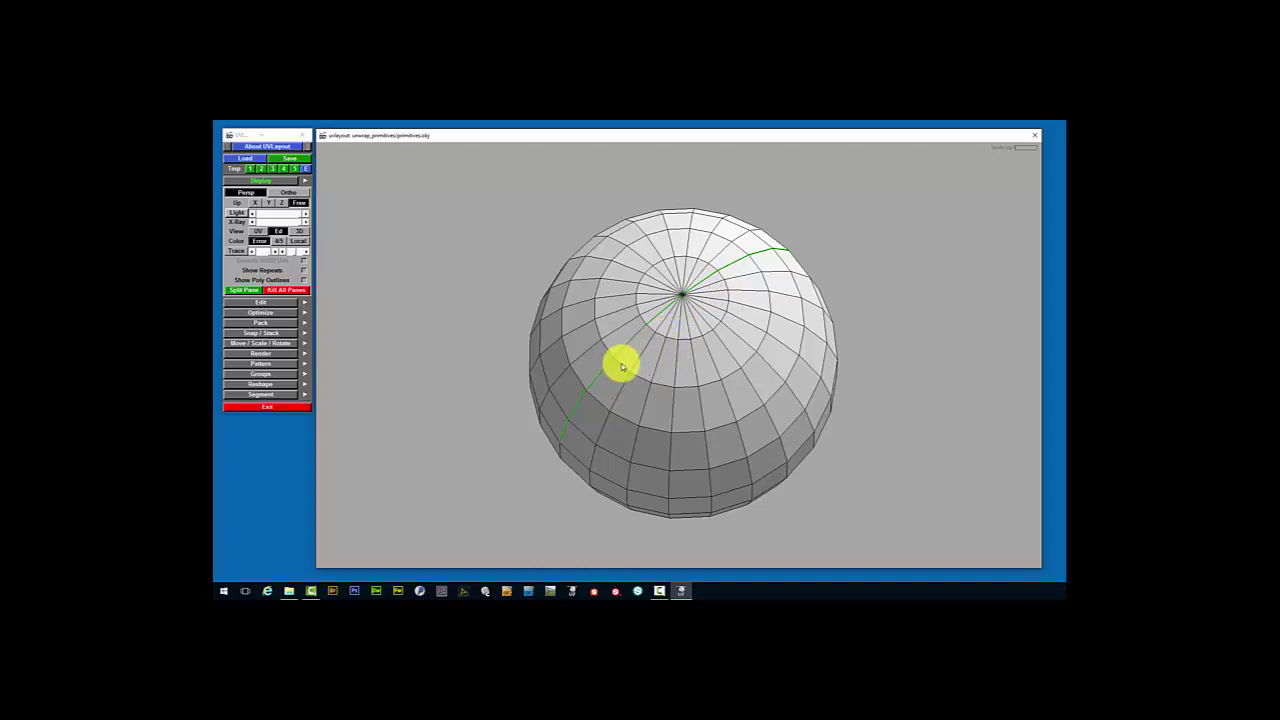
key(c)
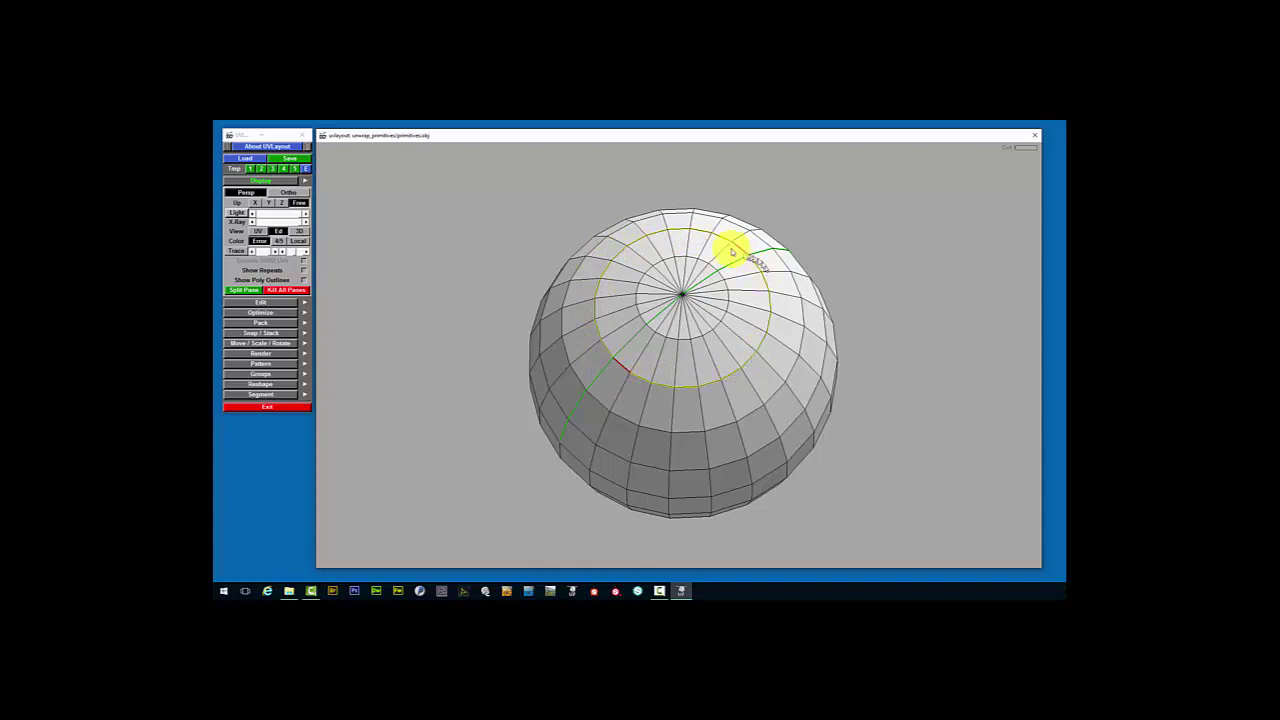
middle_drag(698, 365, 708, 325)
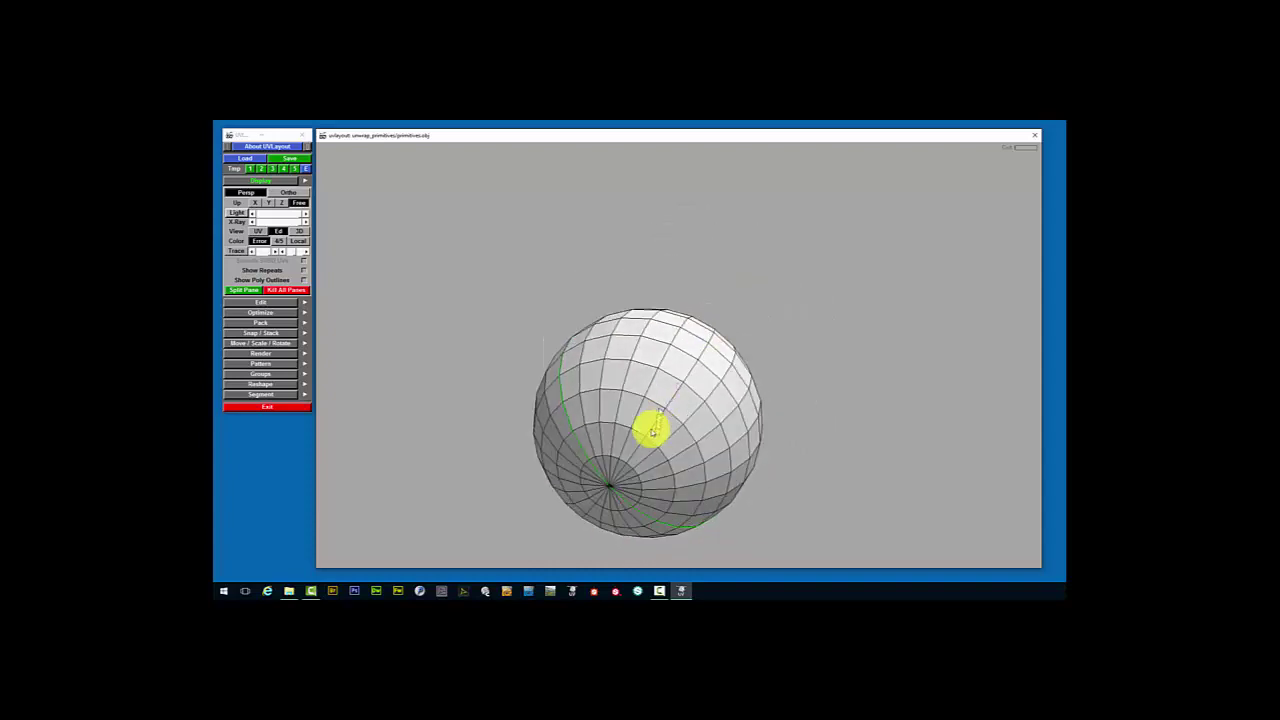
right_drag(636, 436, 619, 396)
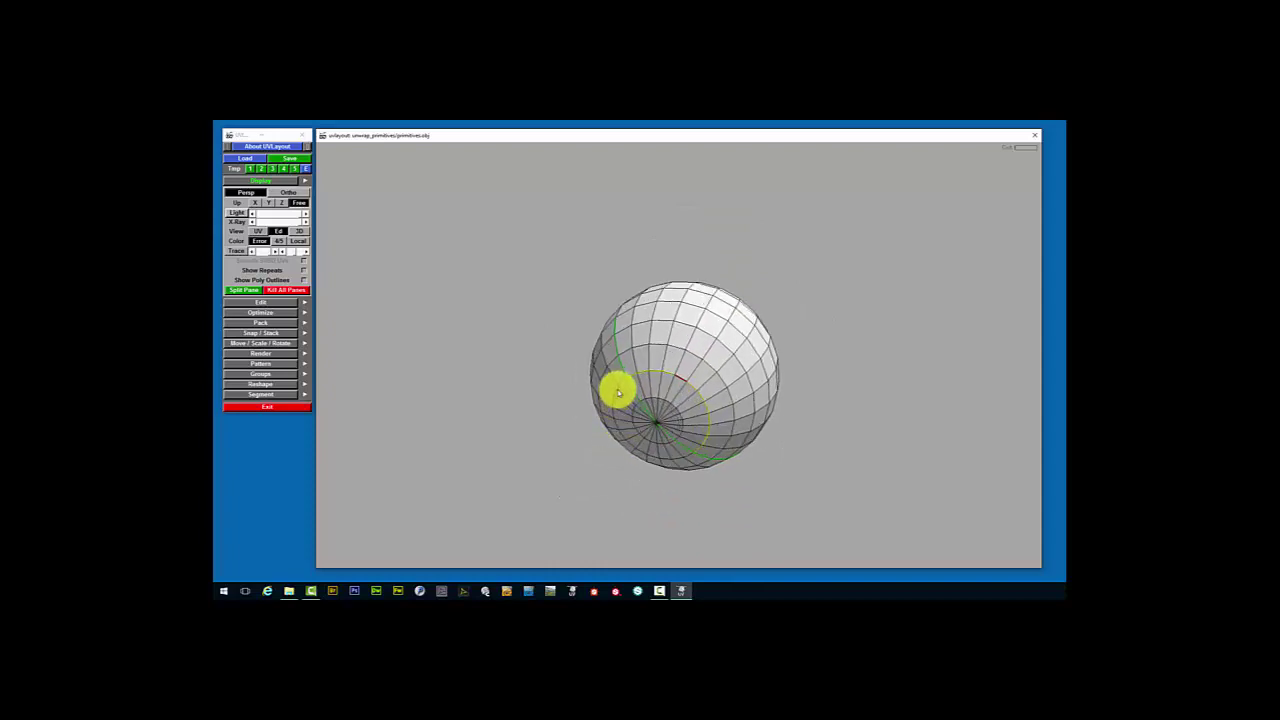
mouse_move(694, 343)
middle_down()
mouse_move(731, 360)
mouse_move(749, 391)
mouse_move(651, 331)
mouse_move(690, 320)
middle_up()
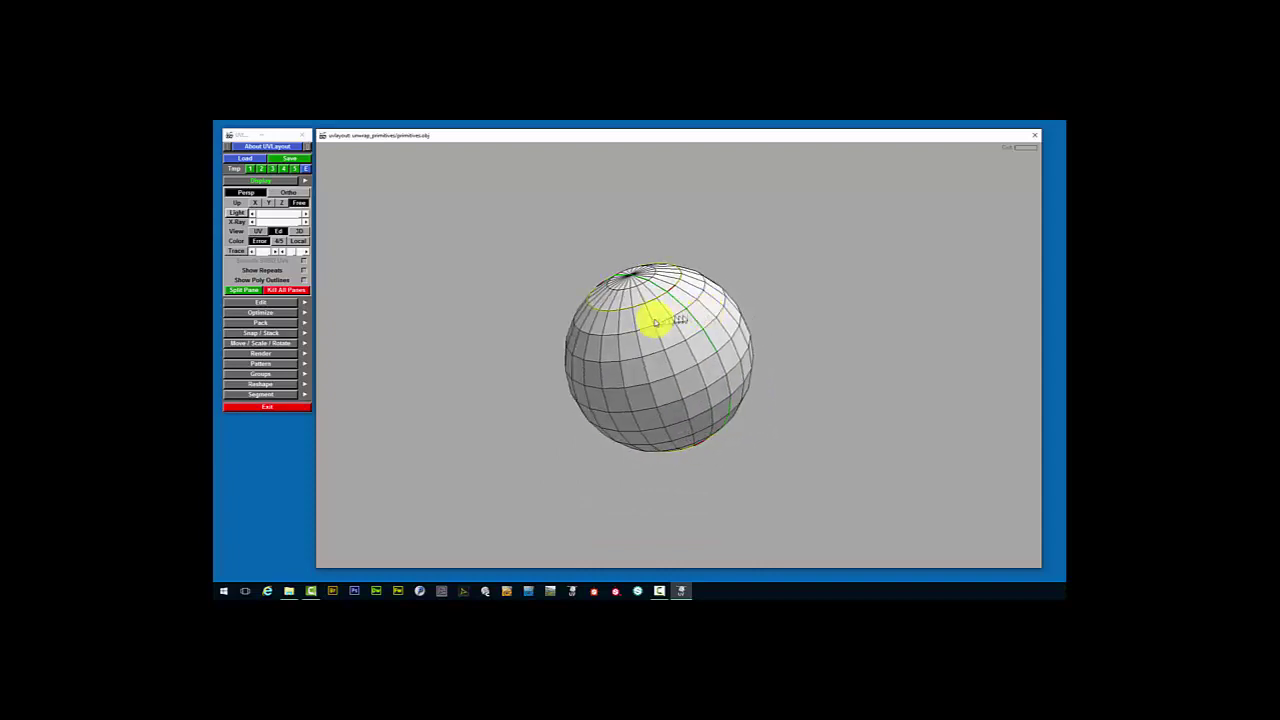
key(c)
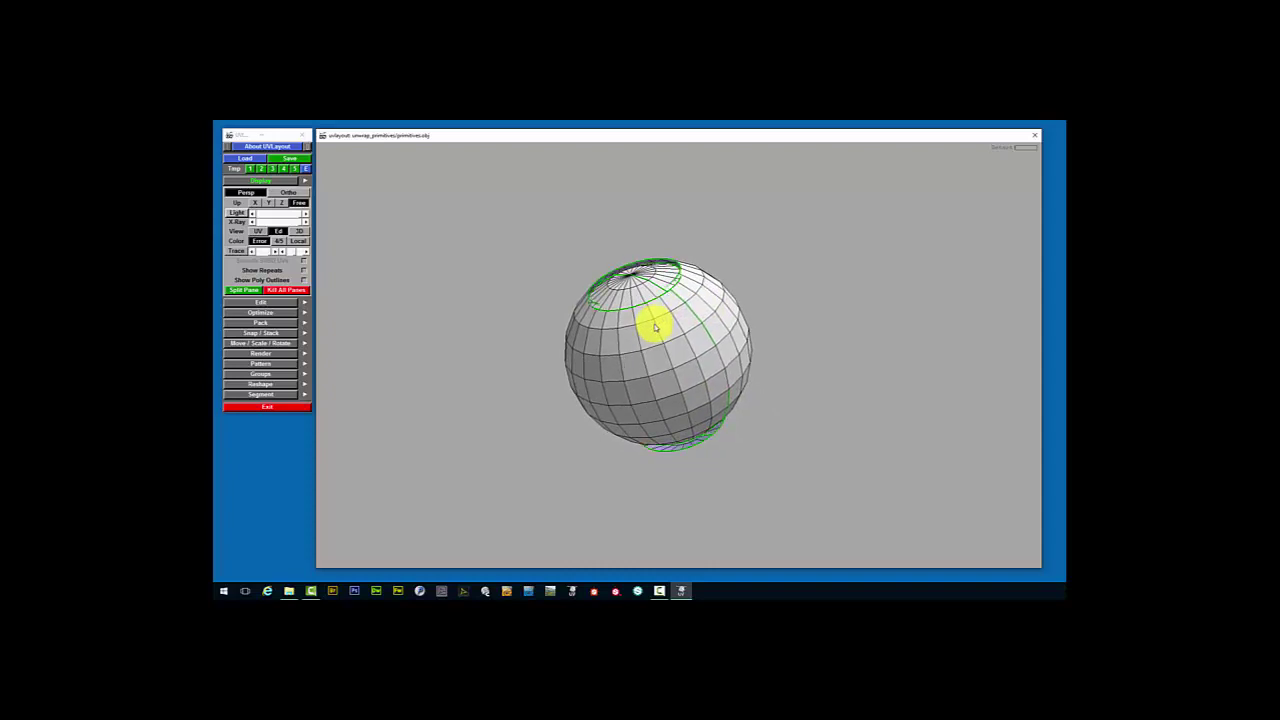
Split off the sphere's polar caps and move its body away from them
scroll(650, 358, up, 2)
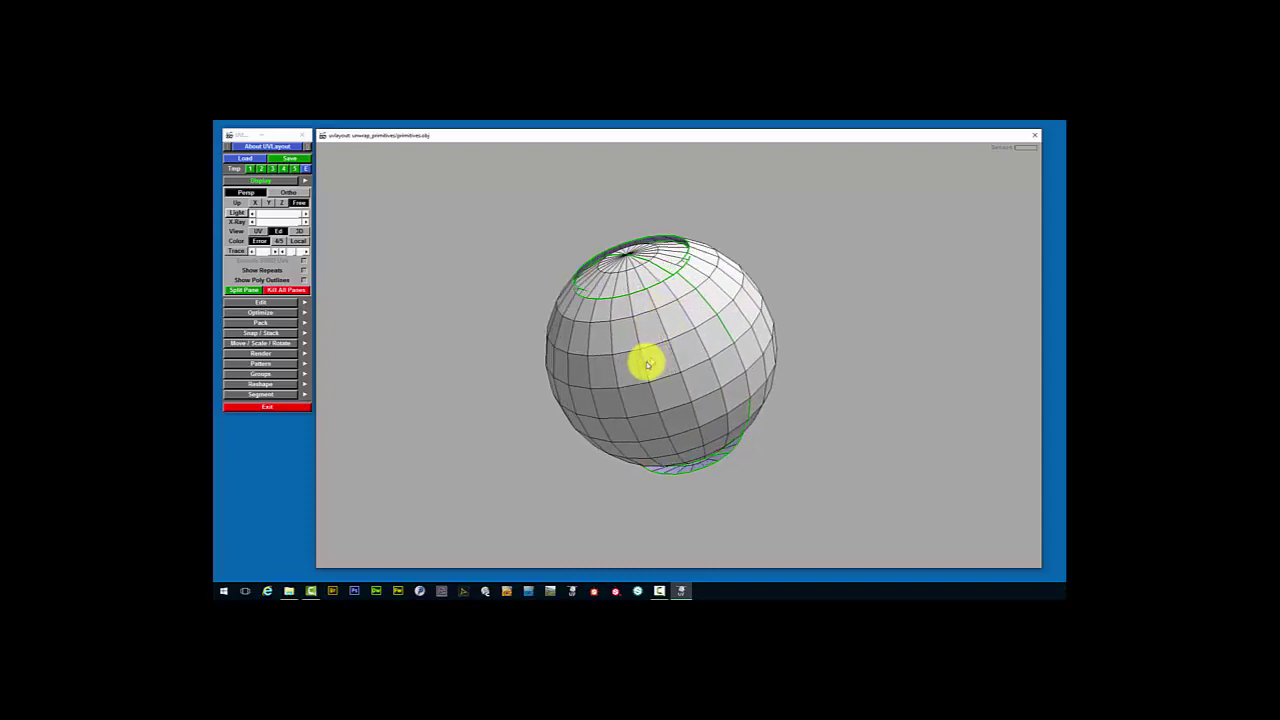
scroll(647, 365, down, 3)
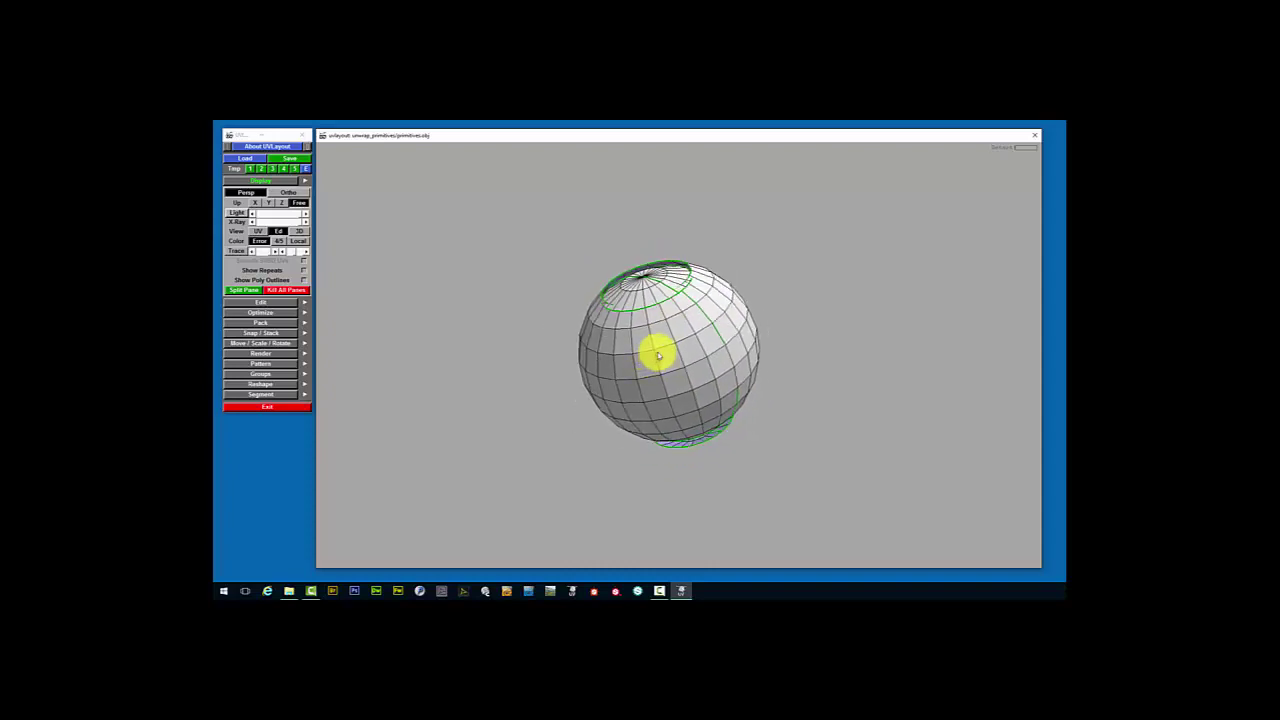
key(Return)
drag(631, 351, 420, 335)
middle_drag(428, 314, 514, 349)
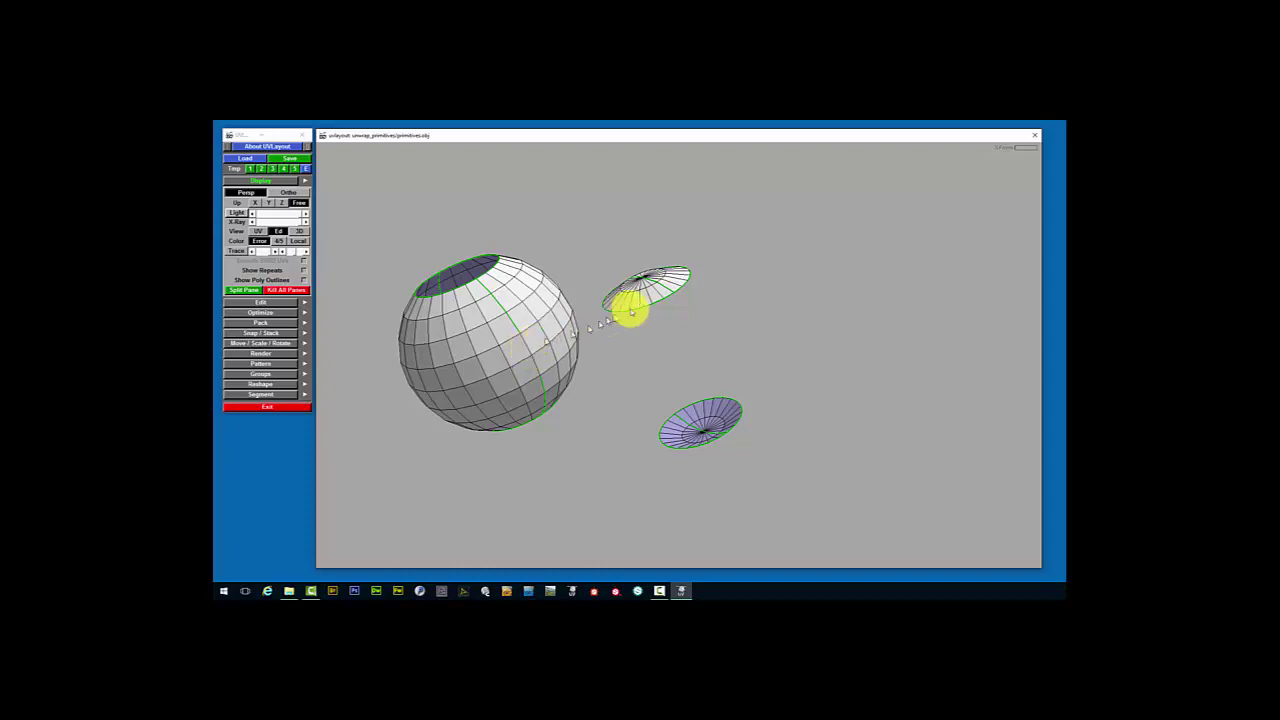
Drop the four half-cap shells of the sphere's poles into the UV layout
middle_drag(654, 291, 663, 309)
scroll(660, 318, up, 5)
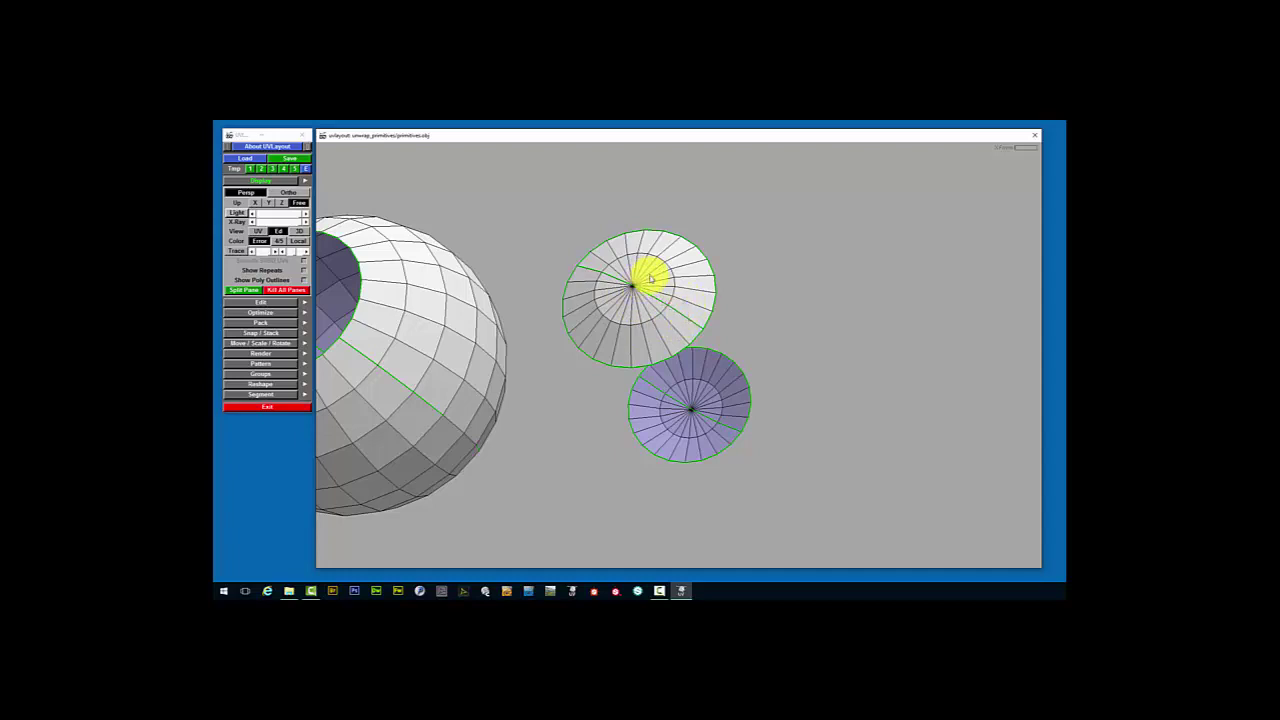
scroll(630, 305, up, 3)
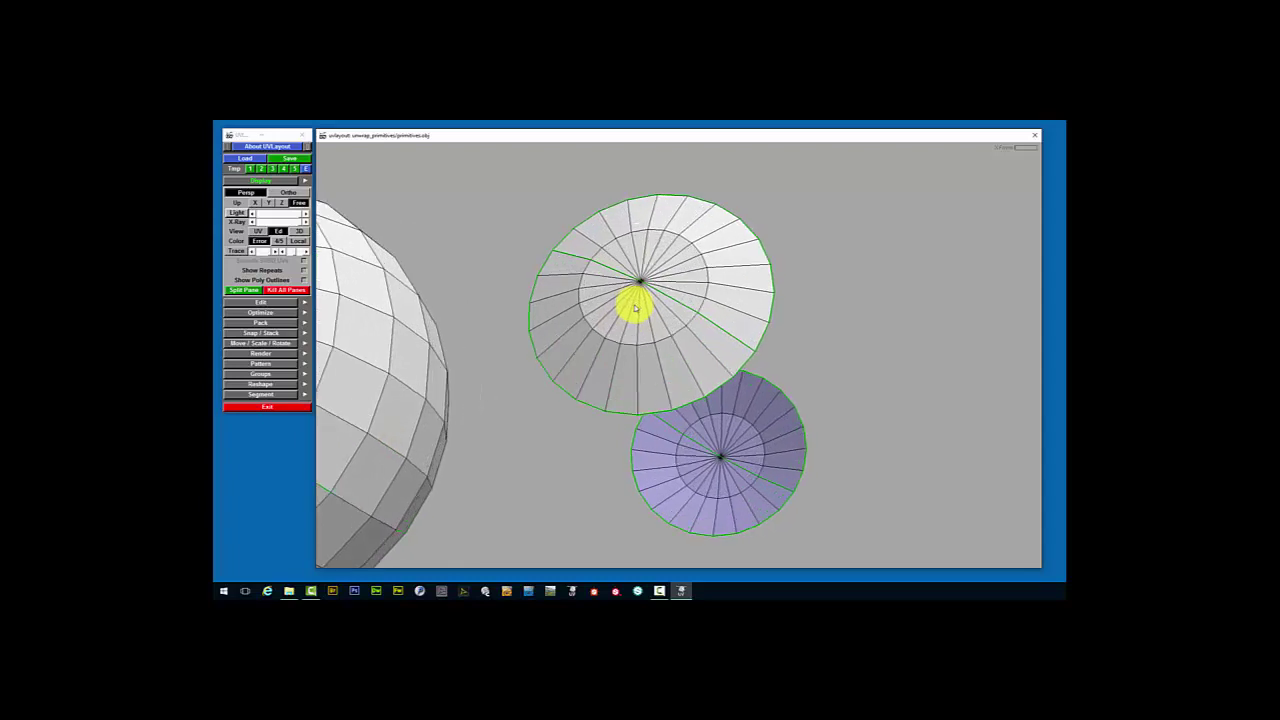
scroll(697, 305, up, 3)
scroll(698, 312, up, 2)
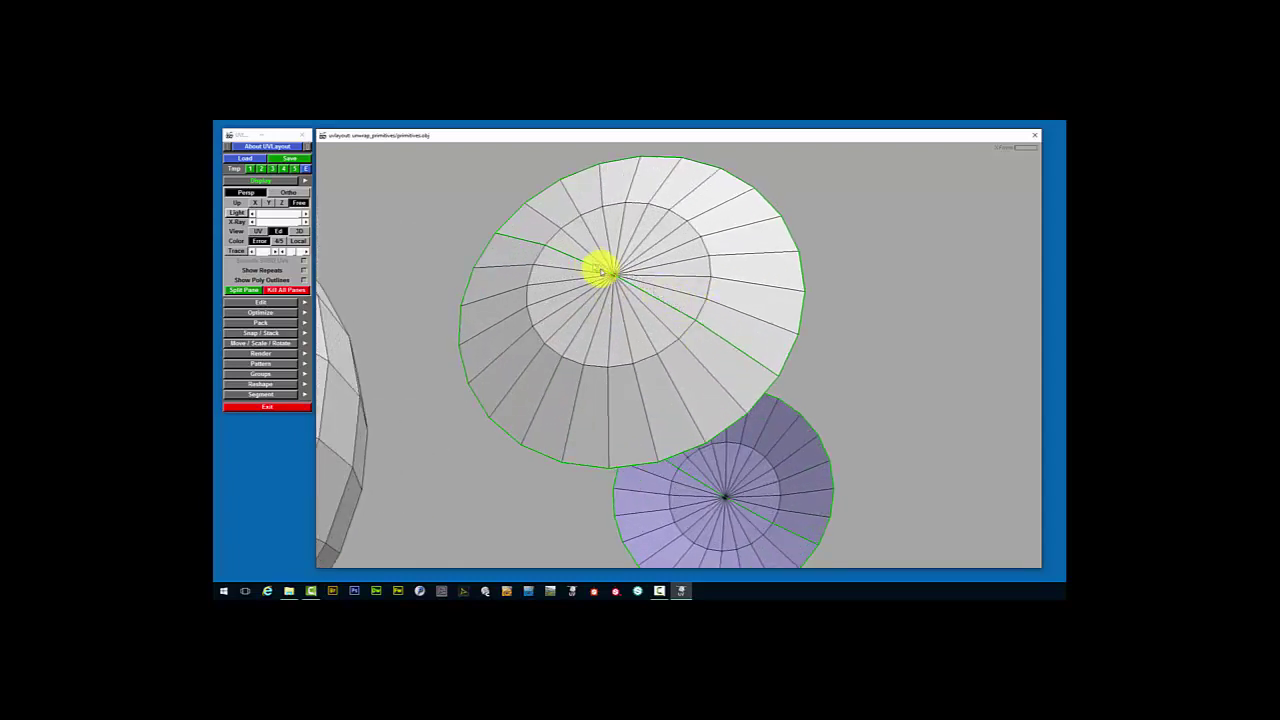
scroll(688, 350, down, 3)
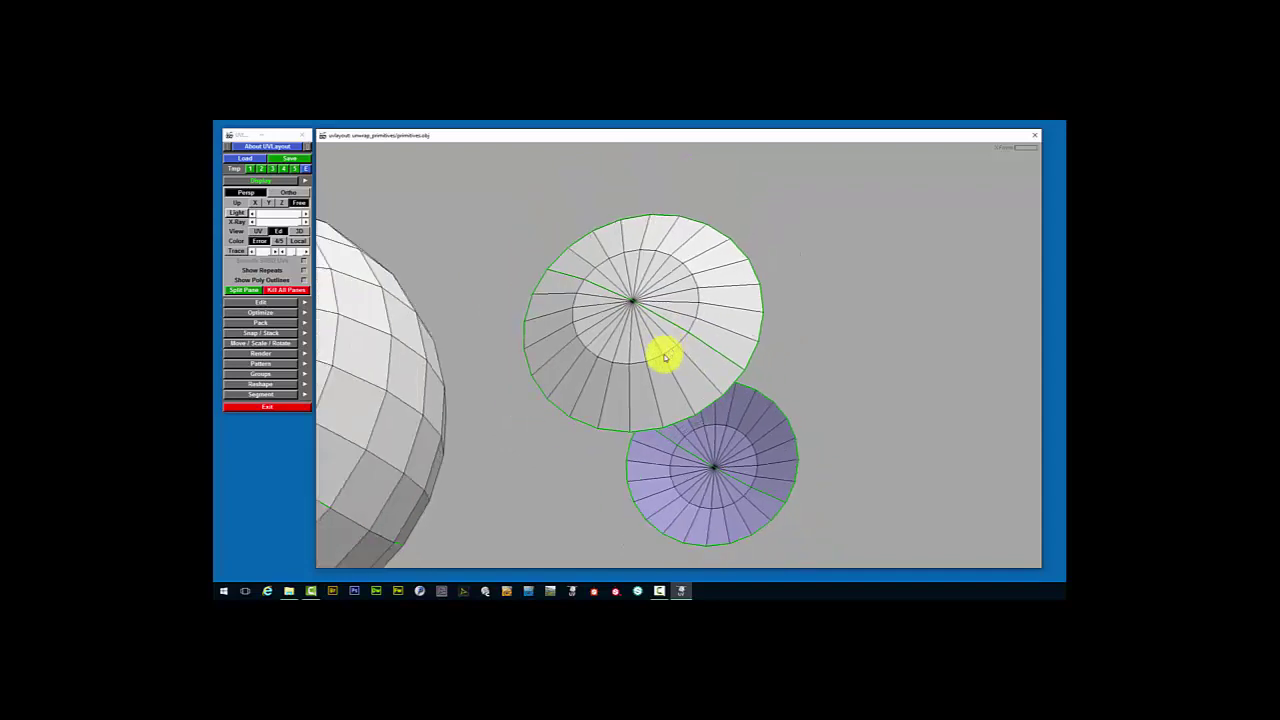
key(d)
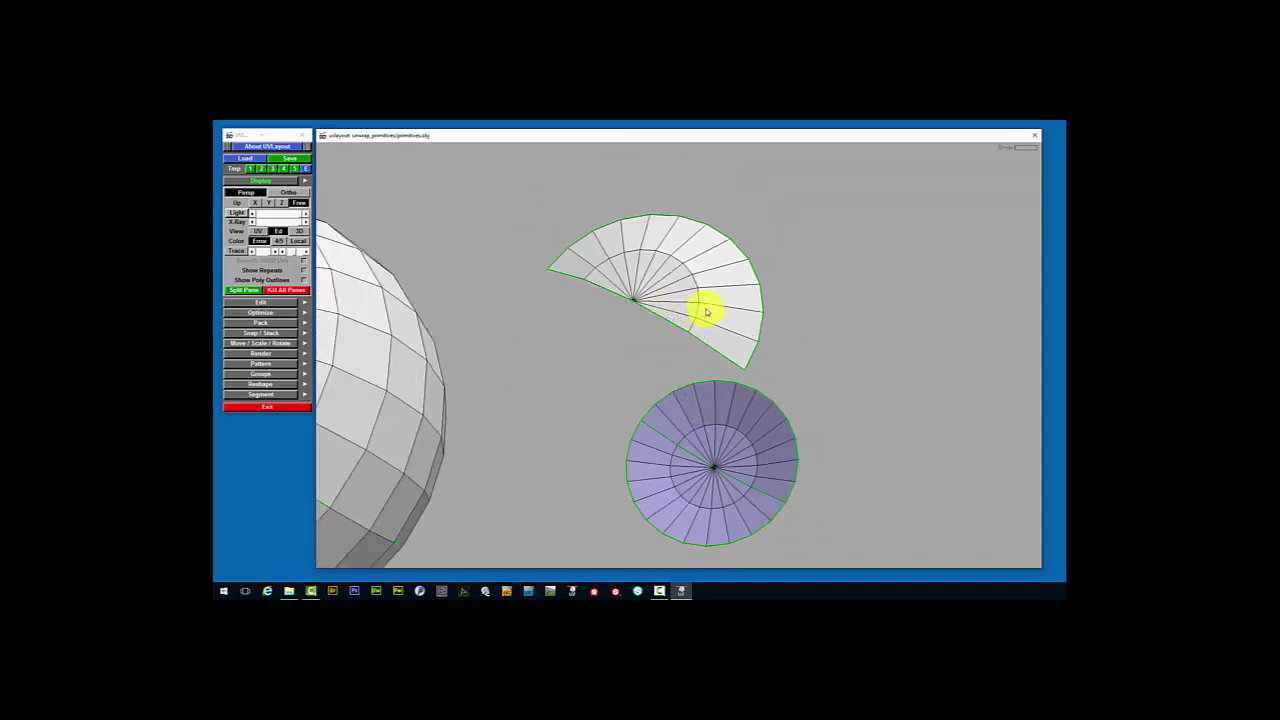
key(d)
key(d)
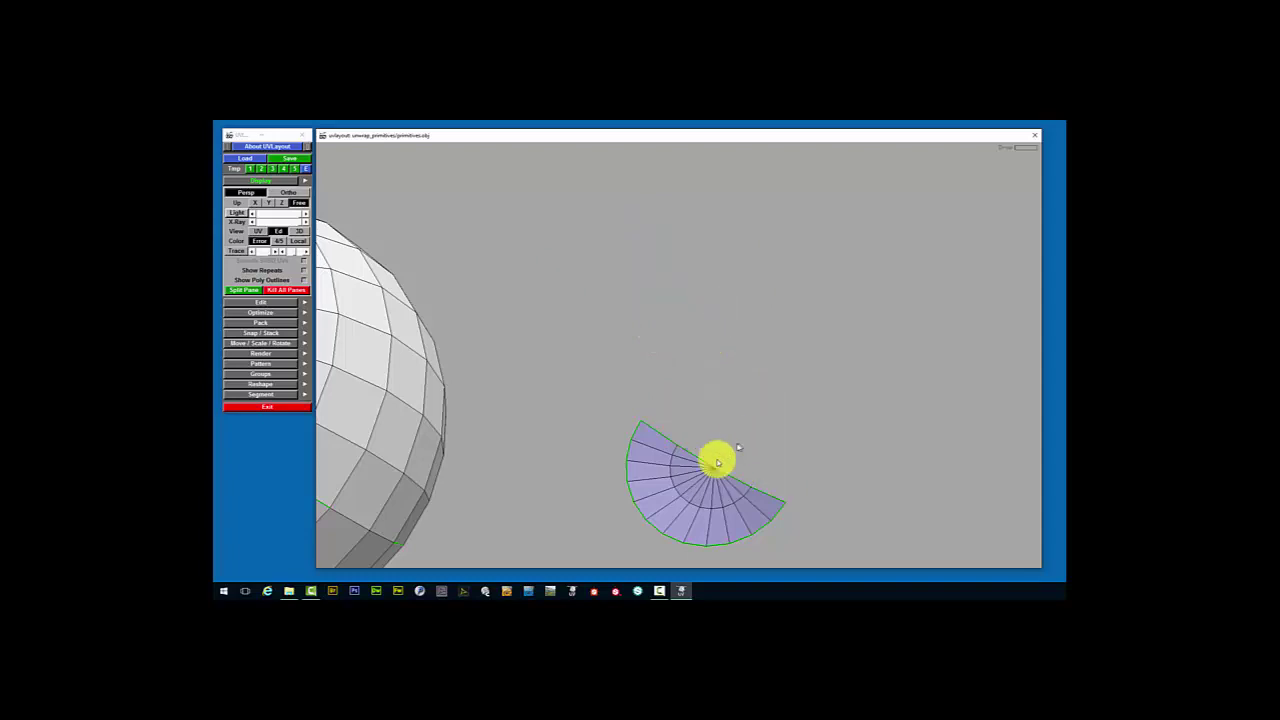
key(d)
Drop the sphere's two remaining body halves and display the UV layout
drag(700, 483, 567, 355)
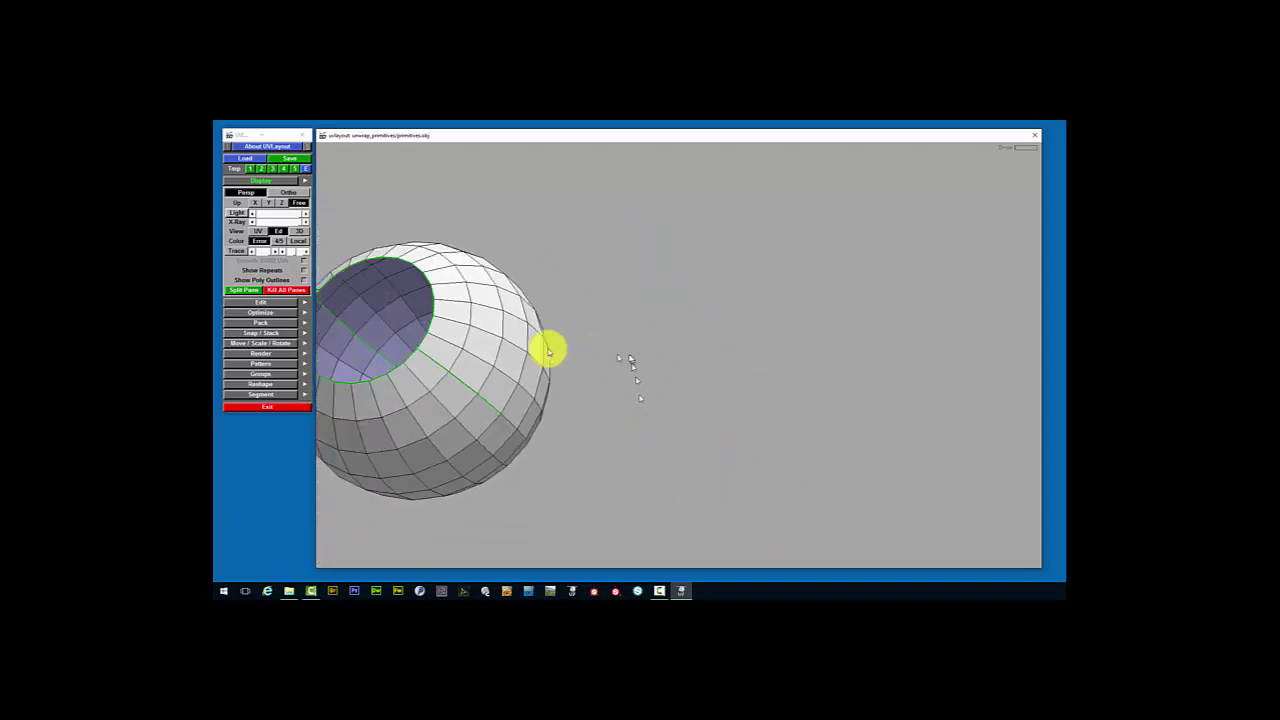
key(1)
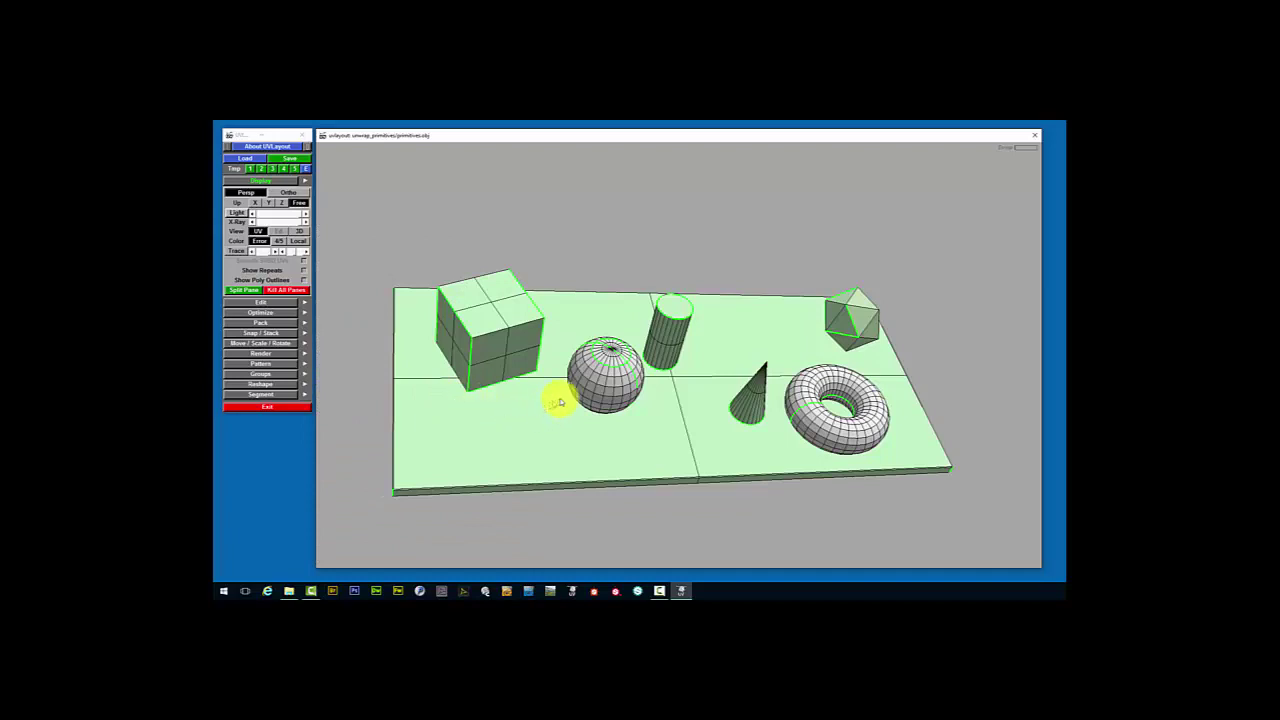
drag(560, 405, 614, 363)
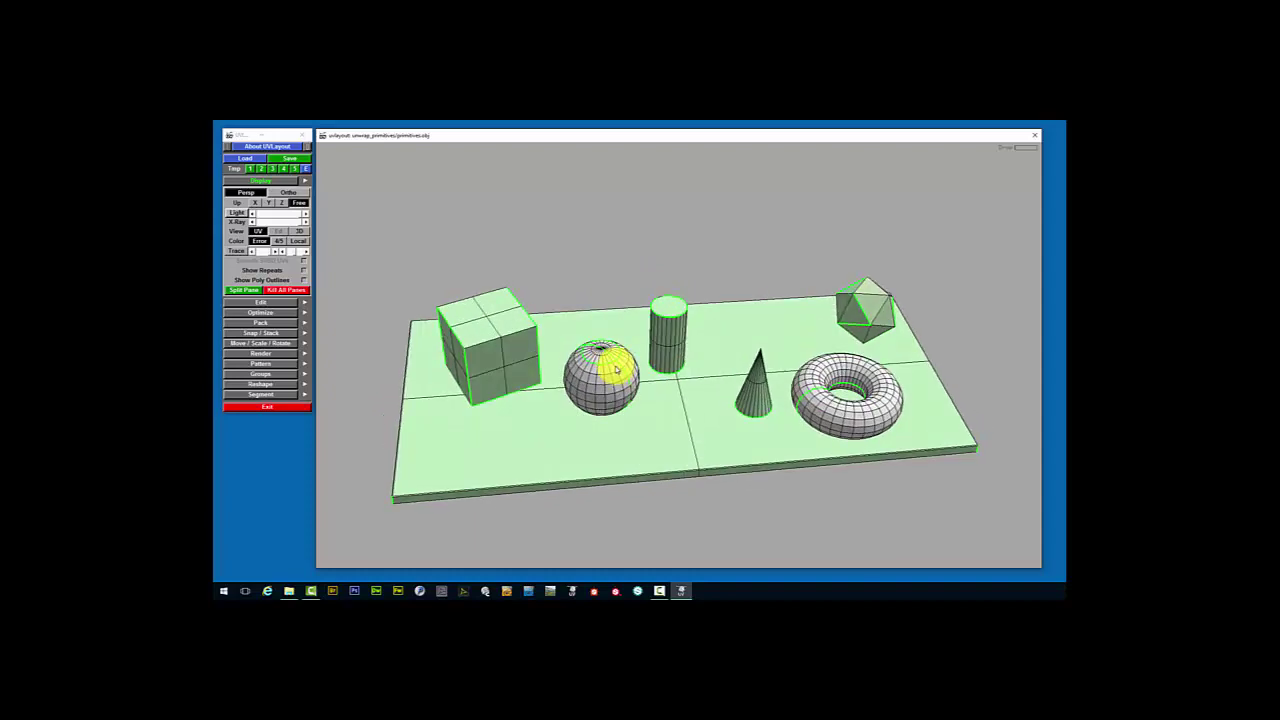
scroll(615, 366, up, 3)
scroll(615, 375, down, 3)
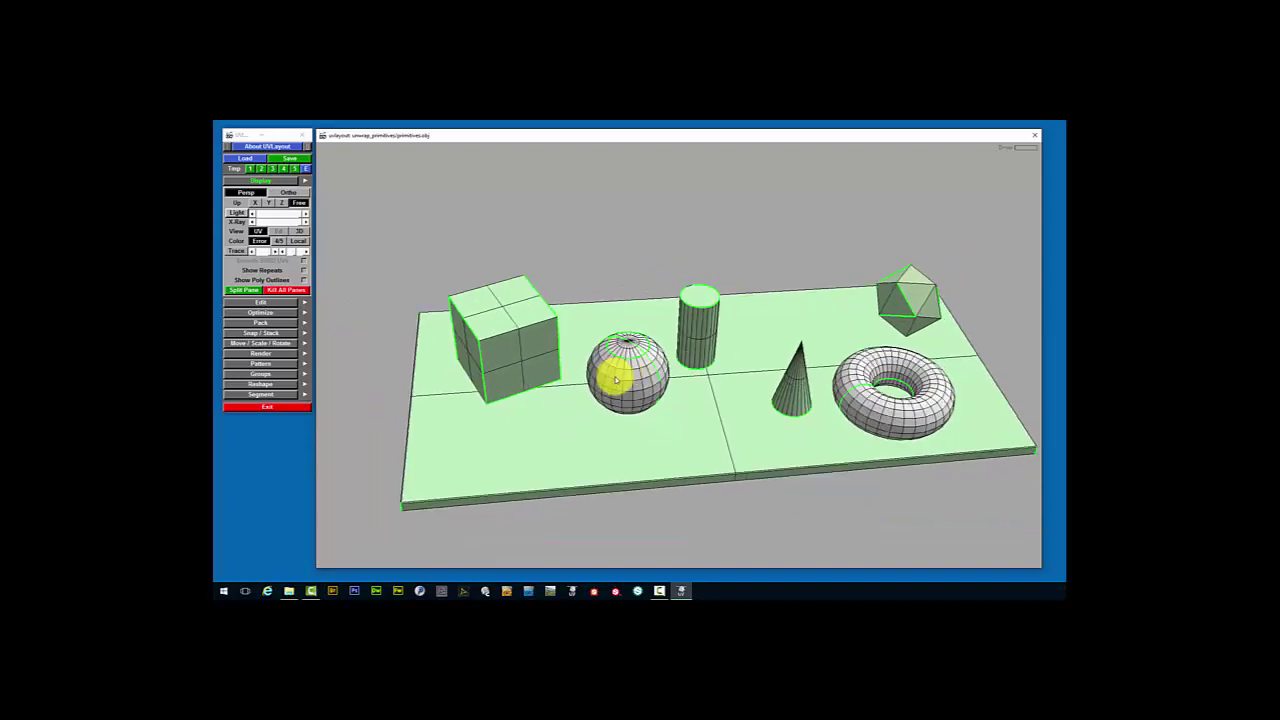
key(1)
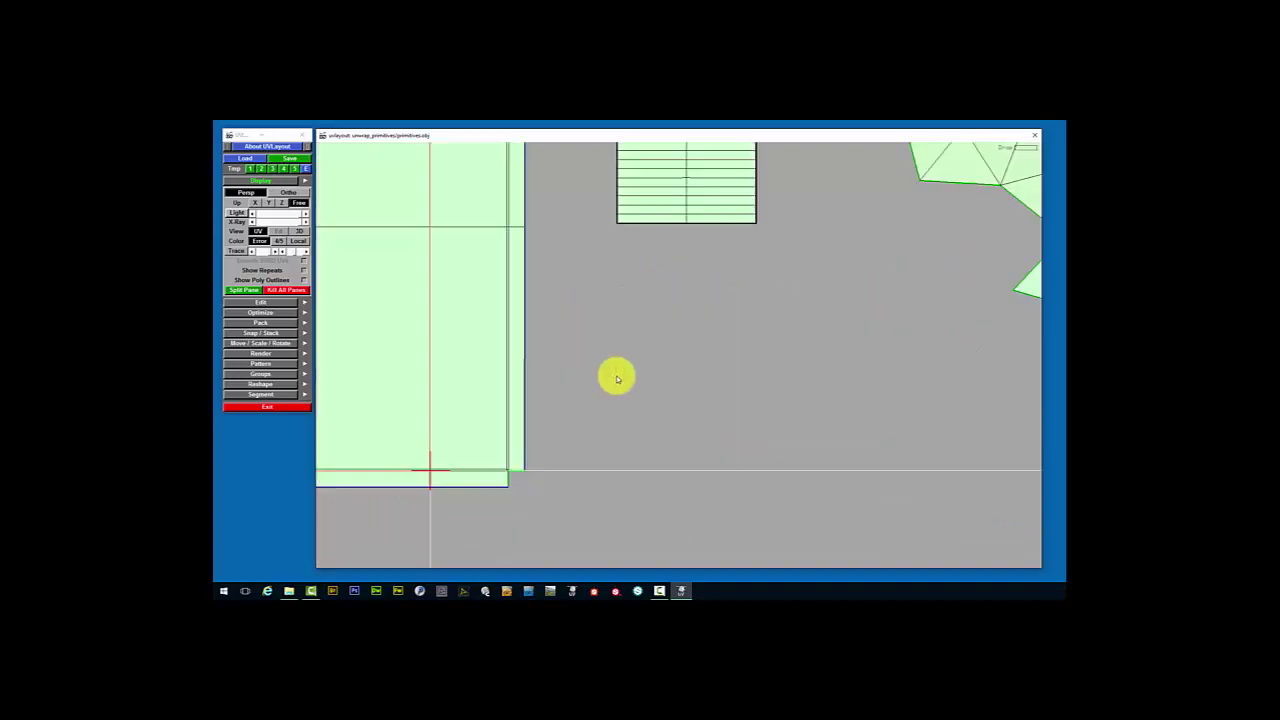
Flatten the sphere's four half-cap shells and its two body shells in the UV layout
scroll(700, 350, down, 3)
scroll(906, 371, down, 2)
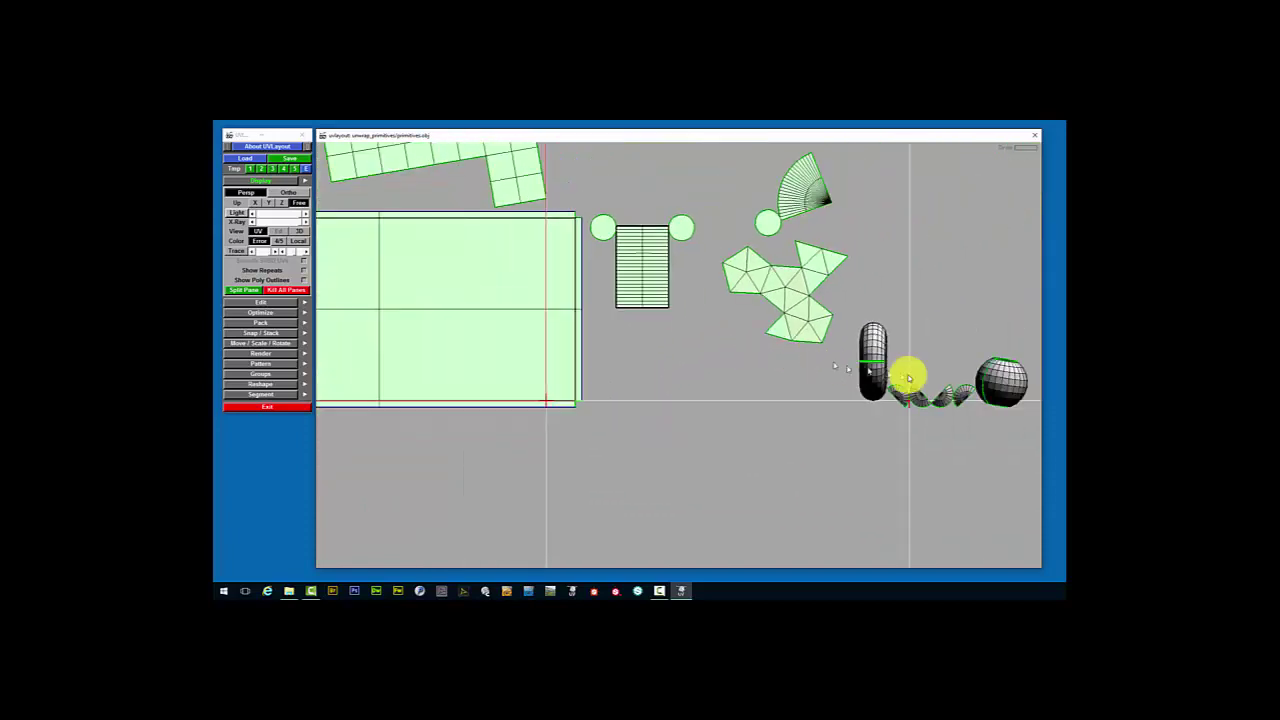
scroll(903, 371, up, 3)
scroll(851, 366, up, 2)
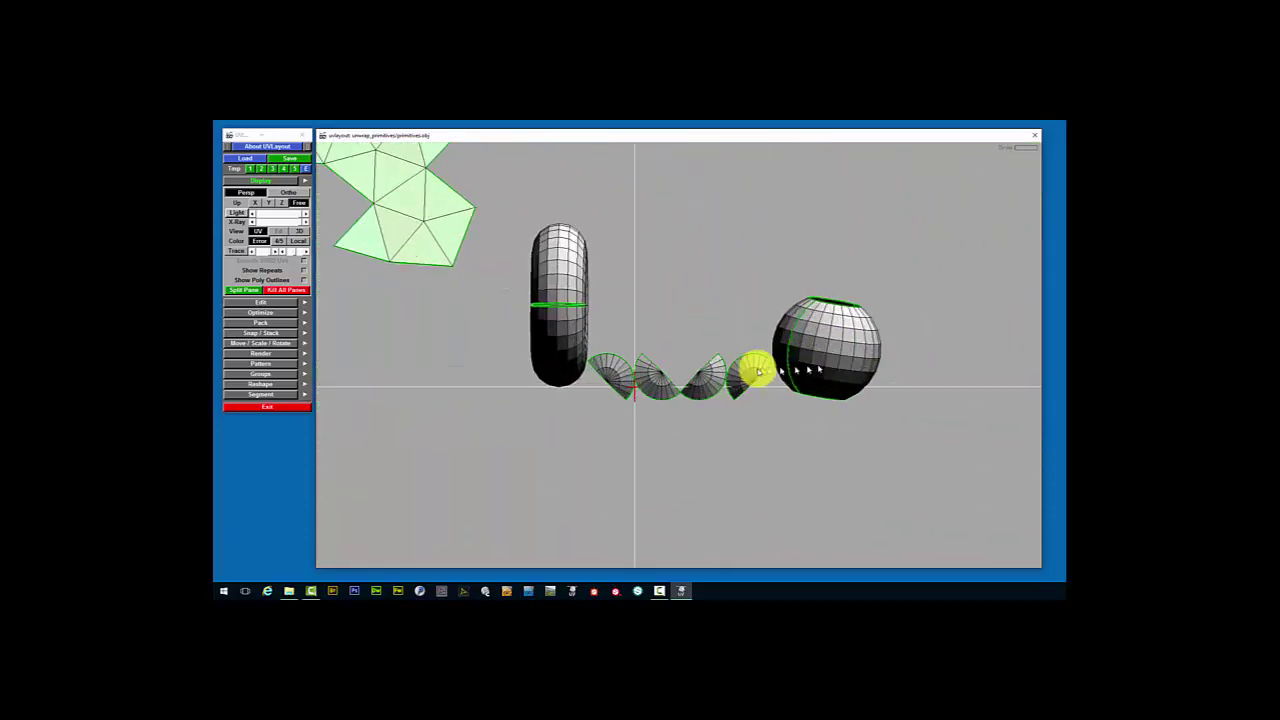
scroll(731, 377, up, 2)
scroll(733, 378, down, 1)
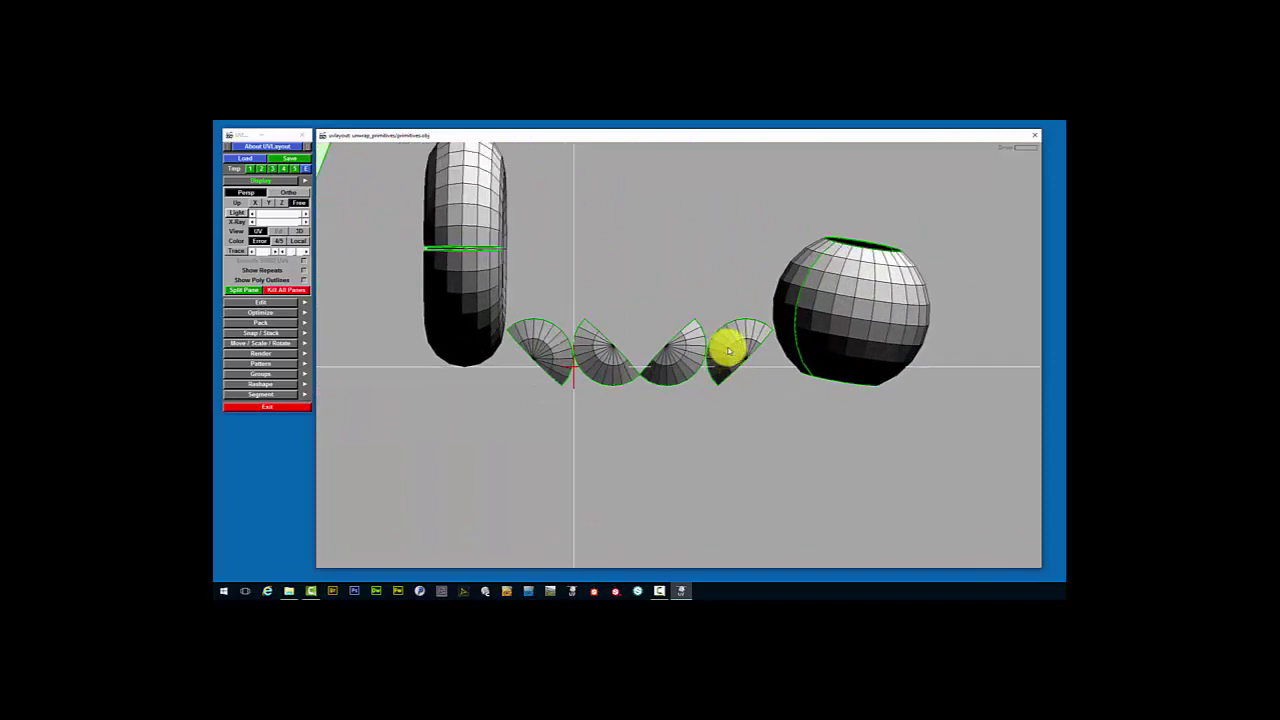
scroll(700, 395, down, 2)
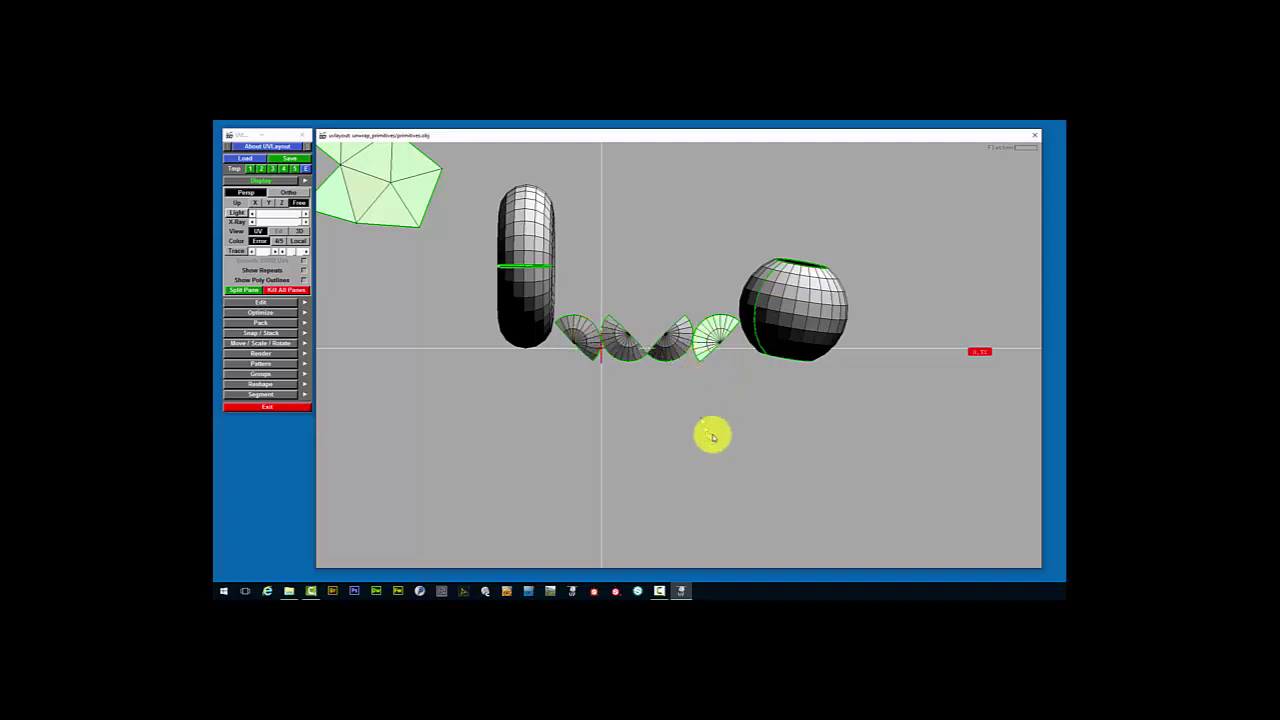
key(f)
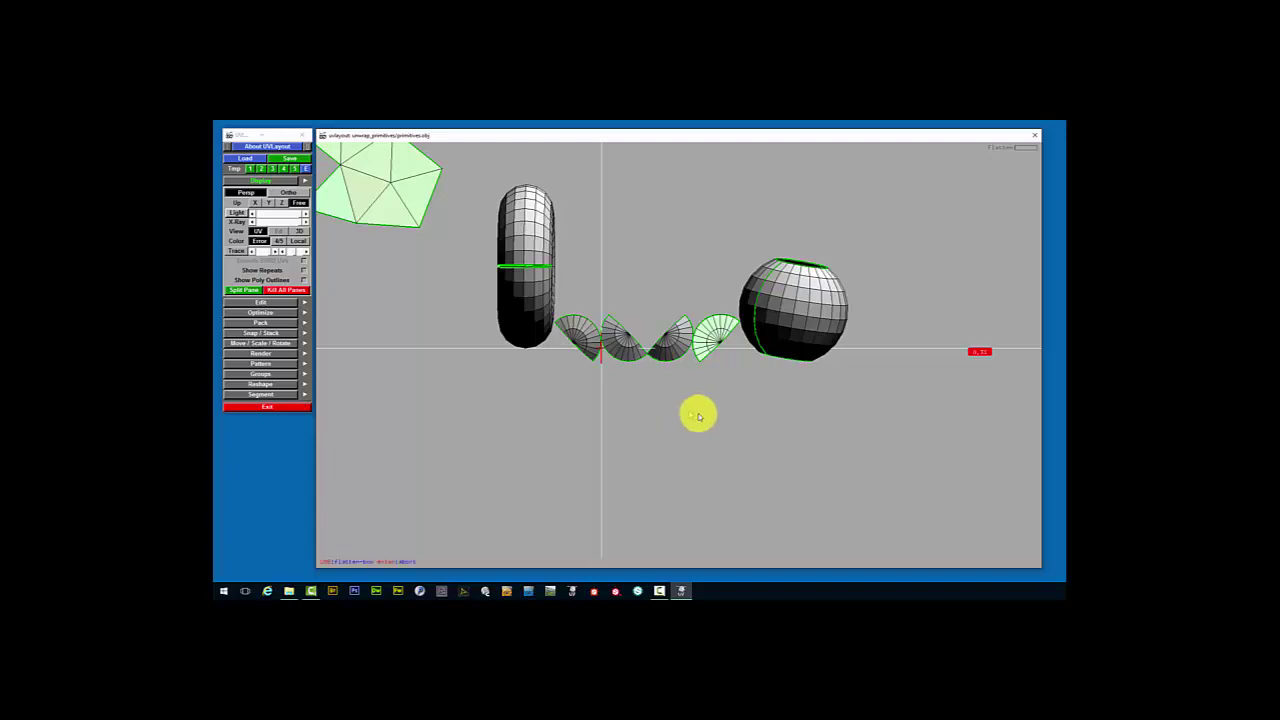
mouse_move(742, 438)
mouse_down()
mouse_move(703, 366)
mouse_move(565, 273)
mouse_up()
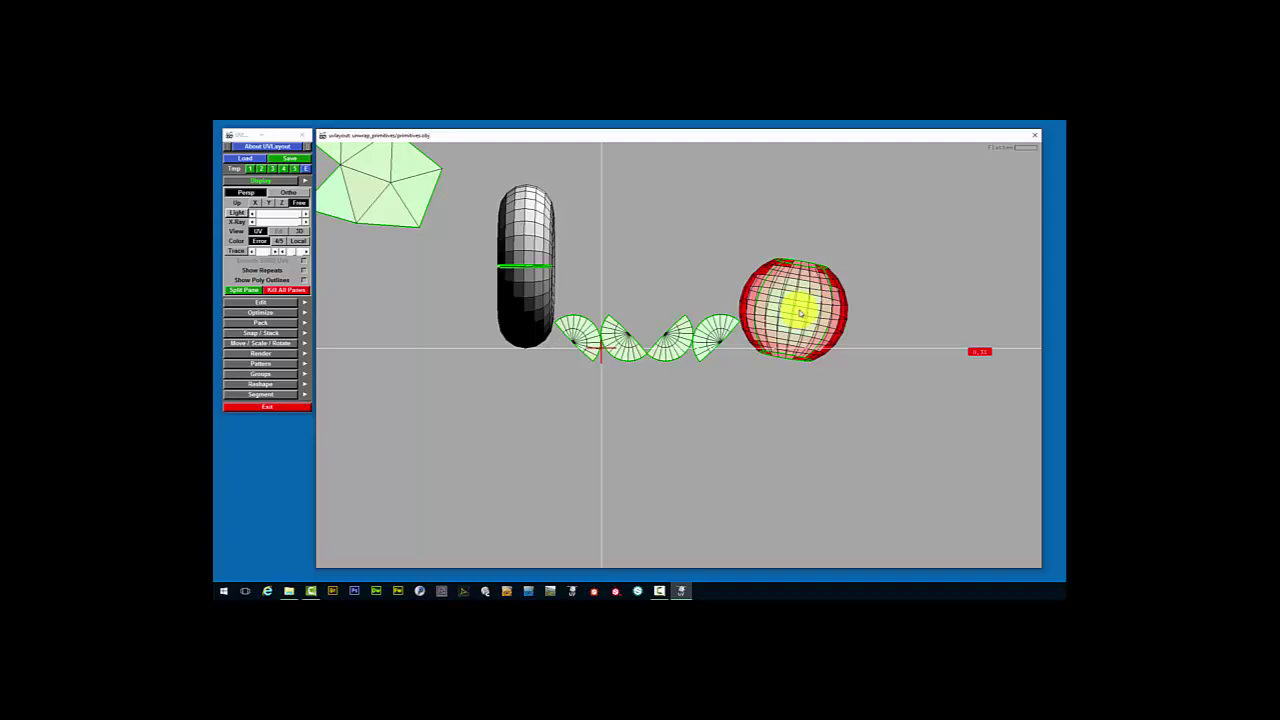
key(f)
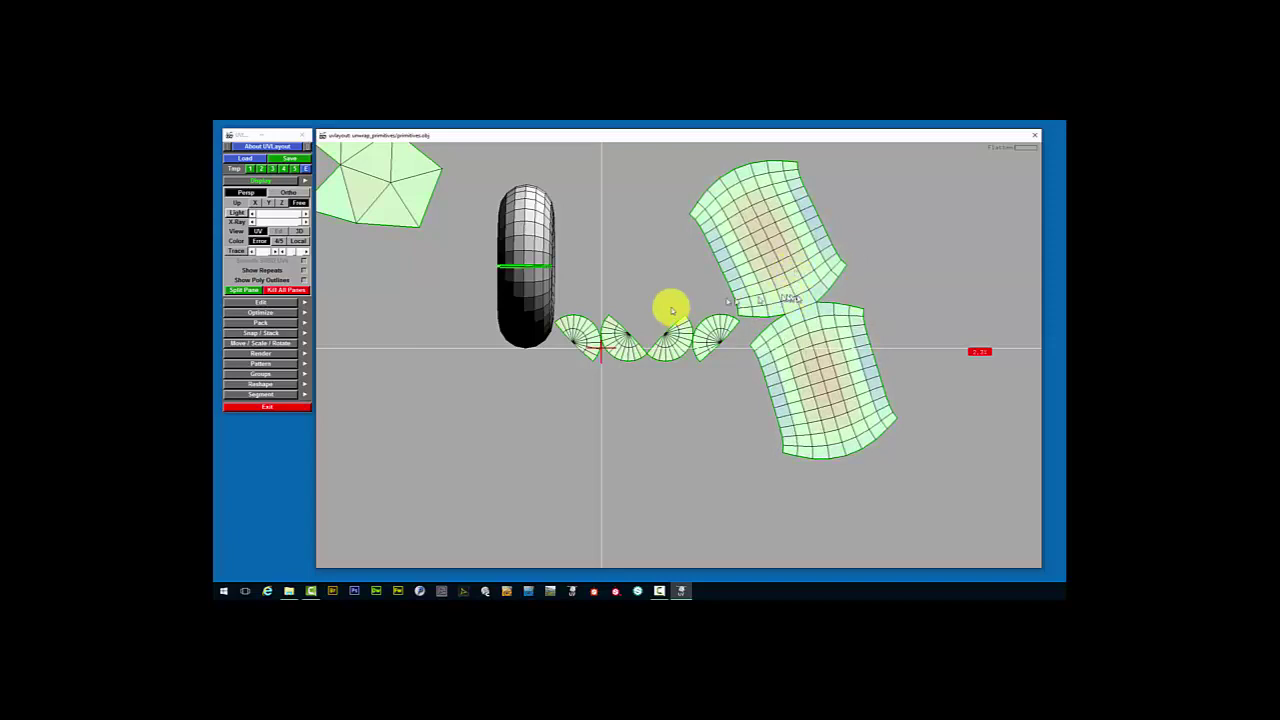
Join the two half-cap shells nearest the sphere's body shells along one matching straight edge
scroll(694, 343, up, 3)
scroll(690, 362, up, 3)
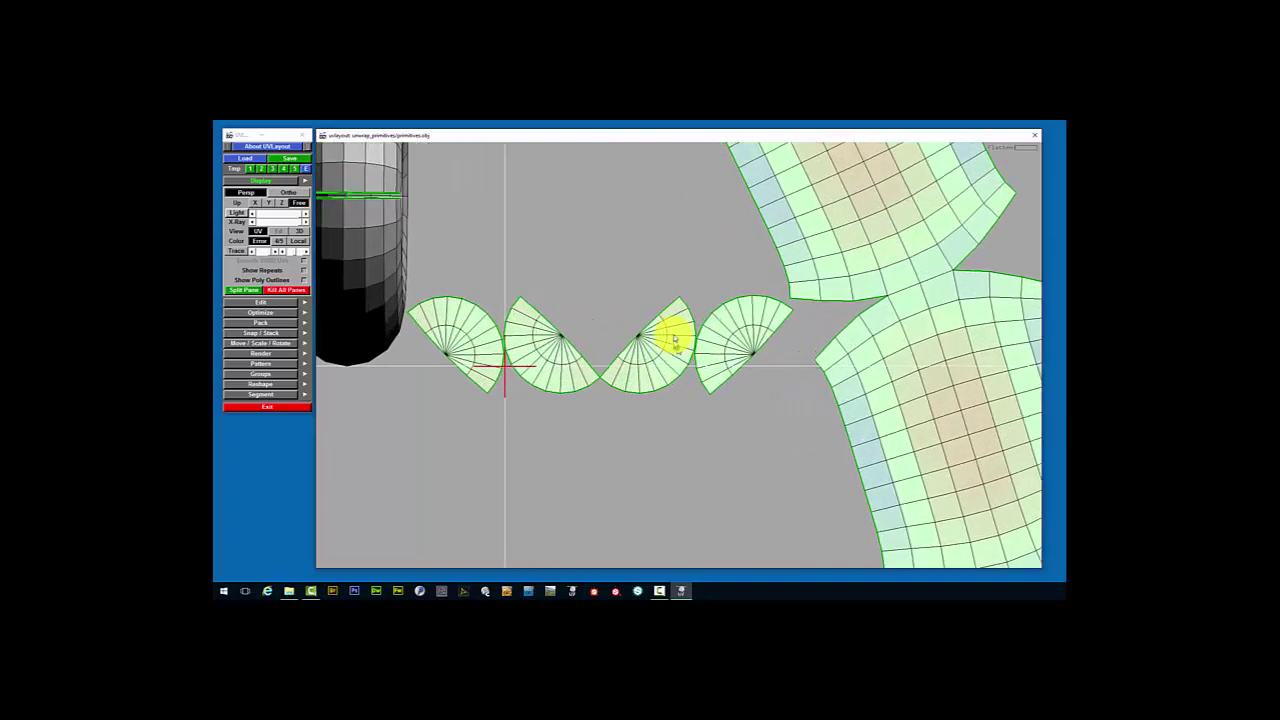
key(c)
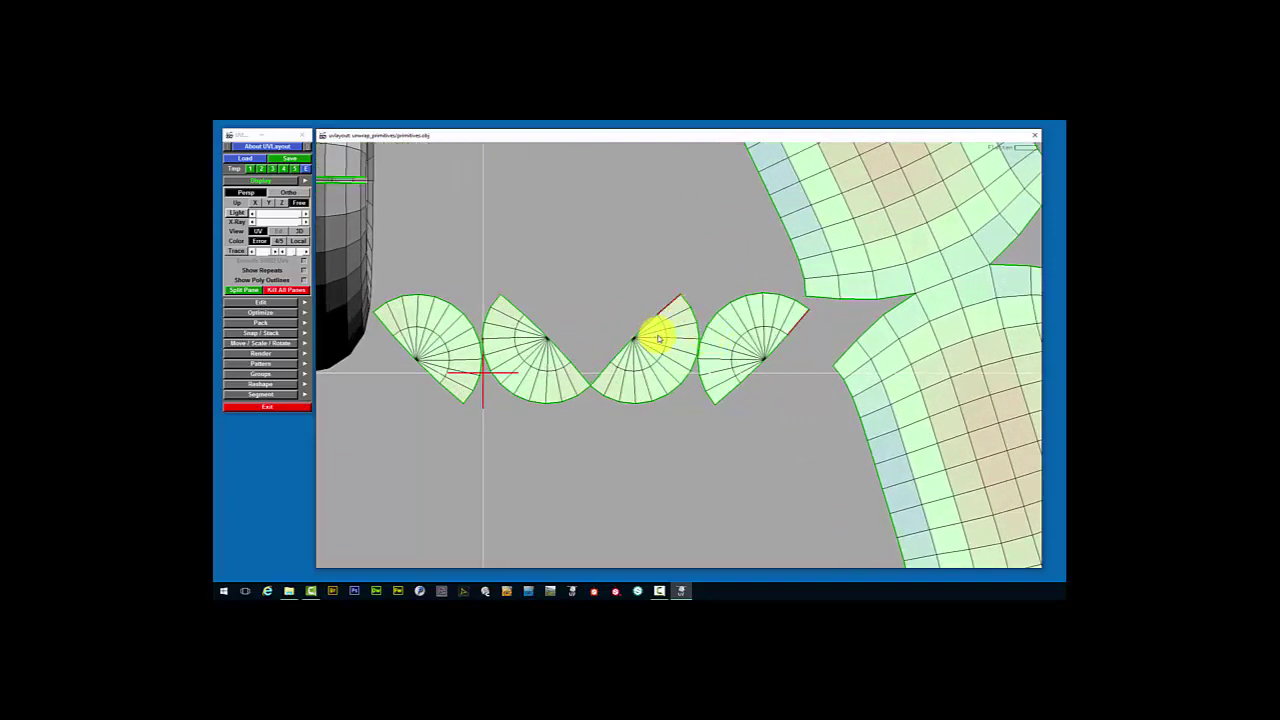
key(w)
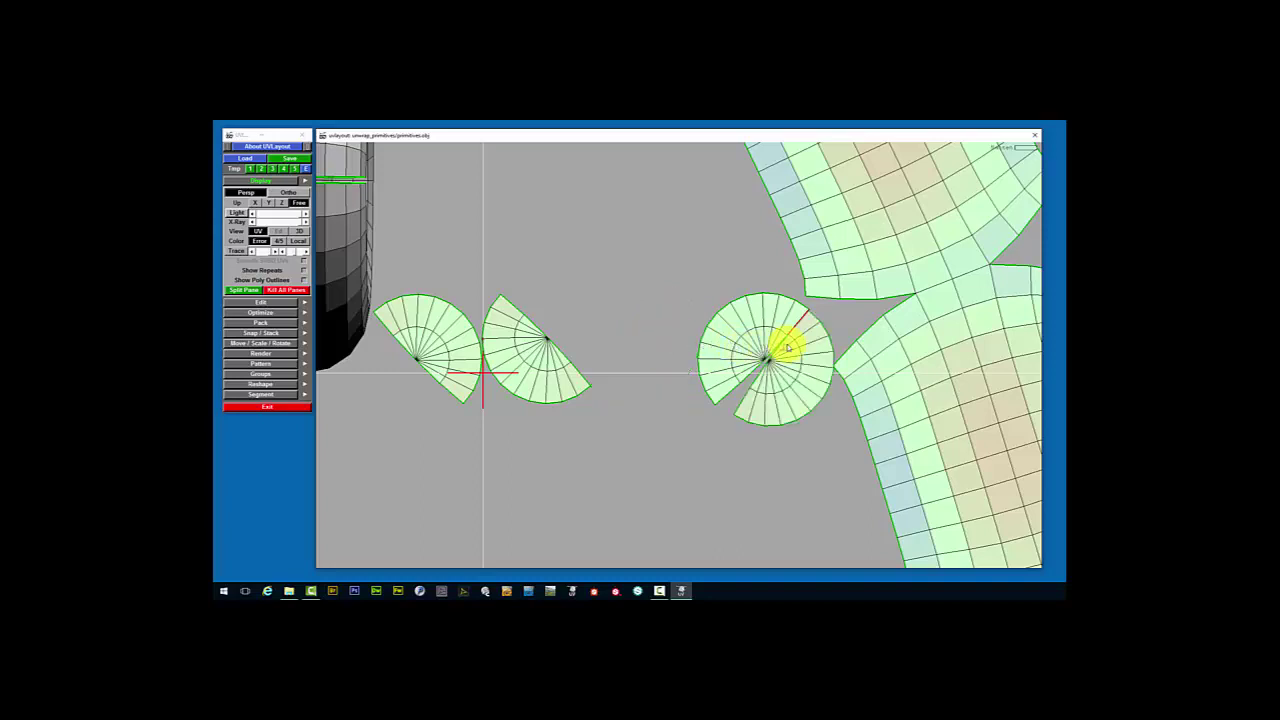
Weld the remaining open seam of the joined half-caps and reflatten the resulting disc
scroll(780, 345, up, 2)
scroll(780, 348, up, 1)
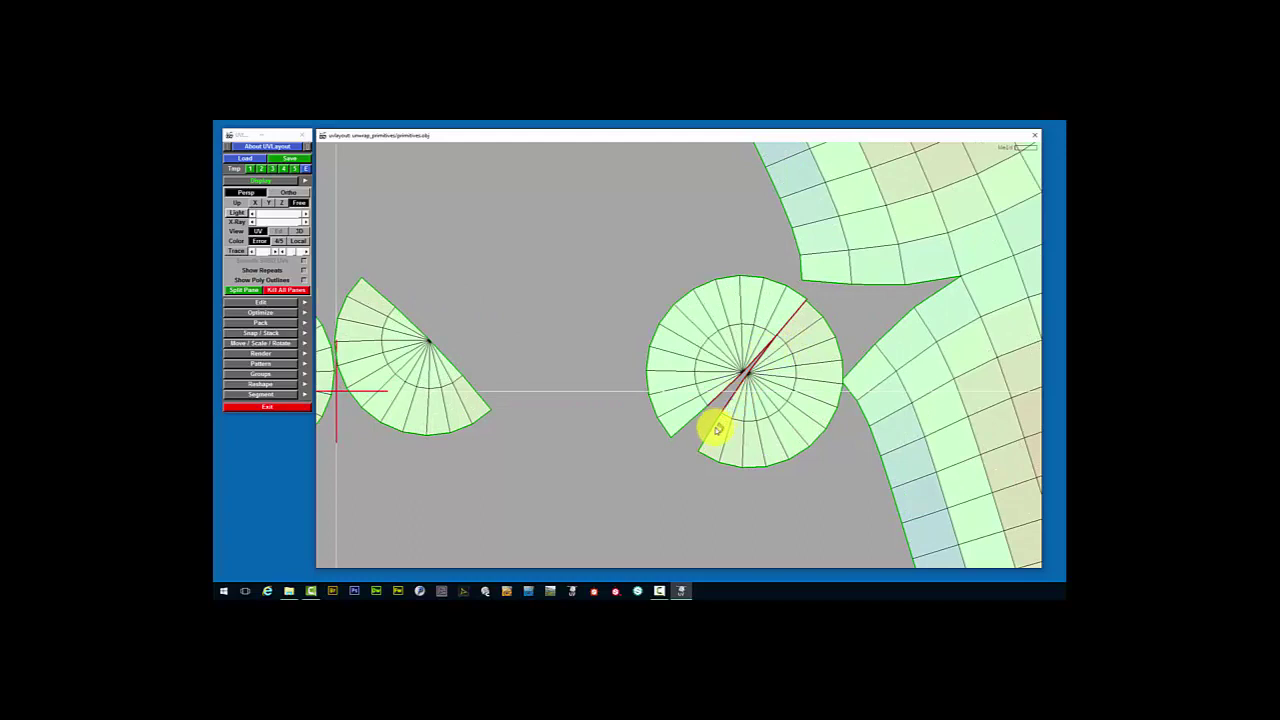
key(w)
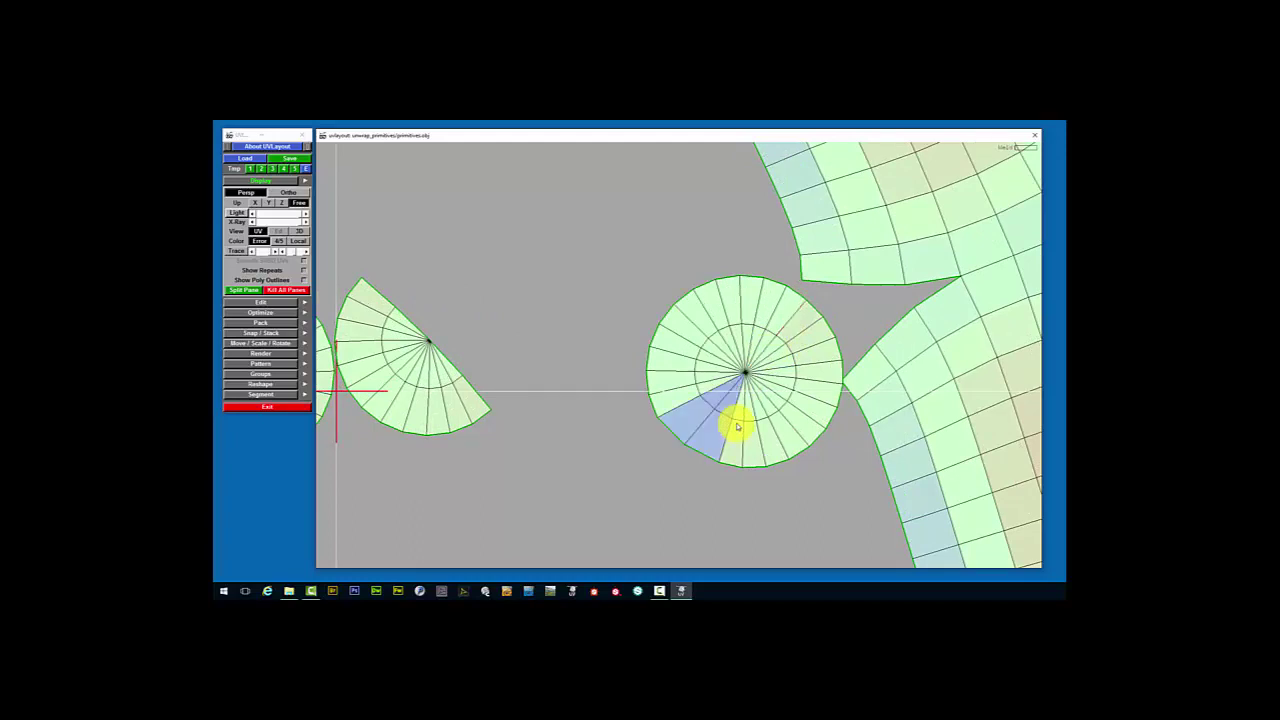
scroll(620, 382, down, 1)
scroll(720, 381, down, 1)
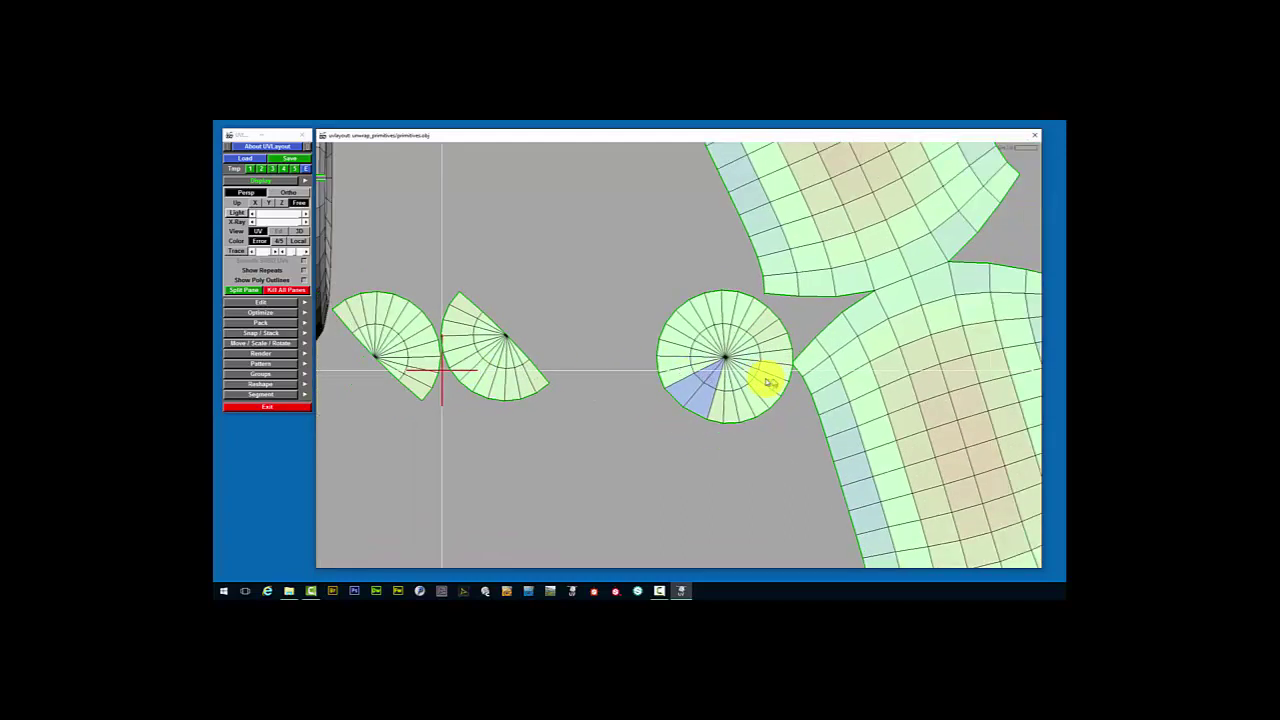
key(f)
scroll(460, 337, down, 2)
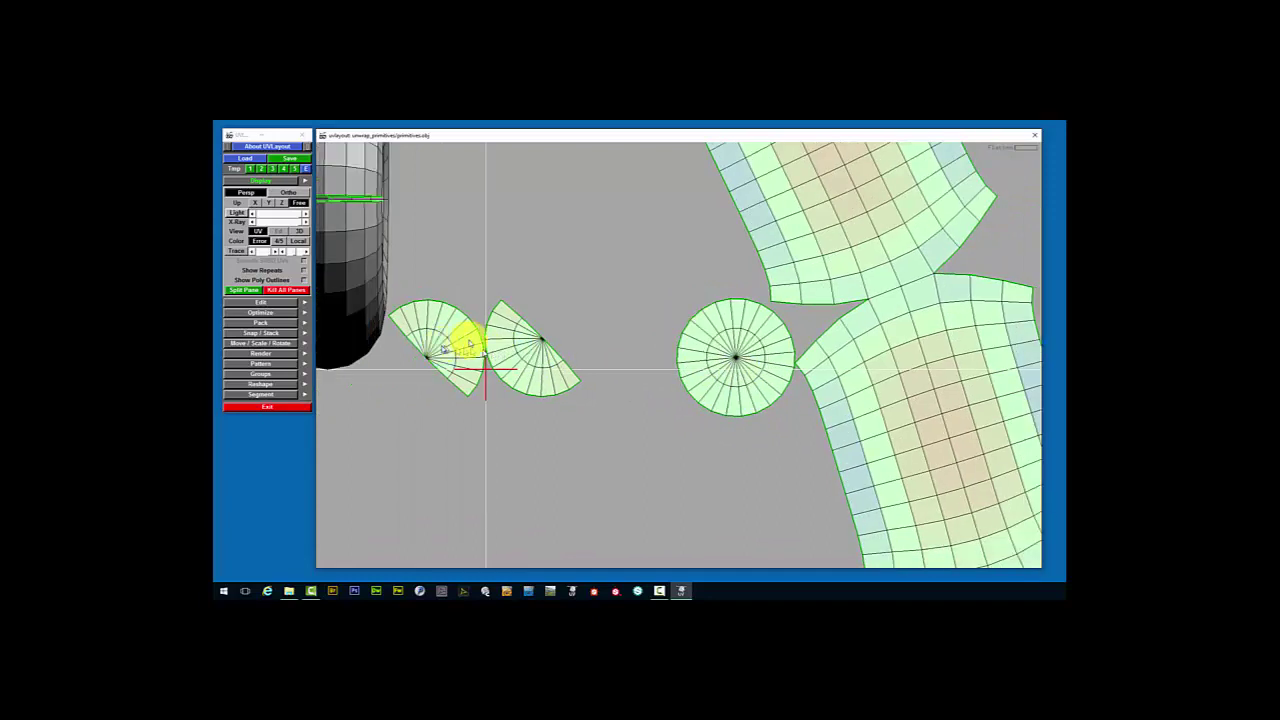
Weld the sphere's other two half-caps into a full disc and reflatten it
scroll(554, 329, up, 2)
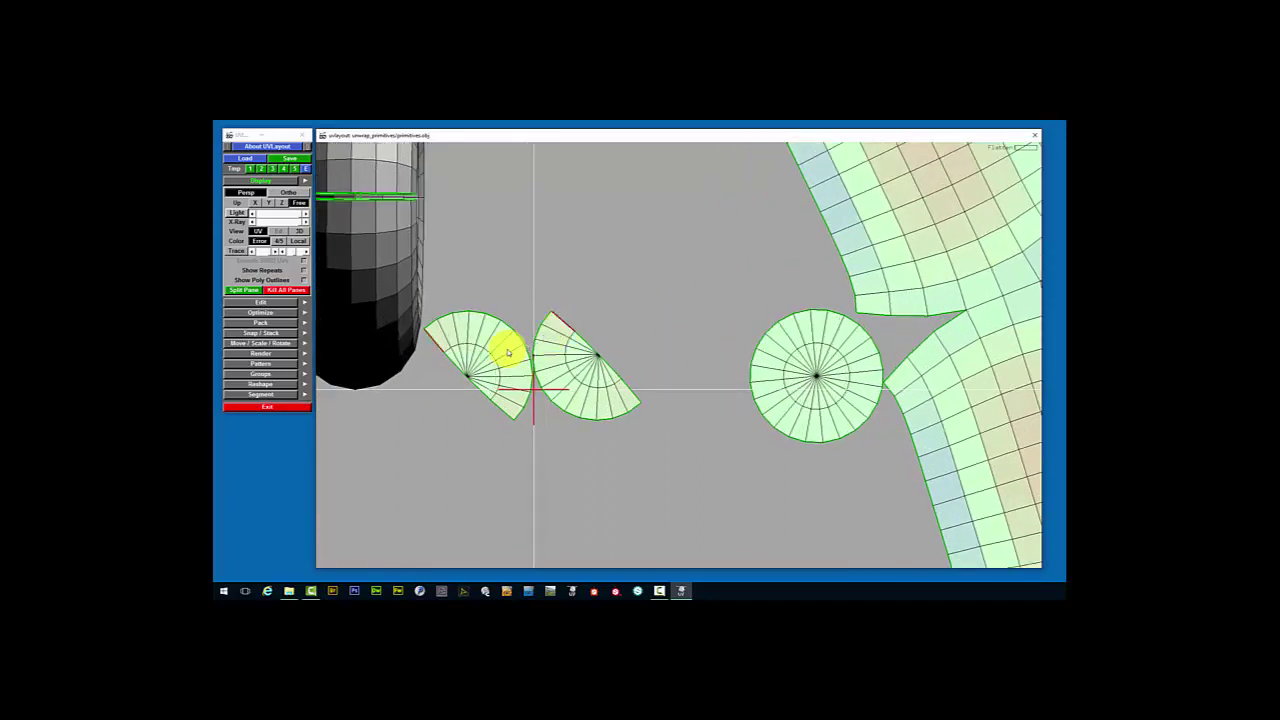
key(w)
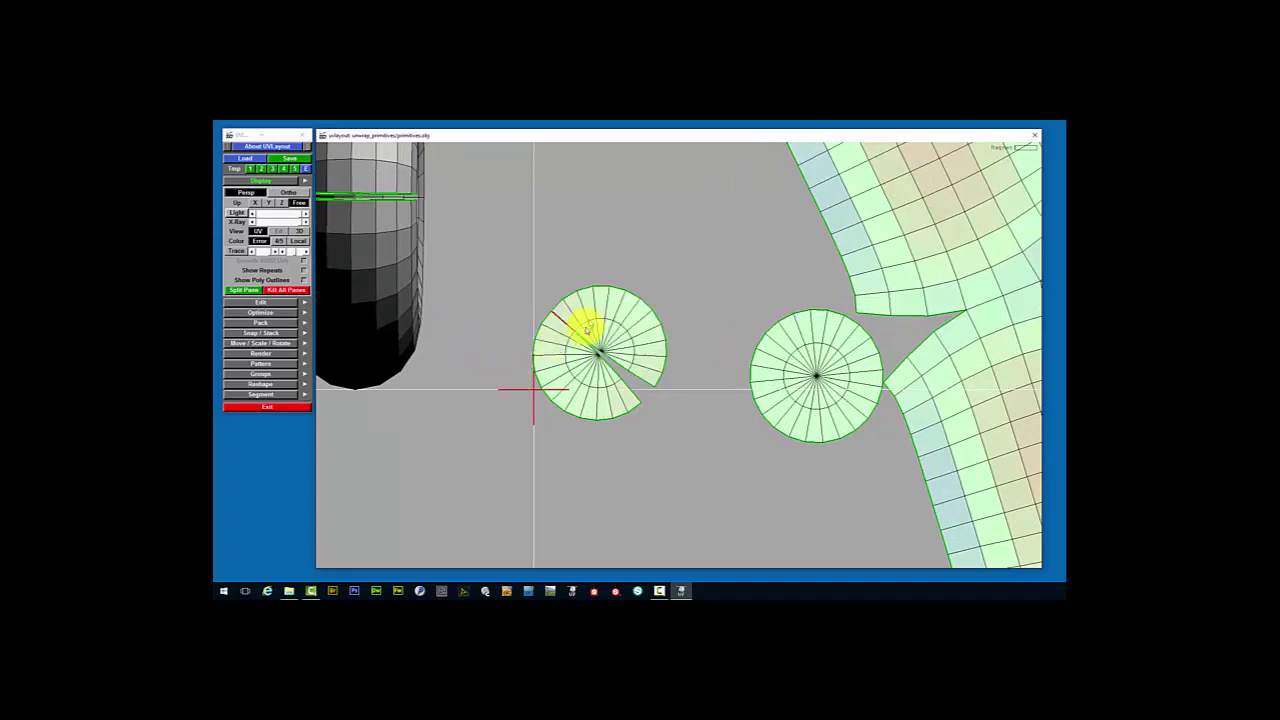
scroll(590, 335, up, 2)
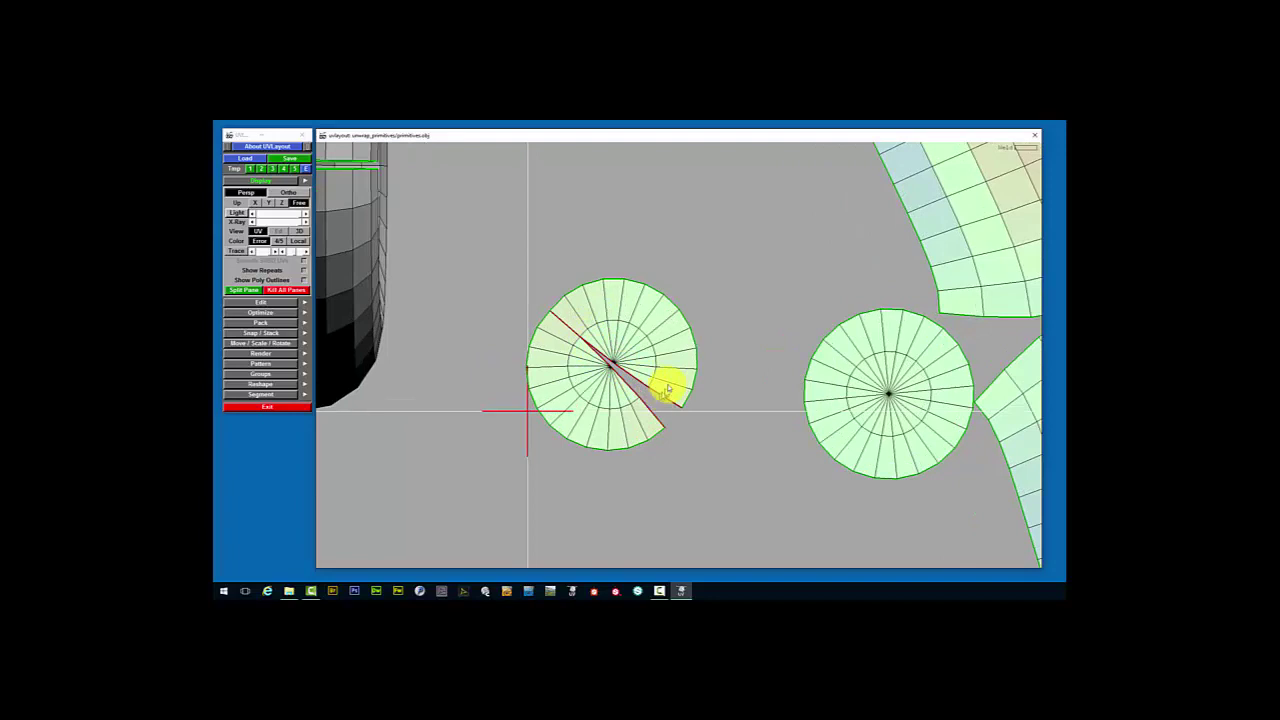
key(w)
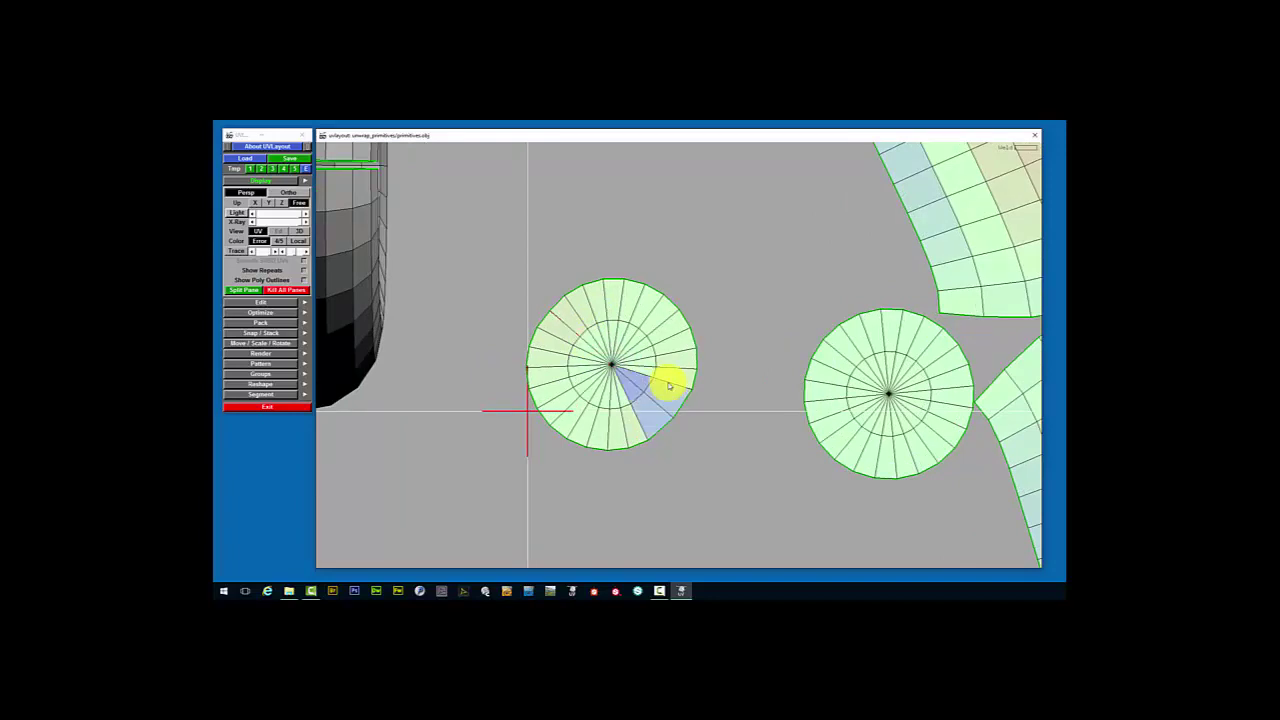
scroll(706, 363, down, 5)
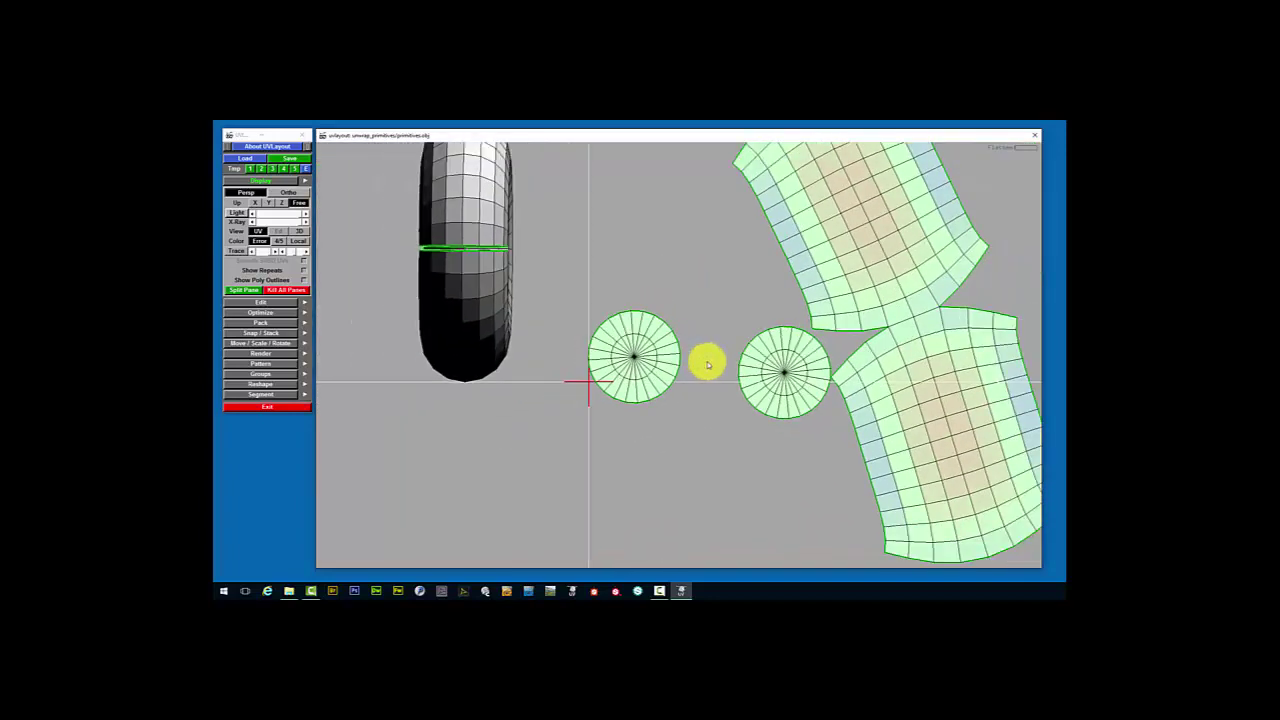
scroll(723, 363, down, 2)
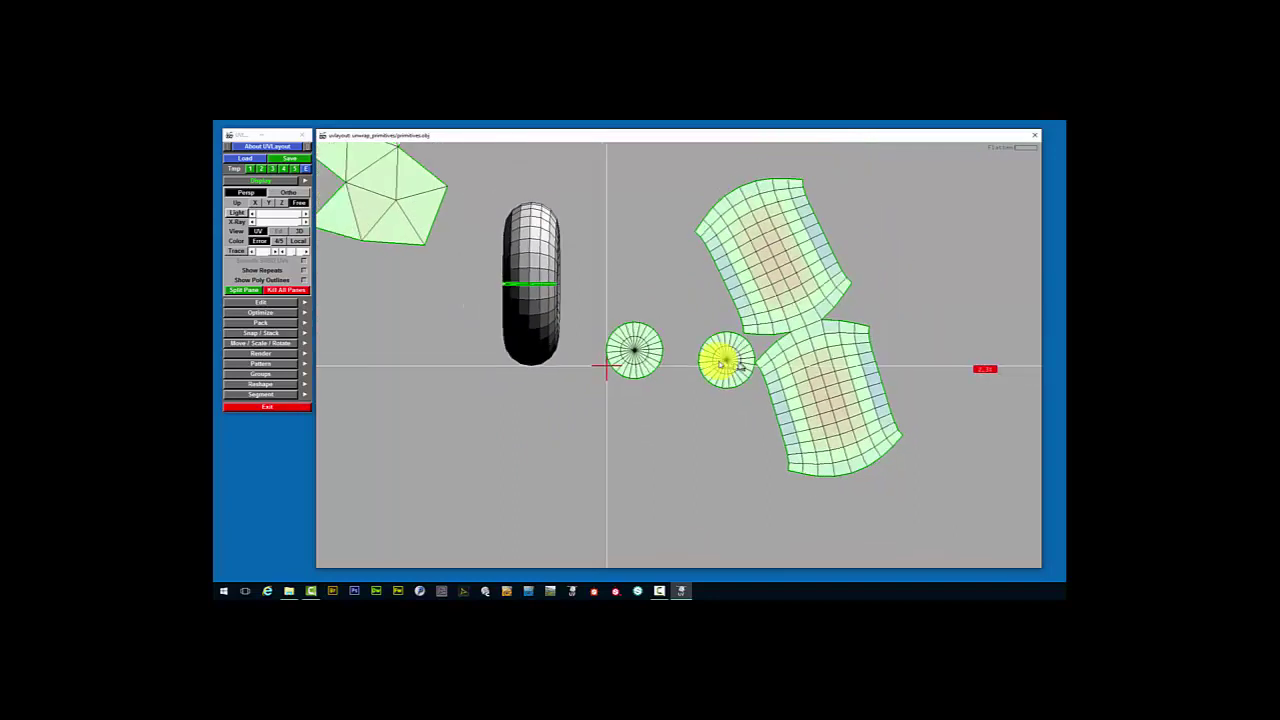
Move the disc nearest the grey shell beside the lower body shell, beneath the other disc
scroll(742, 405, up, 2)
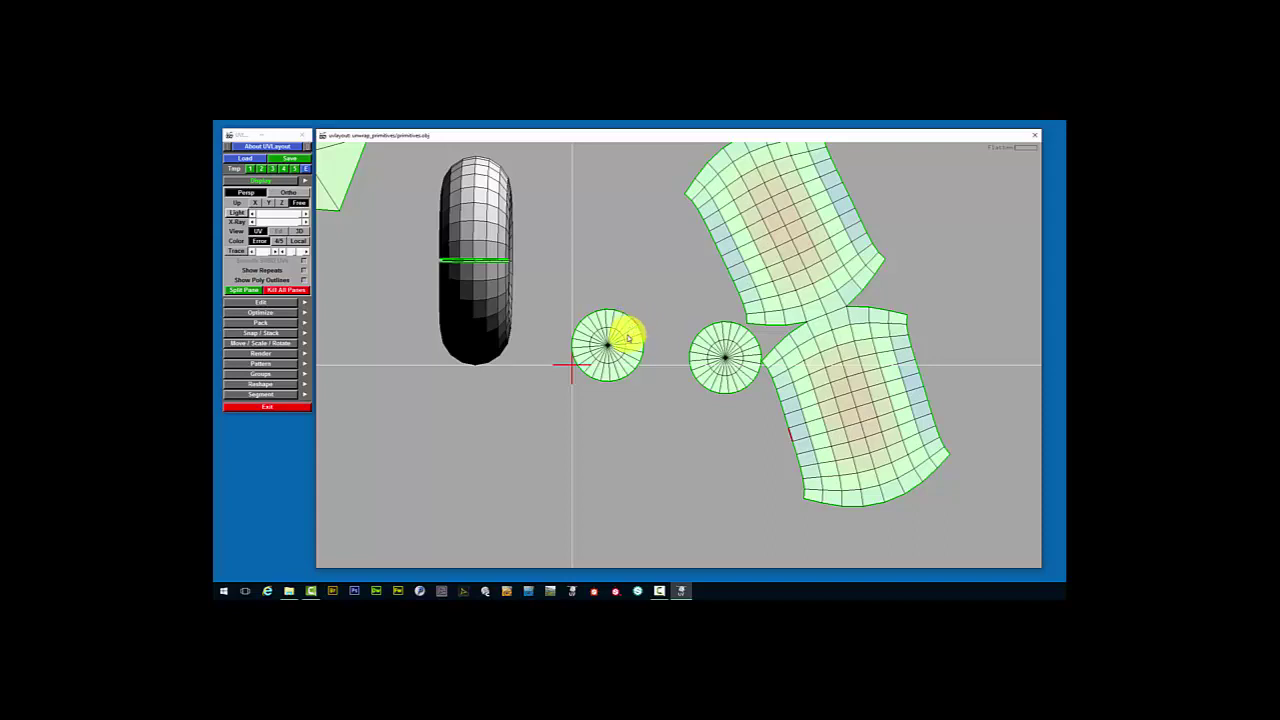
middle_drag(628, 338, 677, 363)
scroll(790, 425, up, 3)
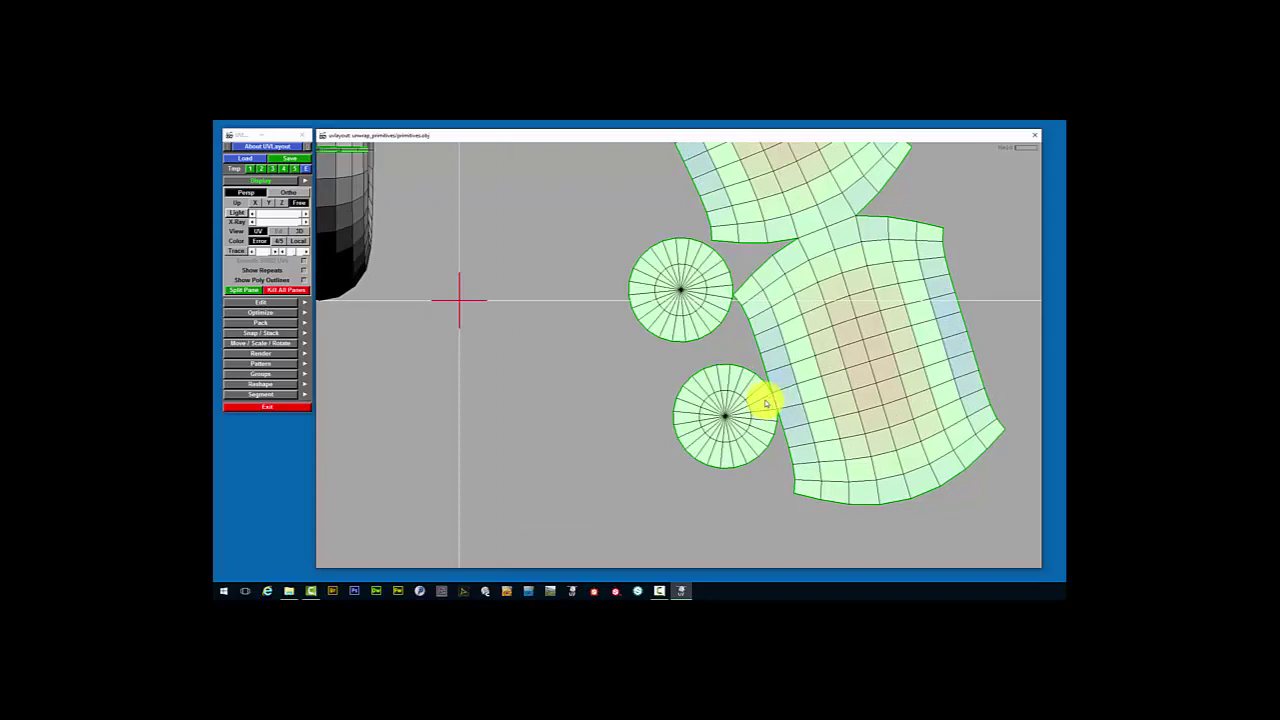
Move the upper cap disc to the opposite side of the sphere's lower body shell
scroll(765, 403, down, 4)
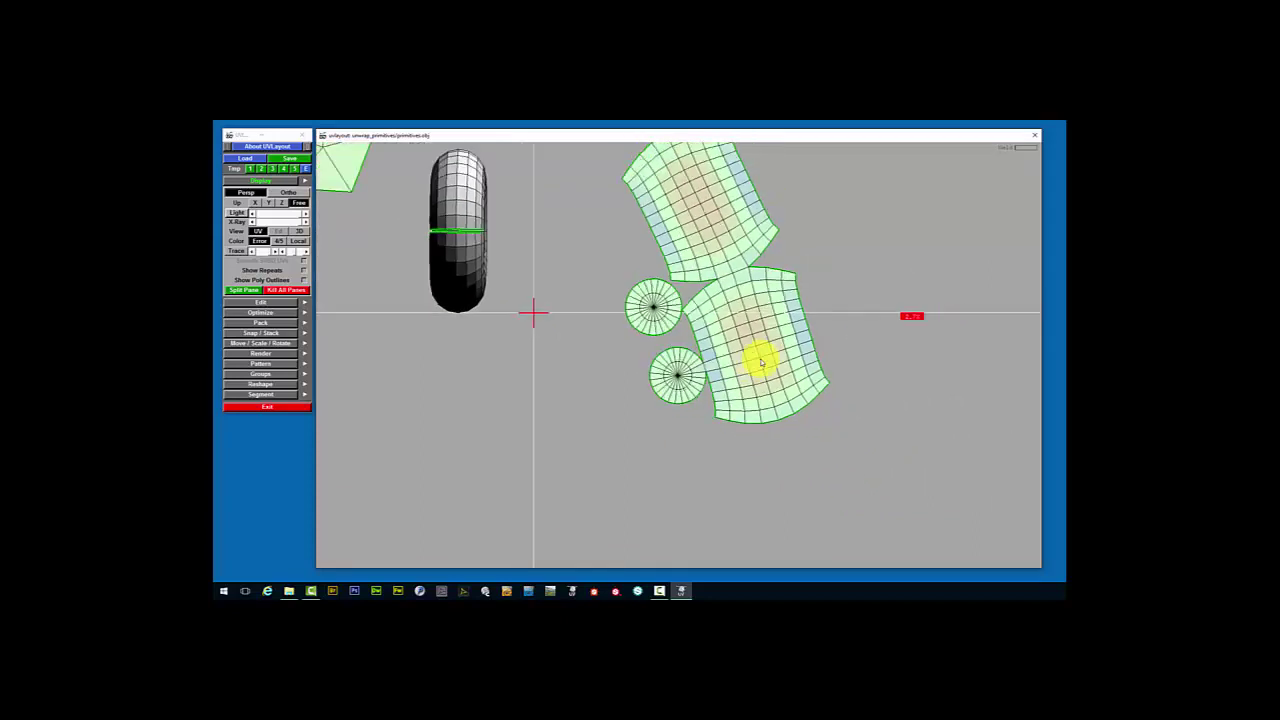
scroll(761, 363, down, 2)
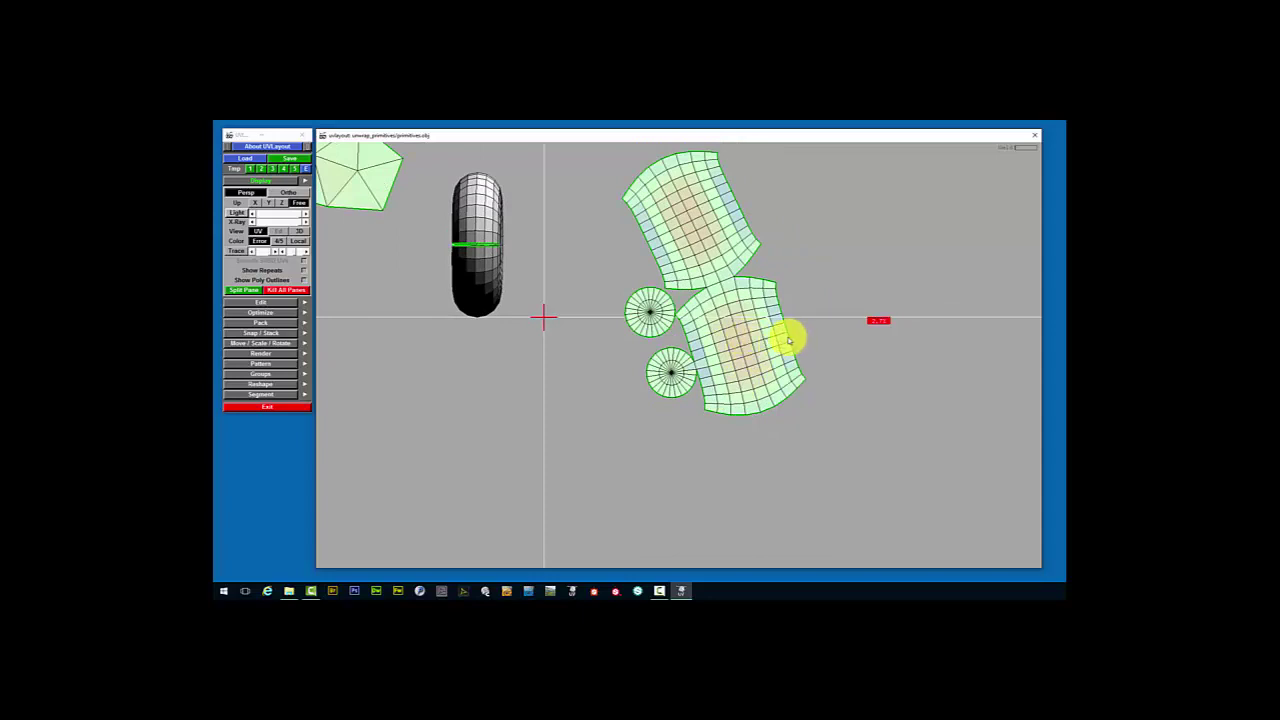
middle_drag(682, 314, 803, 334)
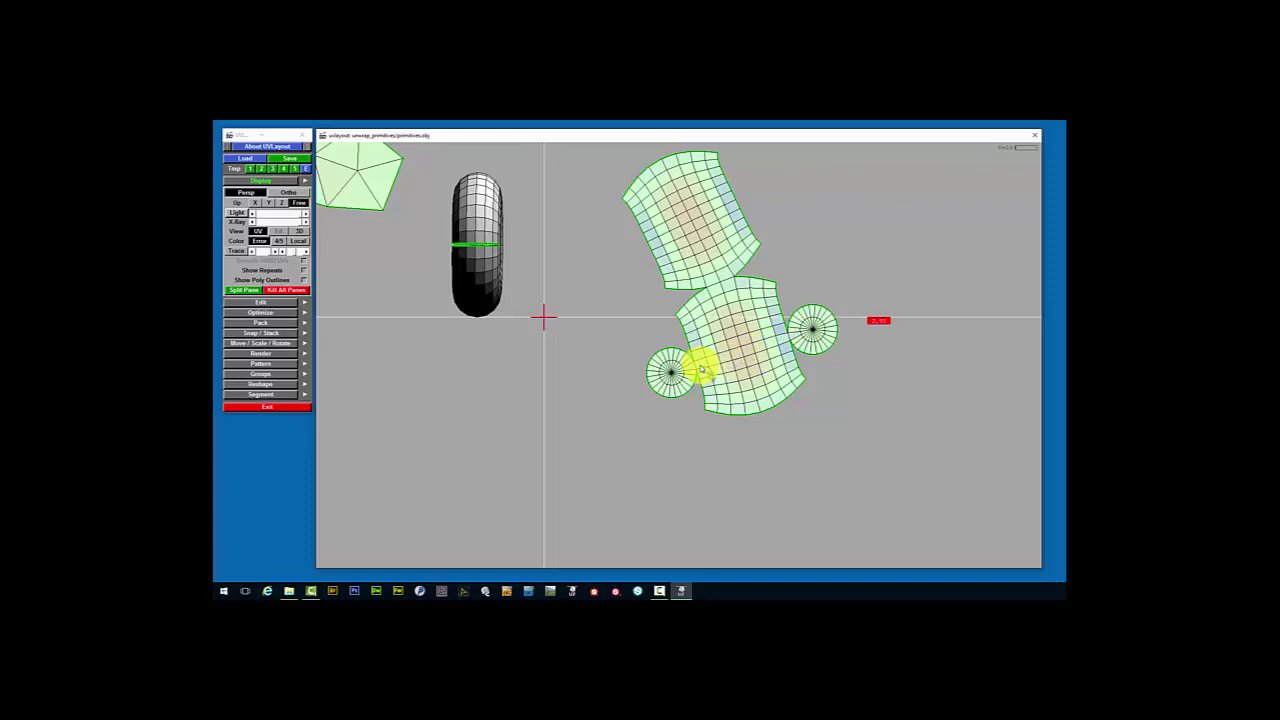
key(f)
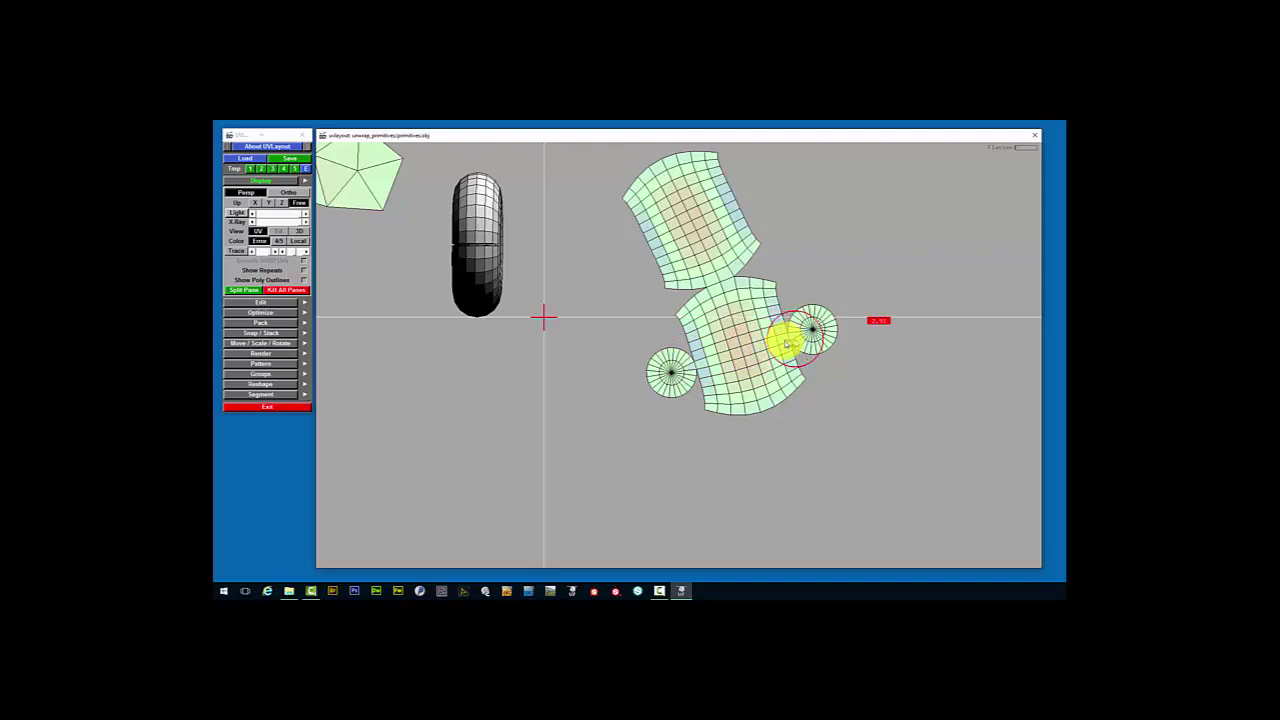
key(space)
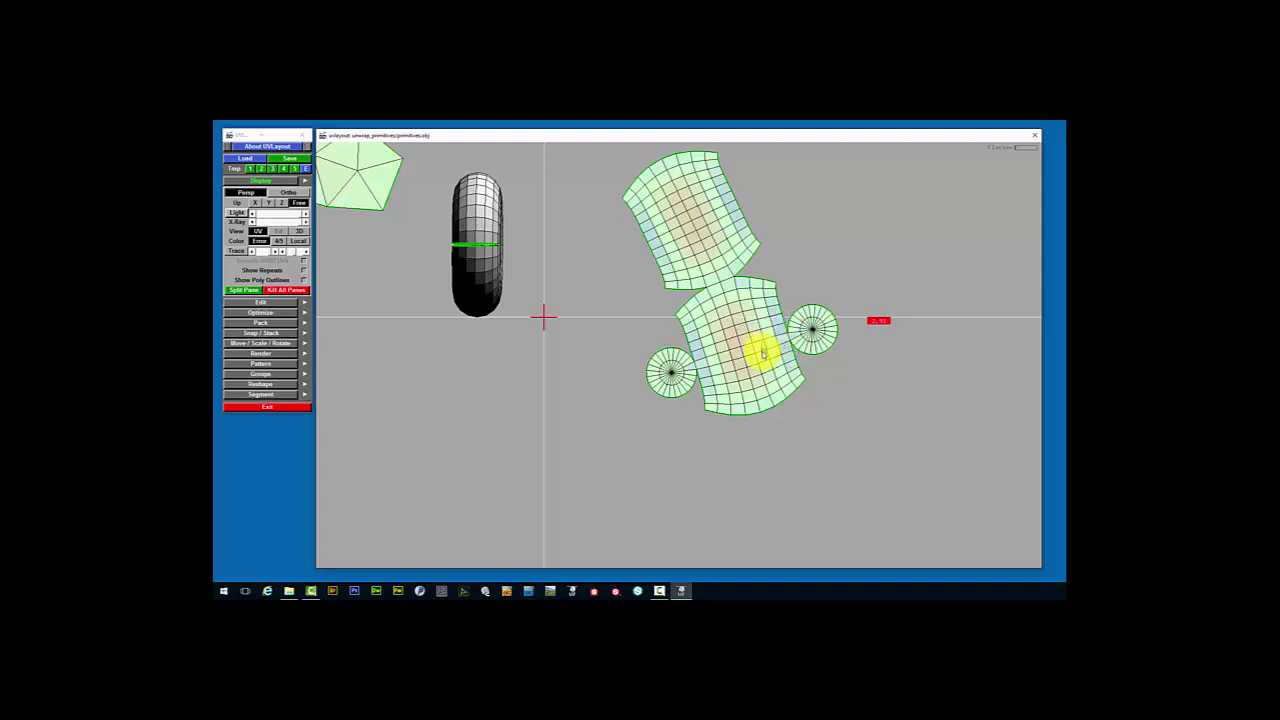
Examine the distortion colours of the sphere's body shells and cap discs within the layout
scroll(762, 352, up, 3)
scroll(757, 356, up, 2)
scroll(706, 364, down, 3)
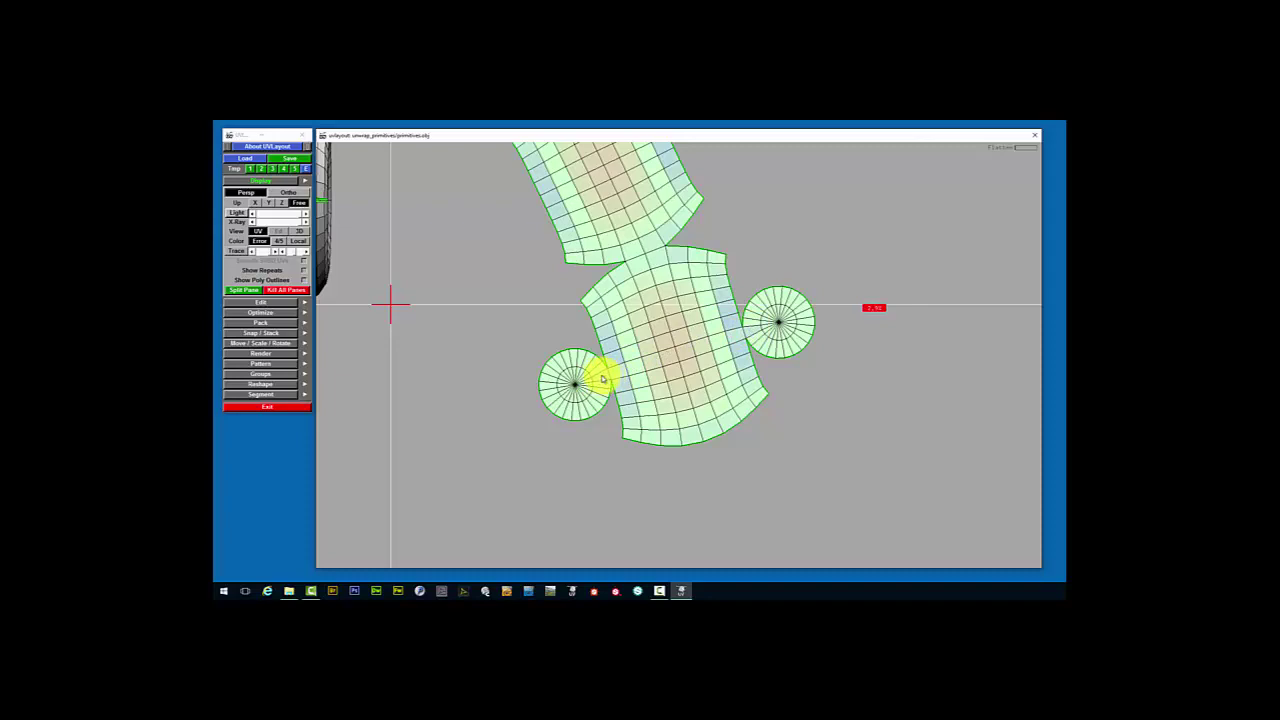
scroll(660, 343, down, 2)
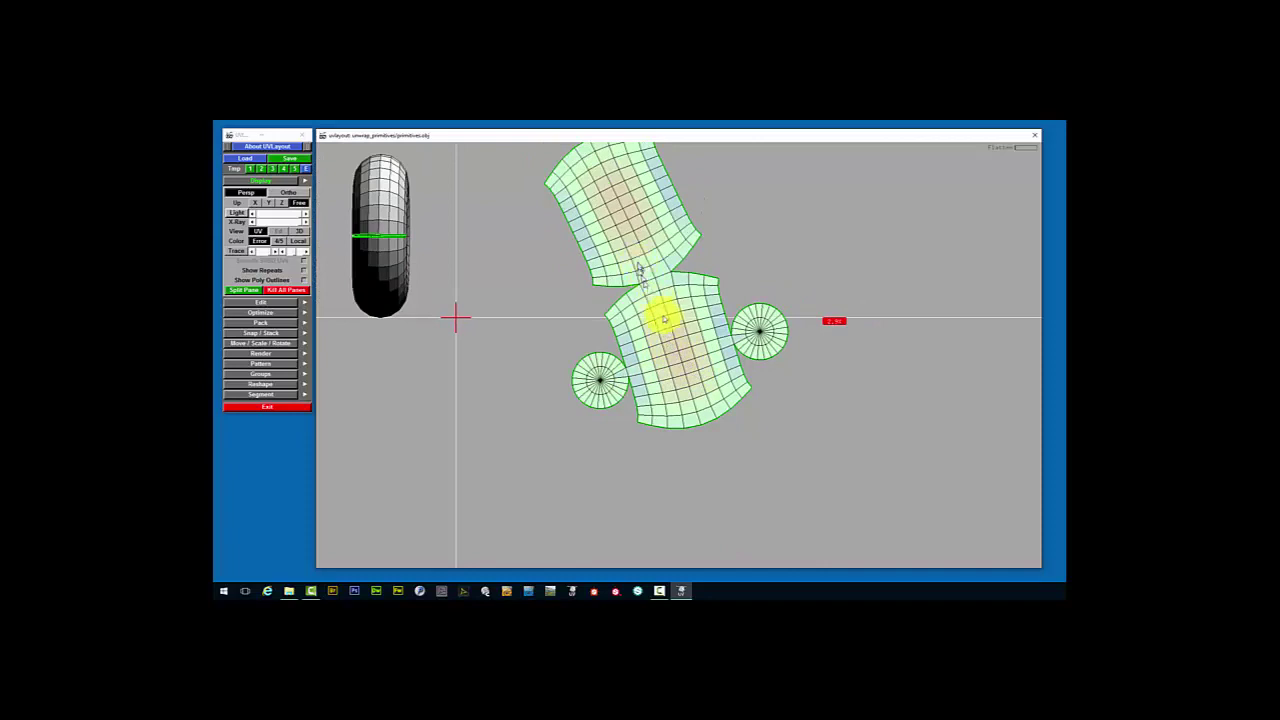
scroll(664, 345, down, 1)
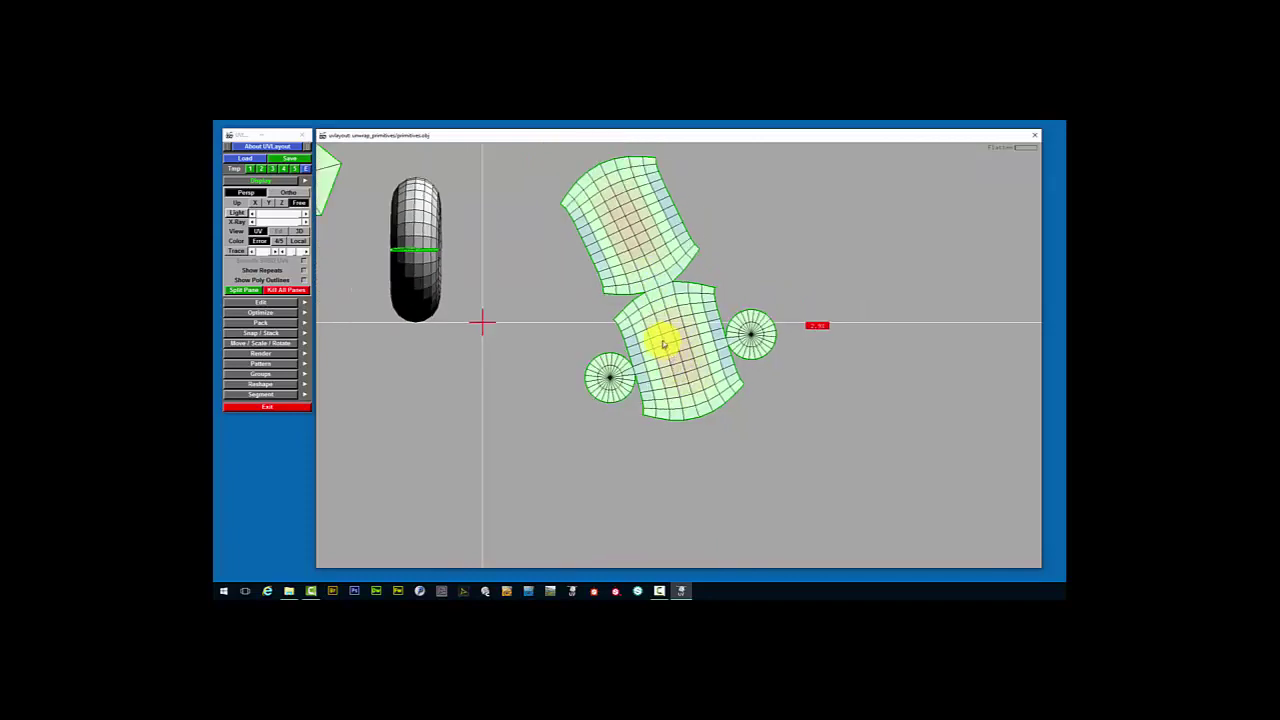
scroll(662, 340, down, 1)
scroll(664, 338, down, 1)
scroll(672, 344, down, 1)
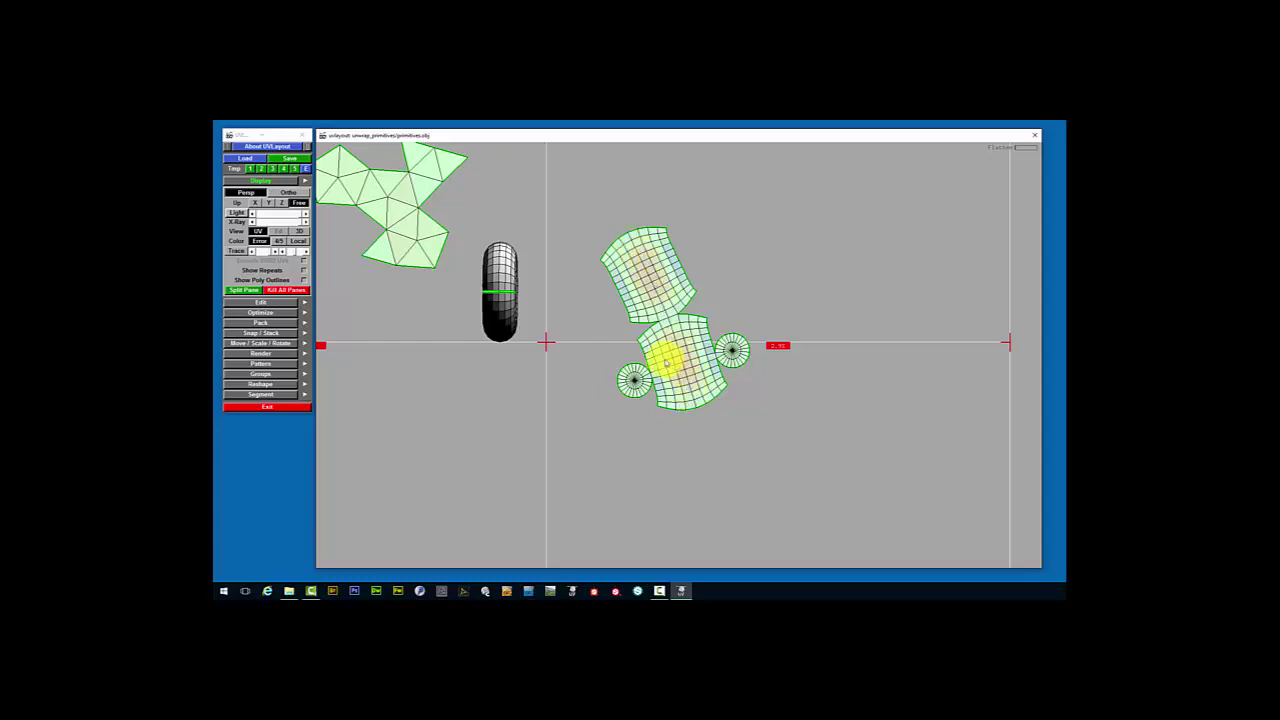
scroll(660, 356, down, 1)
scroll(640, 348, down, 2)
scroll(560, 335, up, 3)
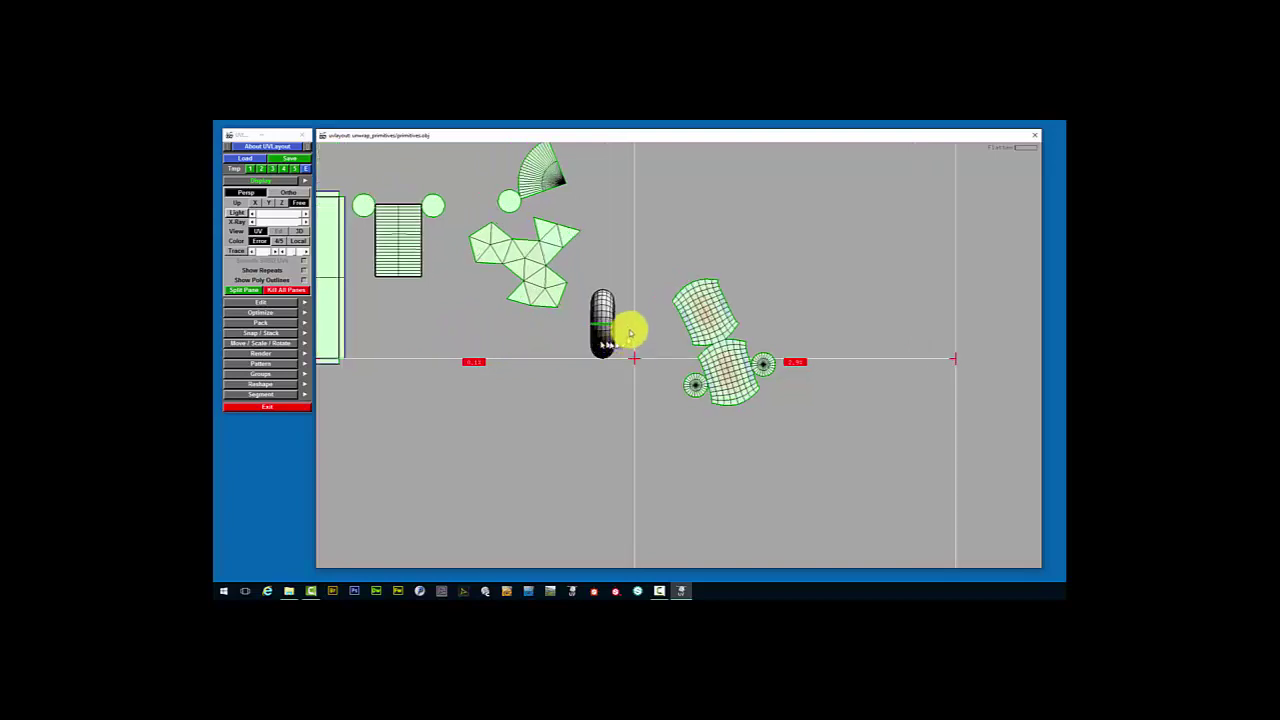
Flatten the remaining elongated grey shell beside the sphere's shells in the UV layout
scroll(605, 348, up, 1)
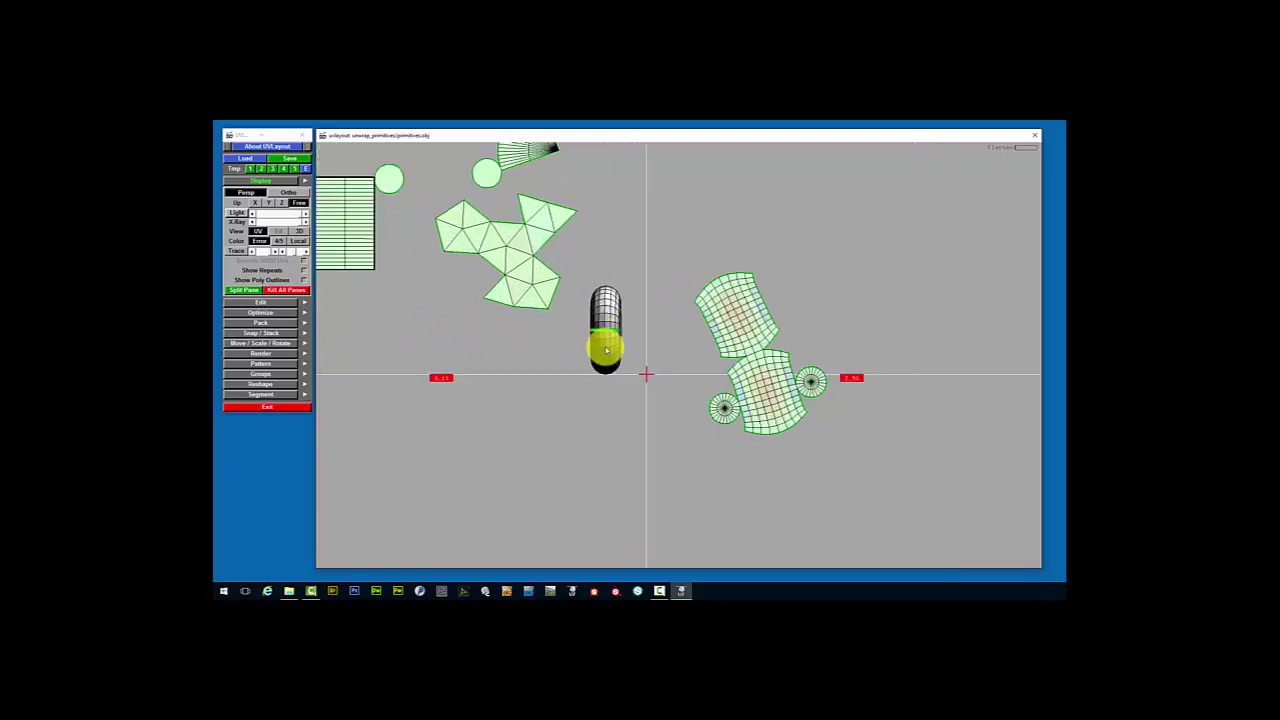
key(f)
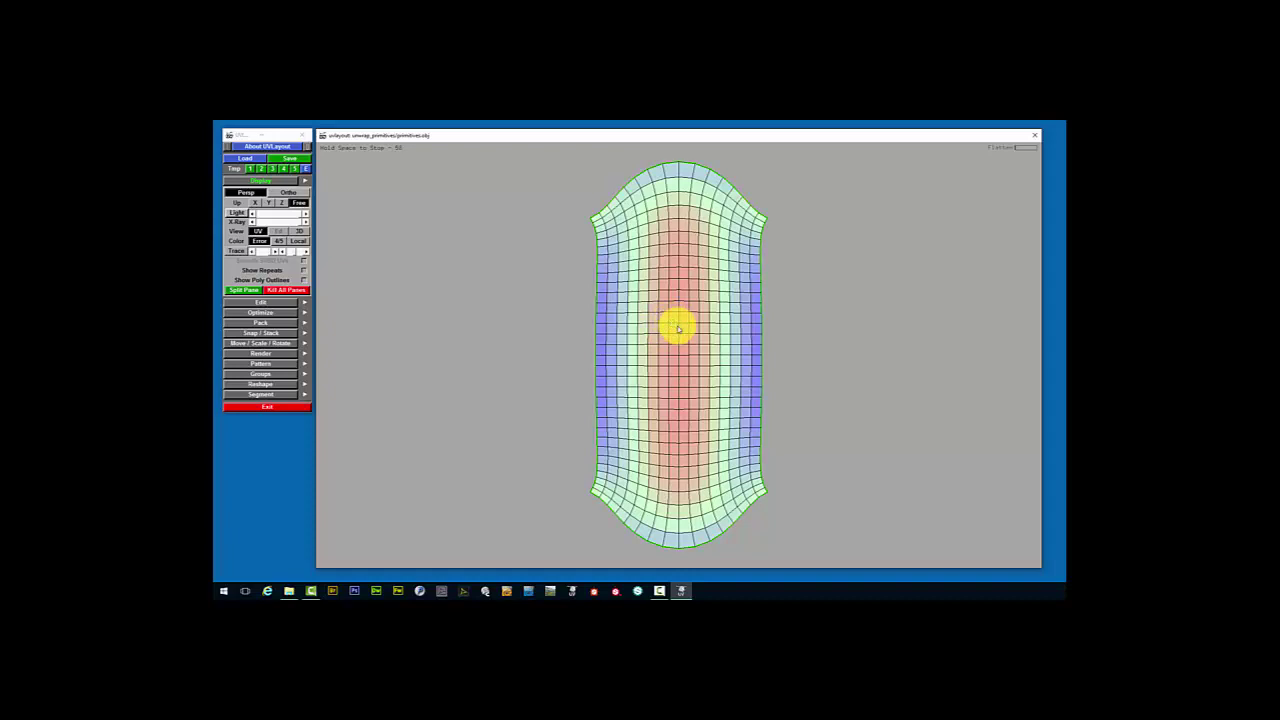
key(space)
Examine the stretch colours on the newly flattened elongated shell and its size relative to the other shells
scroll(678, 329, down, 3)
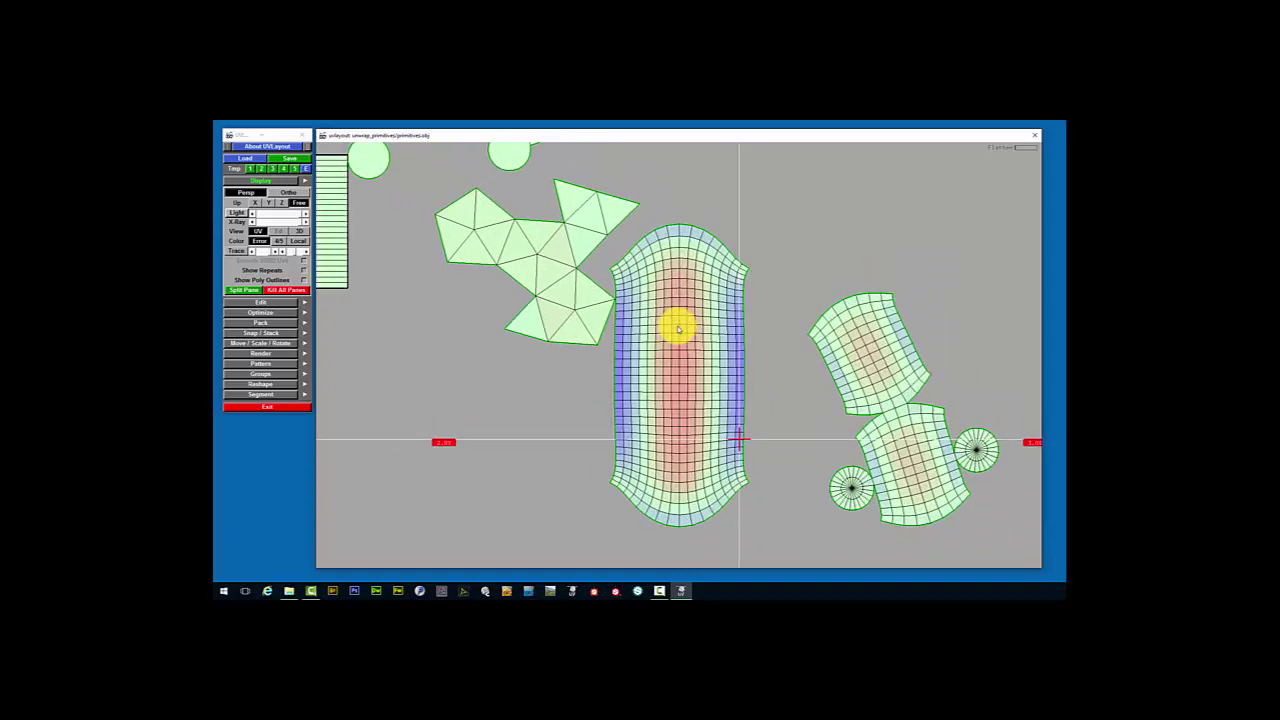
scroll(678, 345, down, 2)
scroll(677, 343, up, 4)
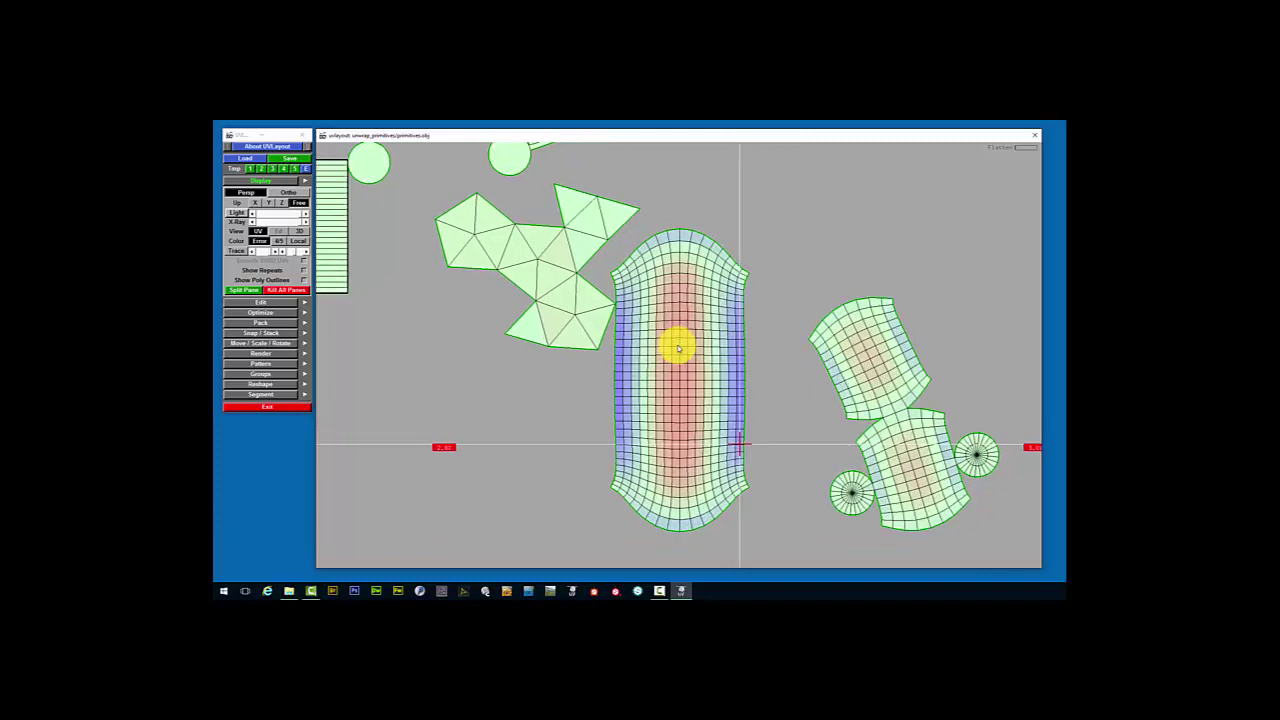
scroll(675, 369, up, 1)
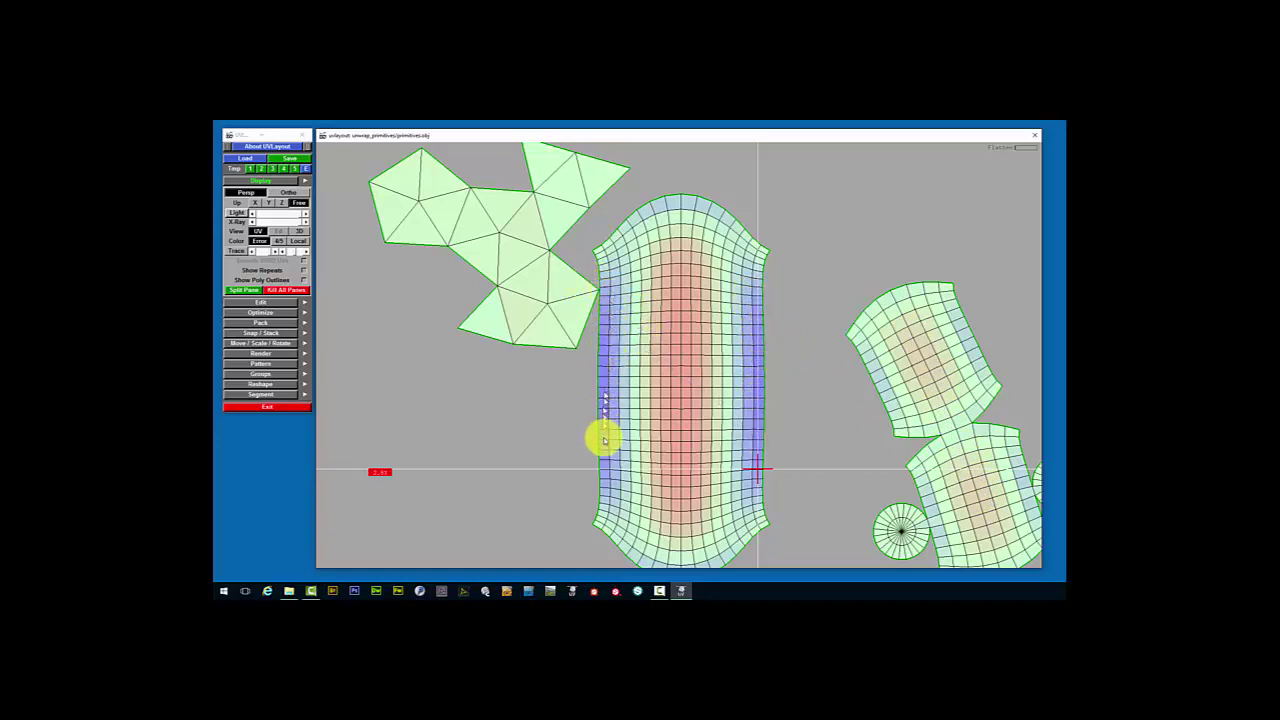
mouse_move(683, 517)
mouse_down()
mouse_move(678, 207)
mouse_move(683, 503)
mouse_up()
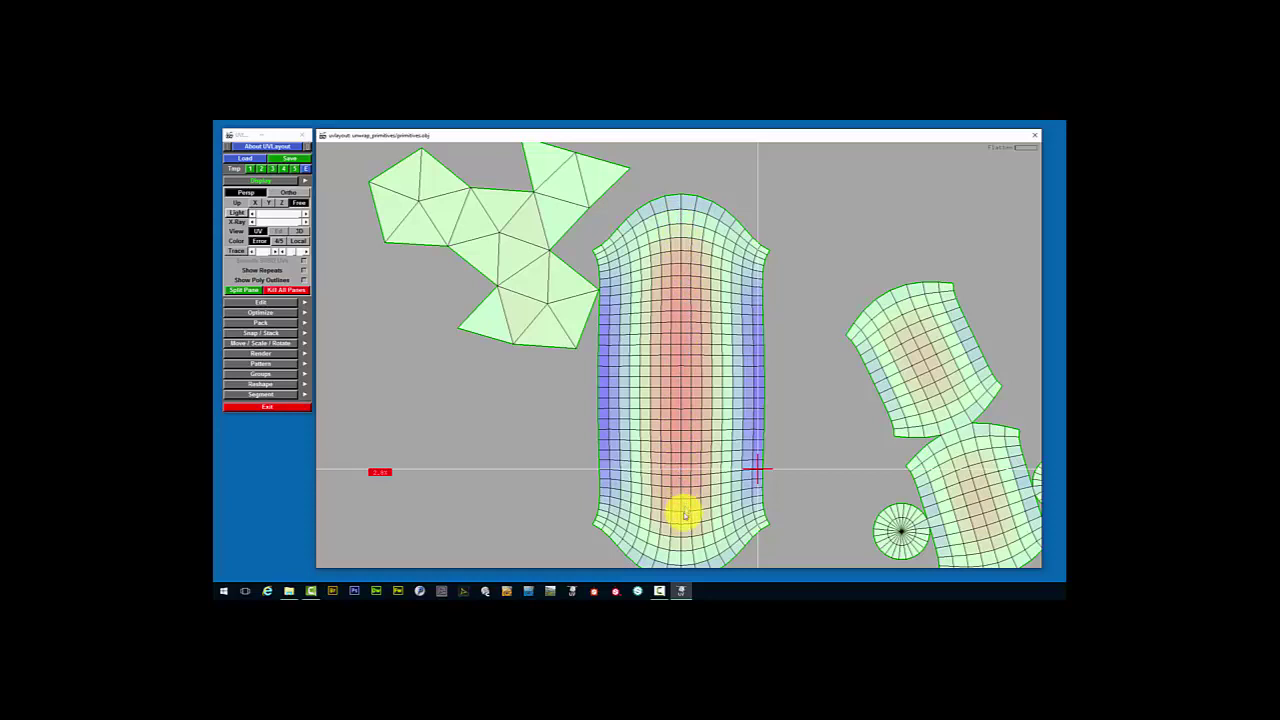
scroll(678, 400, down, 2)
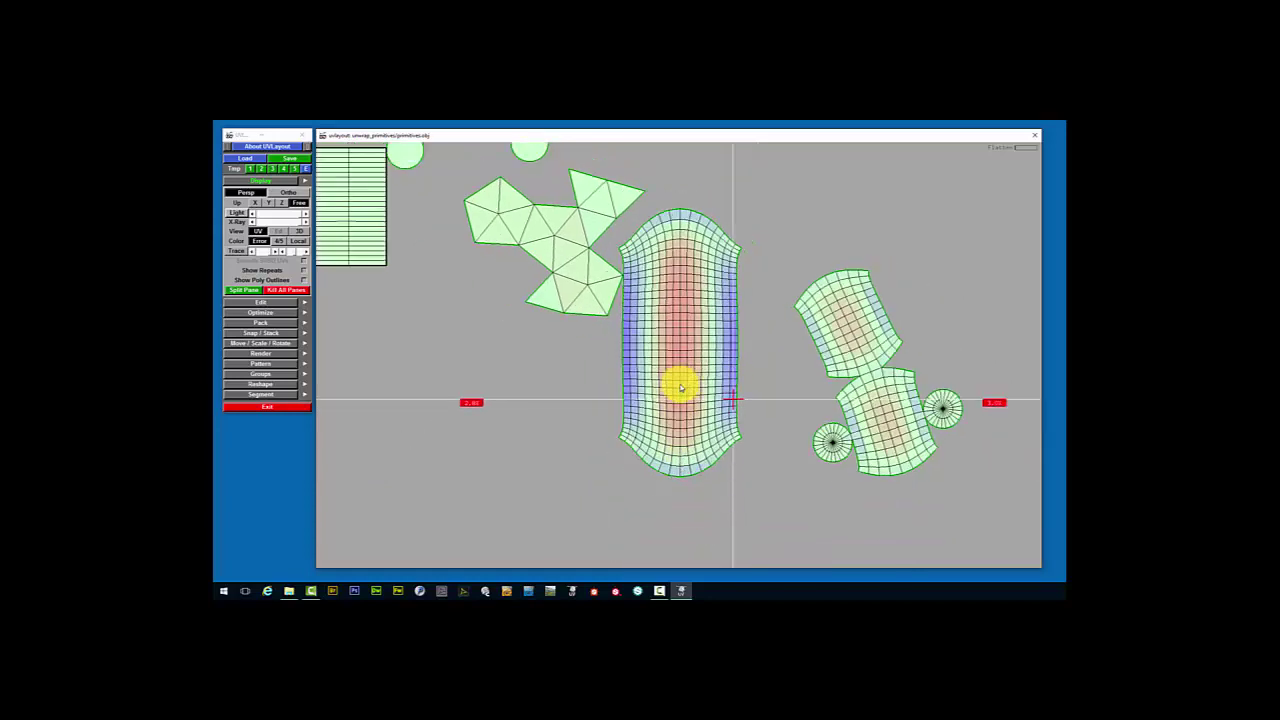
scroll(680, 388, down, 2)
scroll(670, 370, down, 1)
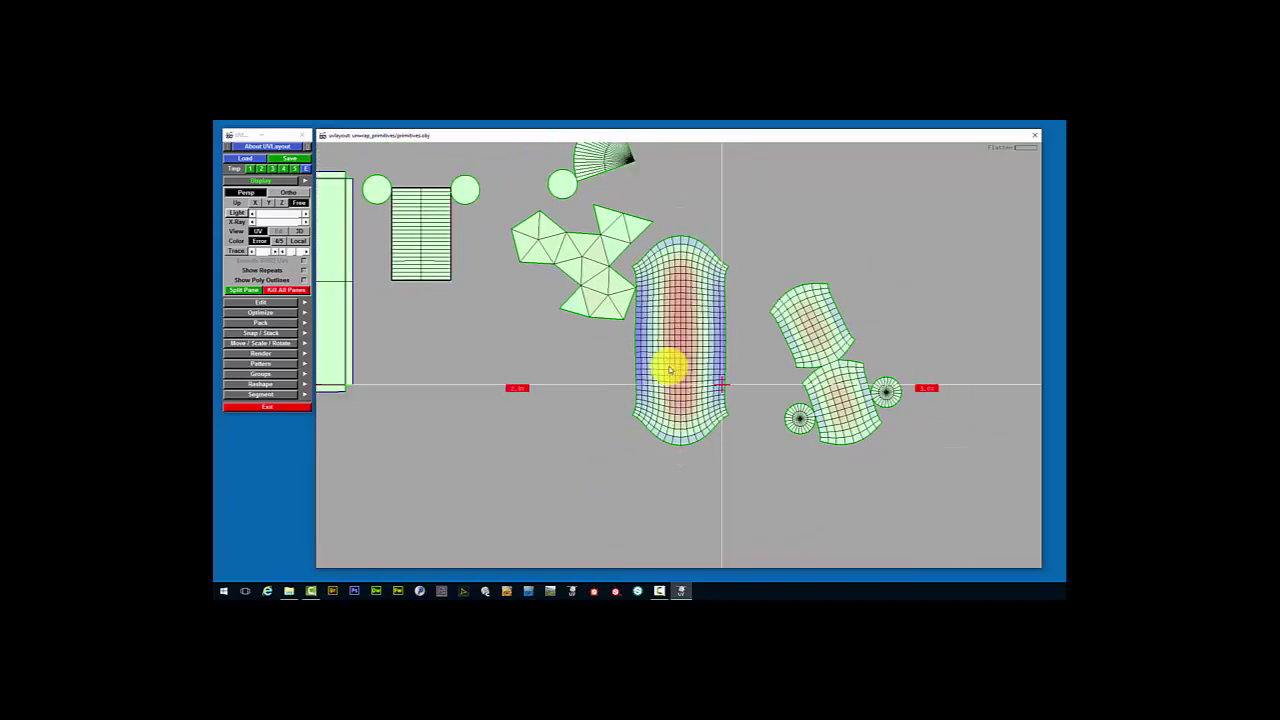
scroll(670, 370, down, 2)
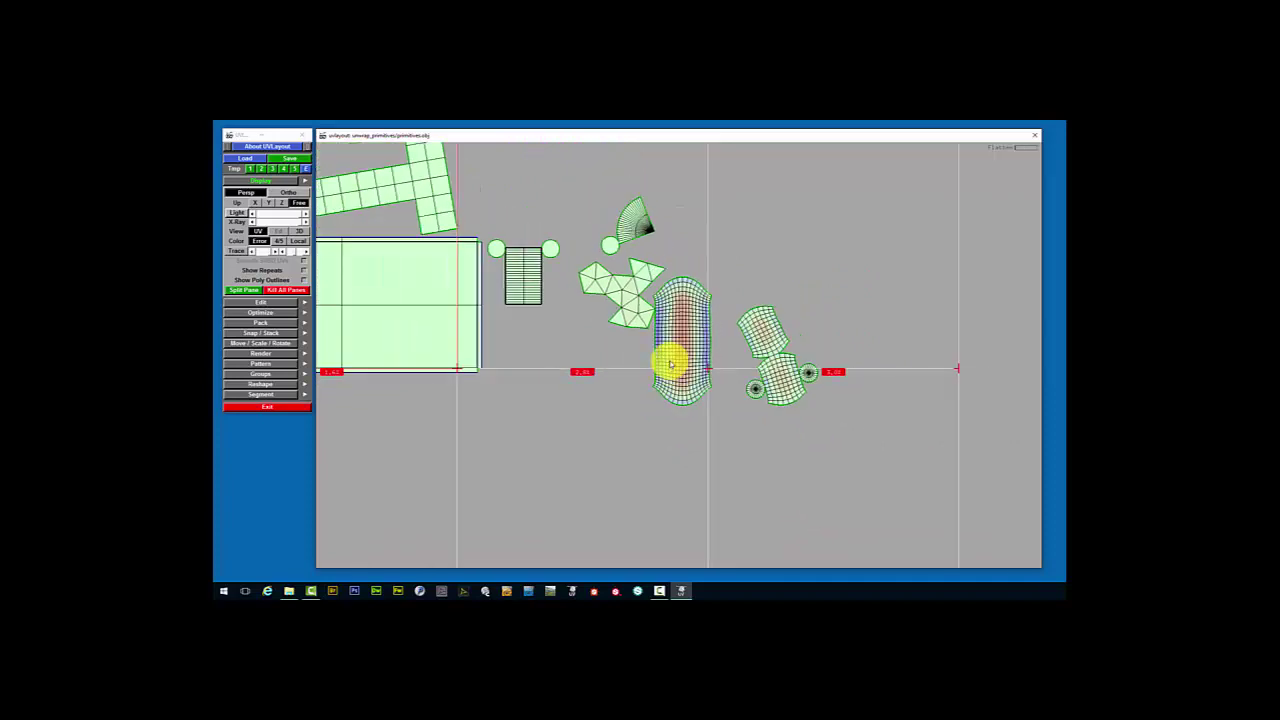
scroll(670, 365, down, 2)
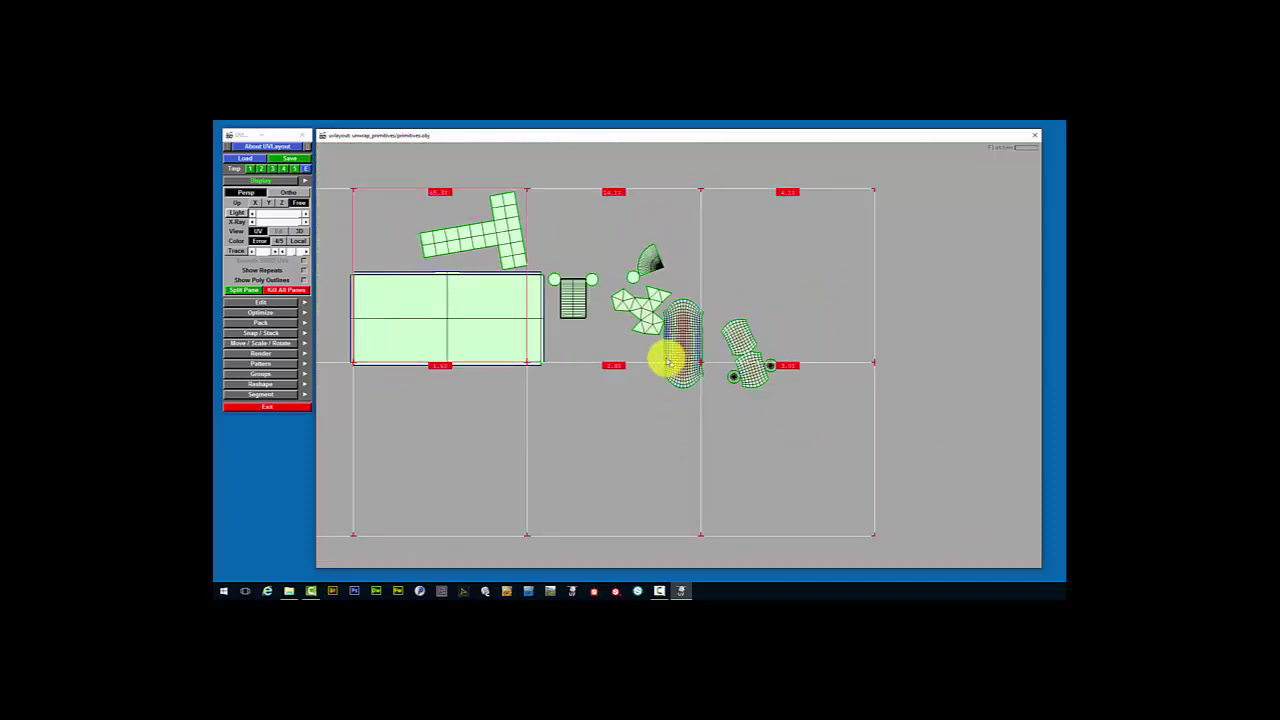
Examine the distortion colours on the primitives in the 3D view, including the torus's inner ring and its seams
key(3)
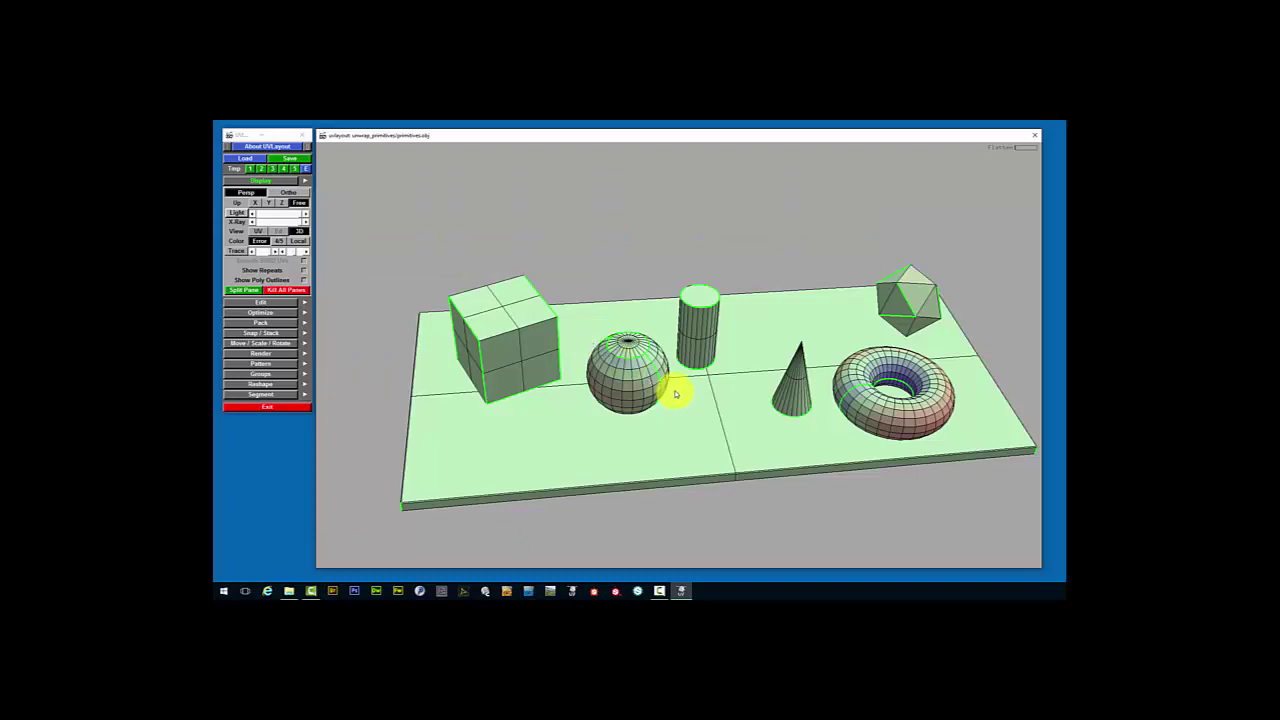
scroll(665, 386, up, 3)
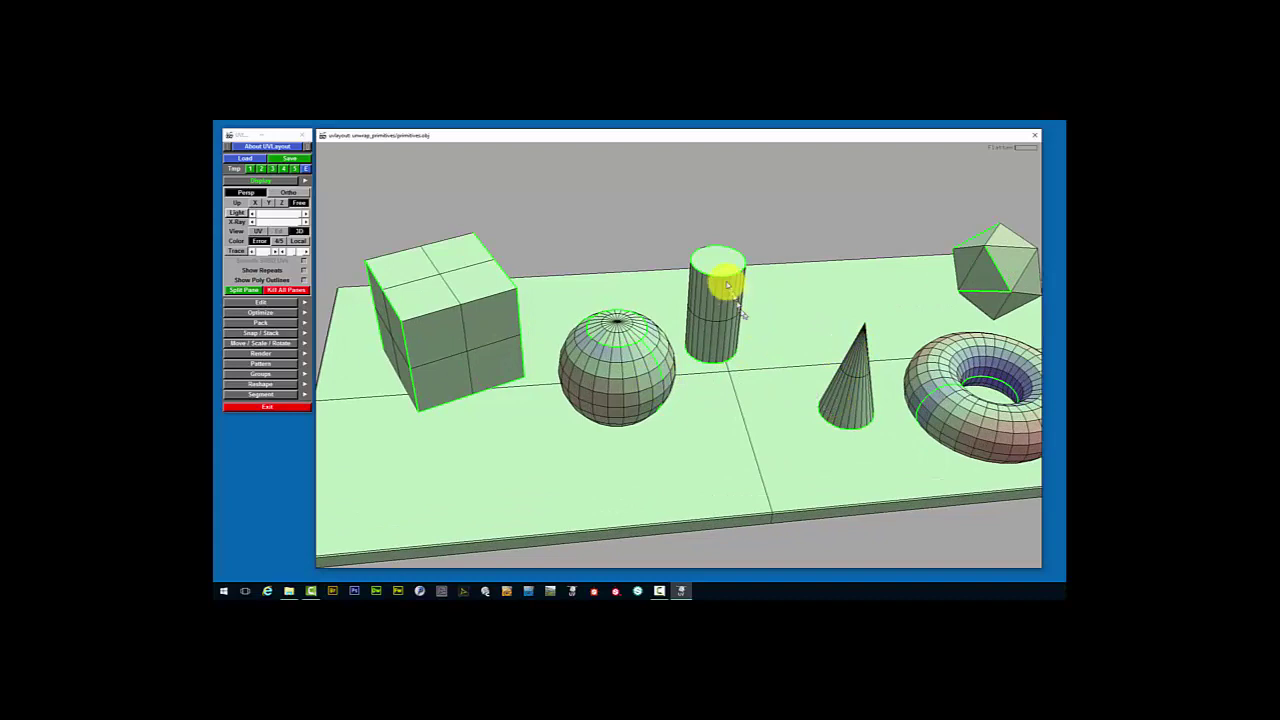
scroll(413, 370, up, 1)
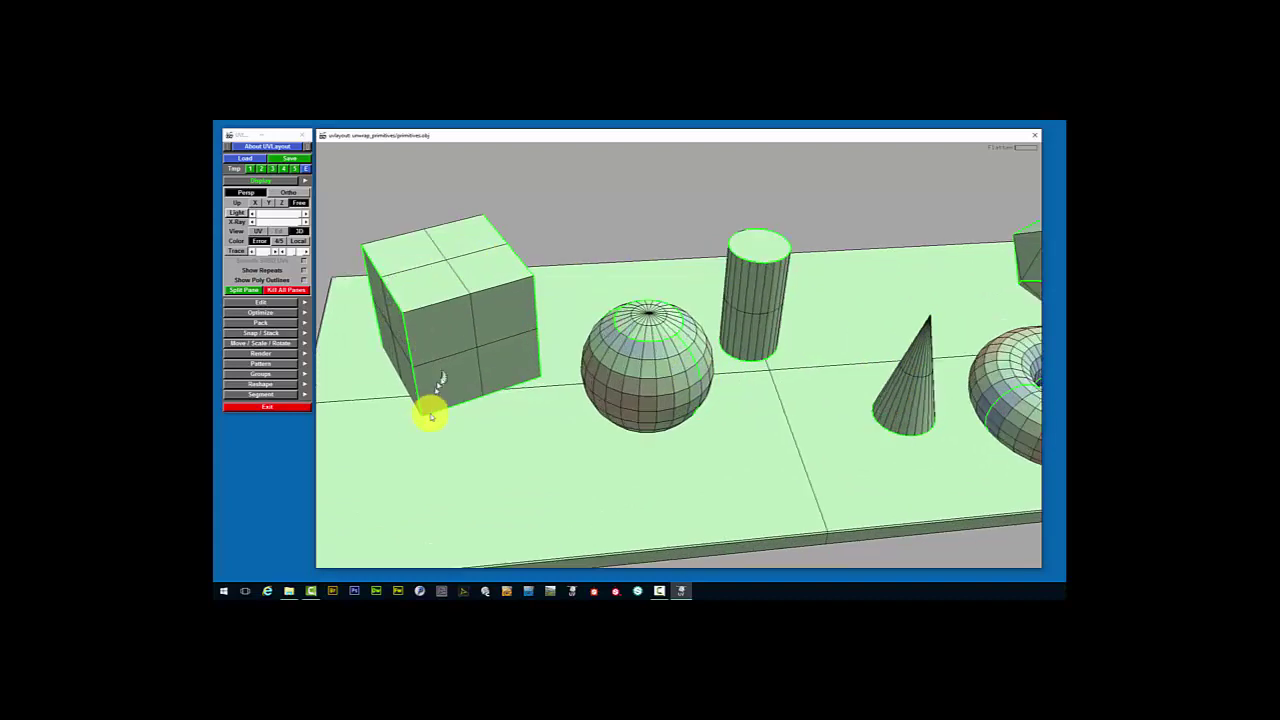
scroll(799, 462, down, 2)
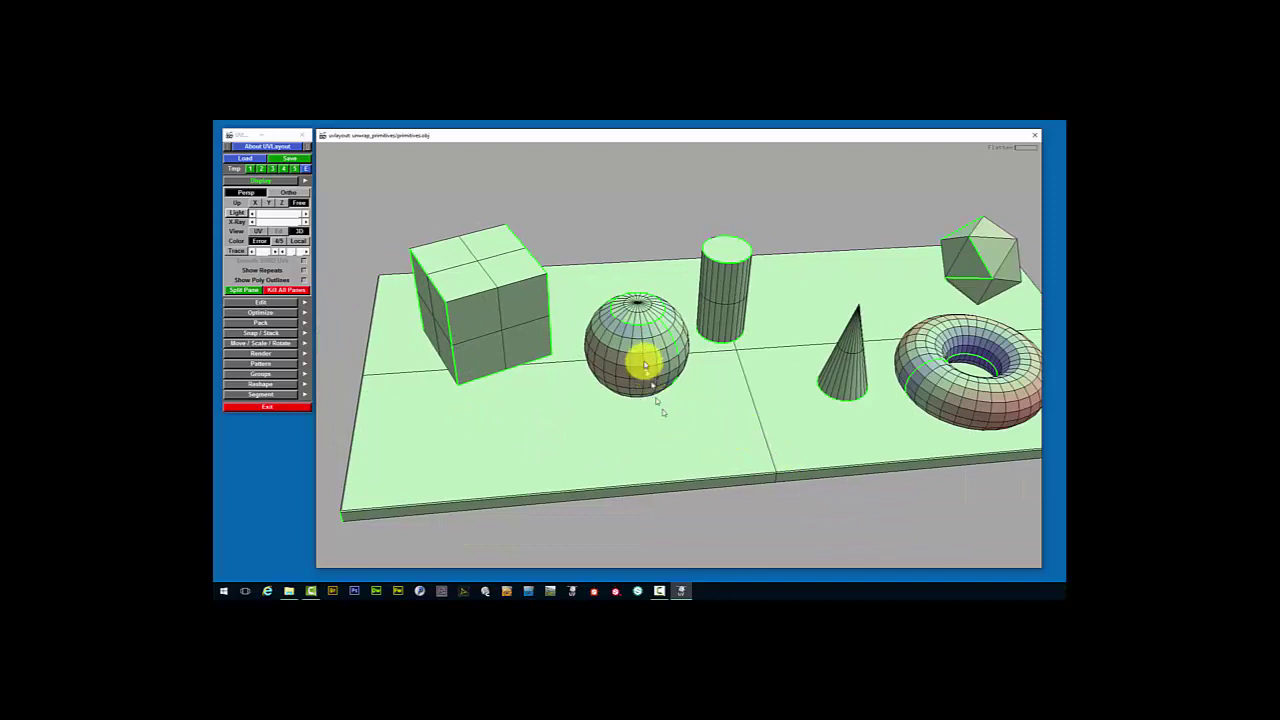
scroll(643, 357, up, 1)
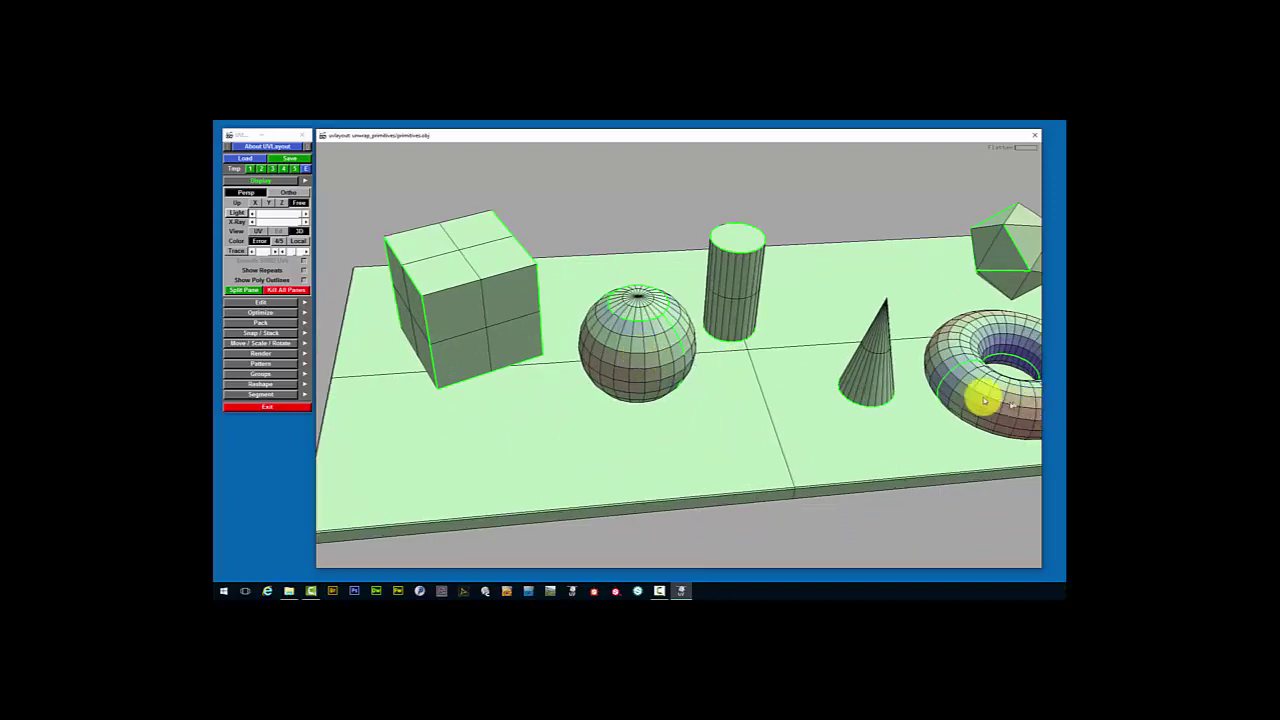
scroll(960, 388, down, 2)
mouse_move(933, 385)
middle_down()
mouse_move(914, 380)
mouse_move(920, 400)
mouse_move(934, 393)
middle_up()
scroll(933, 393, up, 3)
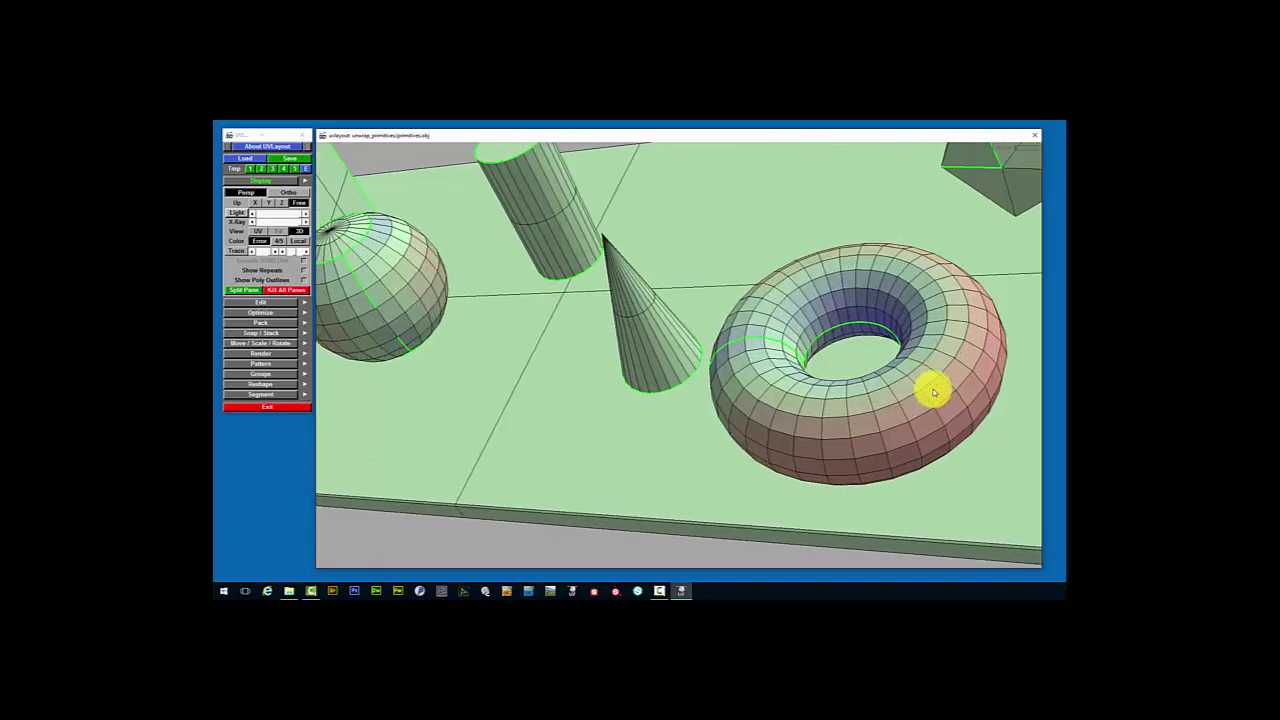
scroll(831, 311, up, 2)
scroll(845, 316, down, 3)
mouse_move(857, 314)
middle_down()
mouse_move(866, 323)
mouse_move(843, 326)
middle_up()
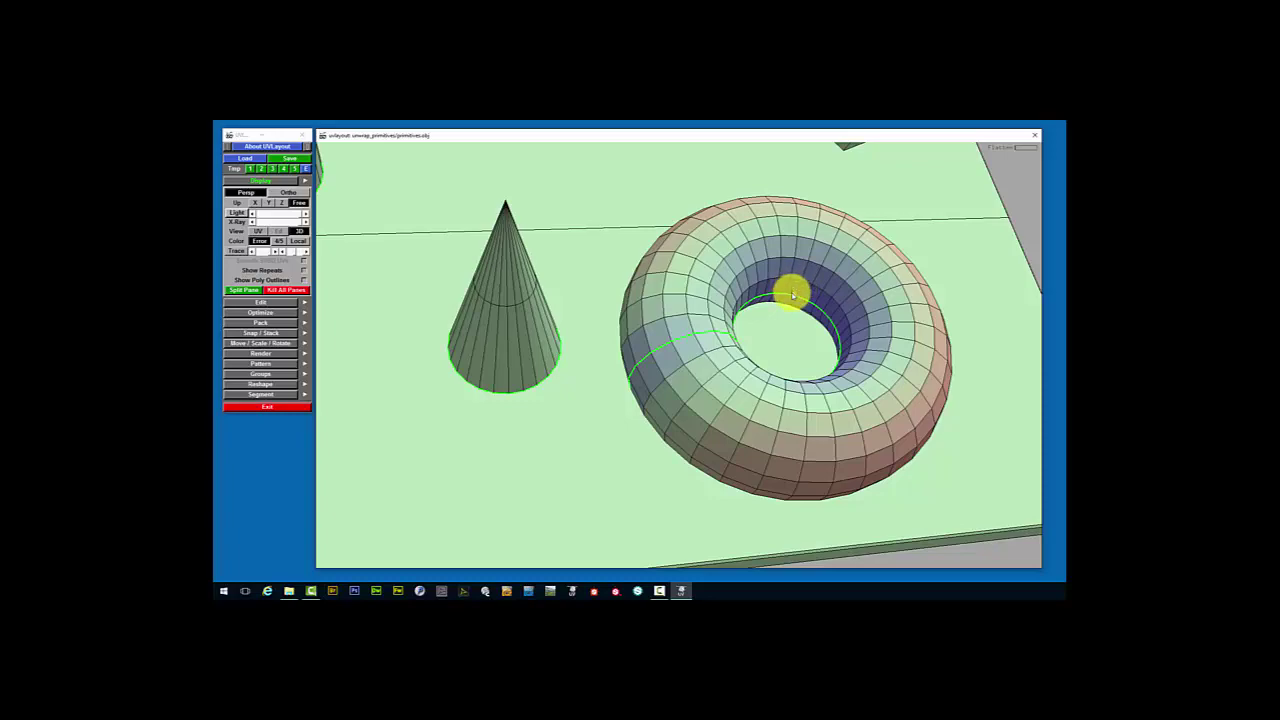
Inspect the distortion colours around the torus's outer side and compare them with those on the sphere
drag(843, 449, 801, 432)
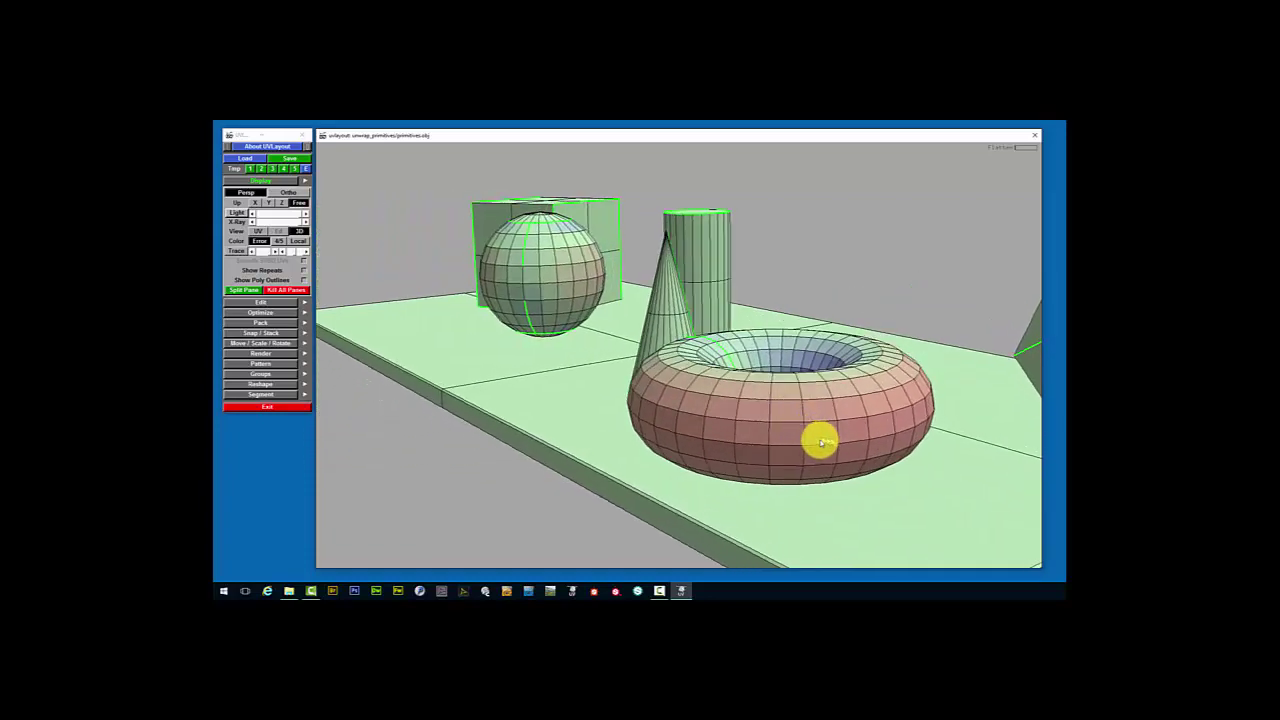
drag(875, 428, 826, 430)
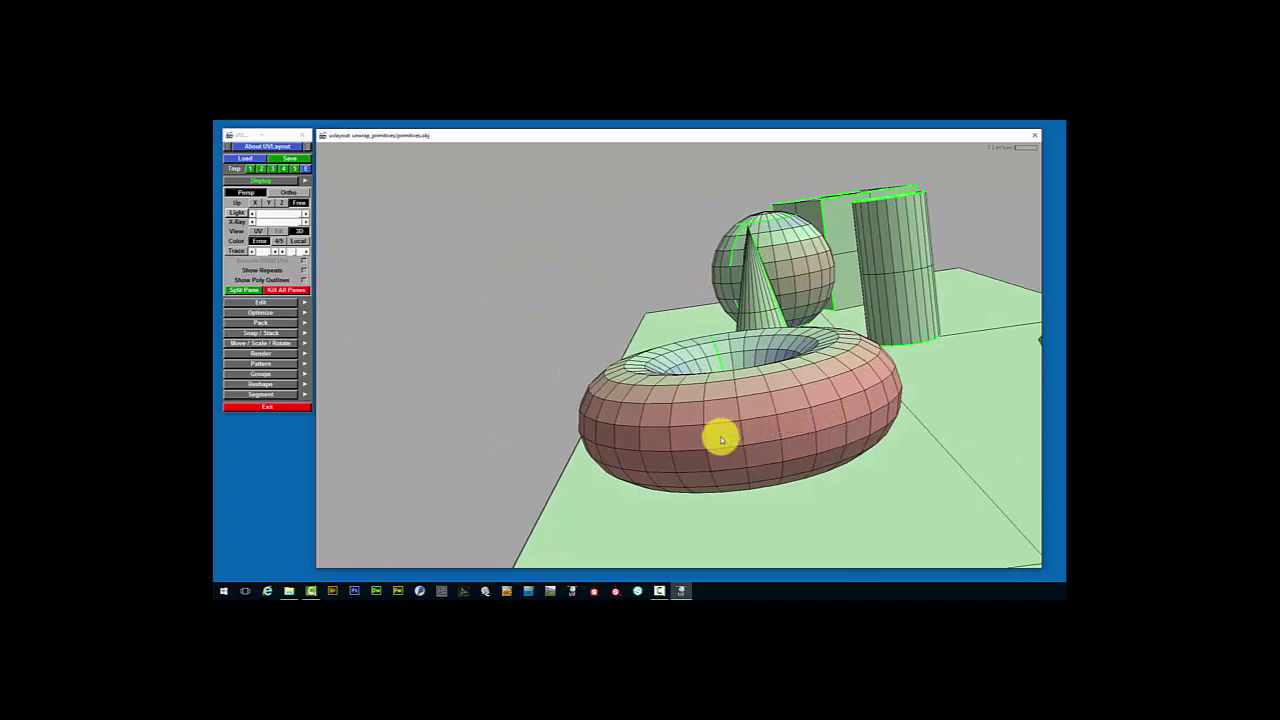
drag(726, 437, 801, 438)
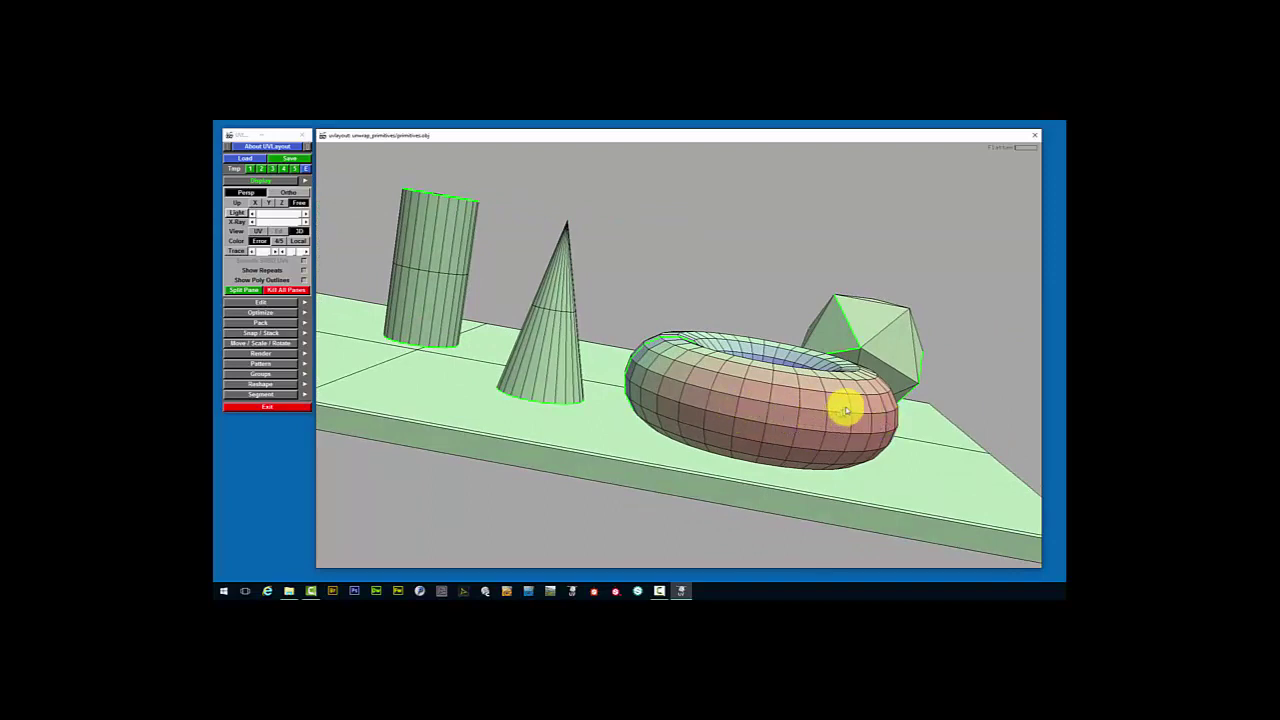
drag(822, 425, 718, 396)
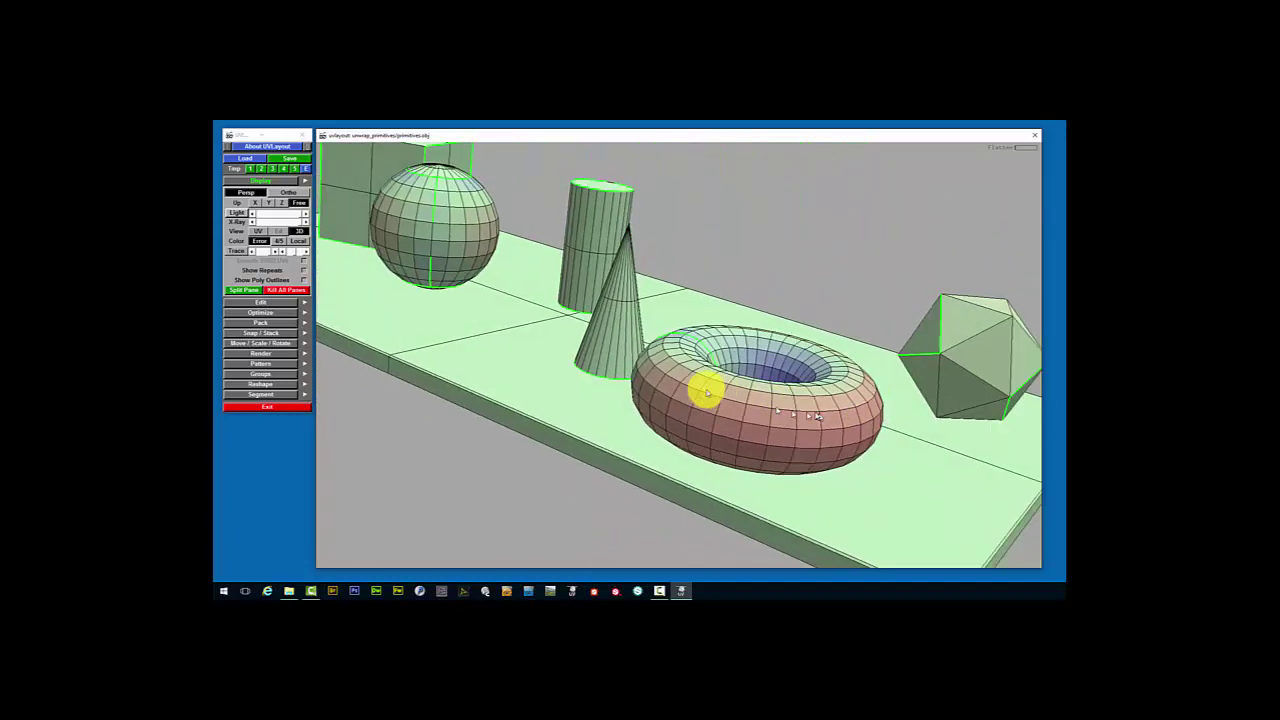
drag(337, 206, 533, 304)
scroll(514, 250, up, 4)
scroll(512, 272, up, 3)
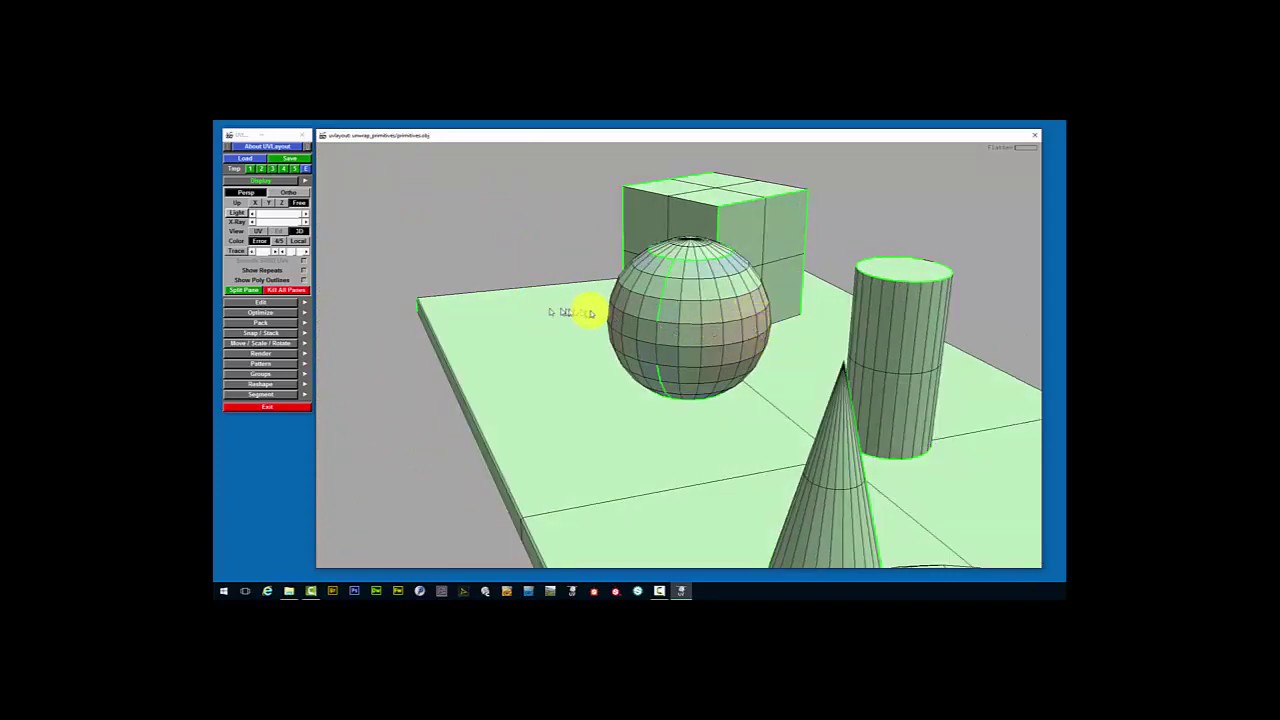
drag(620, 320, 771, 500)
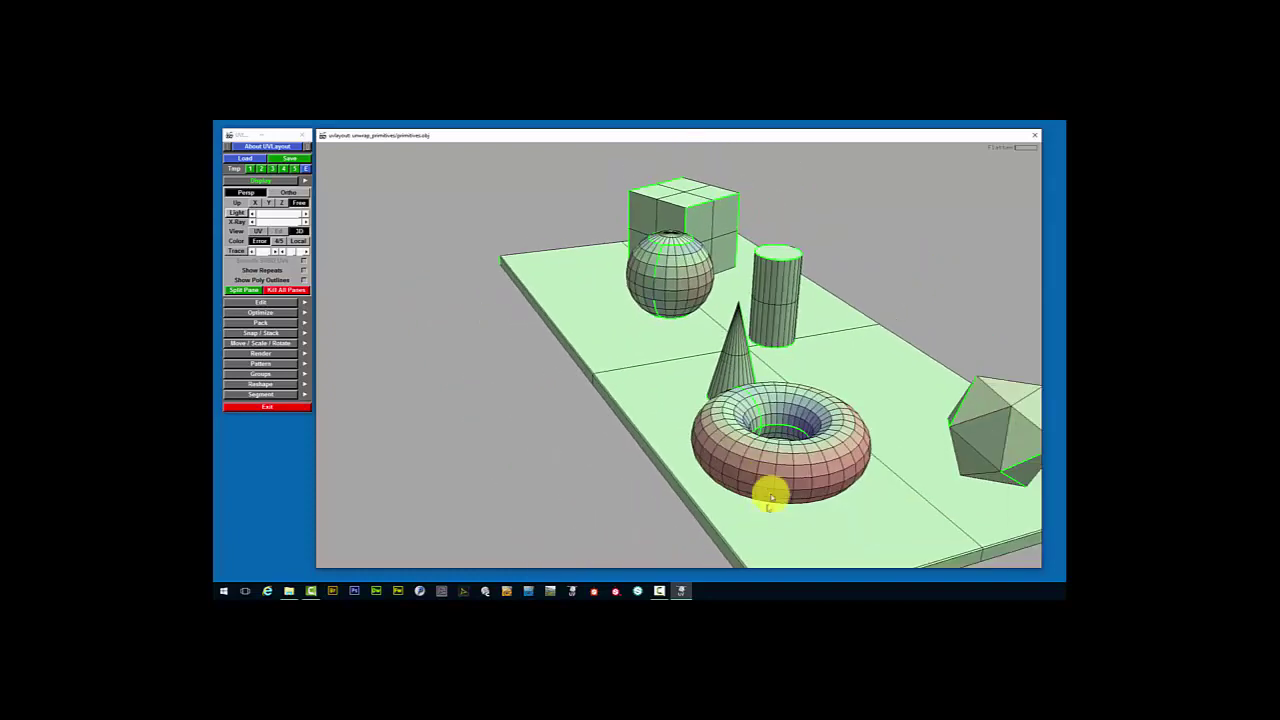
scroll(794, 466, up, 2)
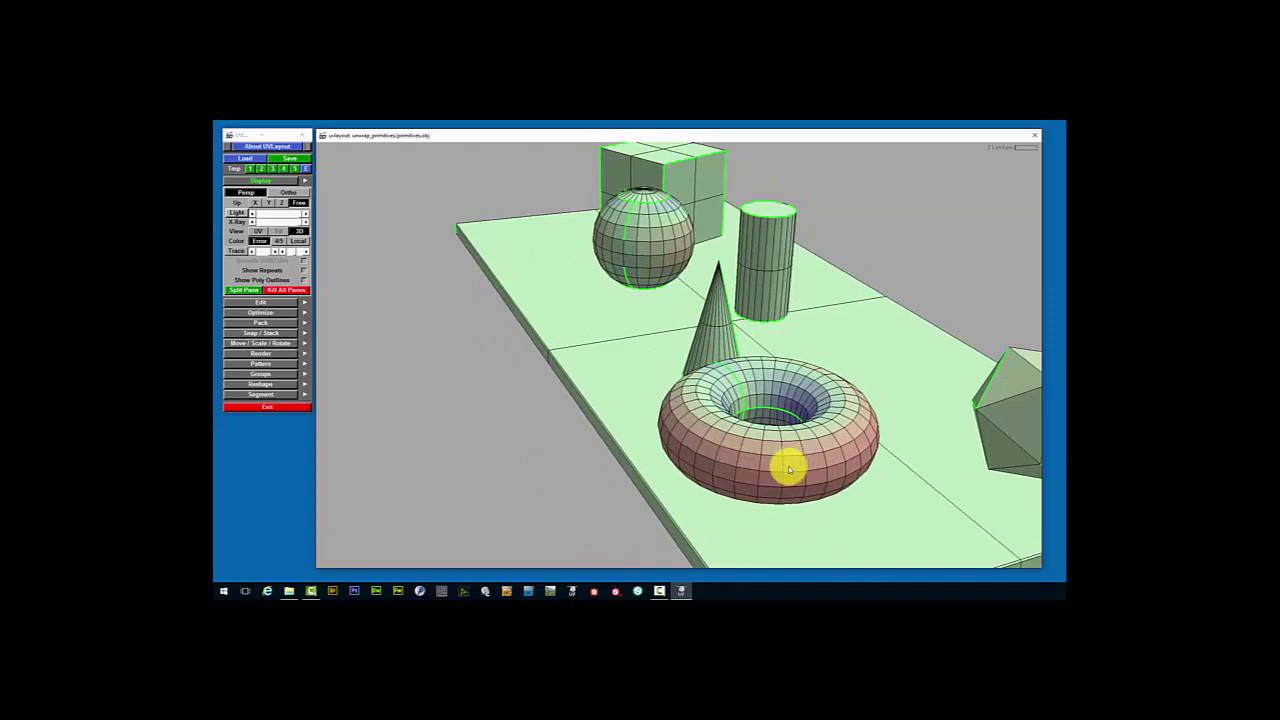
Cut the elongated torus shell lengthwise along its centre edge loop in the UV layout and split it into two halves
key(1)
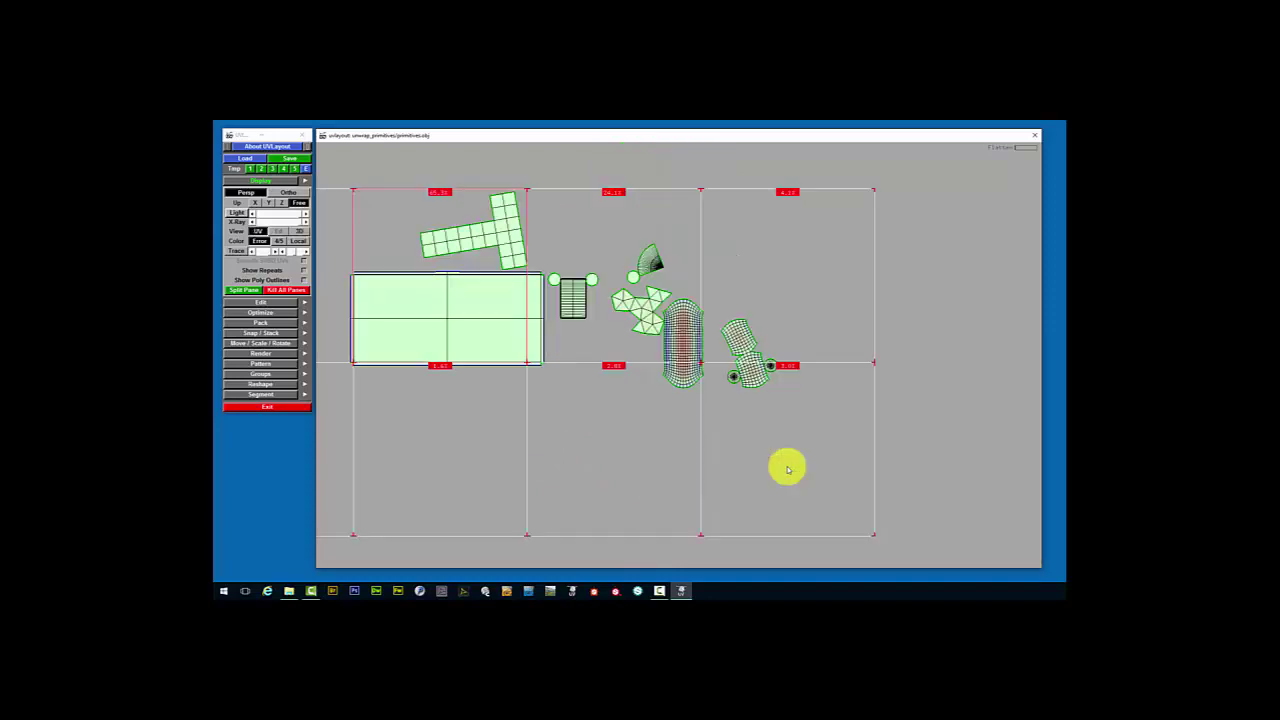
scroll(626, 440, up, 2)
scroll(702, 377, up, 5)
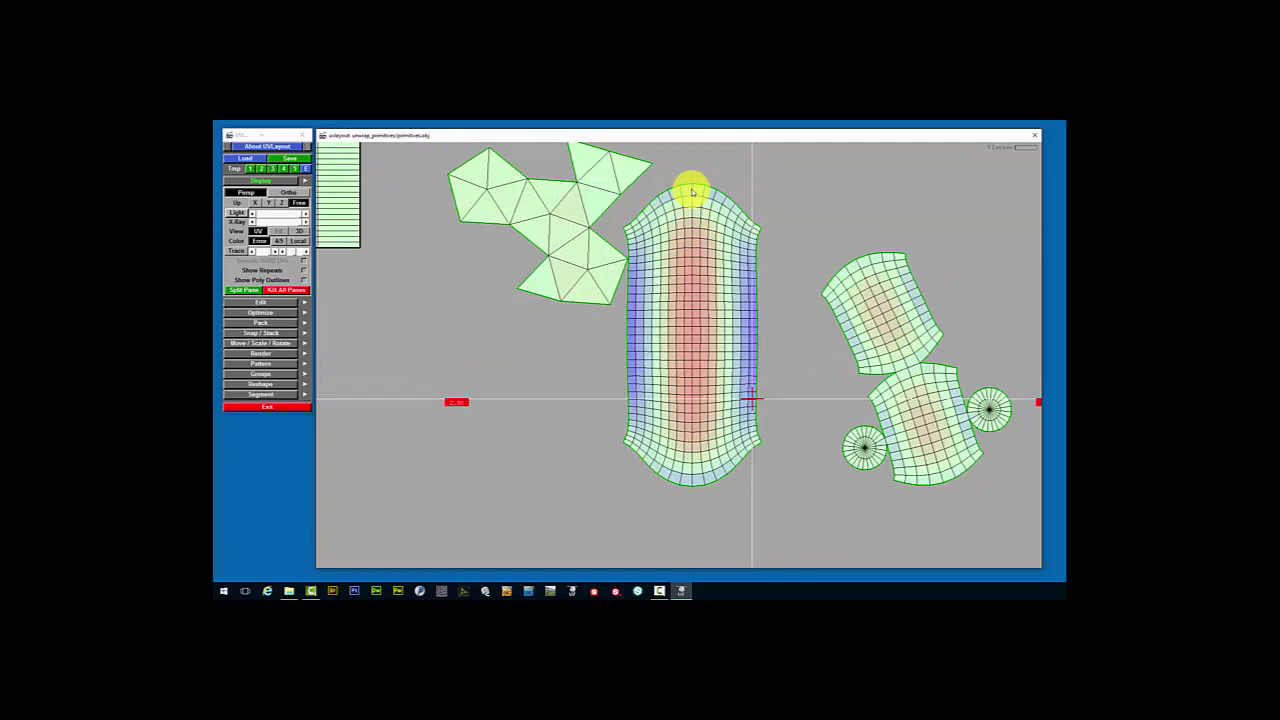
mouse_move(692, 193)
mouse_down()
mouse_move(693, 476)
mouse_move(697, 441)
mouse_up()
right_drag(695, 460, 683, 390)
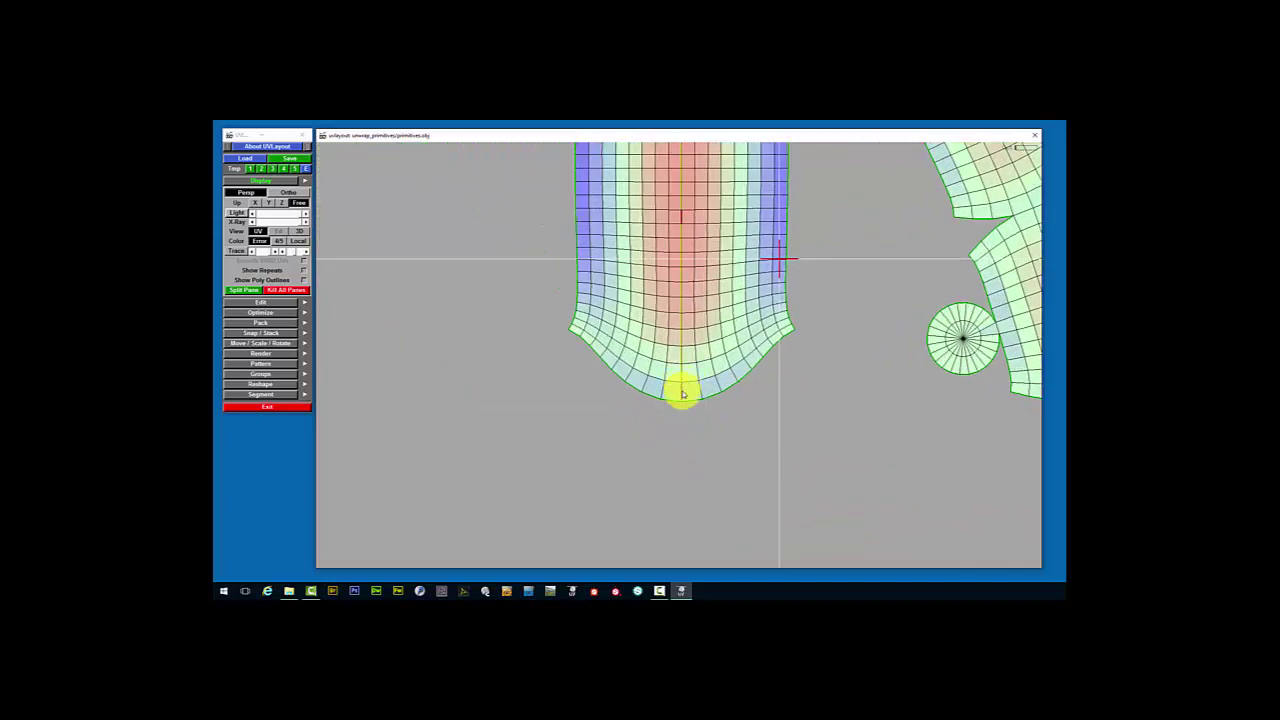
scroll(680, 363, down, 2)
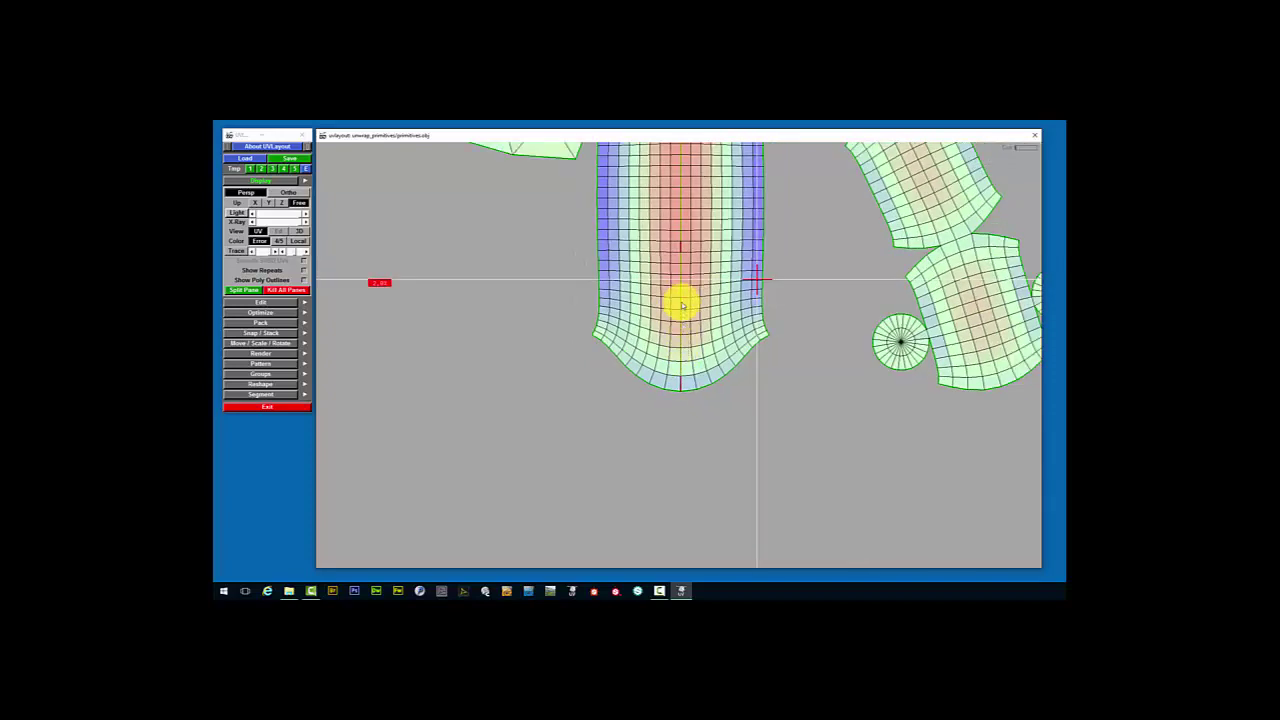
scroll(680, 300, down, 2)
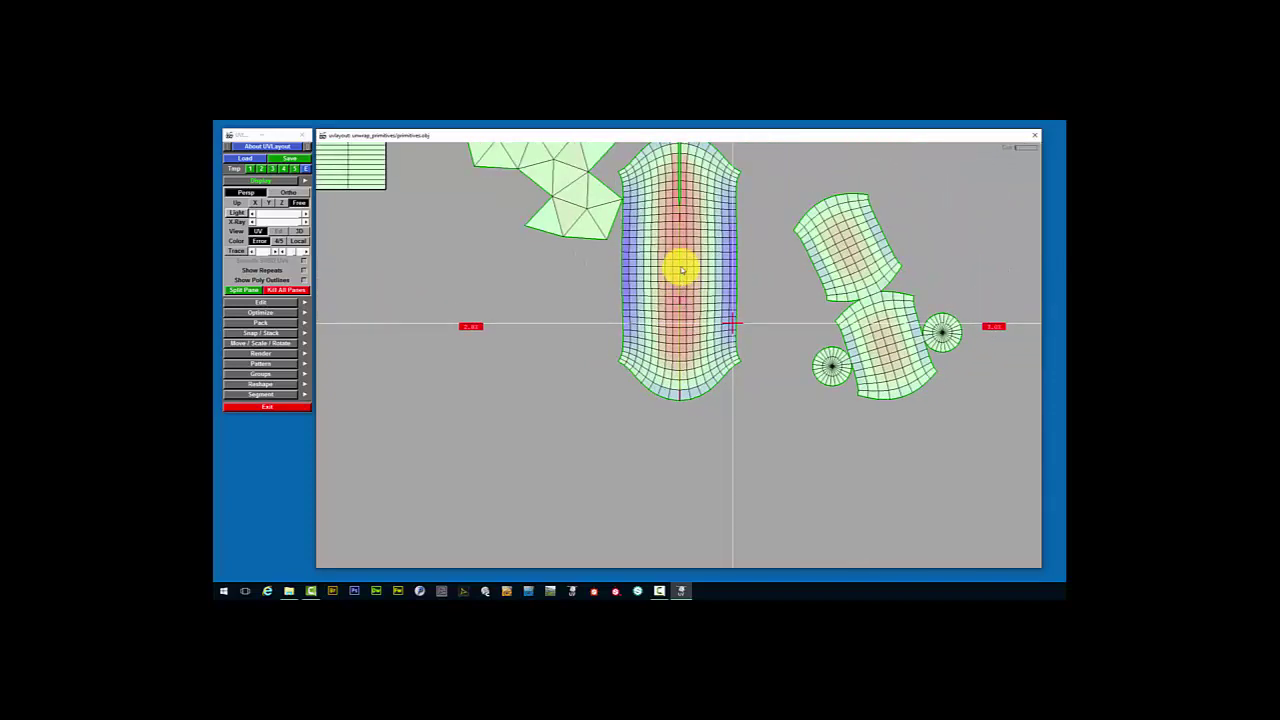
key(Return)
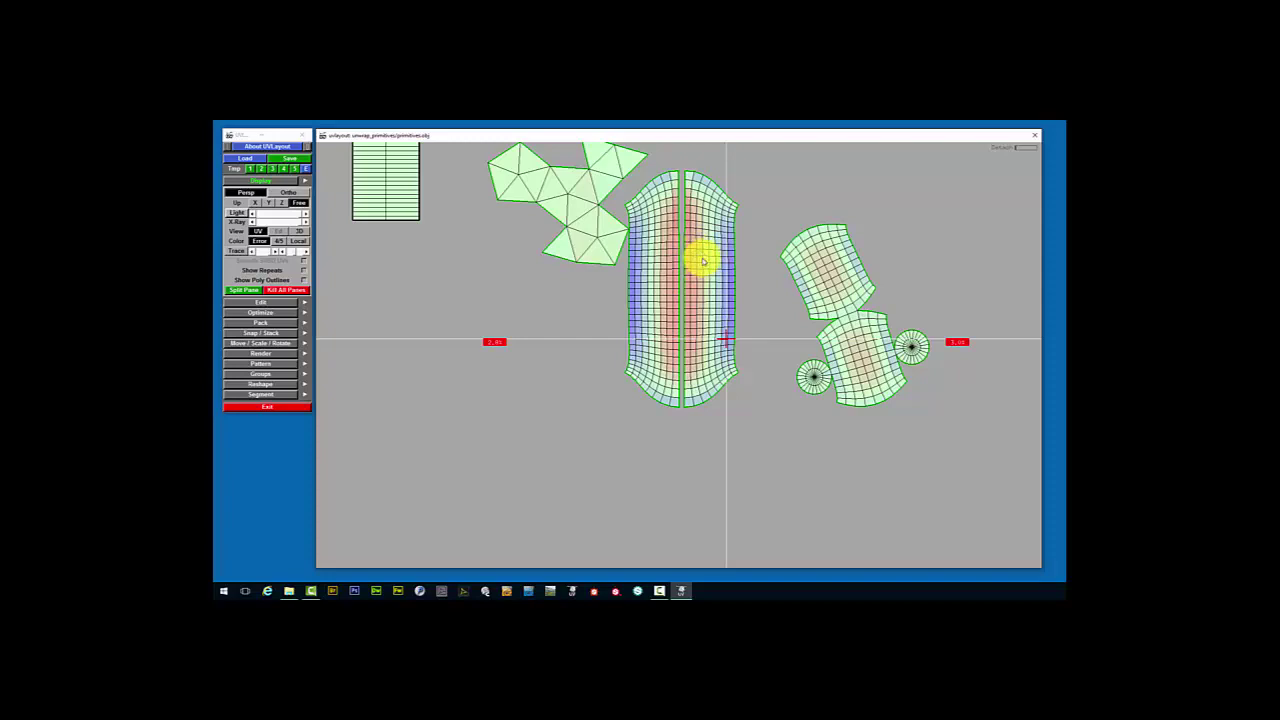
Flatten both halves of the split torus shell until they open into C-shaped rings
key(f)
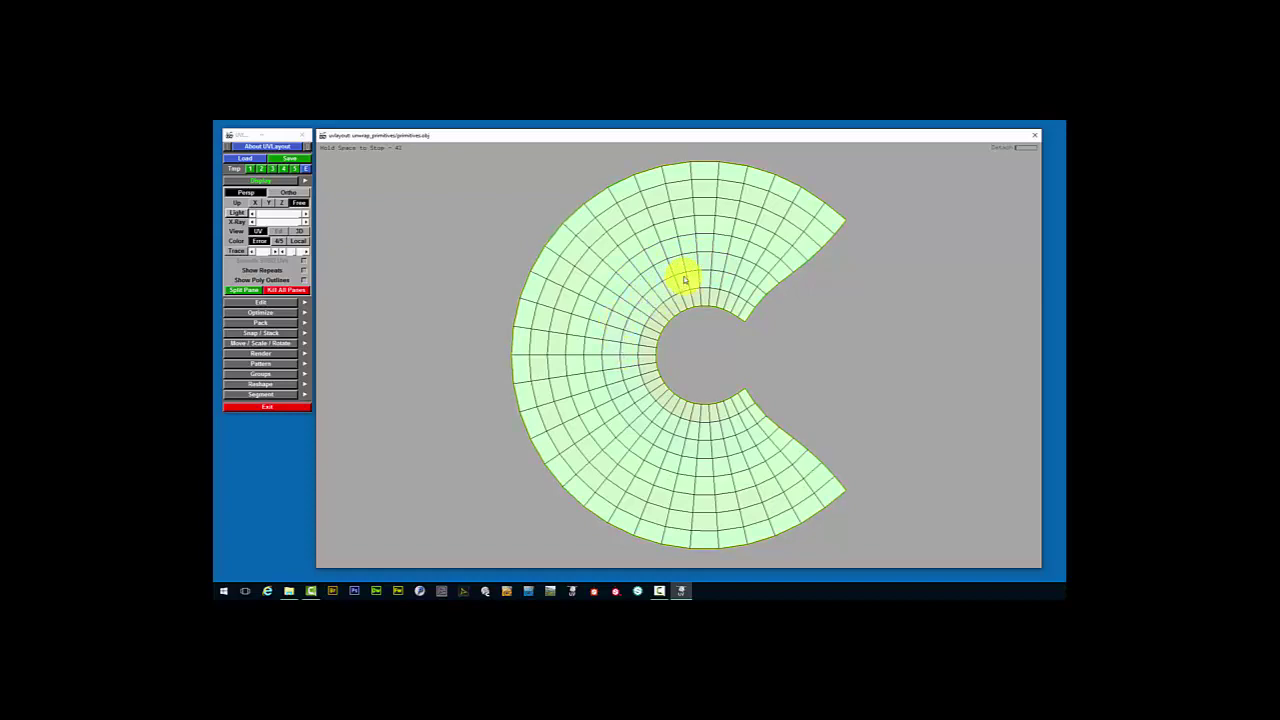
key(space)
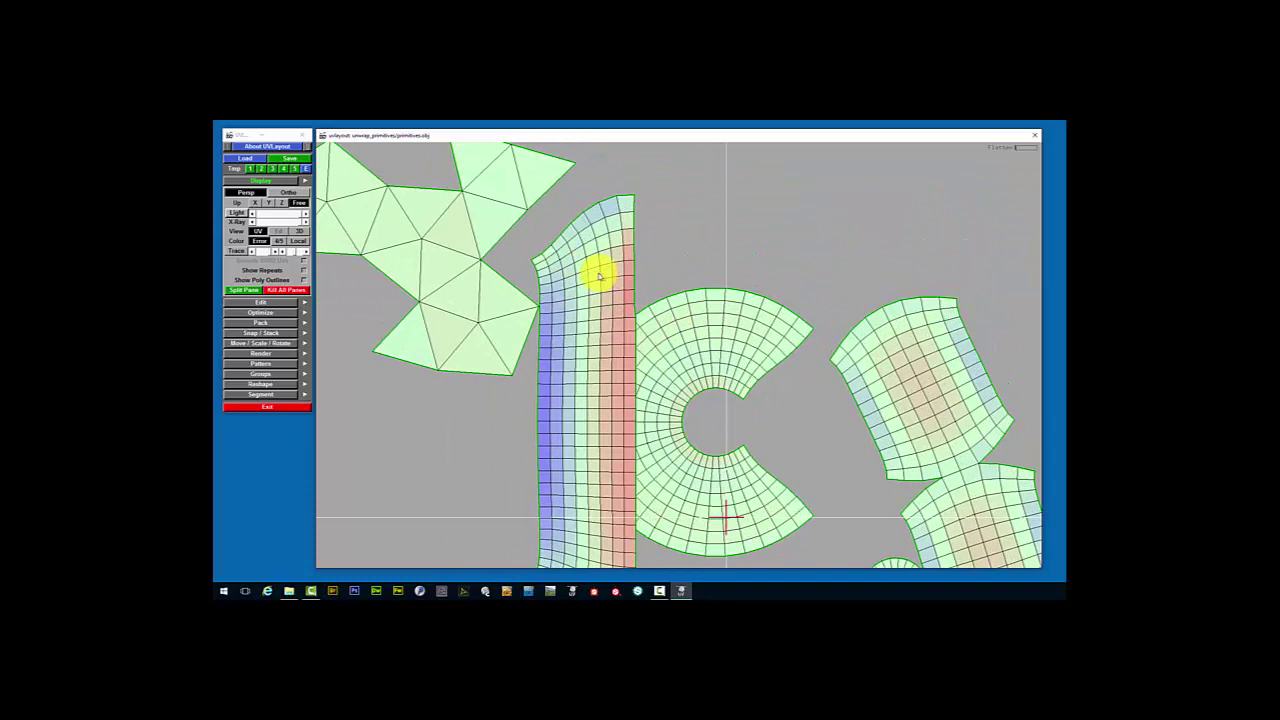
key(f)
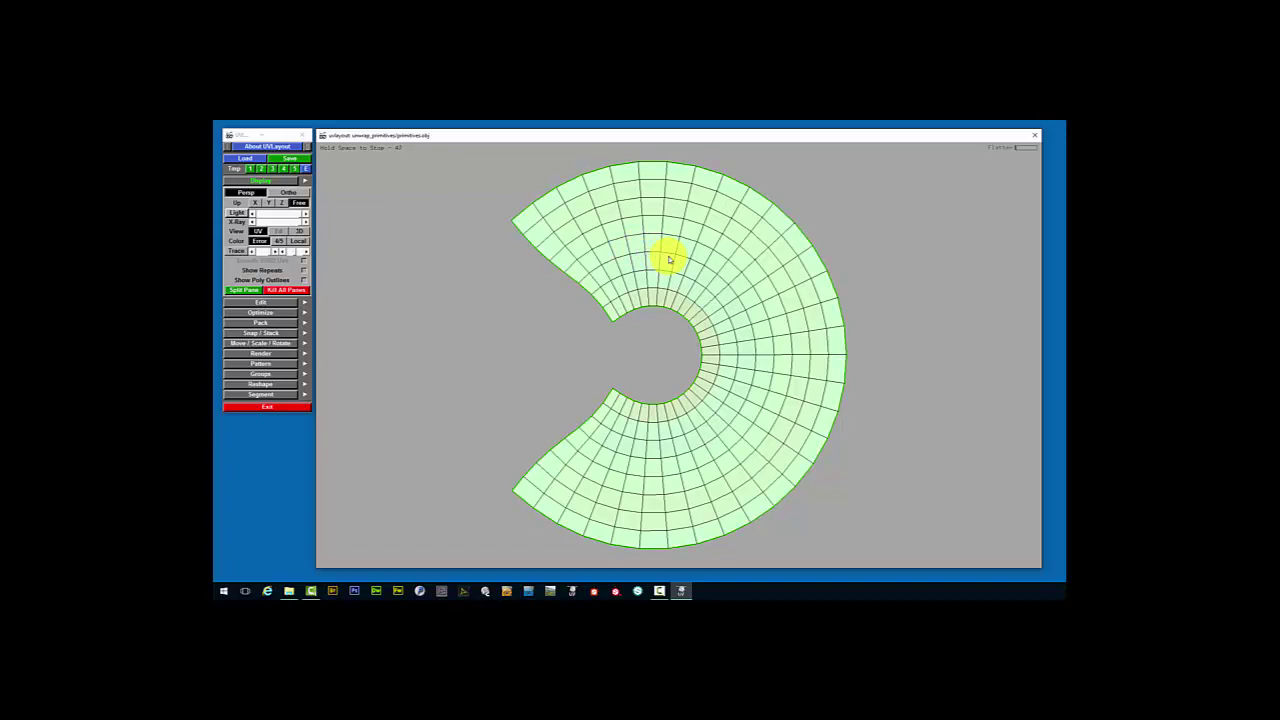
Move the two C-shaped torus shells apart so they lie side by side below the icosahedron's shell
scroll(670, 260, down, 5)
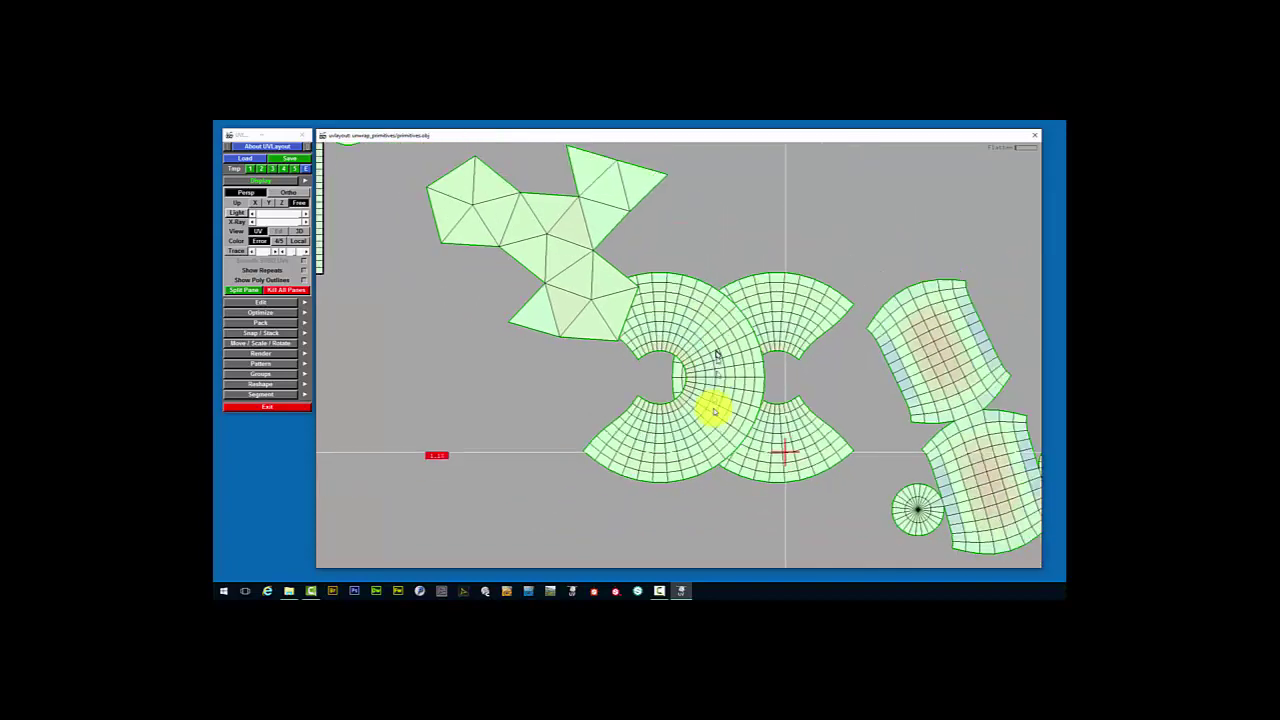
scroll(714, 411, down, 1)
middle_drag(674, 396, 460, 430)
middle_drag(703, 372, 554, 420)
Snap the two C-shaped torus shells together at a matching edge on their outer rims
scroll(563, 400, up, 10)
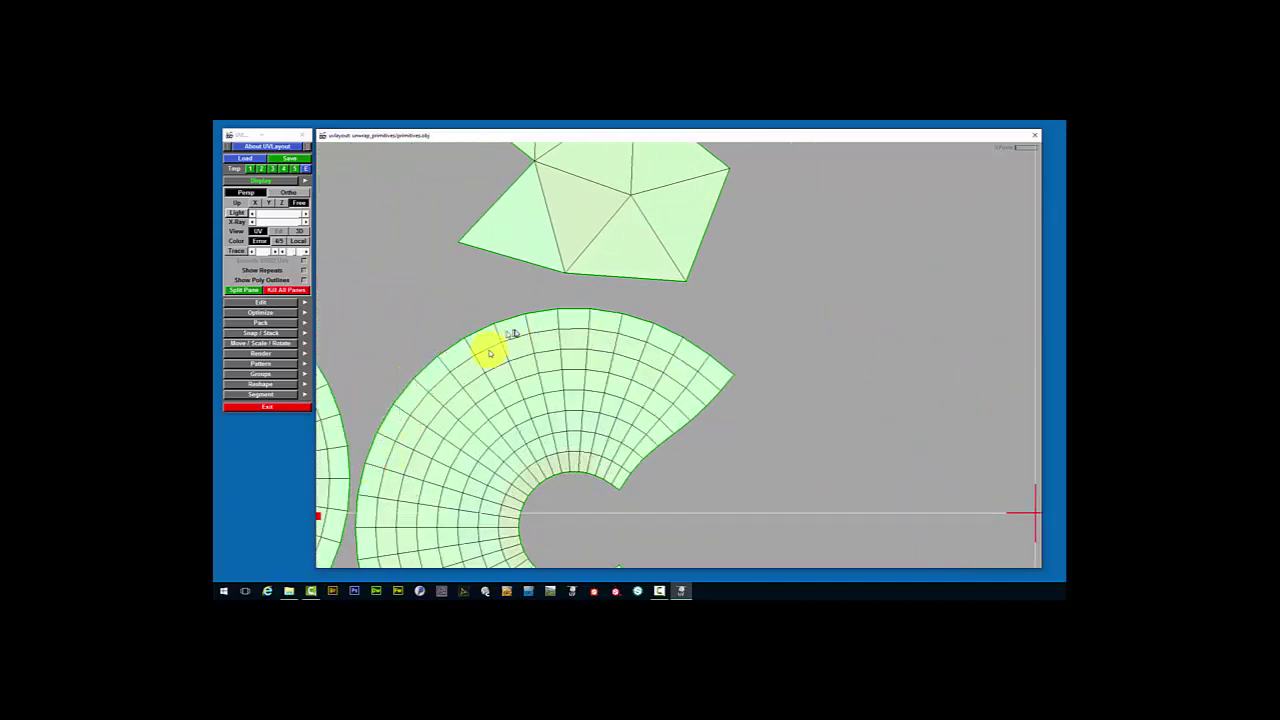
scroll(423, 475, down, 5)
scroll(551, 424, up, 3)
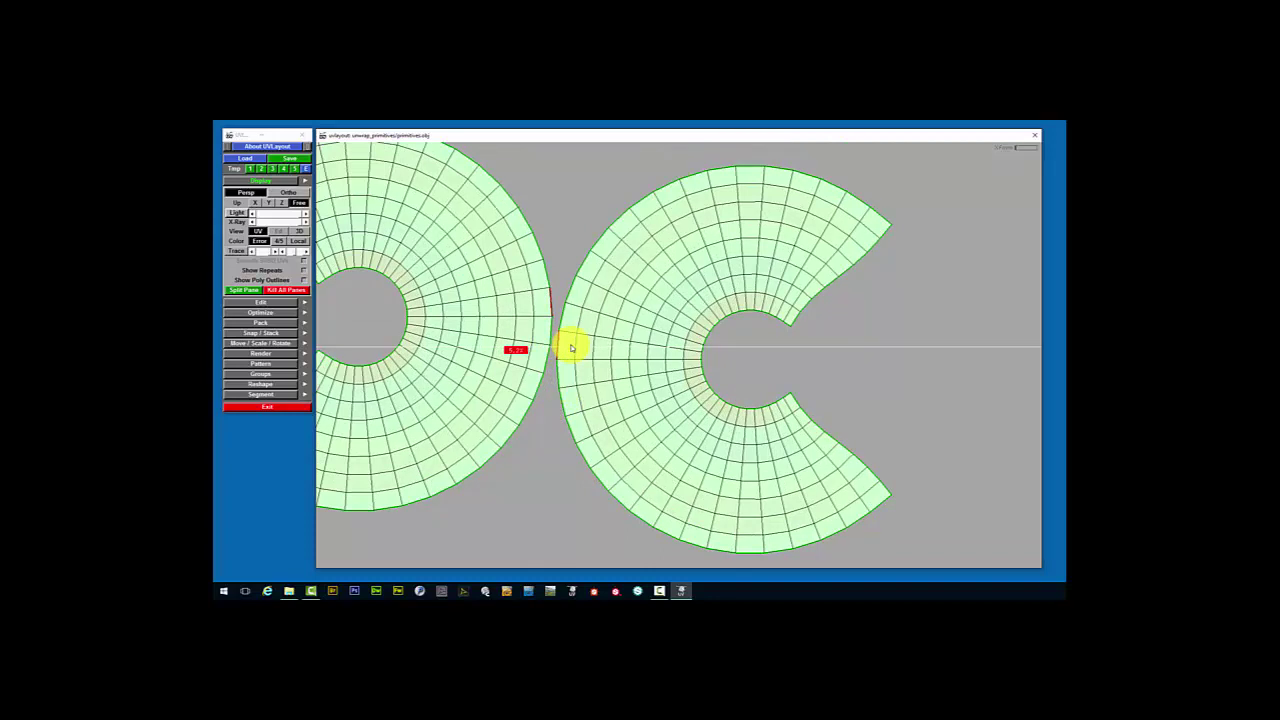
key(s)
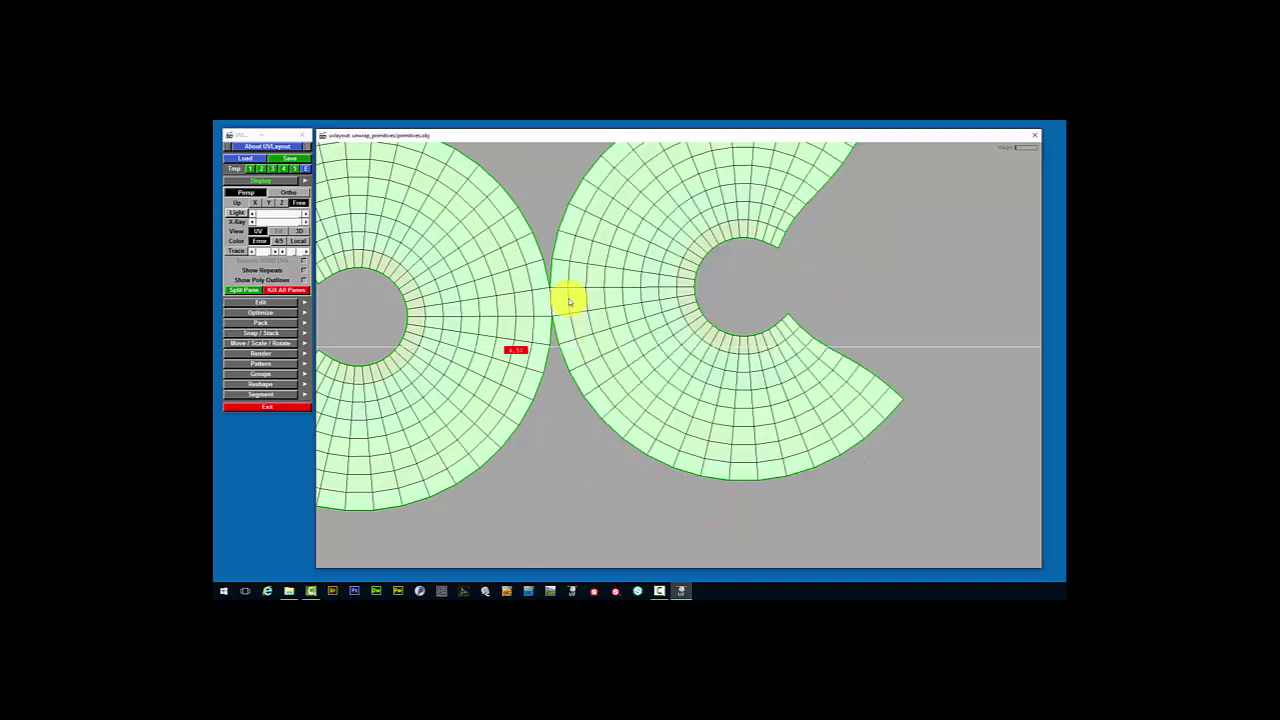
Examine the whole UV layout, including the snapped torus shells, the sphere's shells and the surrounding tiles
scroll(570, 298, down, 1)
scroll(563, 316, down, 1)
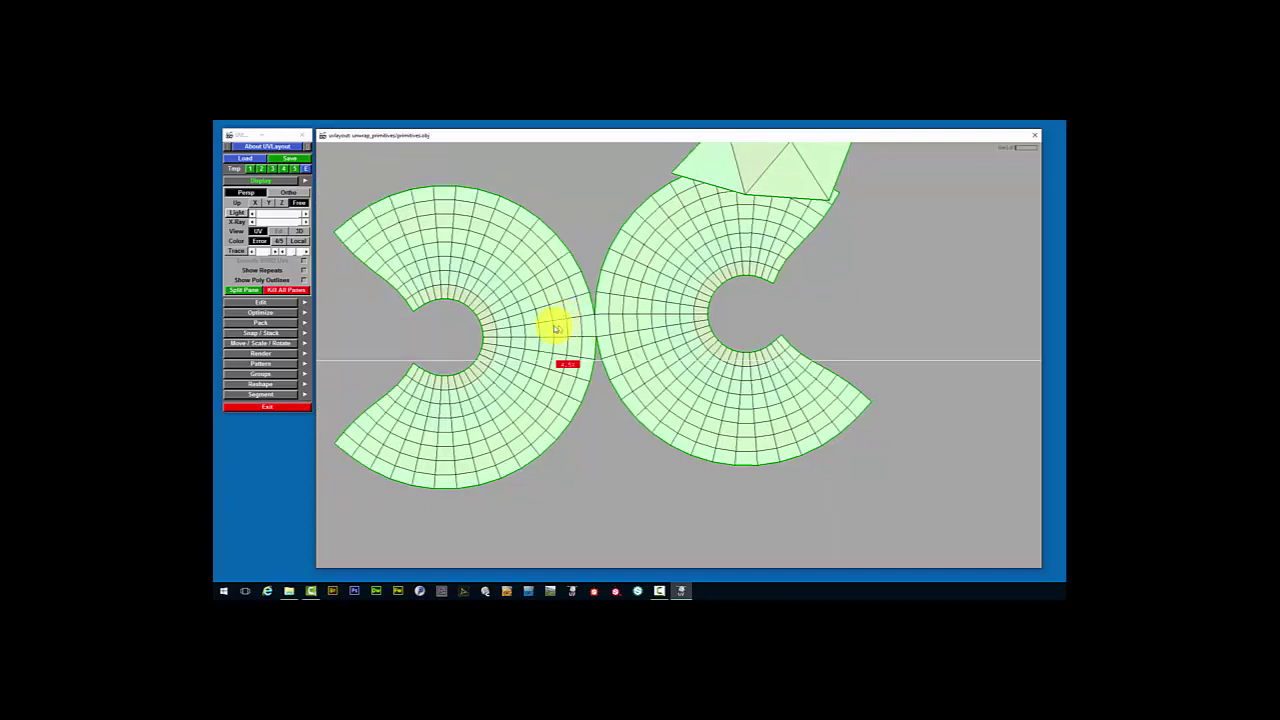
scroll(547, 329, down, 2)
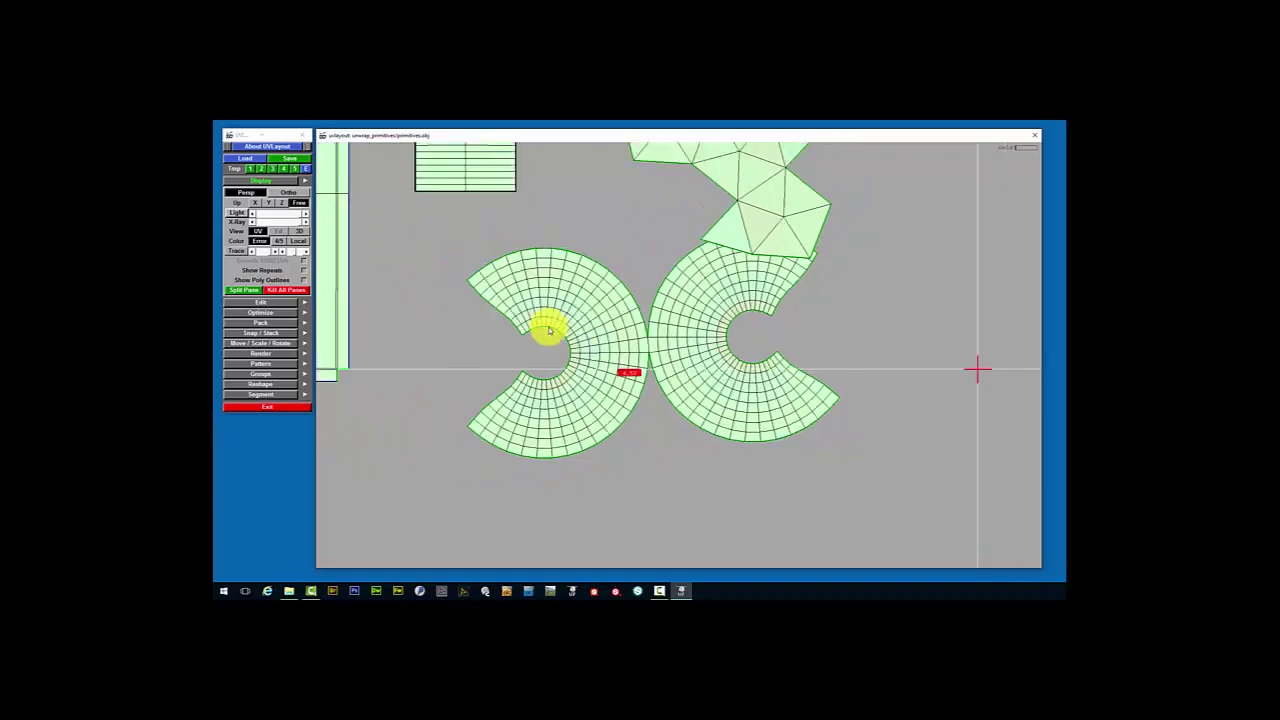
scroll(620, 350, down, 1)
scroll(631, 355, down, 1)
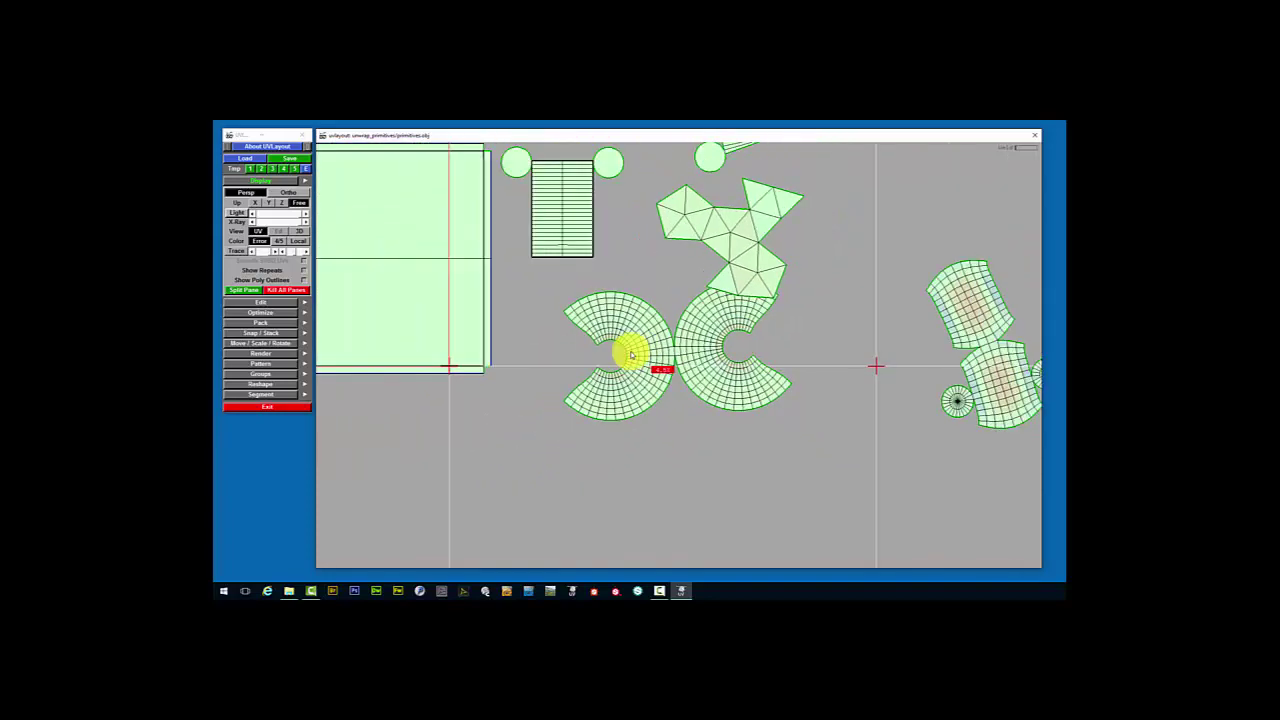
scroll(631, 355, up, 1)
scroll(631, 355, down, 5)
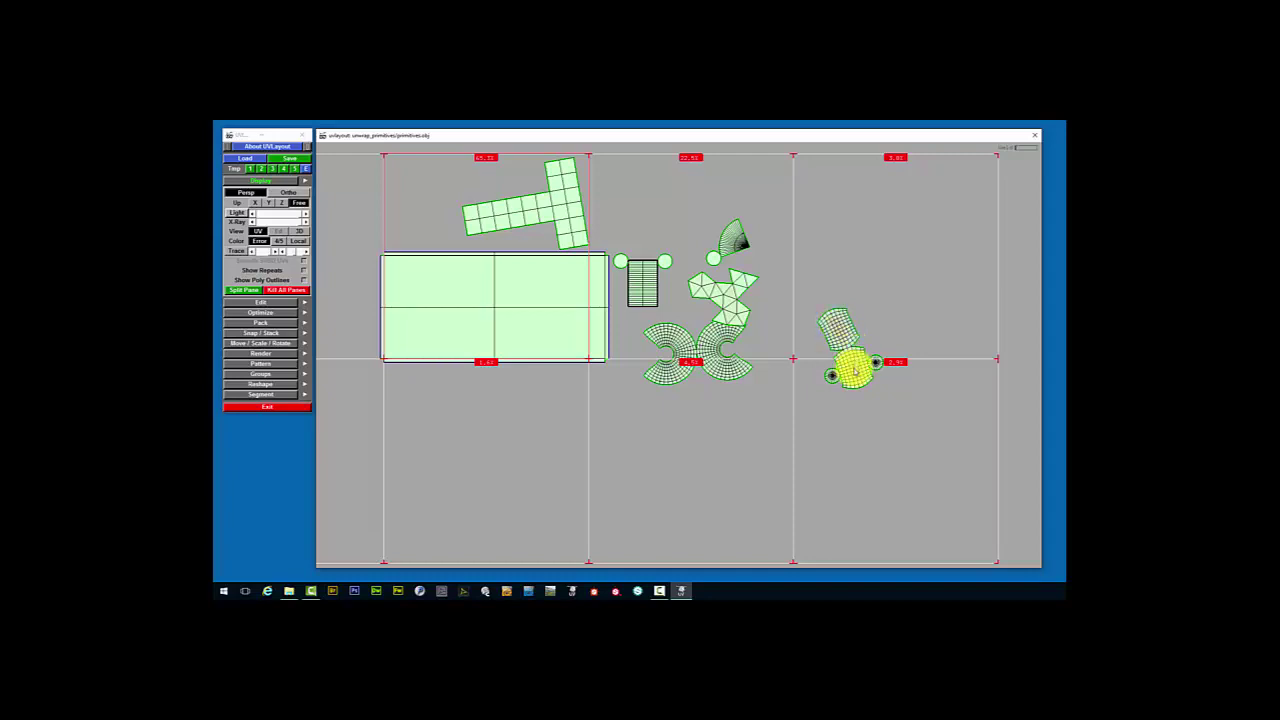
right_drag(811, 357, 480, 355)
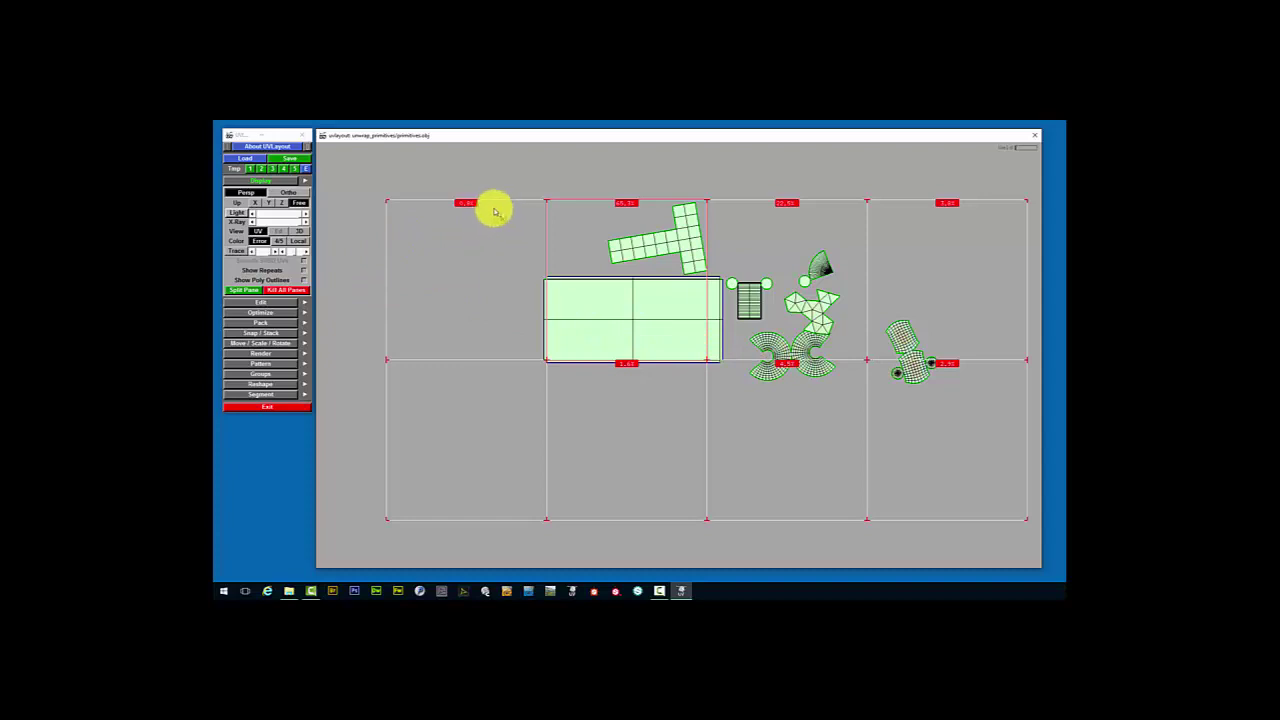
Open the Pack options and review the quality, map resolution and rotation settings
click(245, 184)
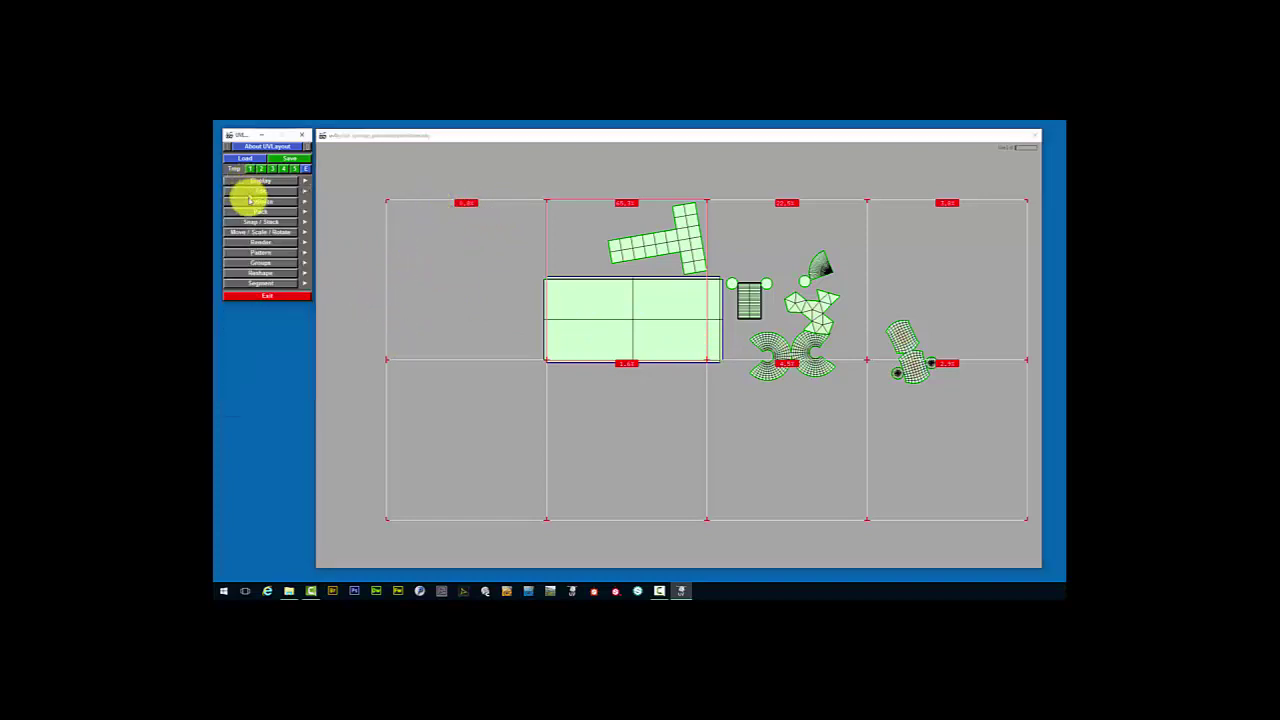
click(247, 213)
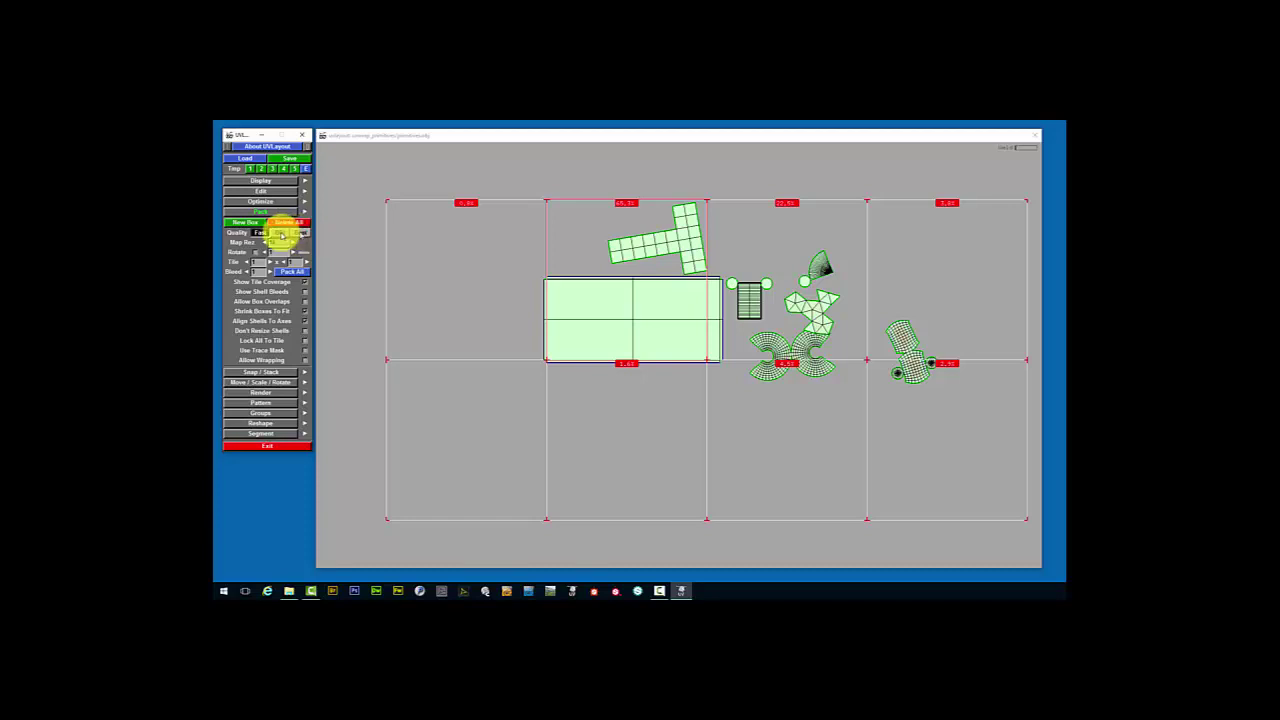
click(295, 232)
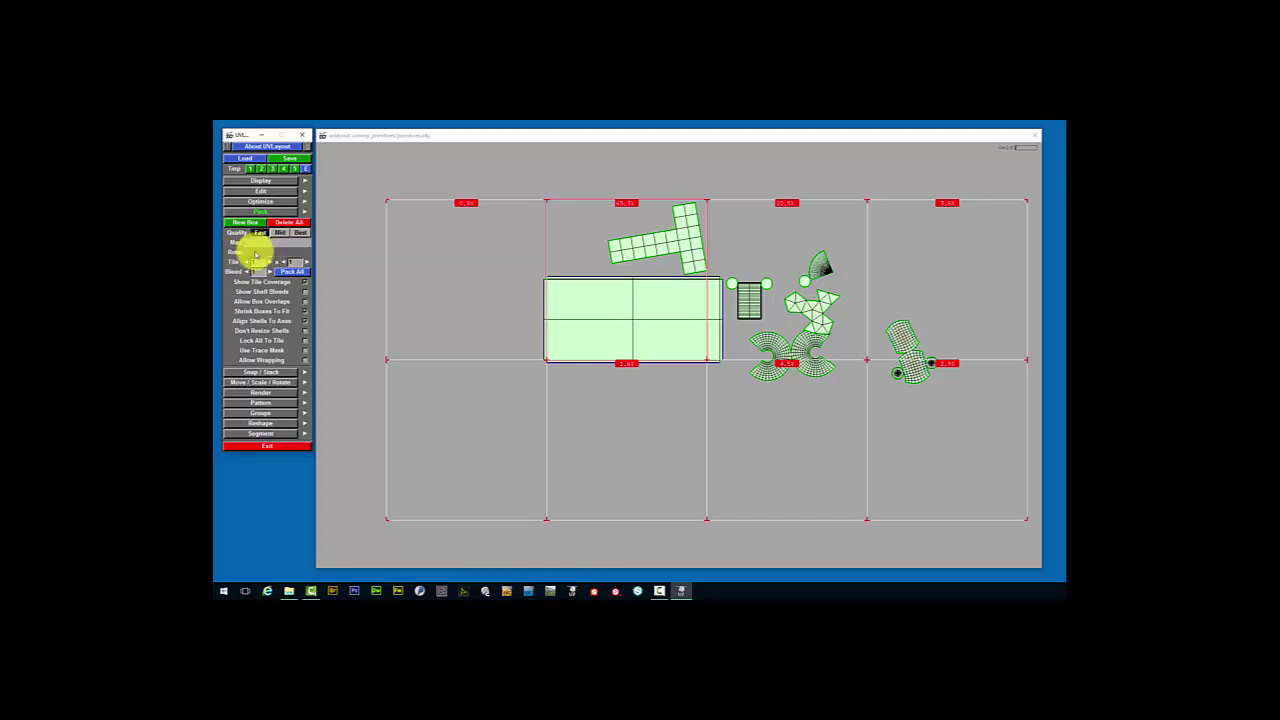
click(255, 256)
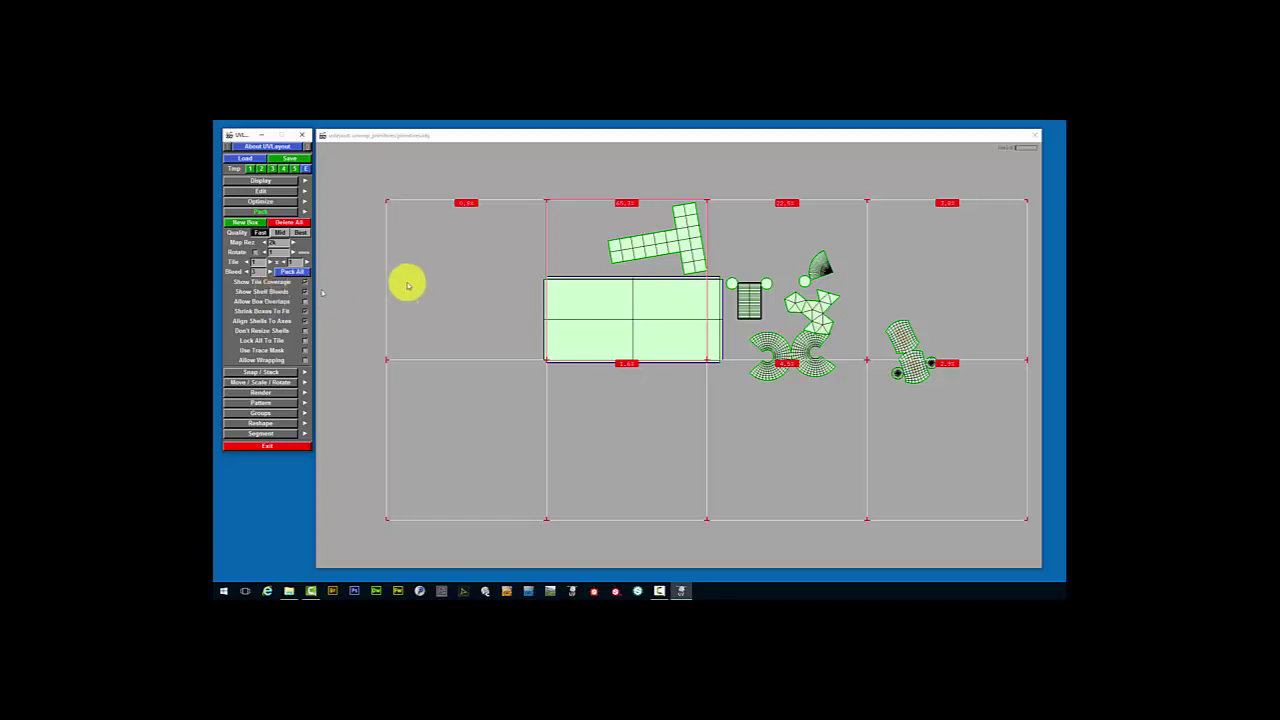
Widen the shell bleed to preview a thicker margin around a corner of the cube's T-shaped shell
scroll(606, 252, up, 4)
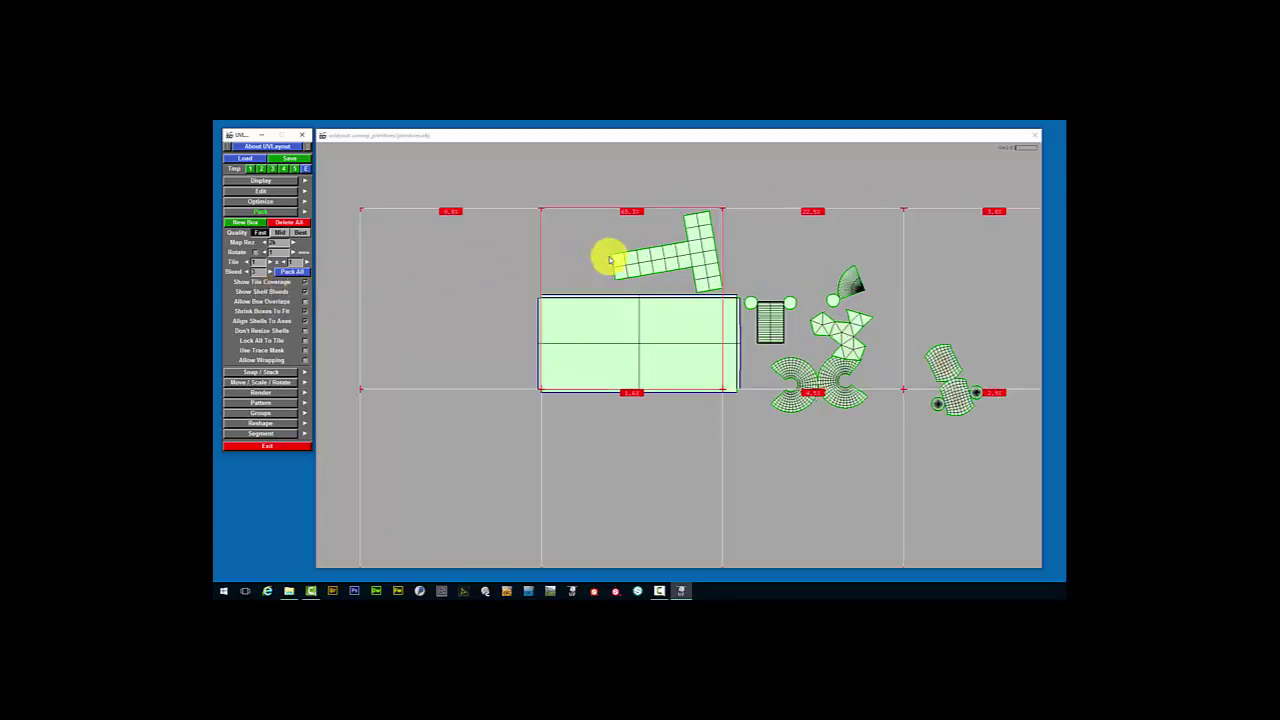
scroll(627, 314, up, 5)
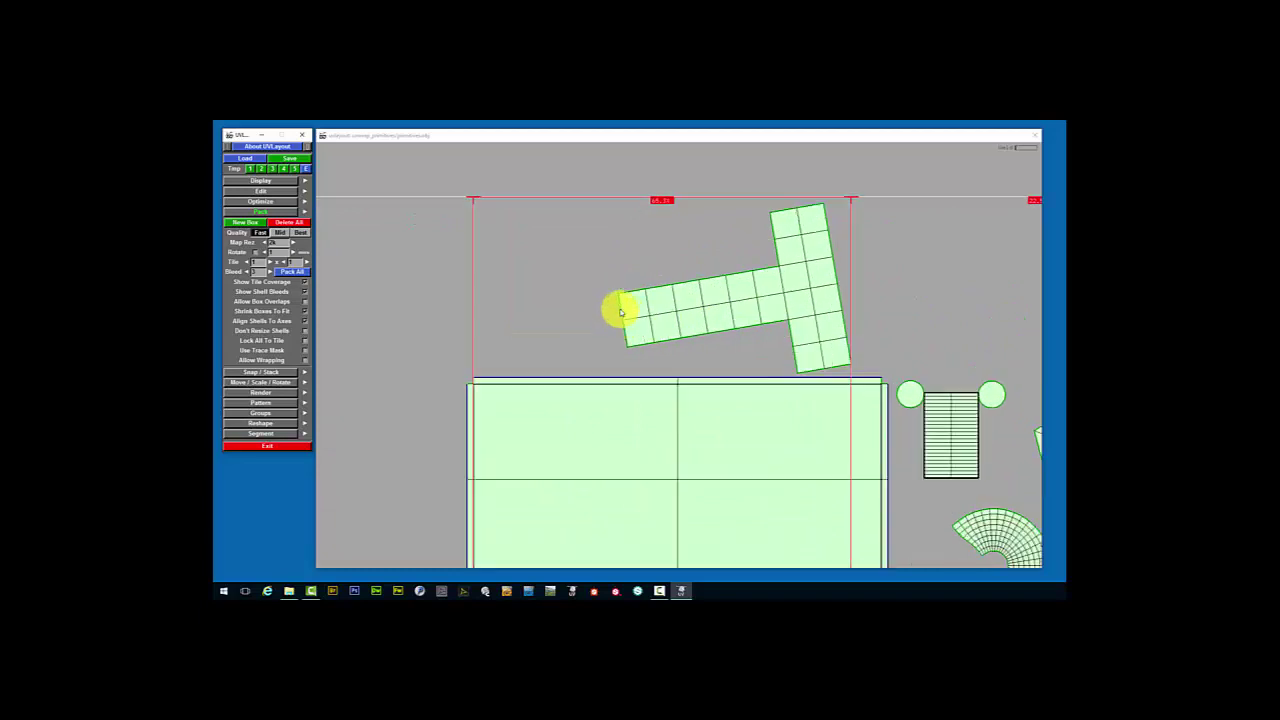
scroll(640, 340, up, 5)
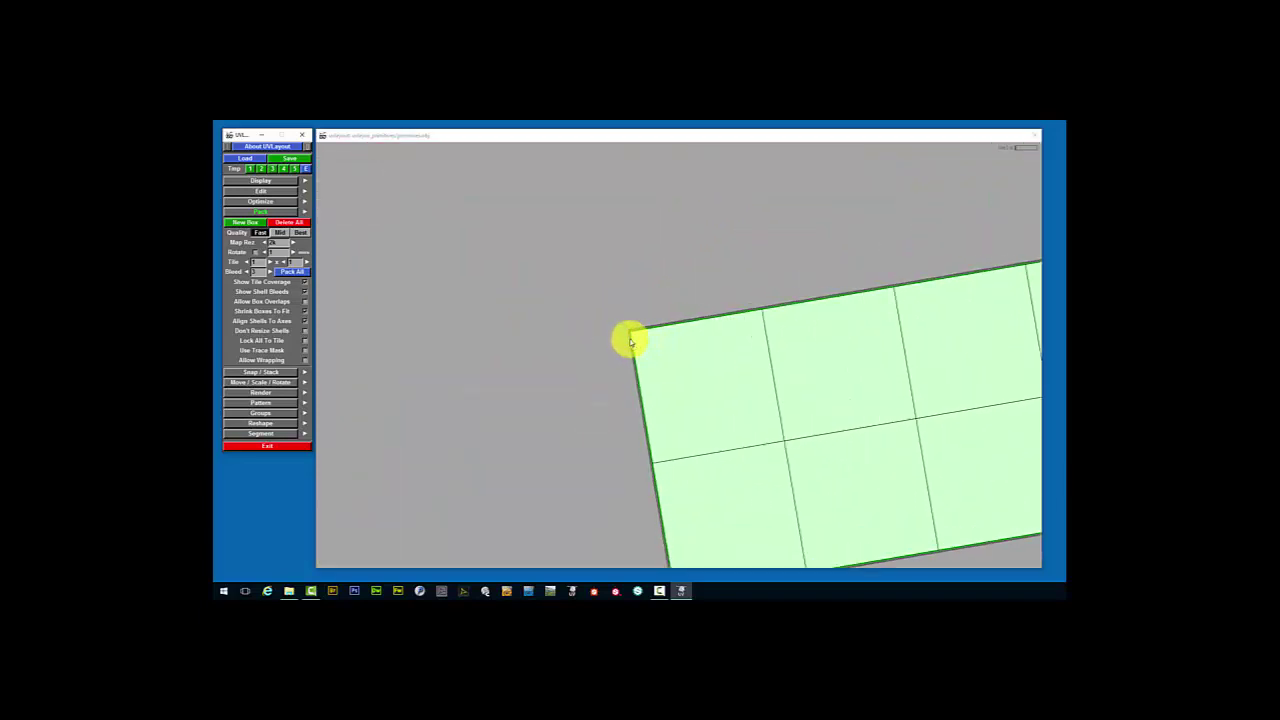
scroll(644, 352, up, 2)
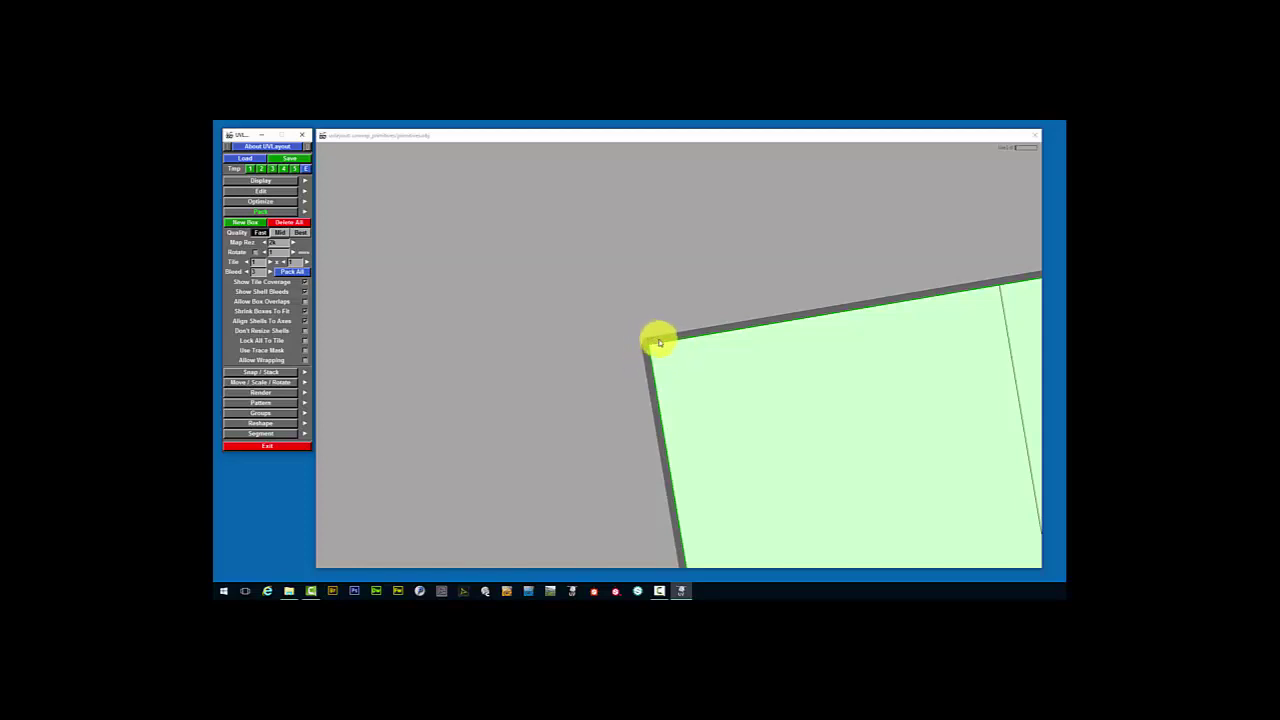
click(270, 274)
click(270, 274)
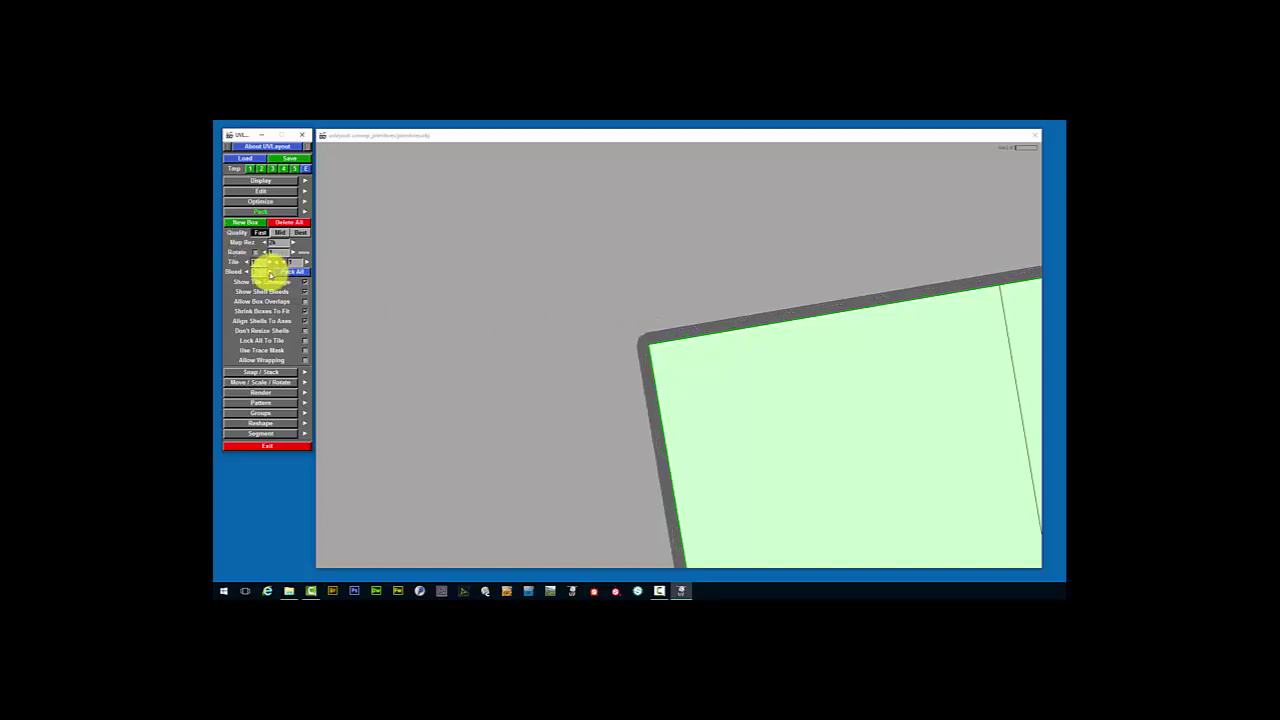
click(270, 274)
click(270, 274)
click(270, 274)
click(270, 274)
click(270, 274)
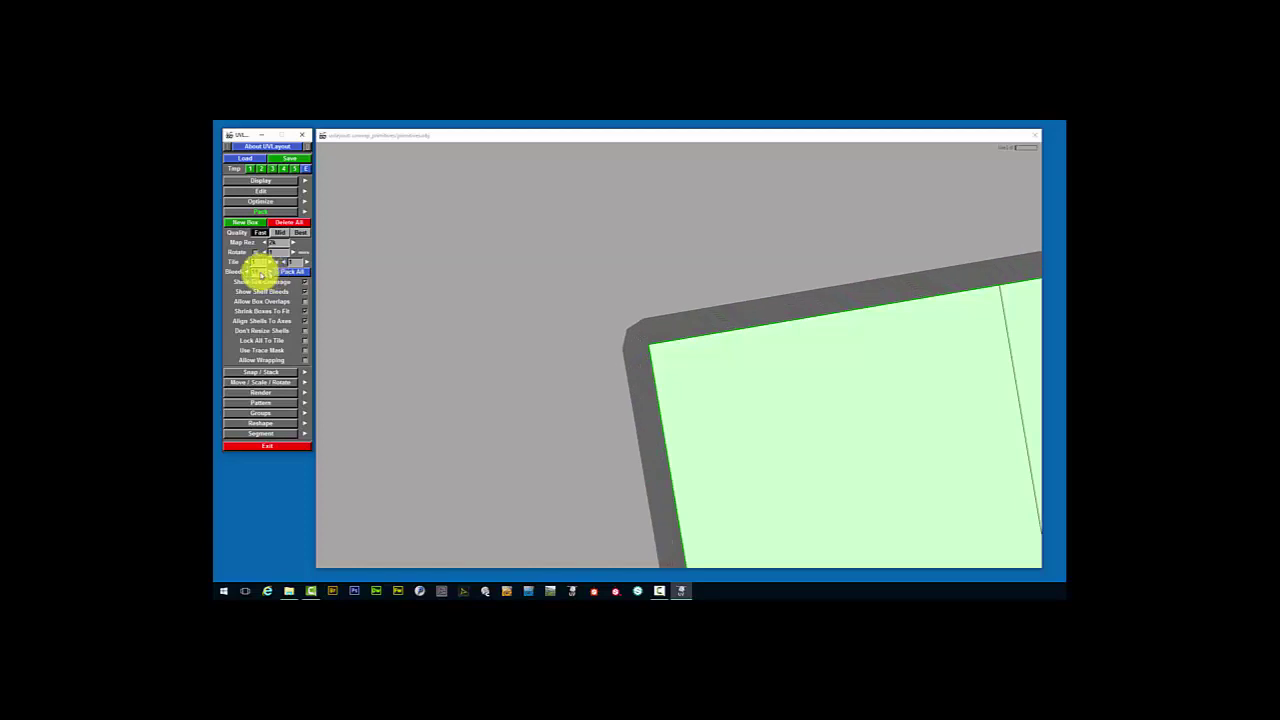
Reduce the shell bleed back to a thin margin around the cube's shell
click(246, 275)
click(246, 275)
click(246, 275)
click(246, 275)
click(246, 275)
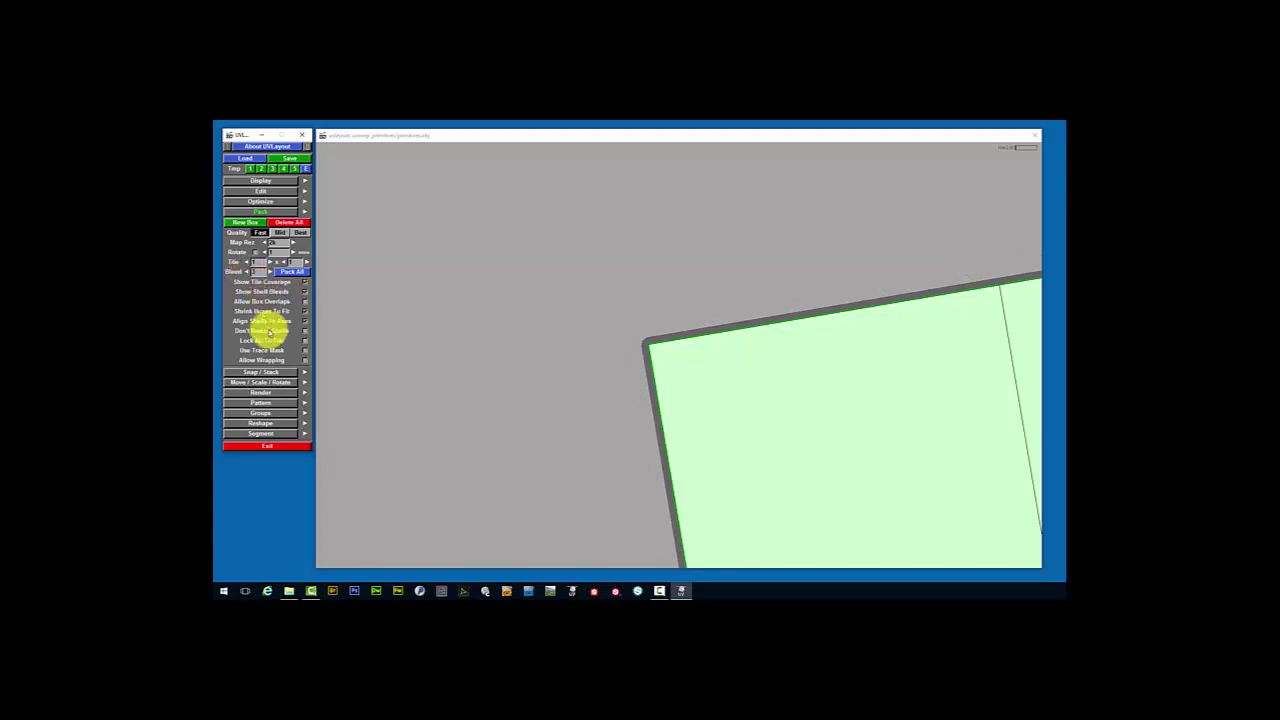
Pack all the shells together into one UV tile using Fast quality
scroll(700, 372, down, 5)
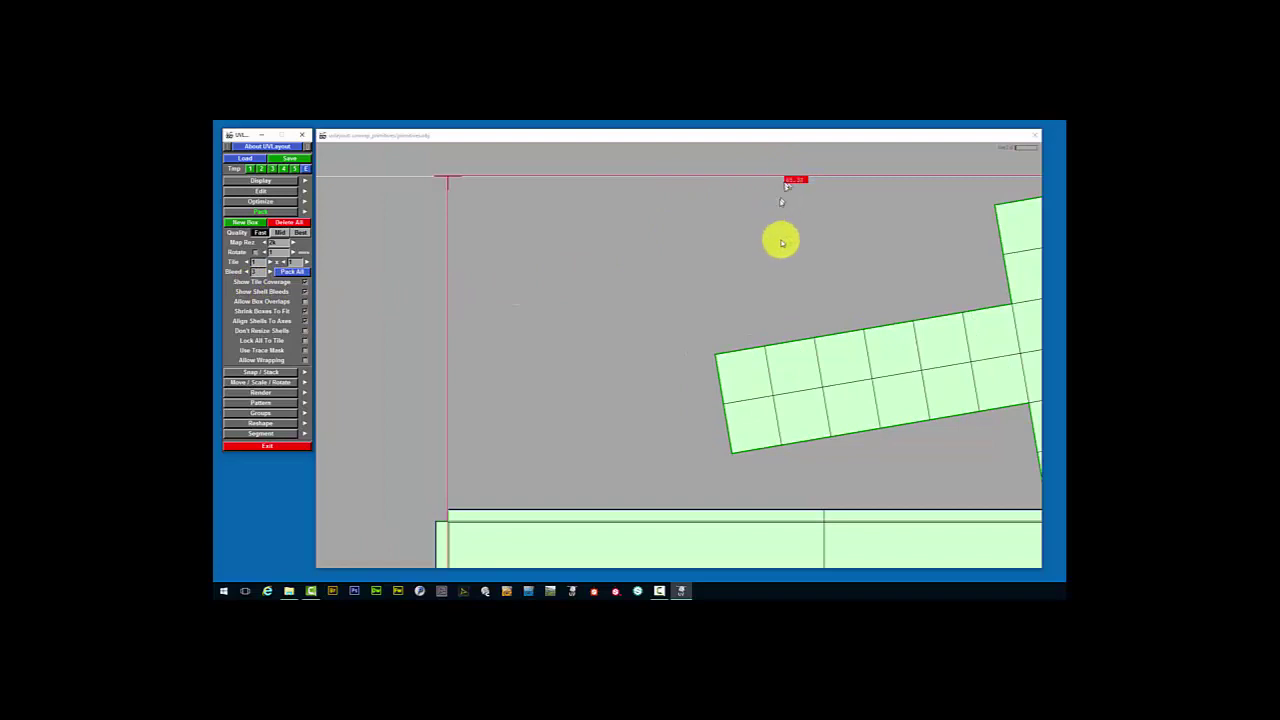
scroll(777, 343, down, 2)
scroll(609, 391, down, 3)
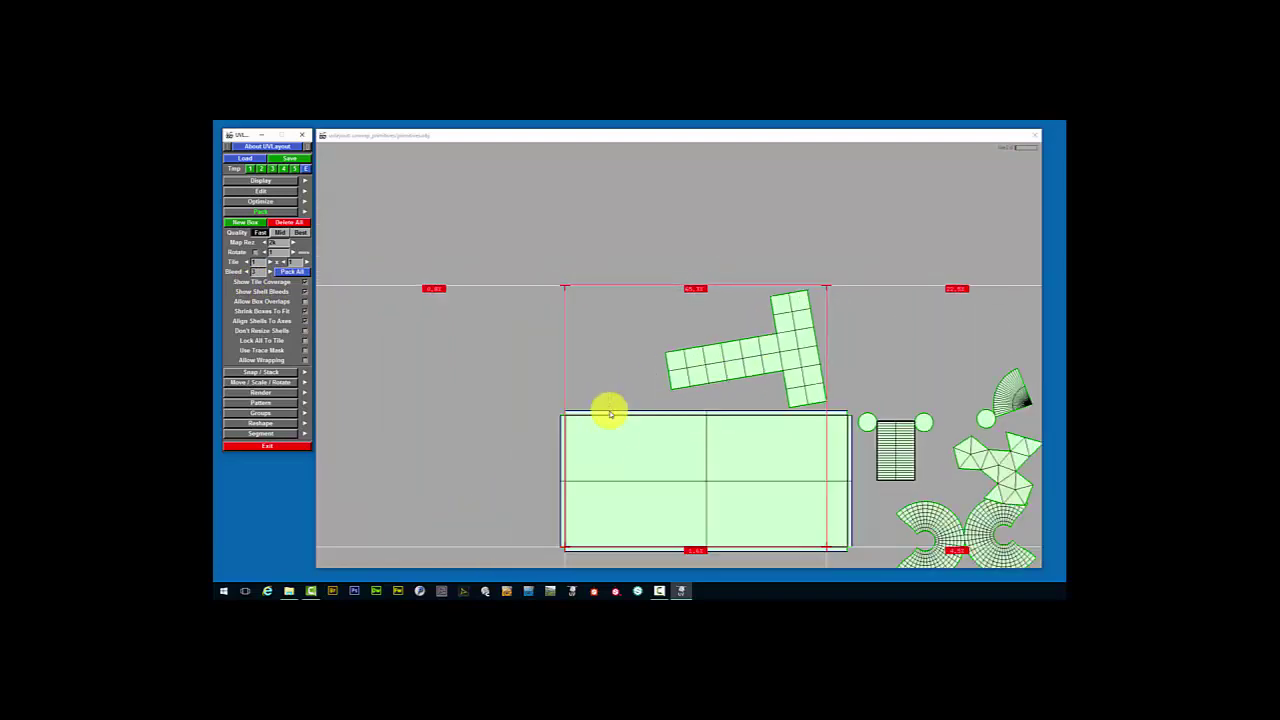
scroll(607, 438, down, 1)
scroll(607, 438, down, 1)
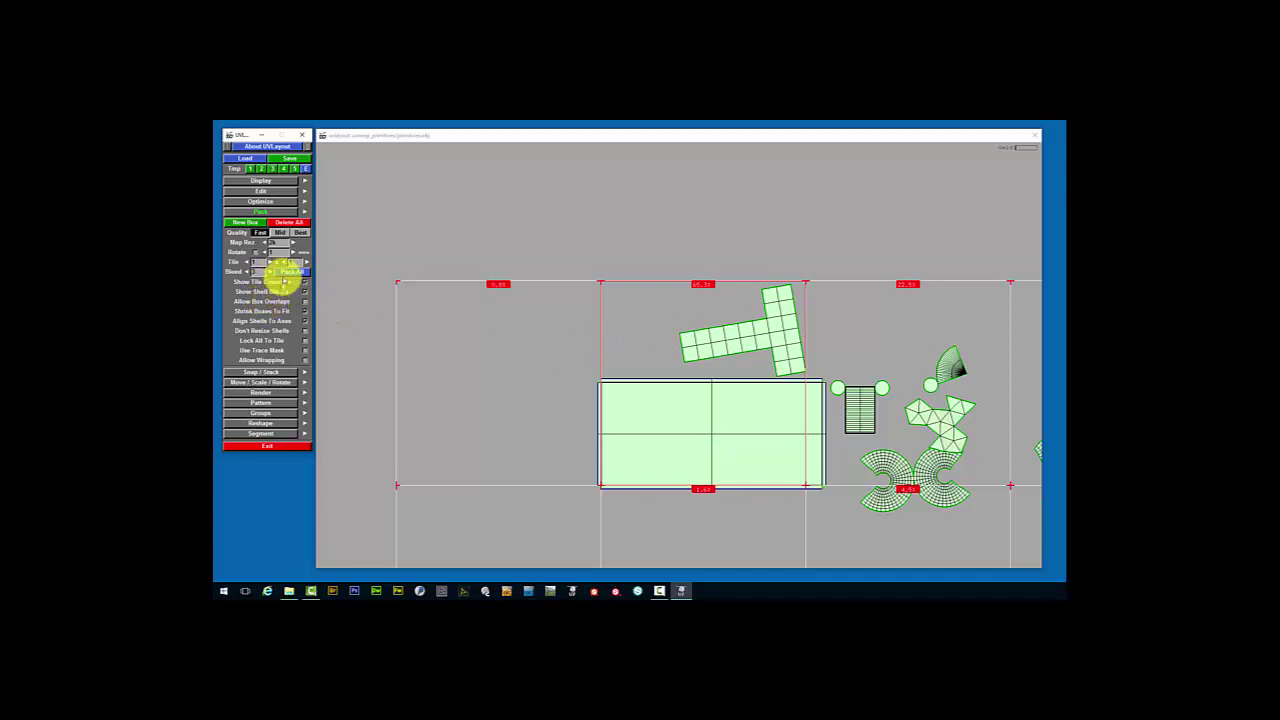
click(289, 271)
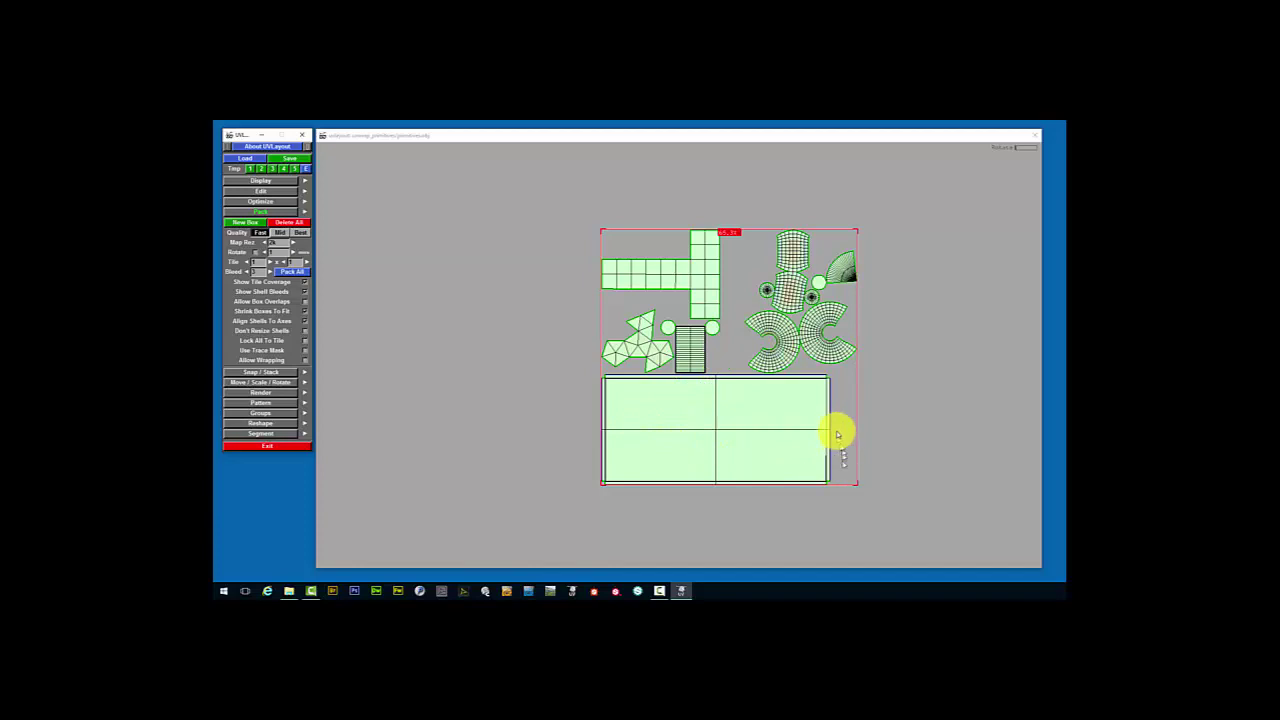
scroll(838, 434, up, 1)
scroll(735, 322, up, 1)
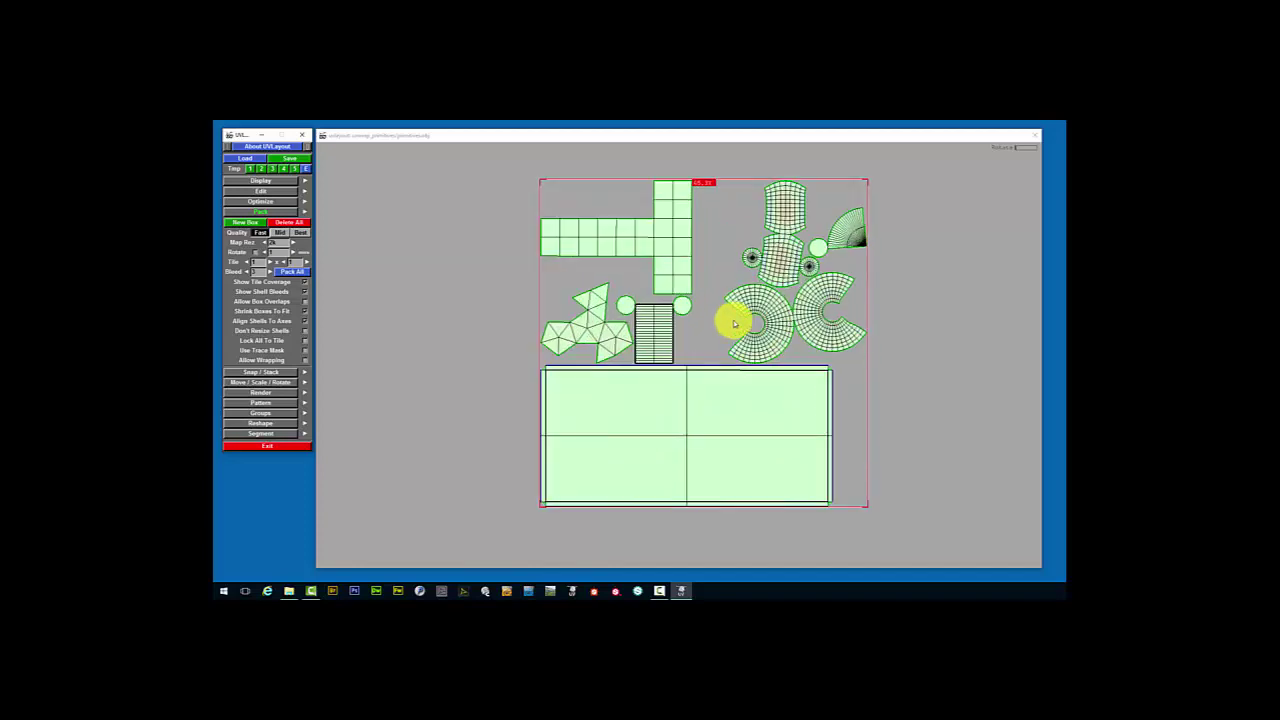
scroll(735, 322, up, 1)
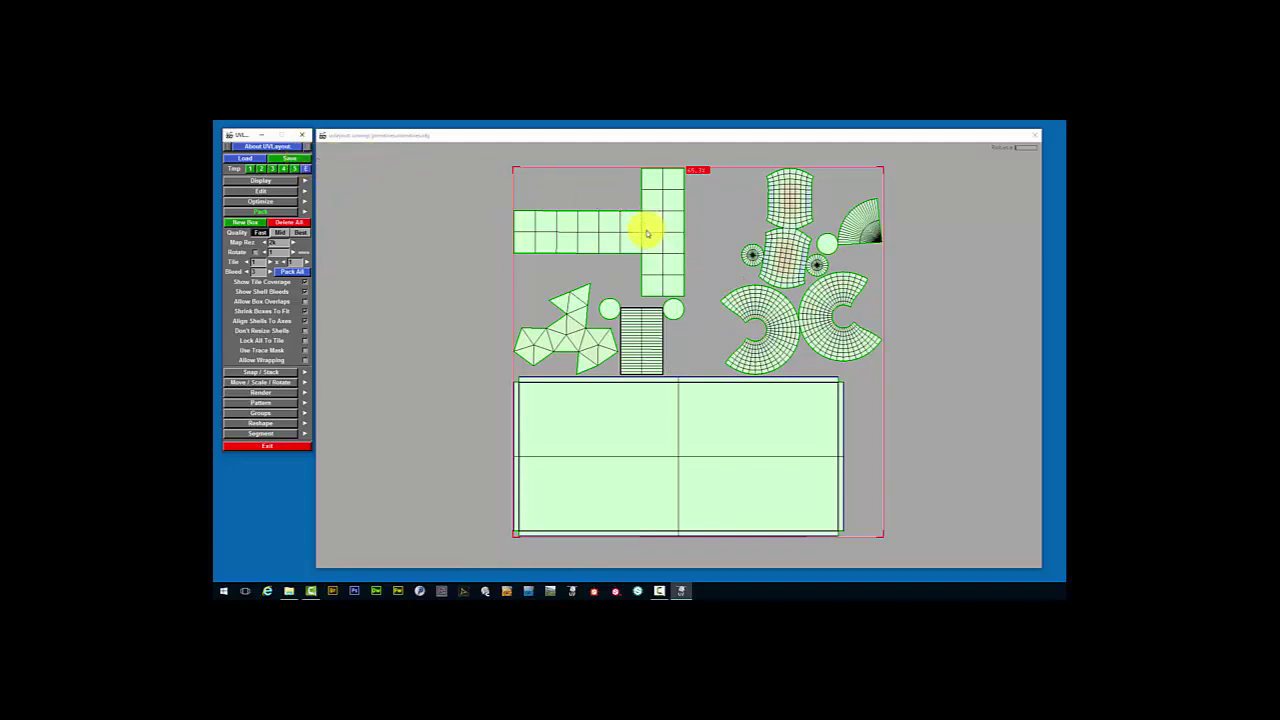
Show the unwrapped objects in the 3D view with the checkerboard test texture applied
click(260, 180)
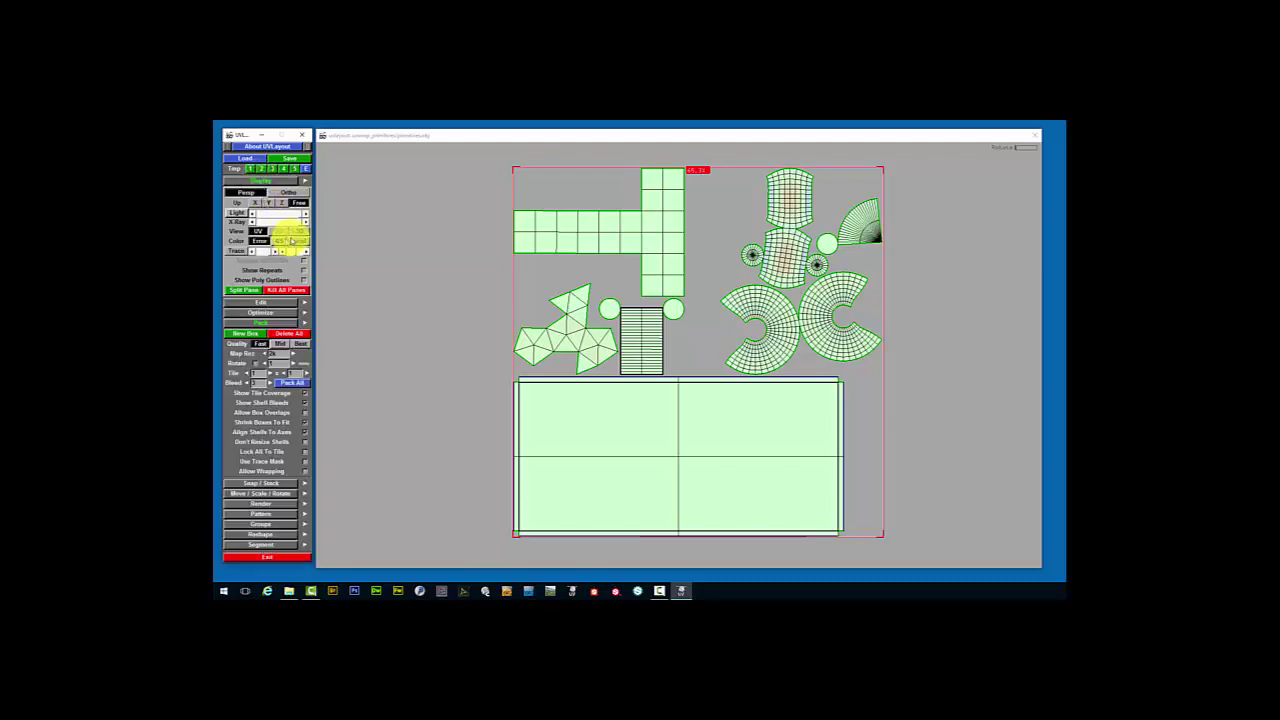
click(298, 231)
middle_drag(606, 371, 517, 283)
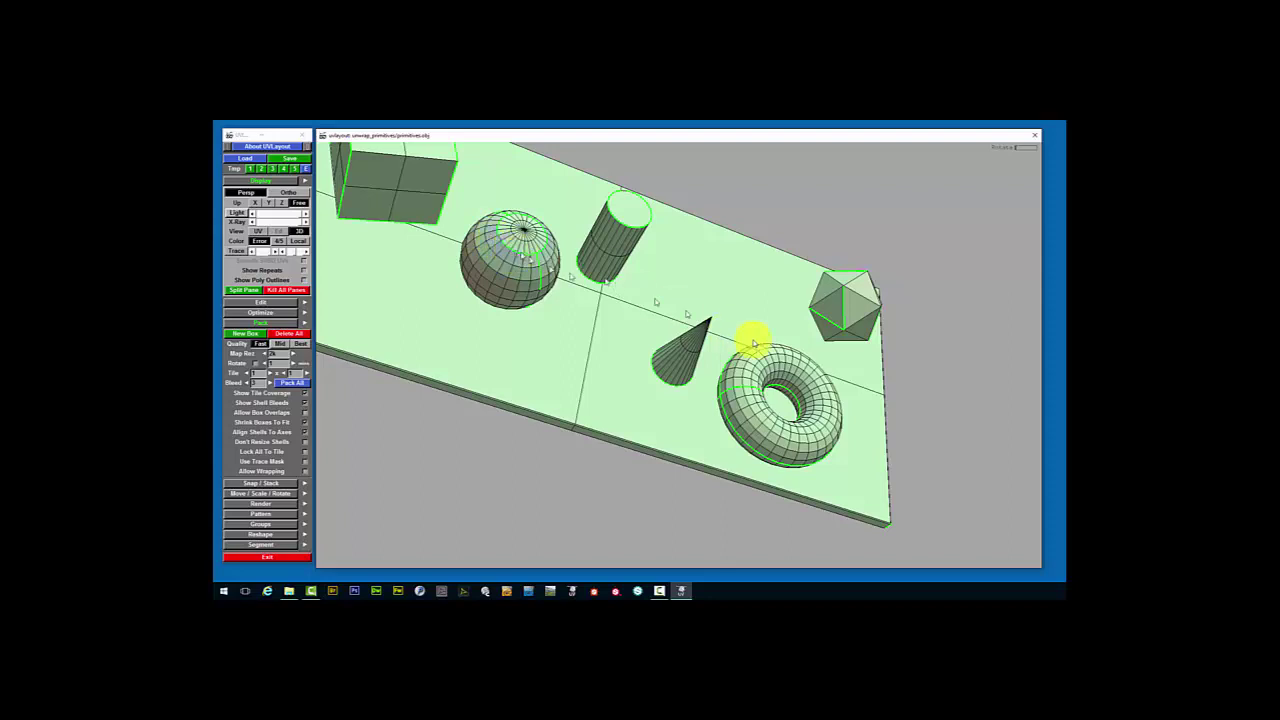
drag(792, 380, 777, 343)
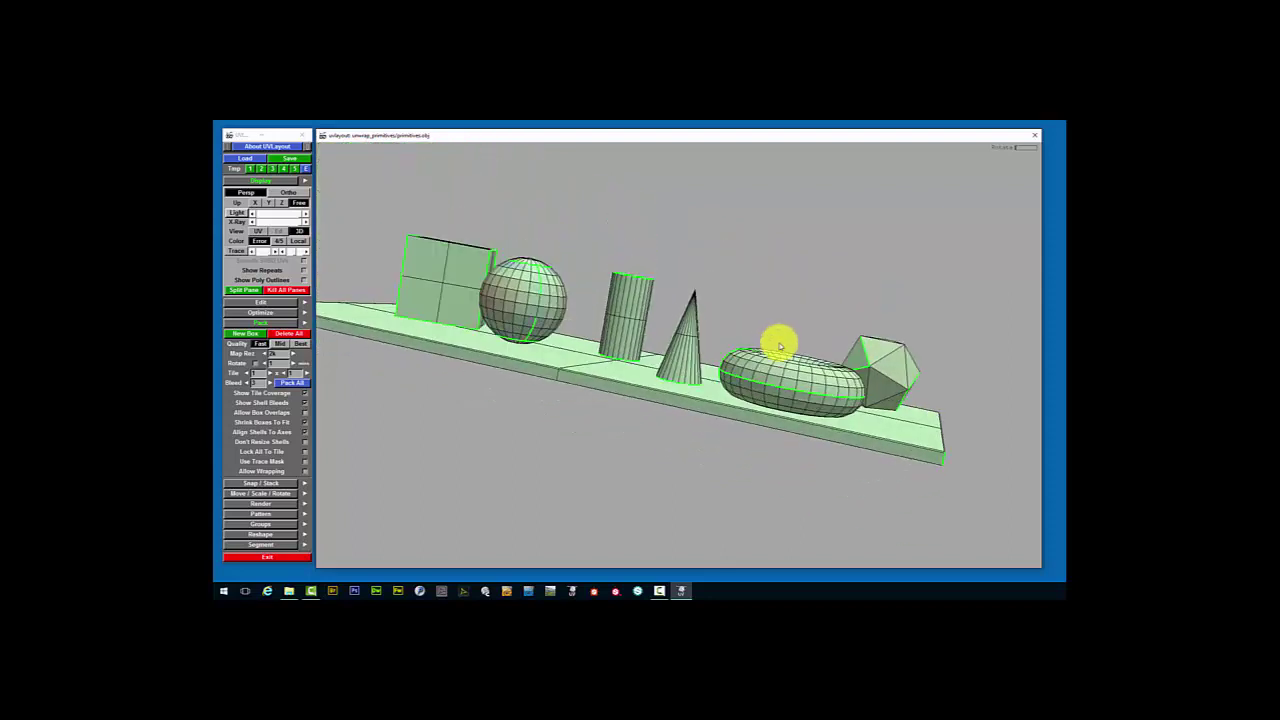
drag(513, 325, 546, 352)
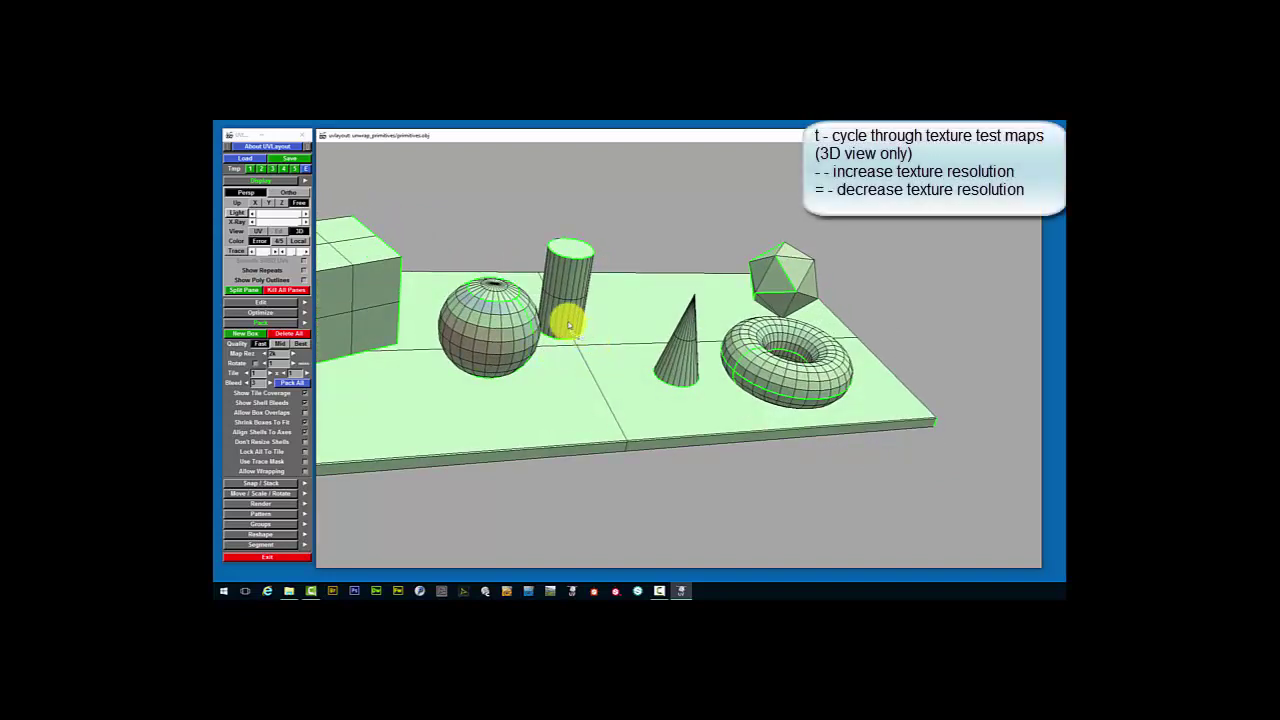
key(t)
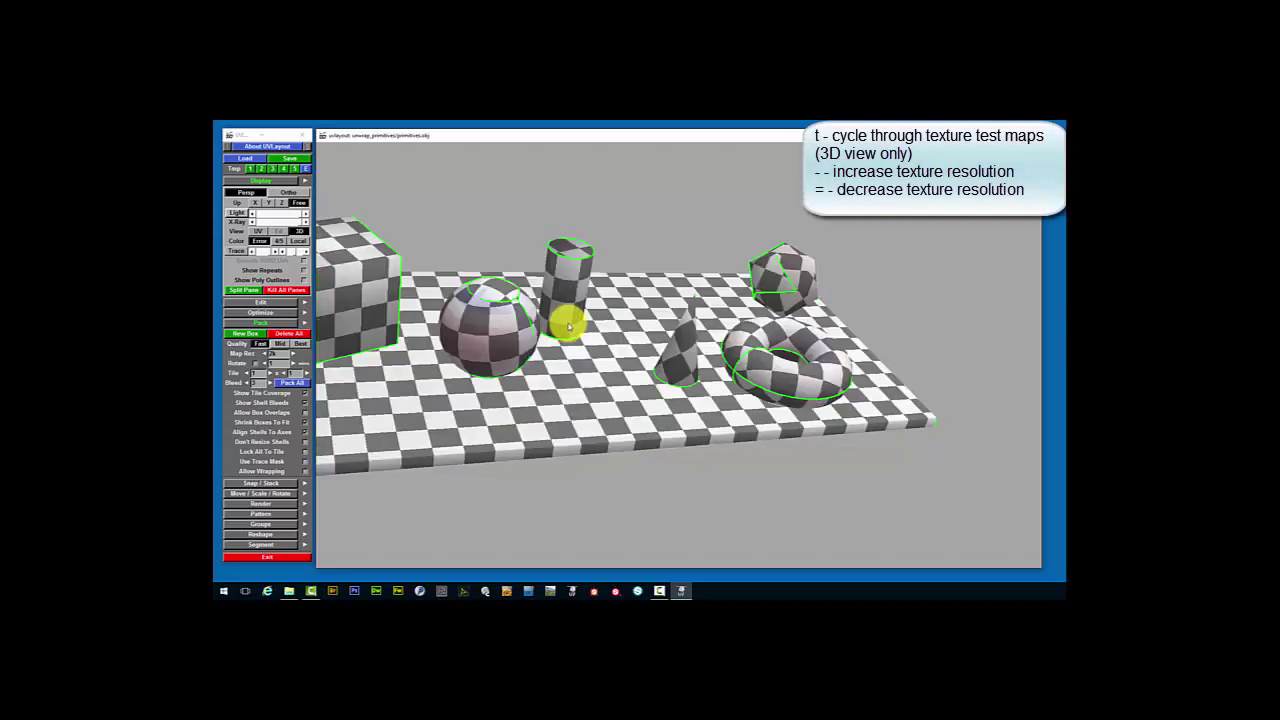
drag(565, 390, 605, 398)
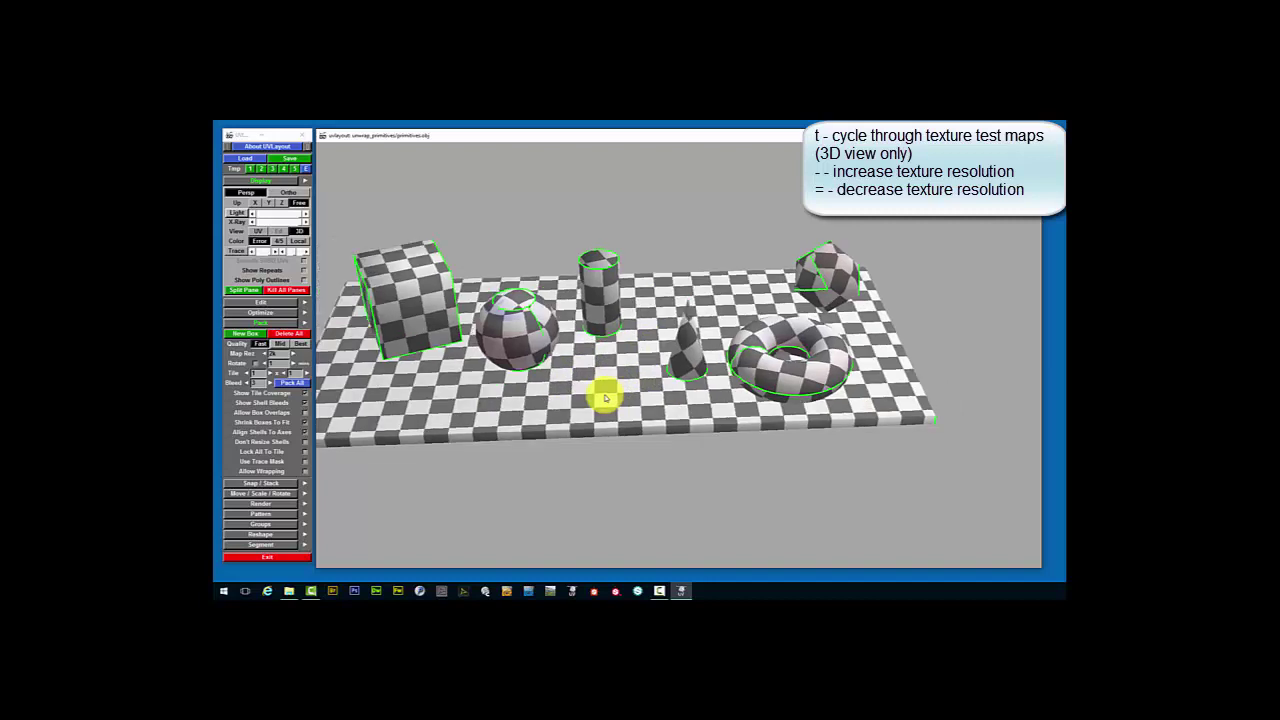
Try a coarser and a much finer checkerboard resolution on the 3D objects
key(equal)
key(equal)
key(equal)
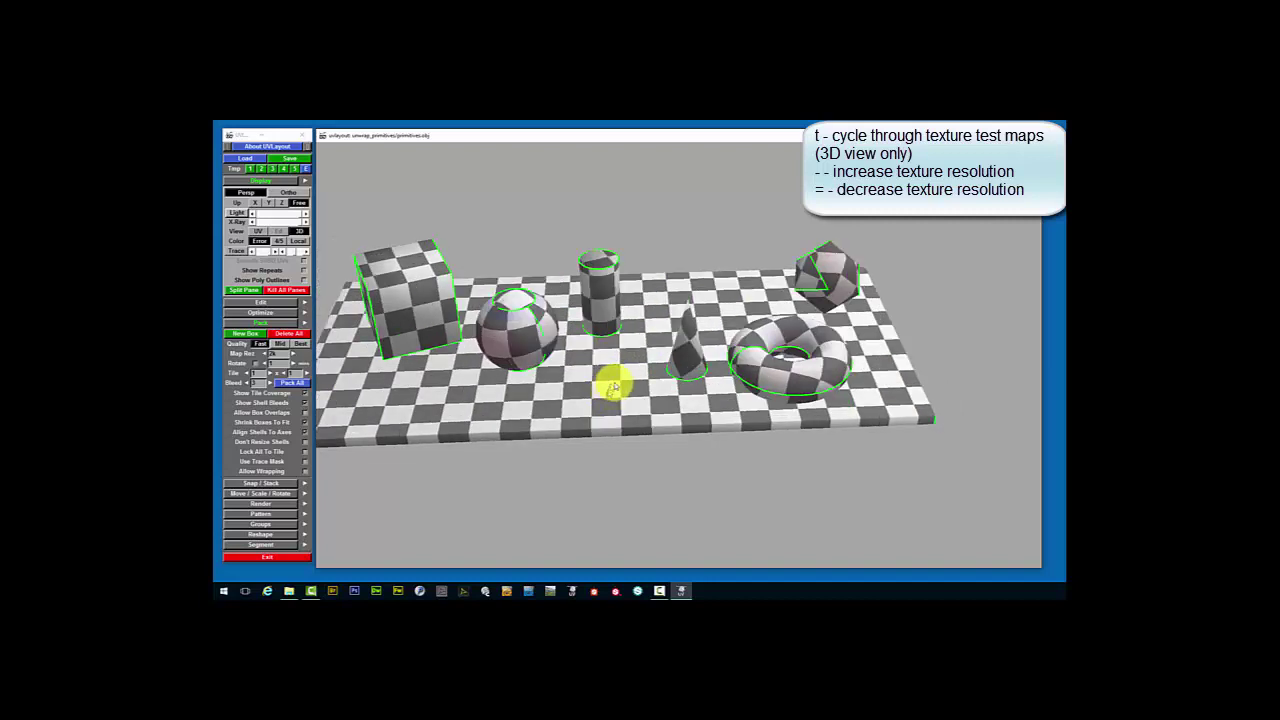
key(minus)
key(minus)
key(minus)
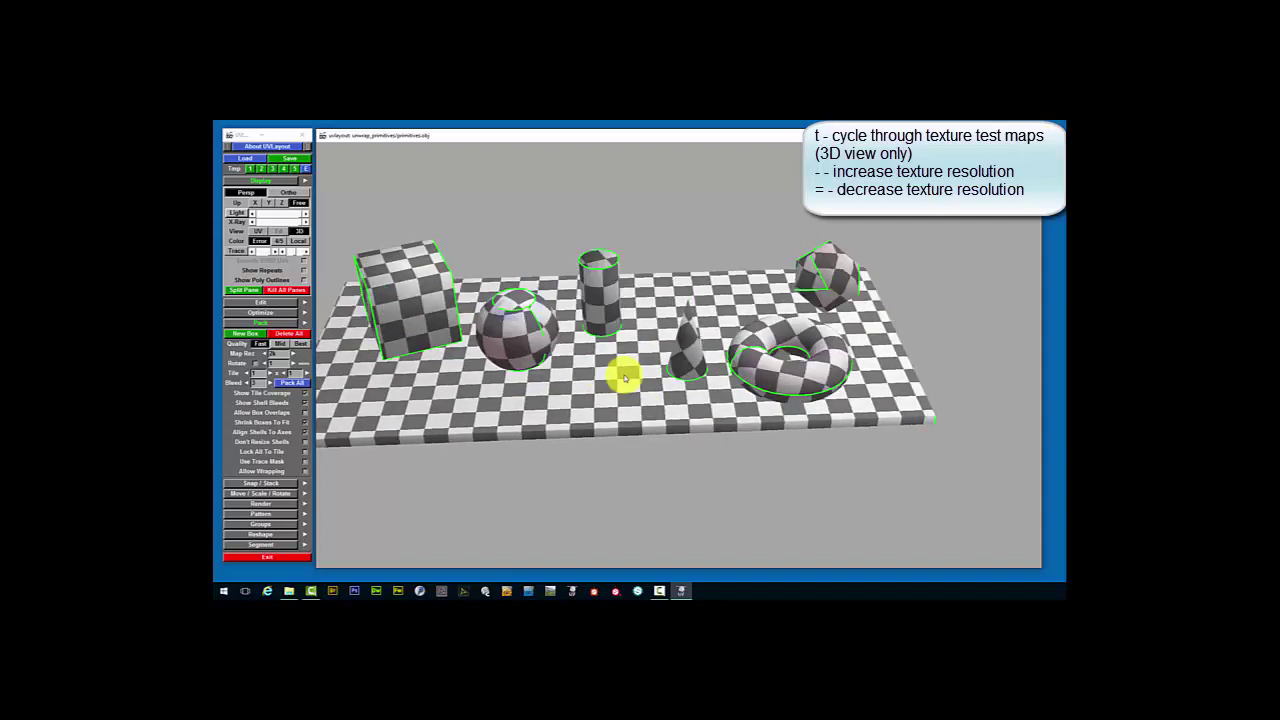
key(minus)
key(minus)
key(minus)
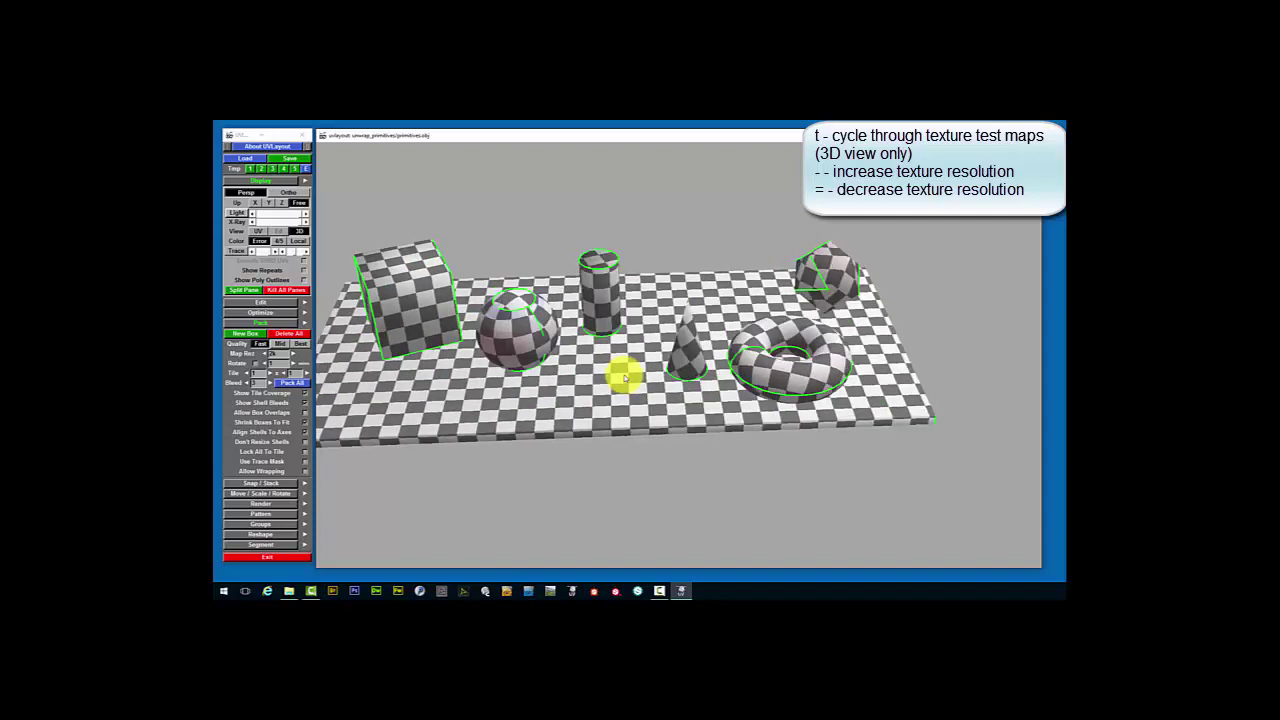
key(minus)
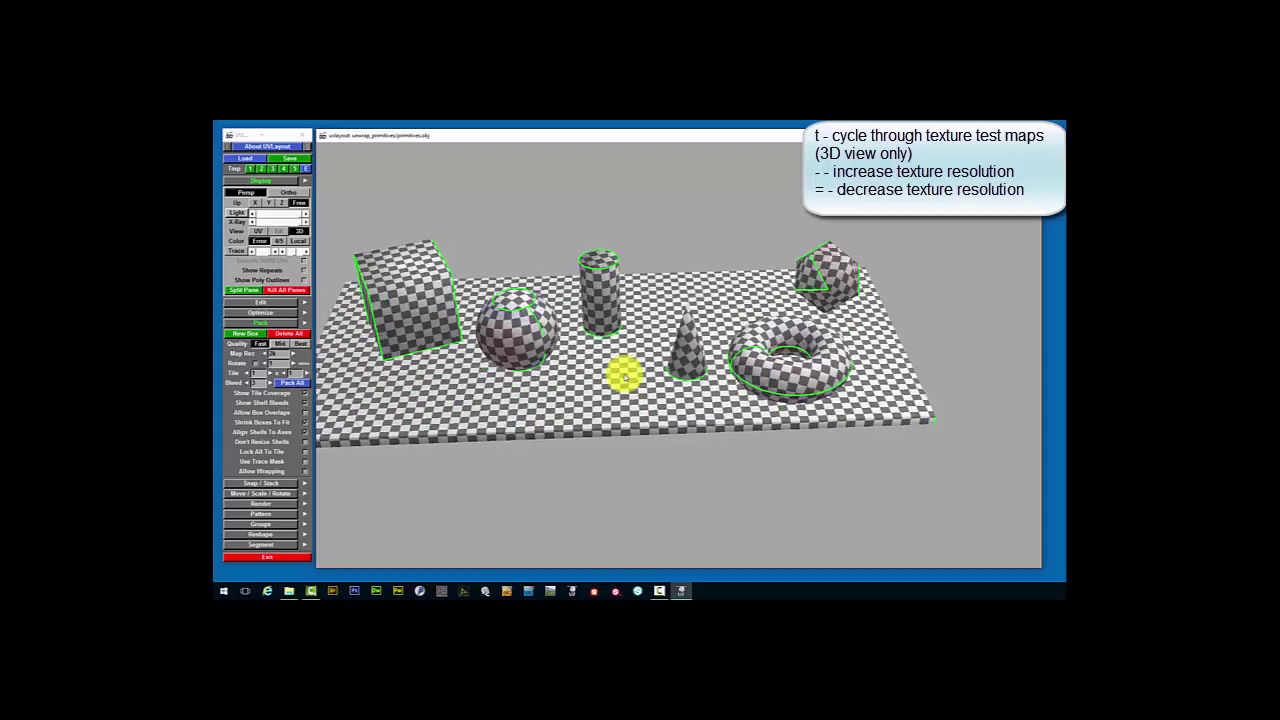
Decrease the checkerboard resolution to large squares and inspect the objects from several angles for texture distortion
key(equal)
key(equal)
key(equal)
key(equal)
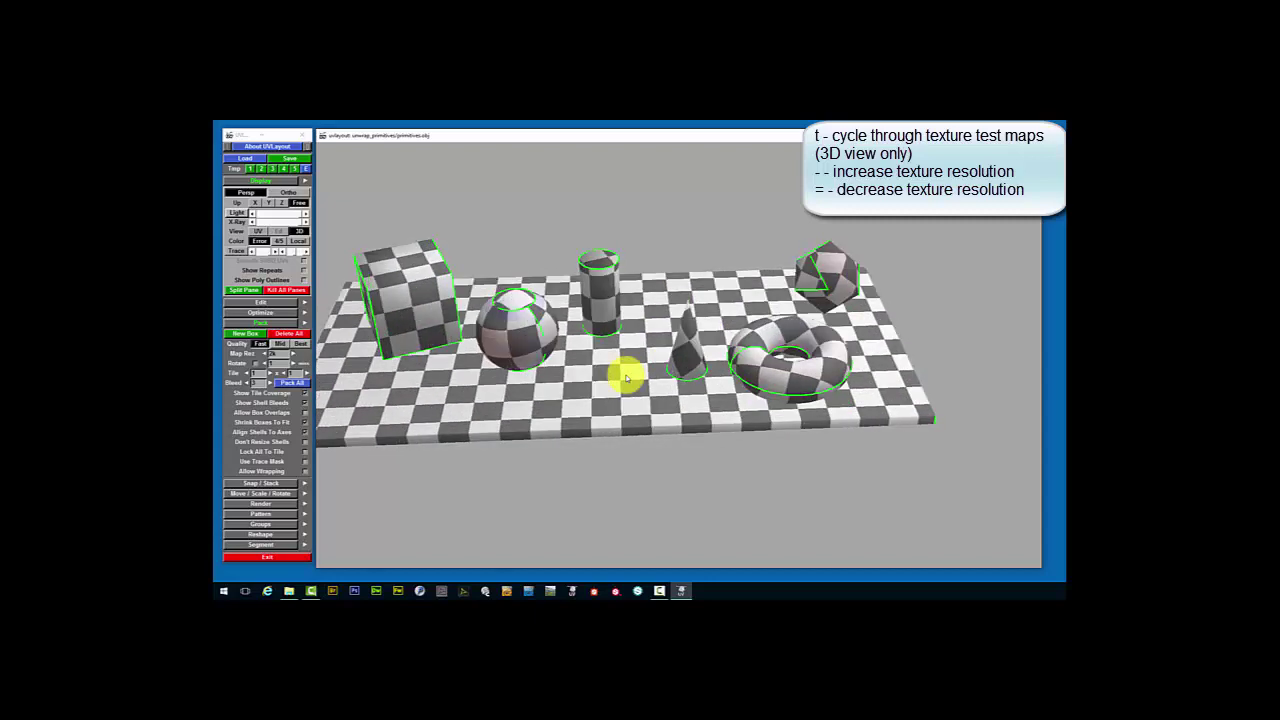
drag(622, 376, 626, 404)
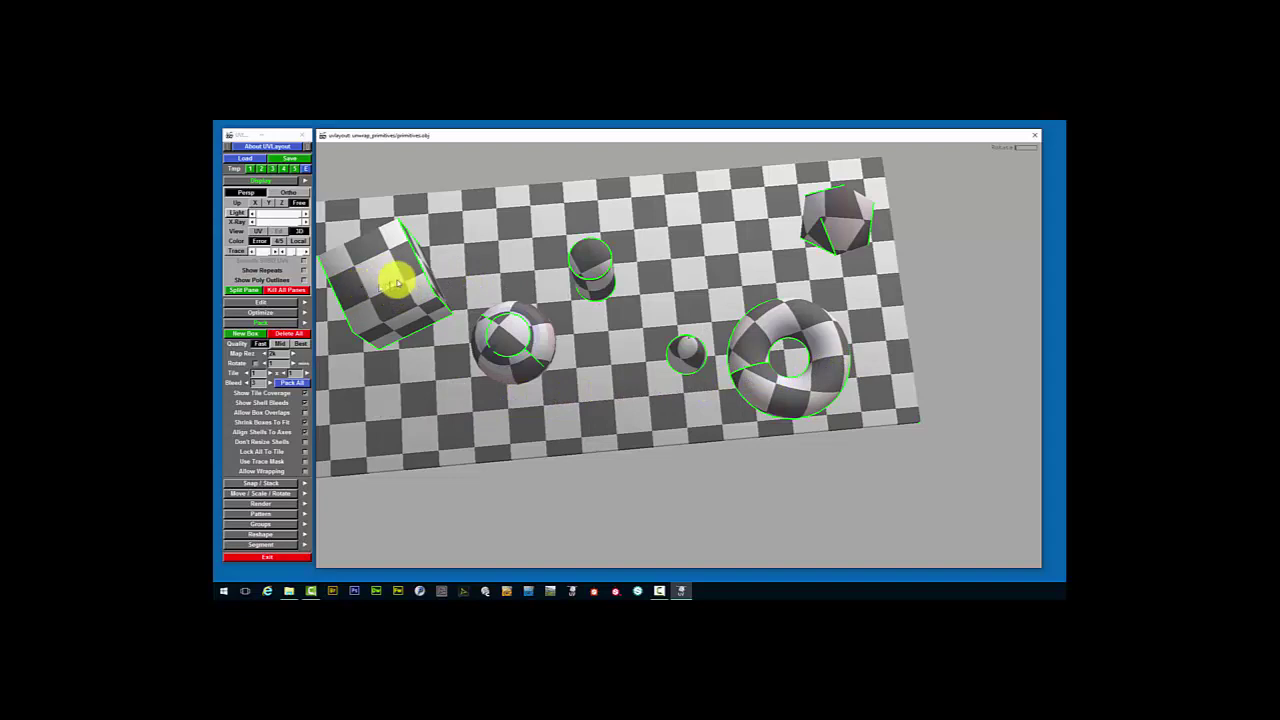
mouse_move(600, 314)
mouse_down()
mouse_move(597, 271)
mouse_move(593, 330)
mouse_up()
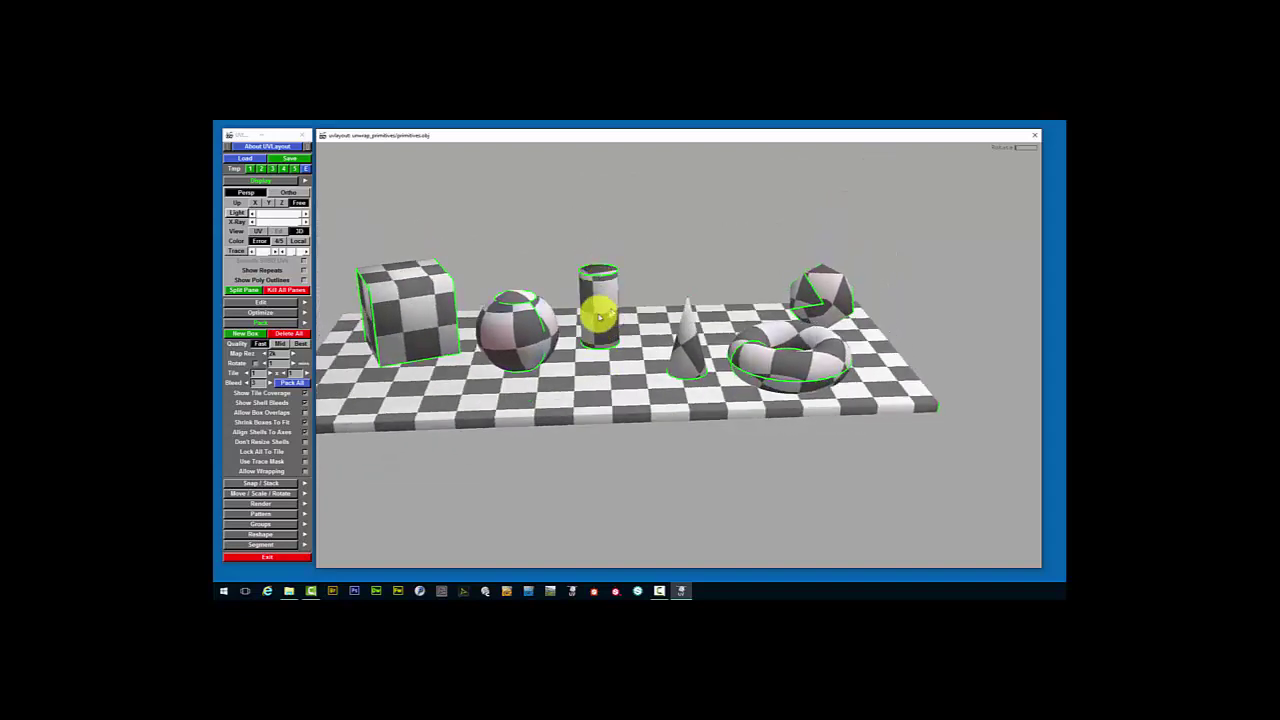
mouse_move(658, 398)
mouse_down()
mouse_move(623, 389)
mouse_move(679, 407)
mouse_up()
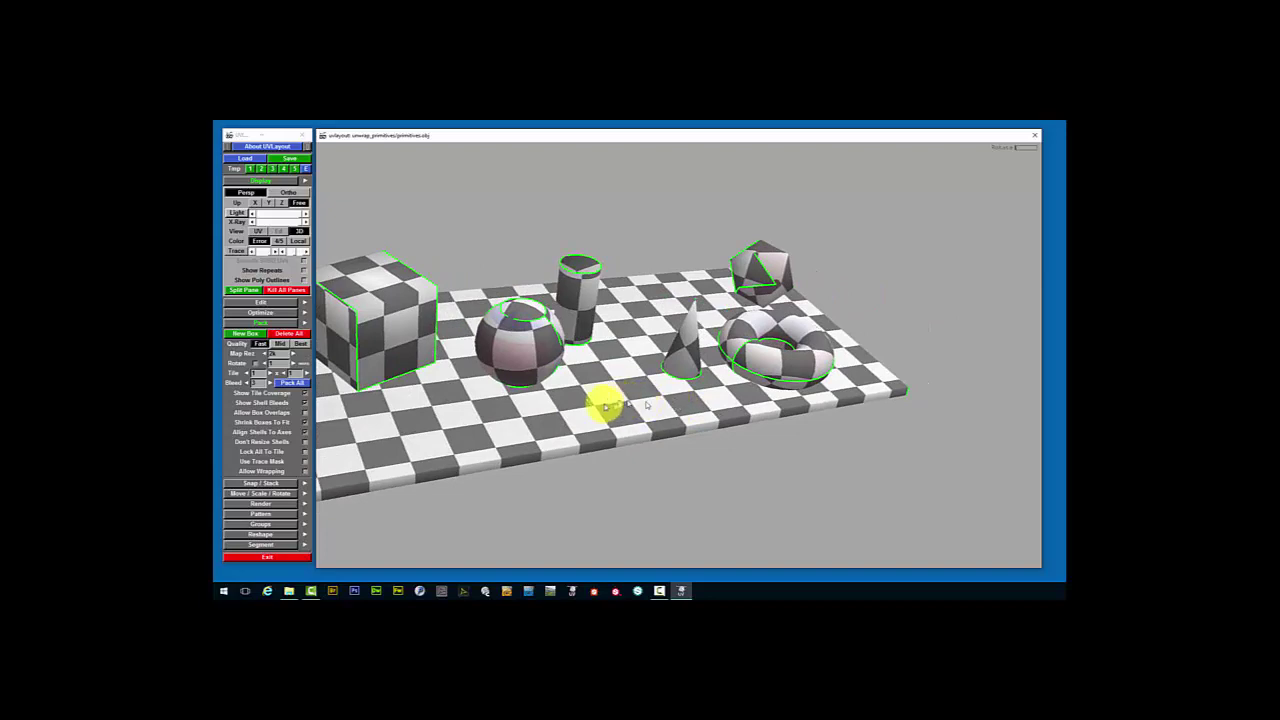
Switch to the numbered-grid test texture and inspect it on the objects, closely around the sphere
key(t)
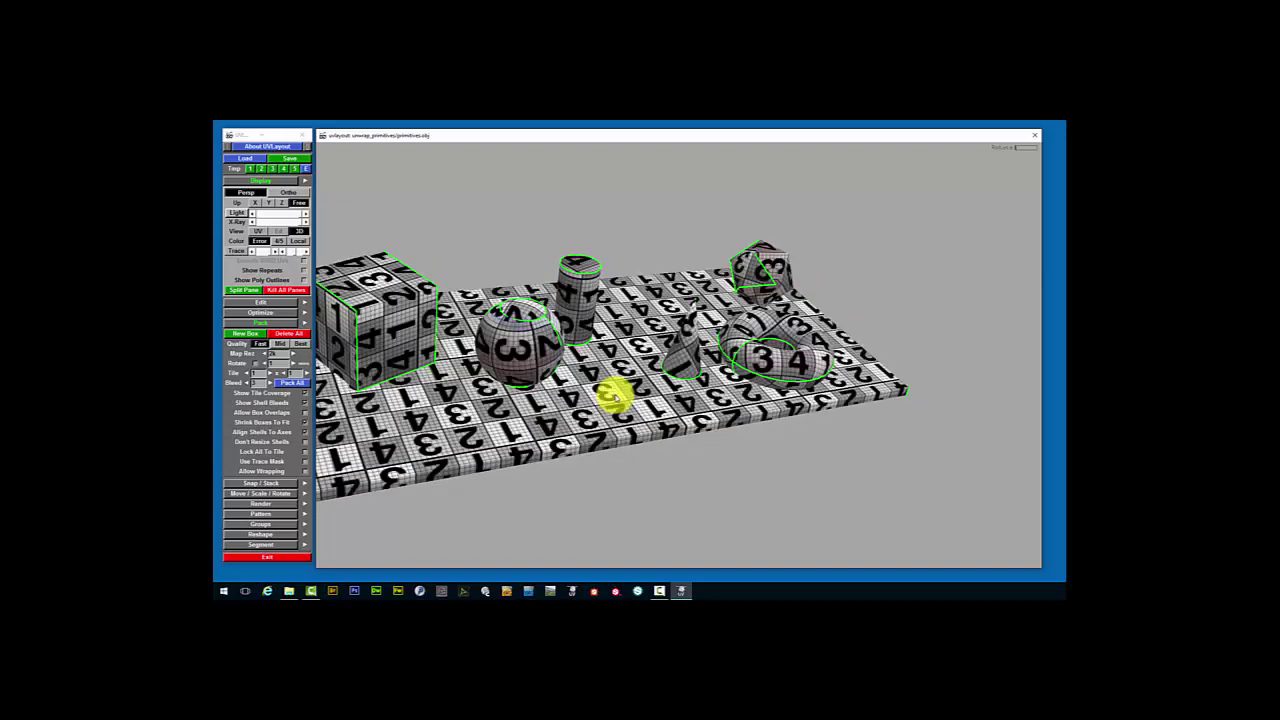
mouse_move(623, 406)
mouse_down()
mouse_move(606, 409)
mouse_move(608, 423)
mouse_up()
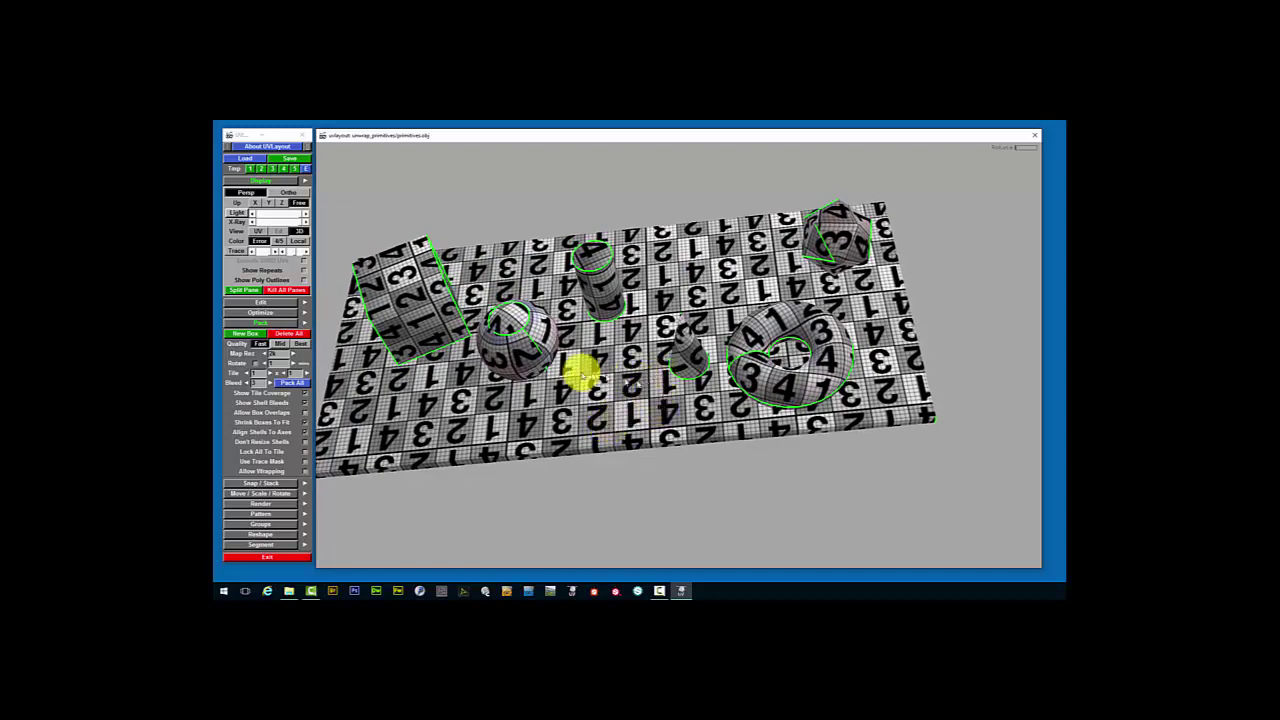
drag(535, 393, 566, 397)
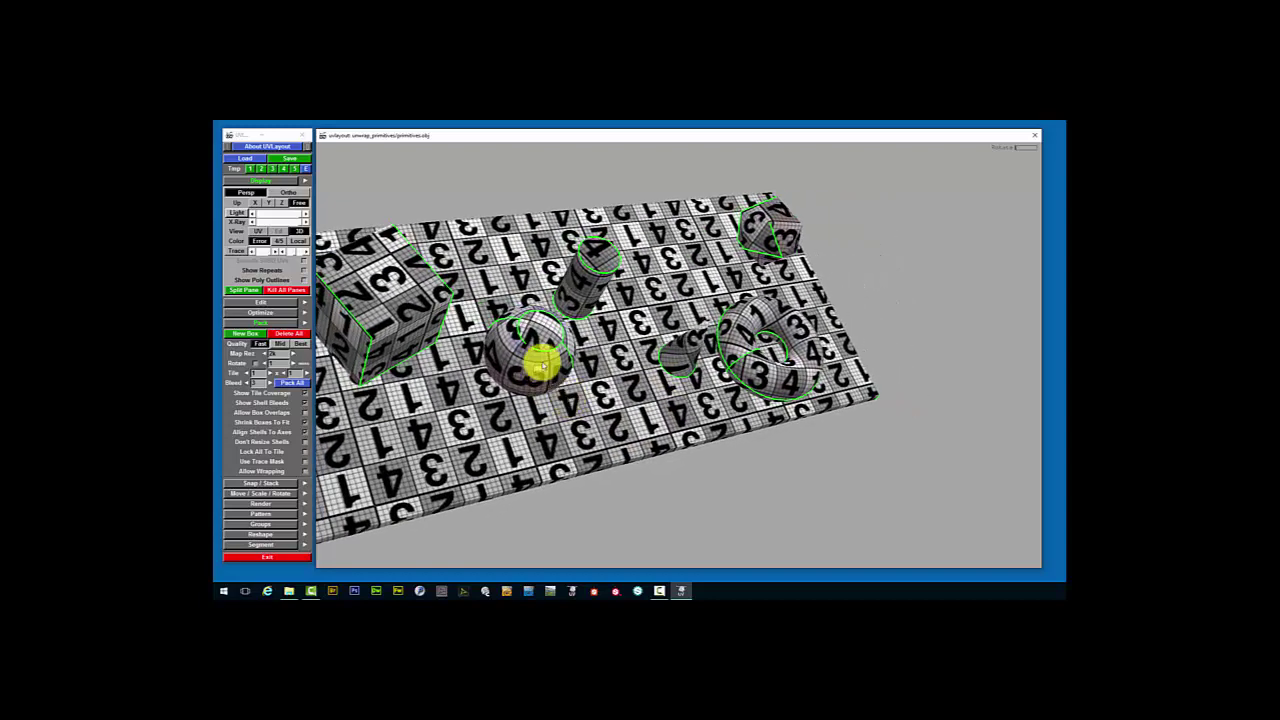
scroll(530, 355, up, 6)
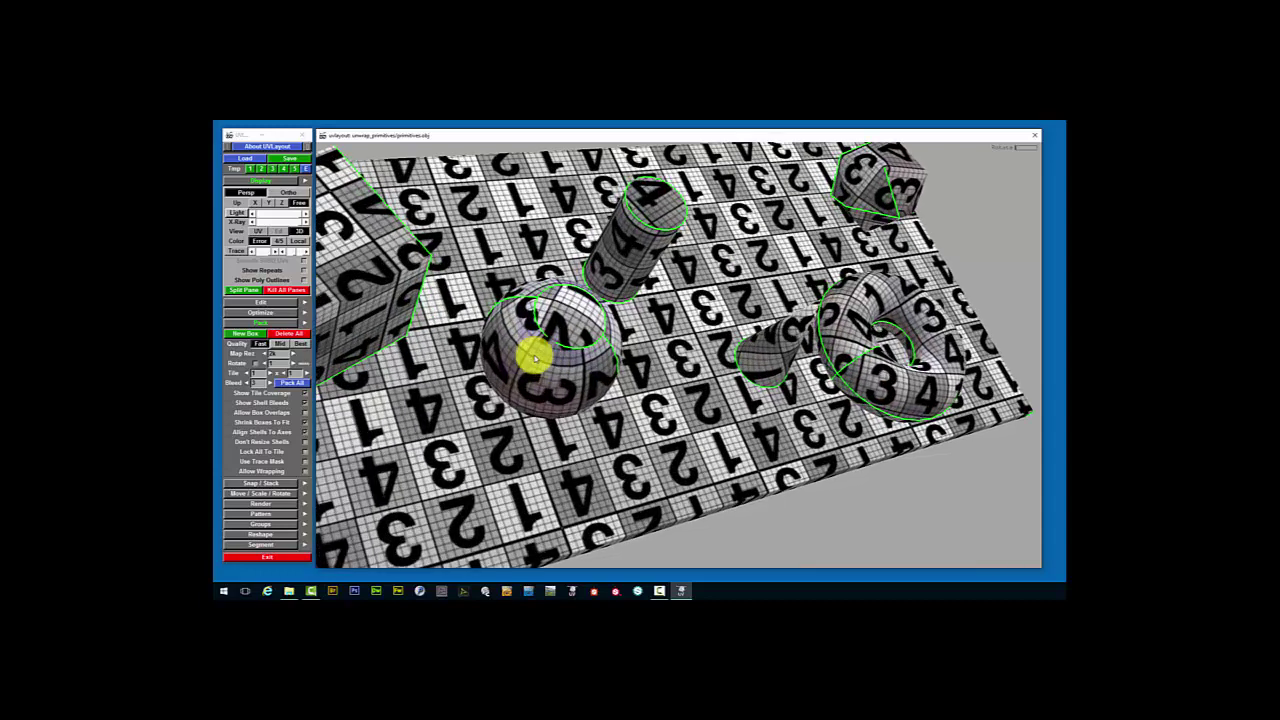
Increase the numbered-grid texture's resolution to smaller numbers and examine it closely along the seam around the sphere's cap
scroll(556, 361, up, 4)
drag(576, 366, 572, 346)
scroll(573, 344, up, 3)
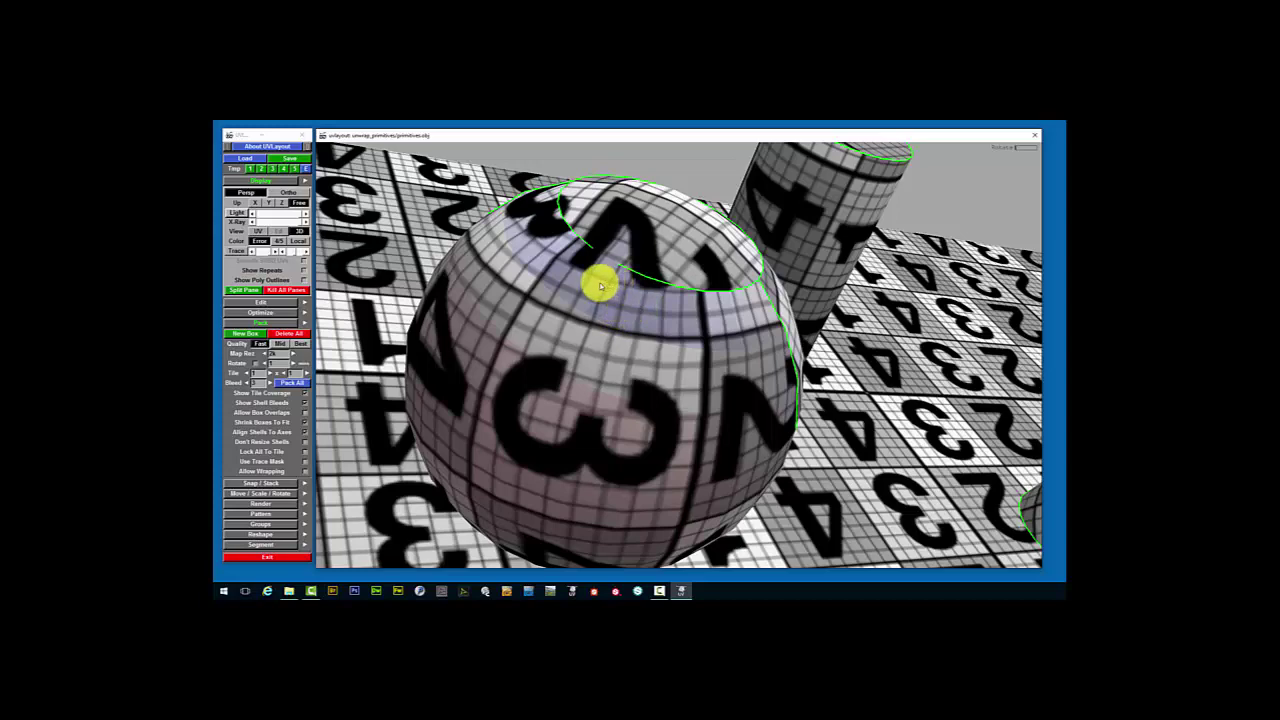
middle_drag(592, 284, 750, 446)
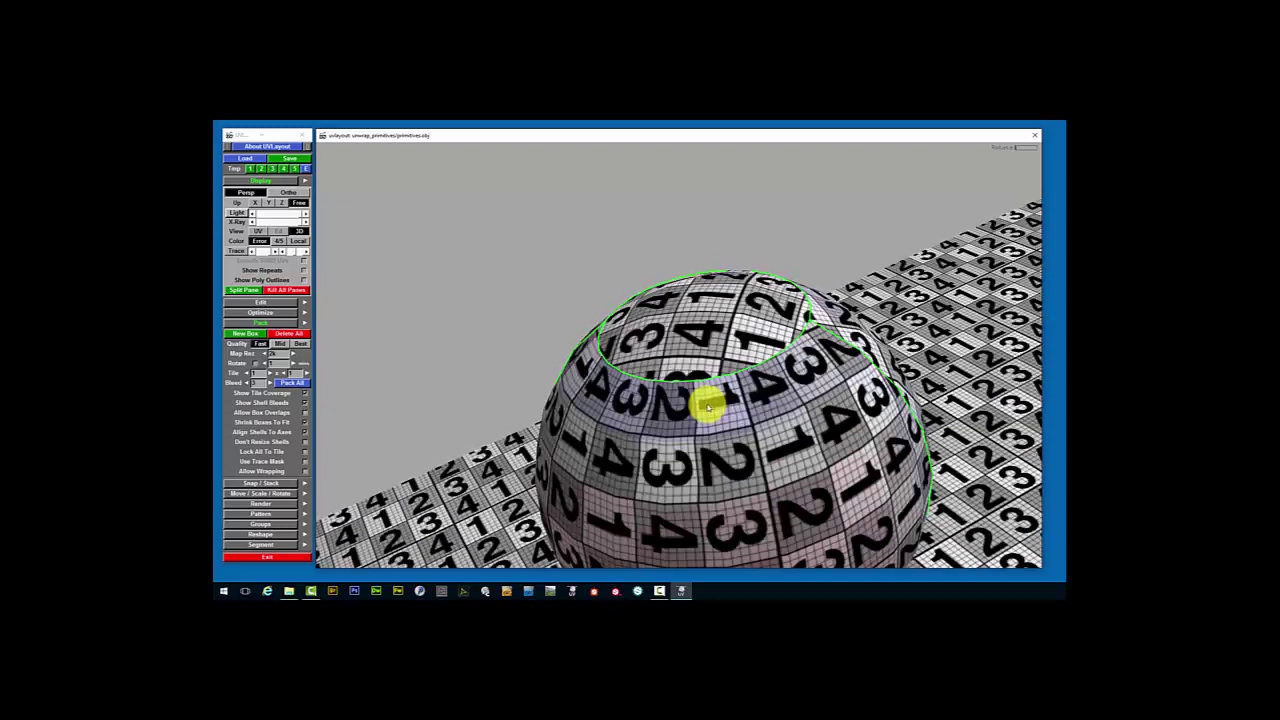
scroll(698, 405, up, 6)
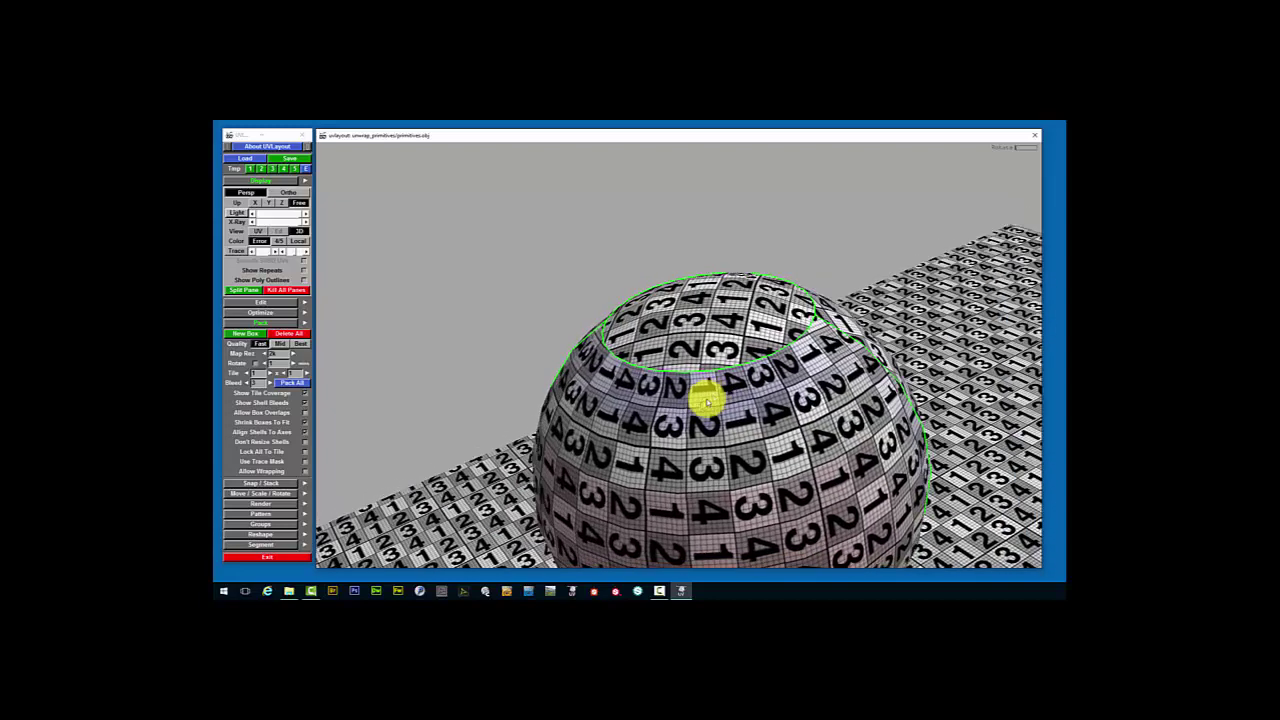
scroll(708, 380, up, 4)
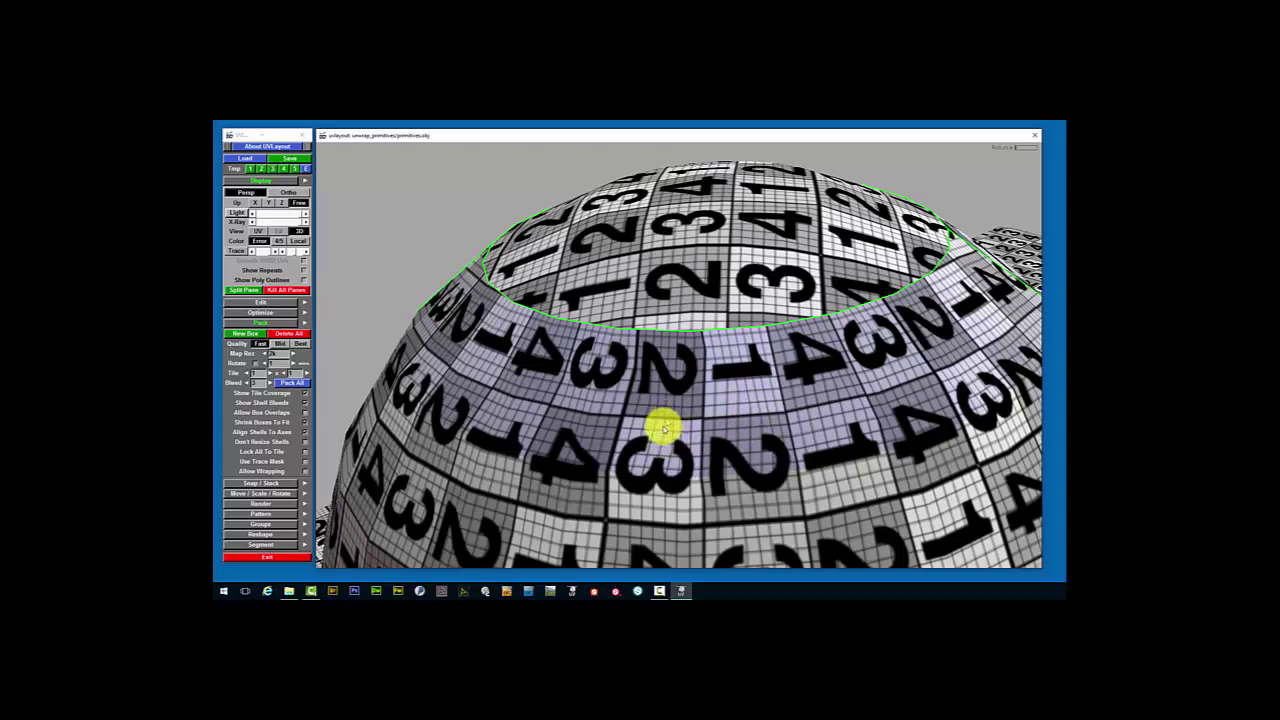
scroll(661, 441, down, 2)
middle_drag(658, 423, 699, 358)
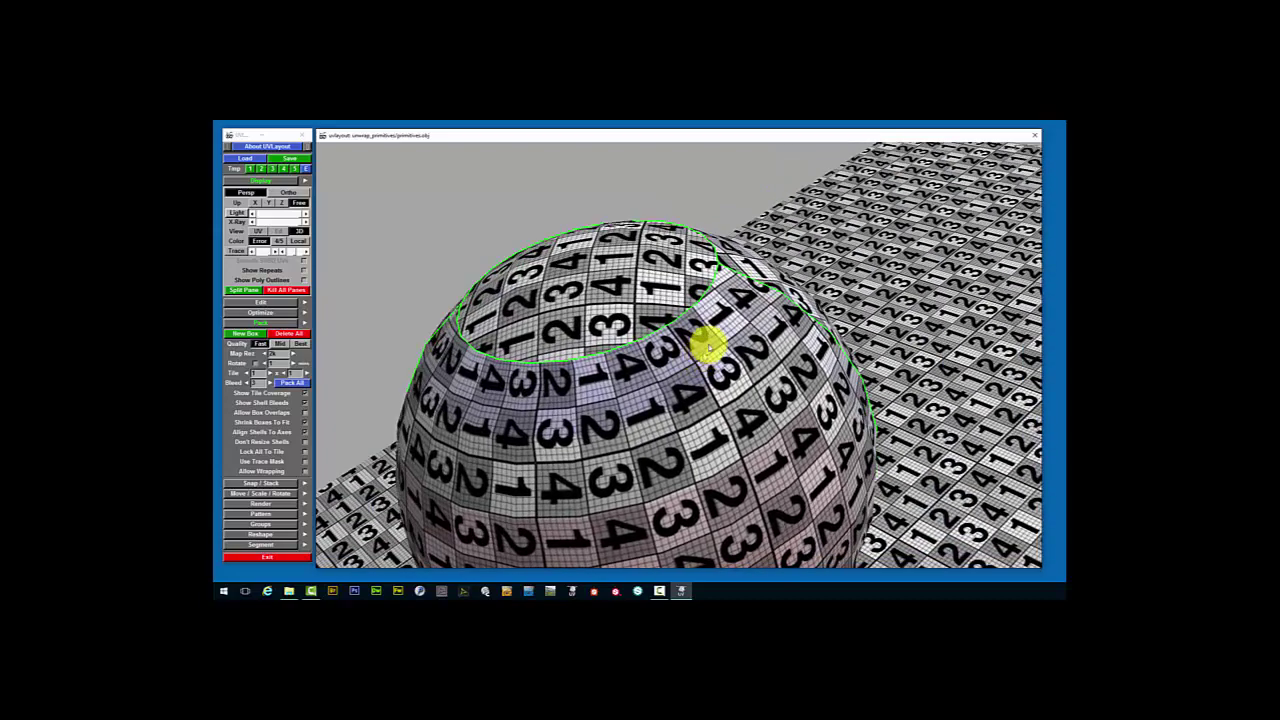
Examine the finer numbered grid on the sphere, cylinder, cone and cube from several angles for texture distortion
mouse_move(652, 392)
middle_down()
mouse_move(631, 391)
mouse_move(668, 392)
middle_up()
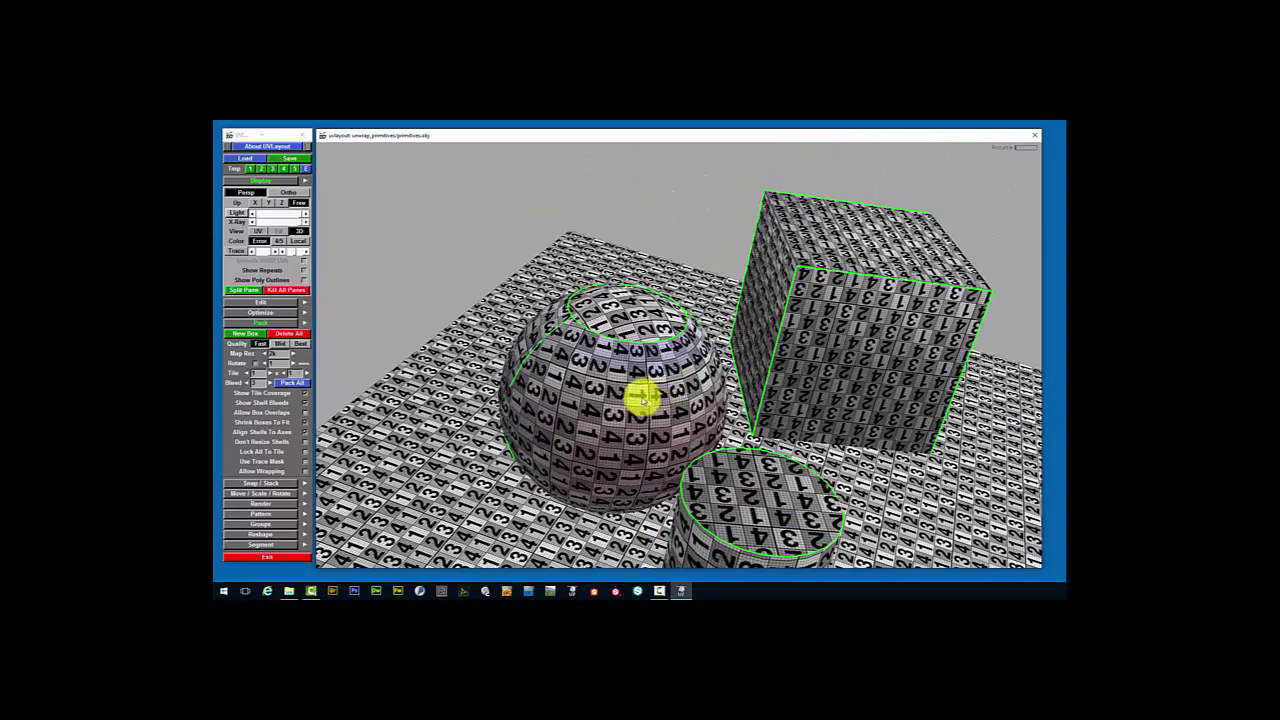
middle_drag(641, 398, 640, 398)
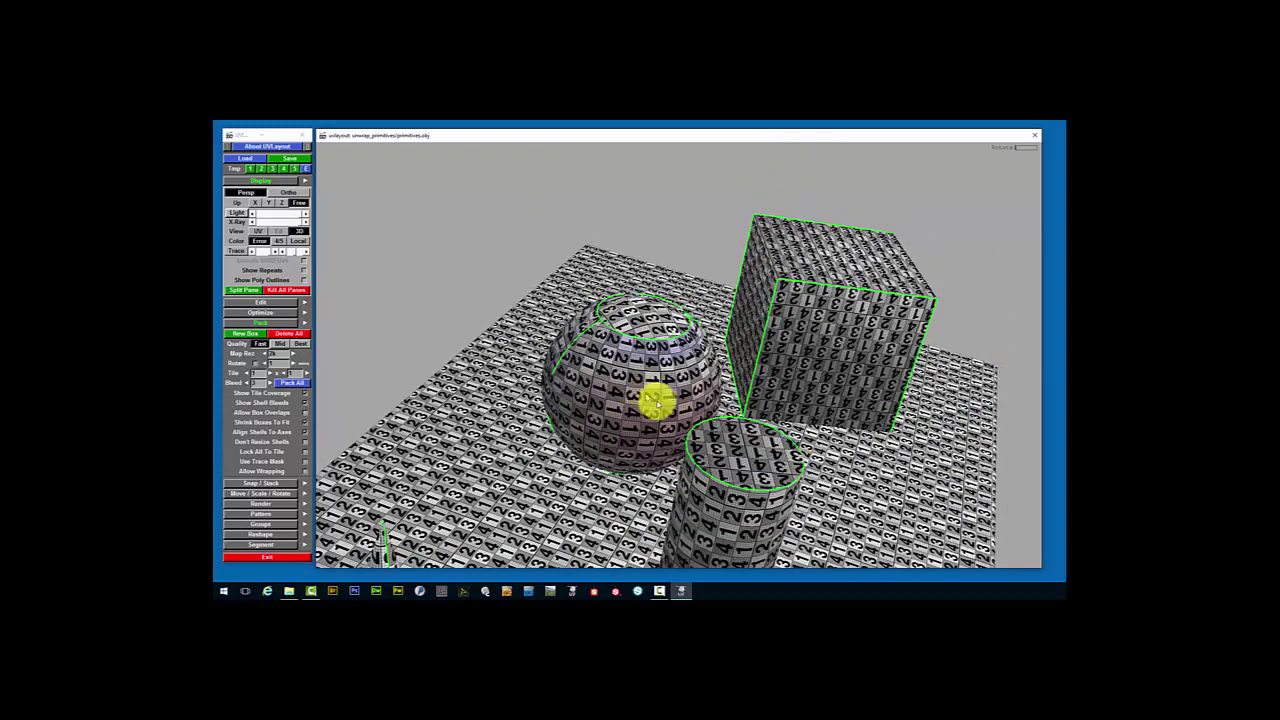
middle_drag(740, 409, 691, 437)
middle_drag(1014, 457, 643, 414)
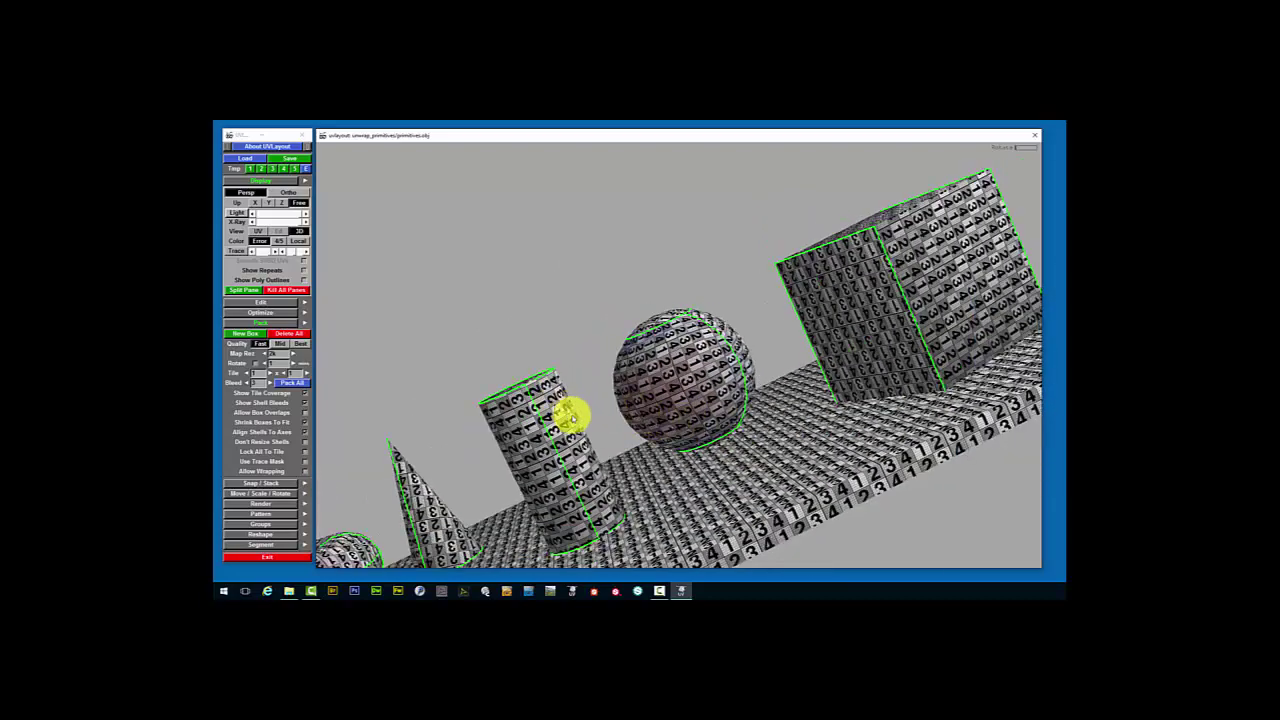